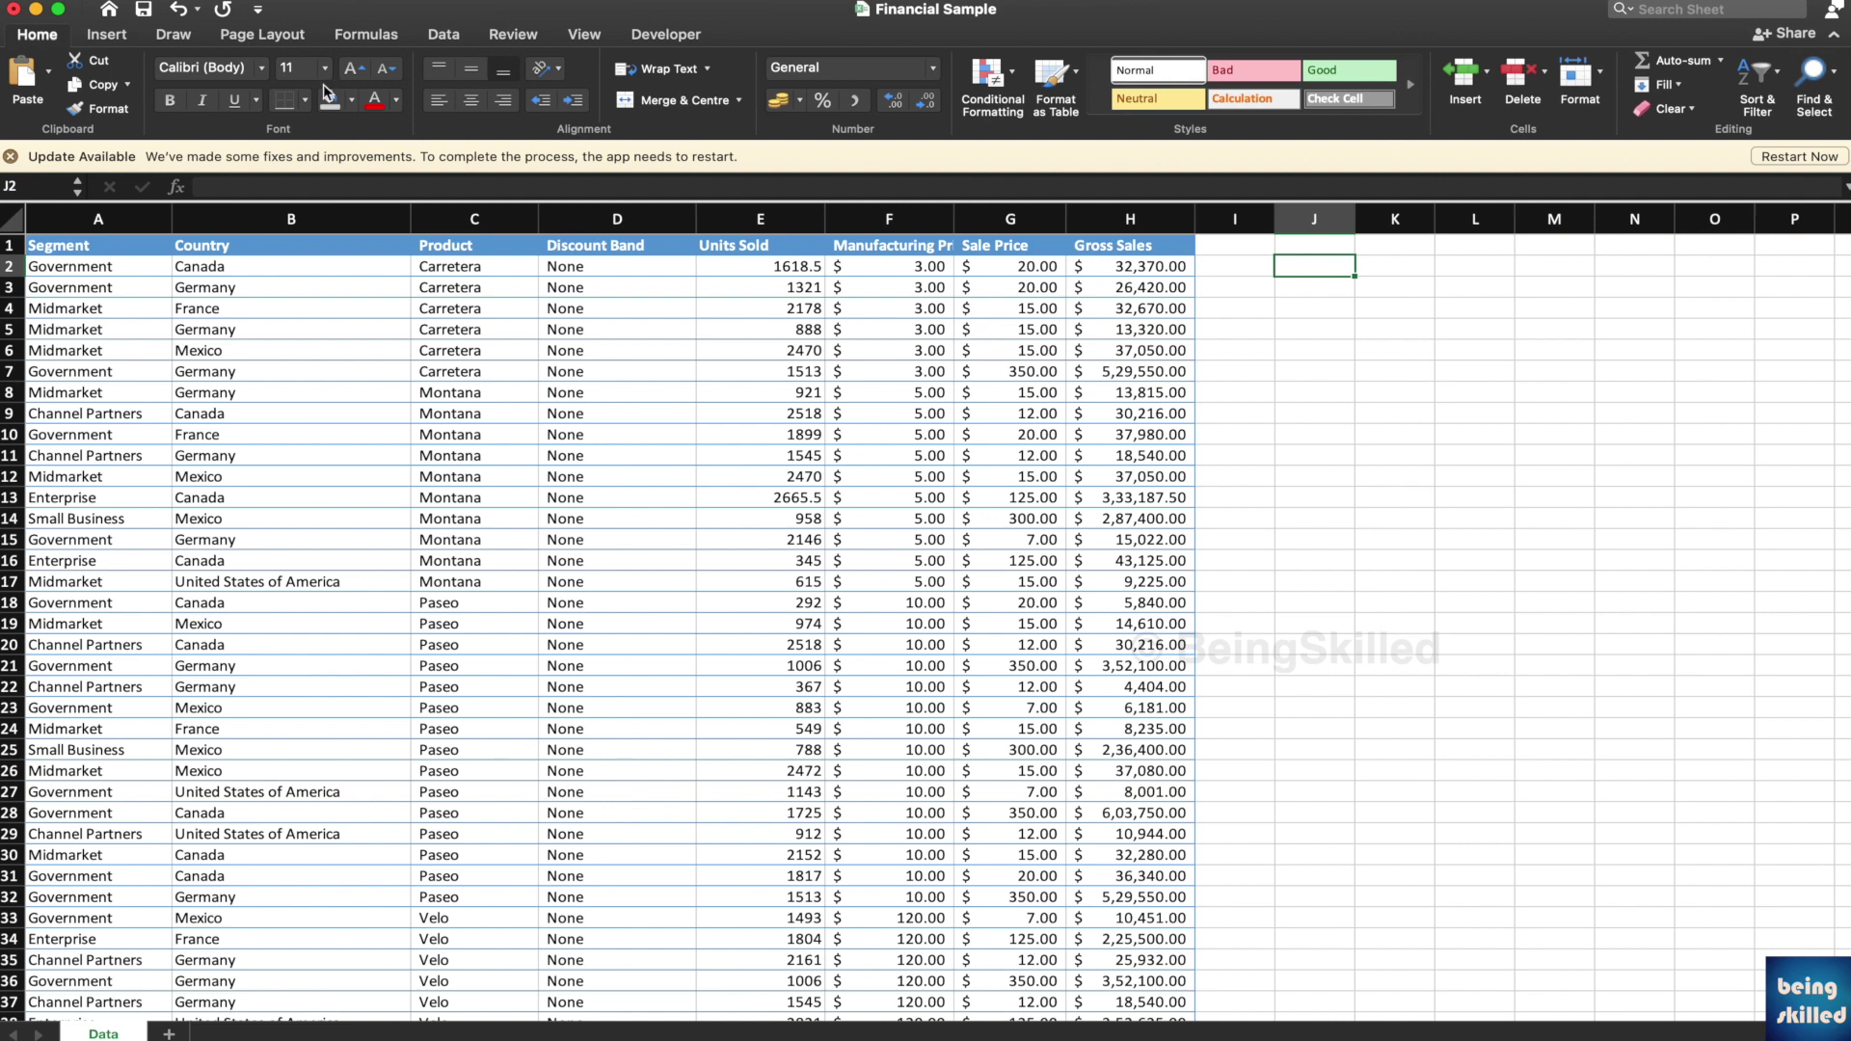
Start a PivotTable with columns A to H of the Data sheet as its source range.
click(122, 39)
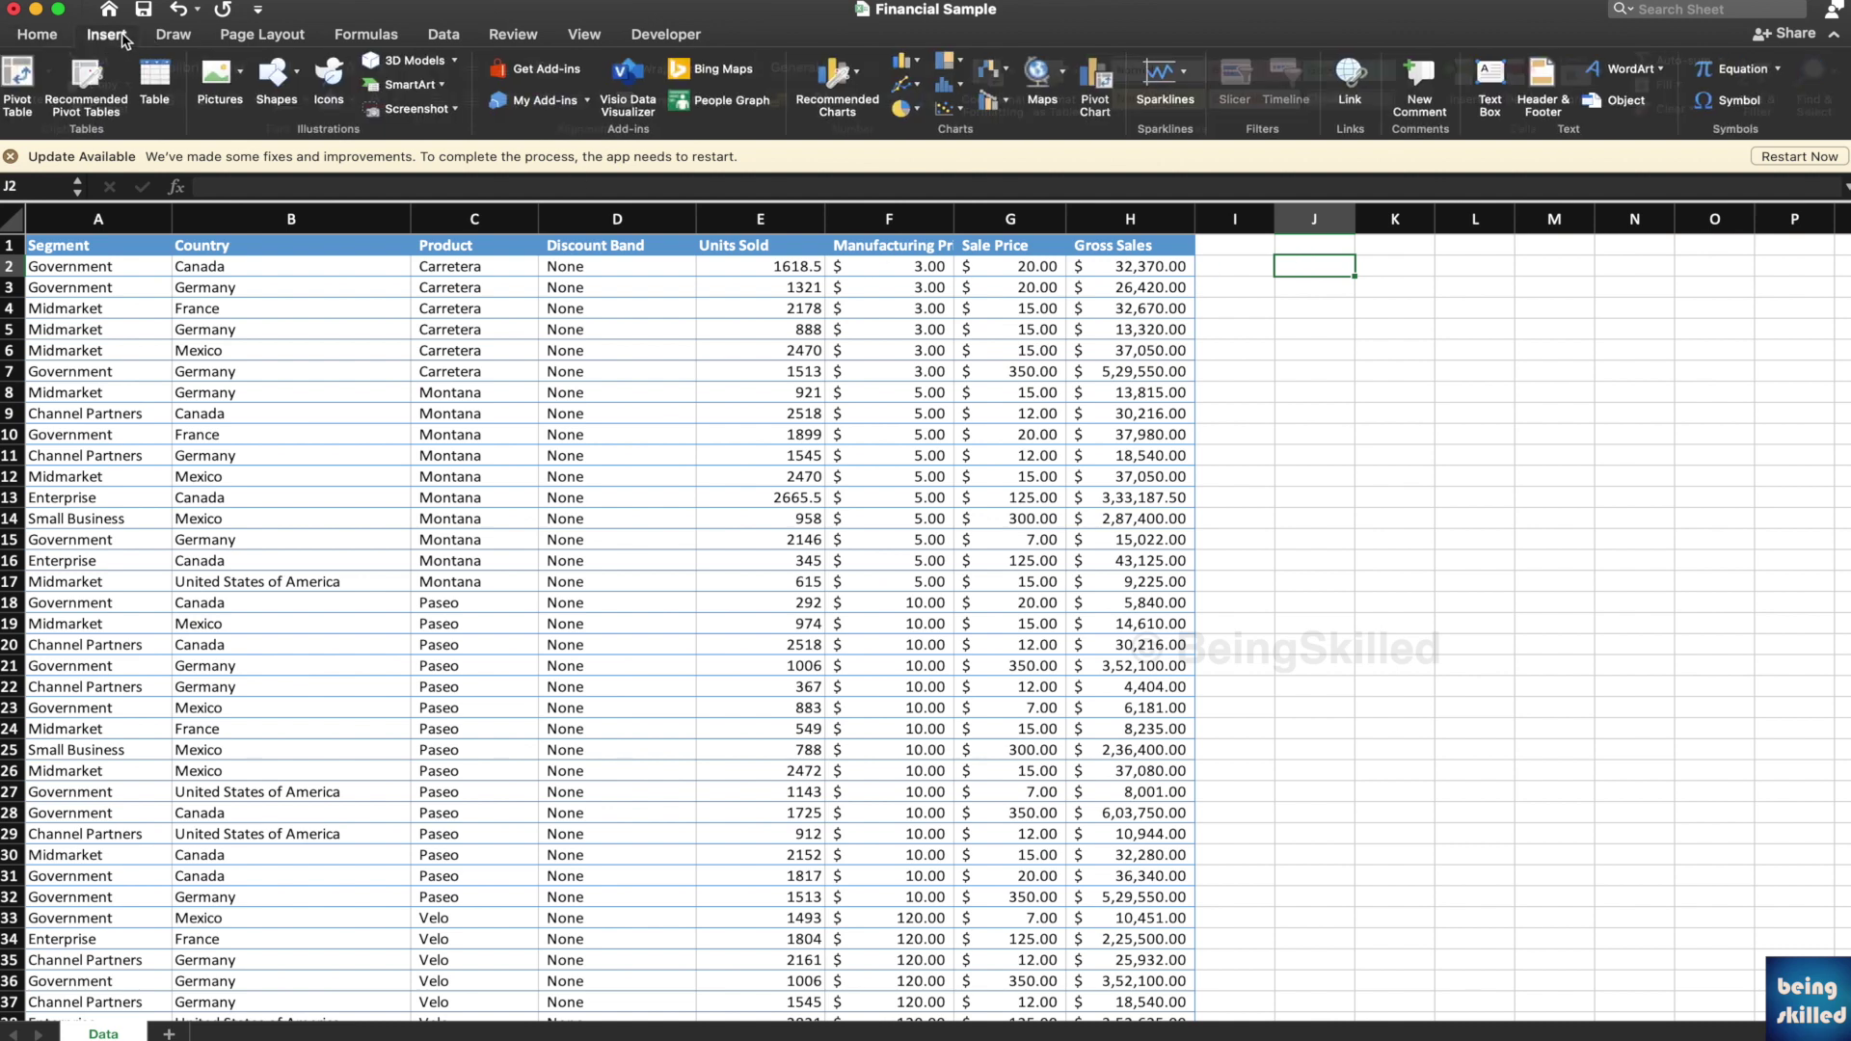
click(16, 100)
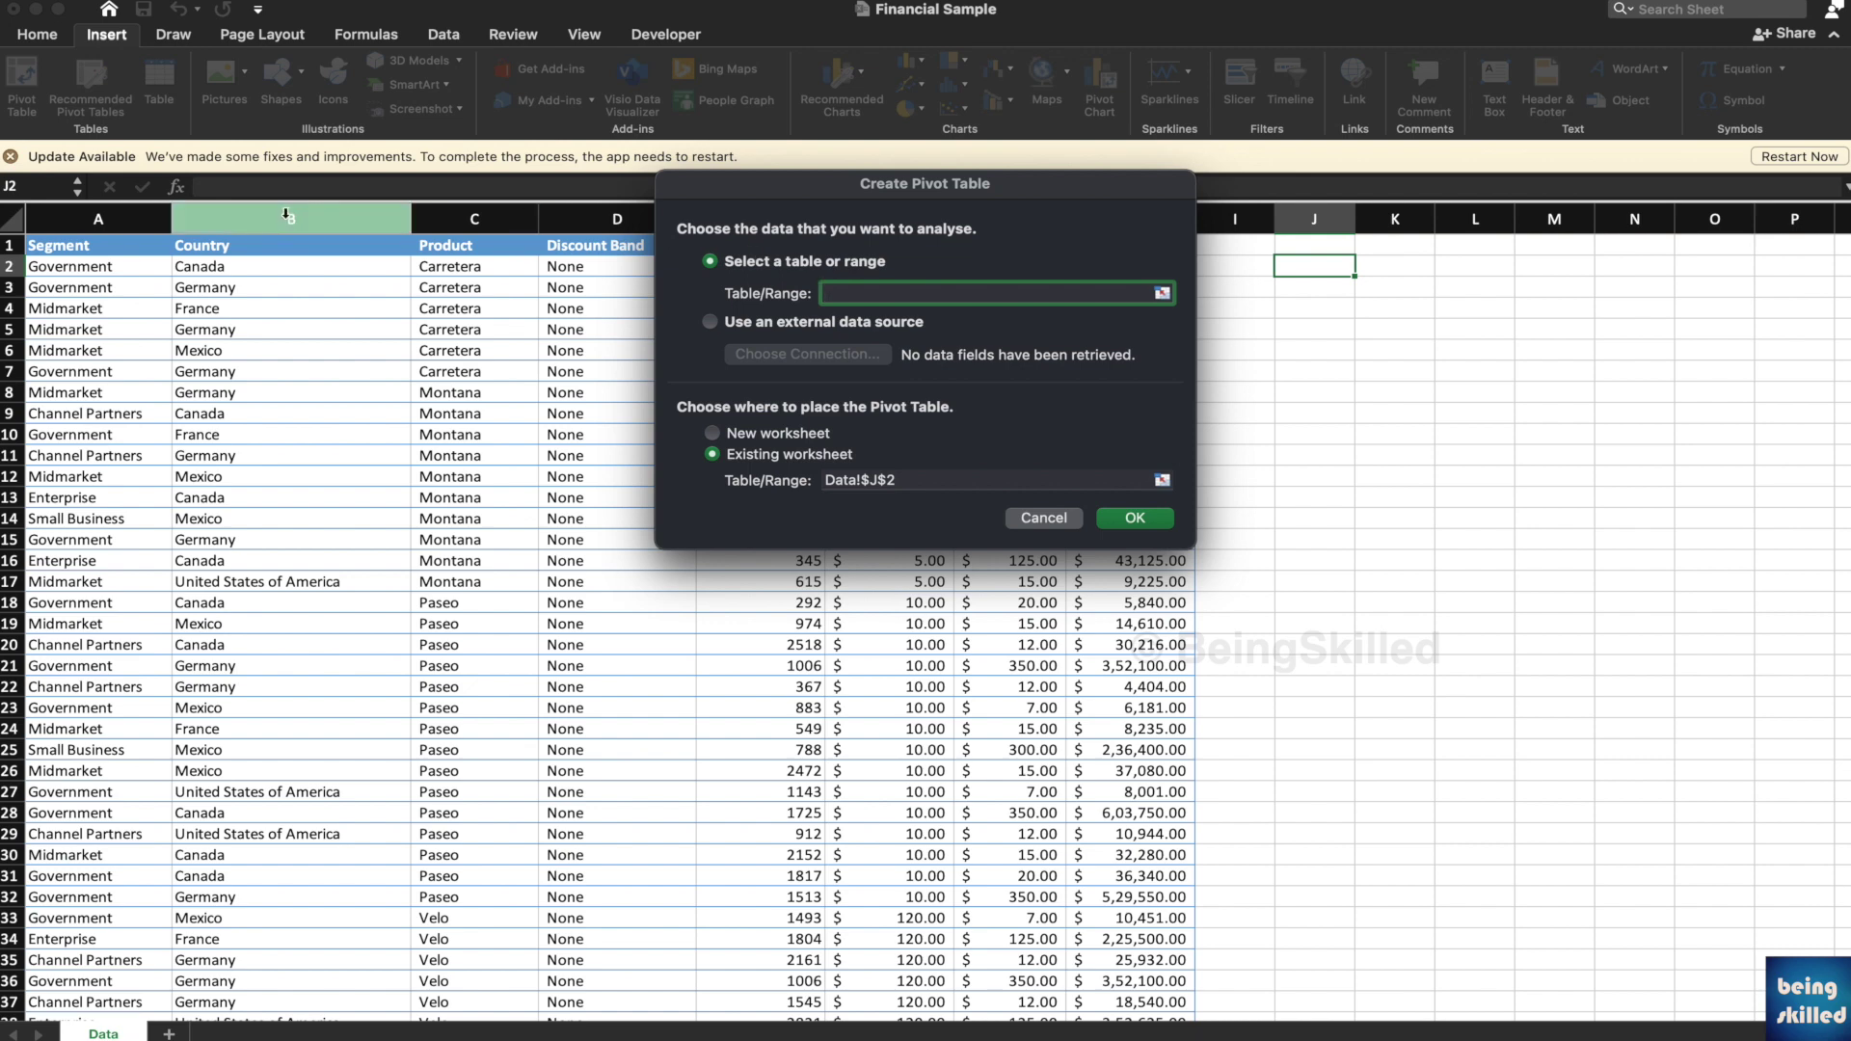
drag(726, 189, 1414, 190)
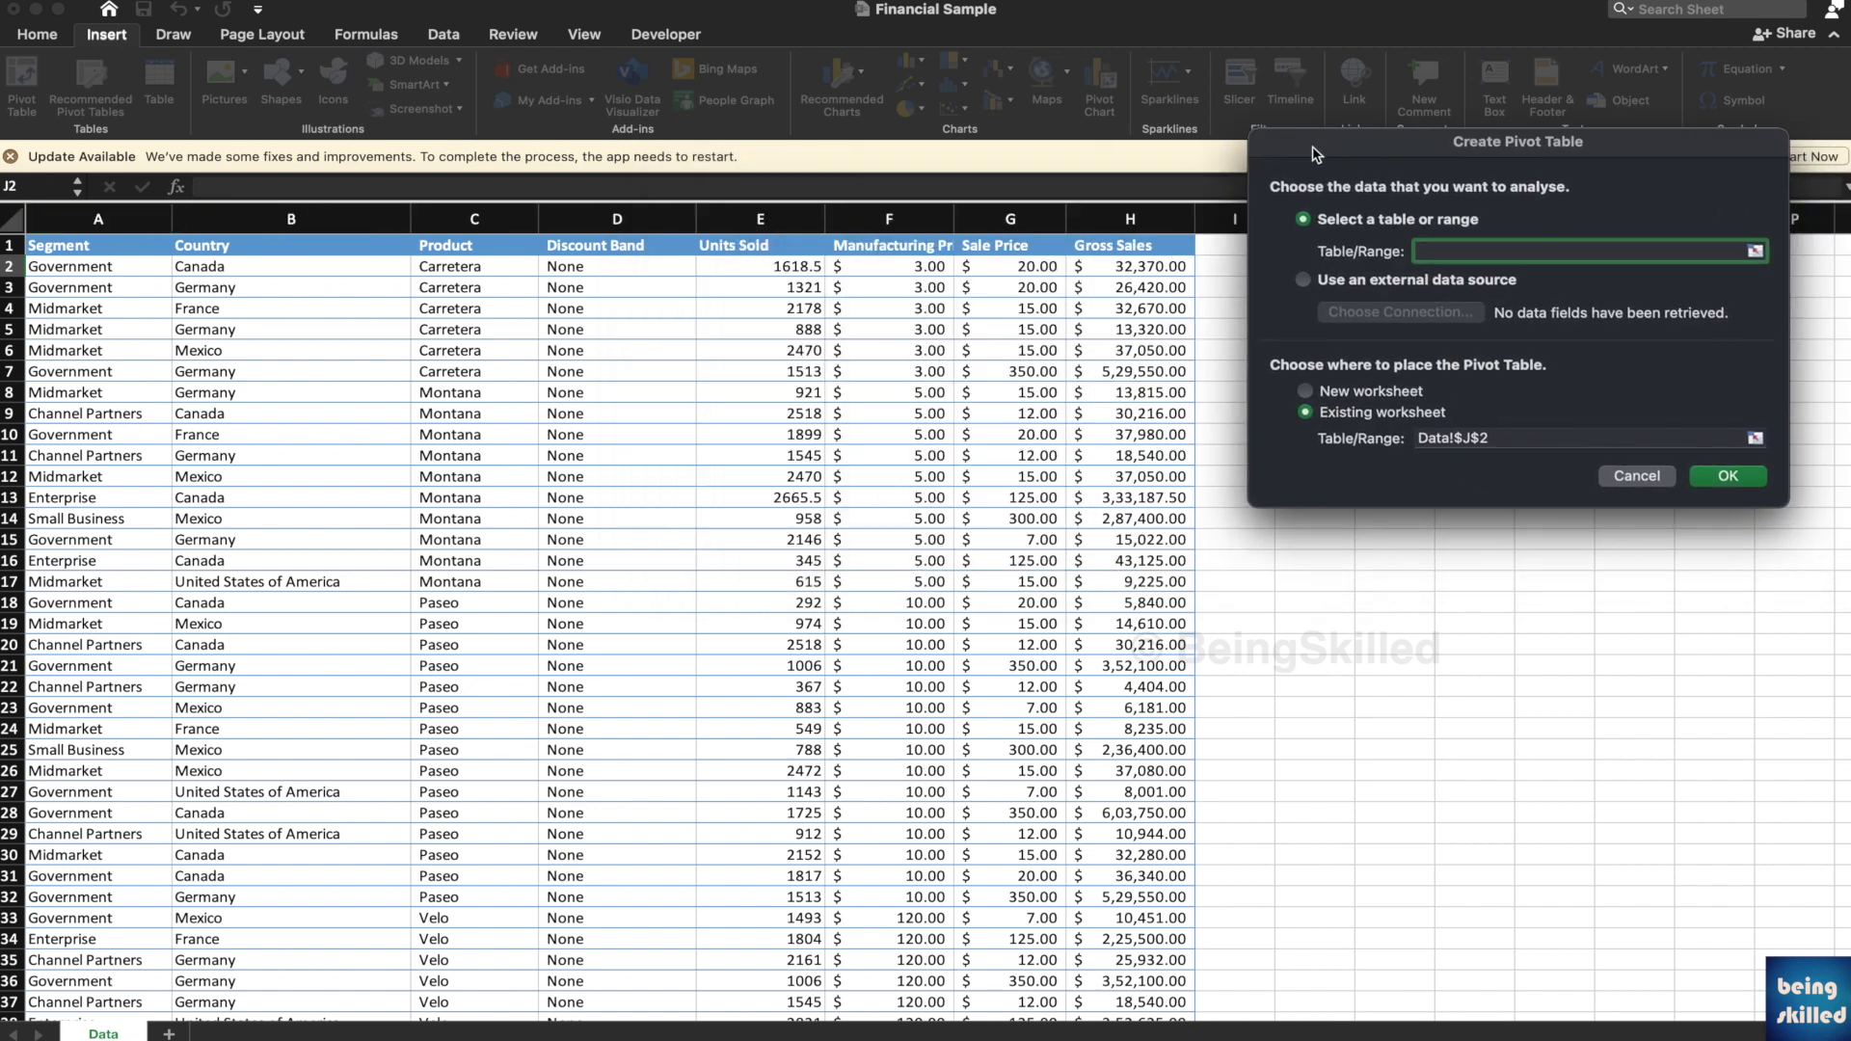
click(77, 212)
drag(183, 208, 1121, 229)
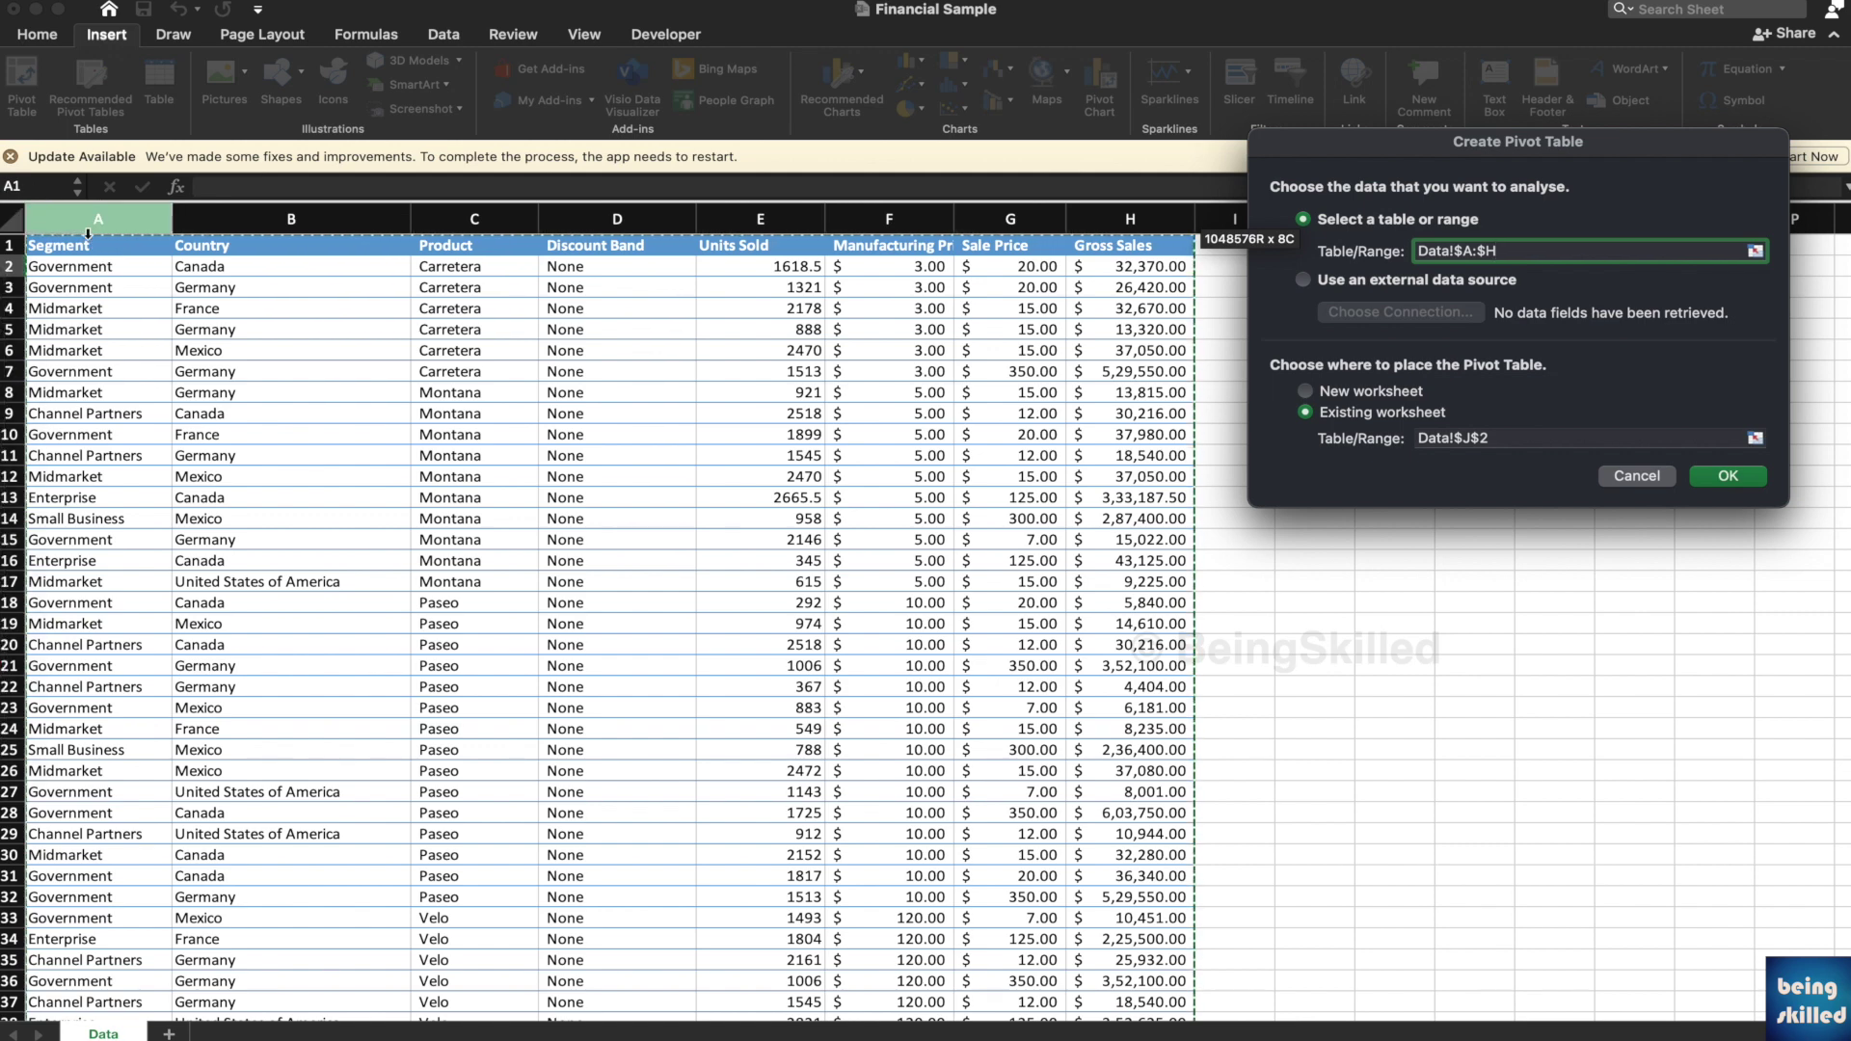
drag(67, 245, 1105, 907)
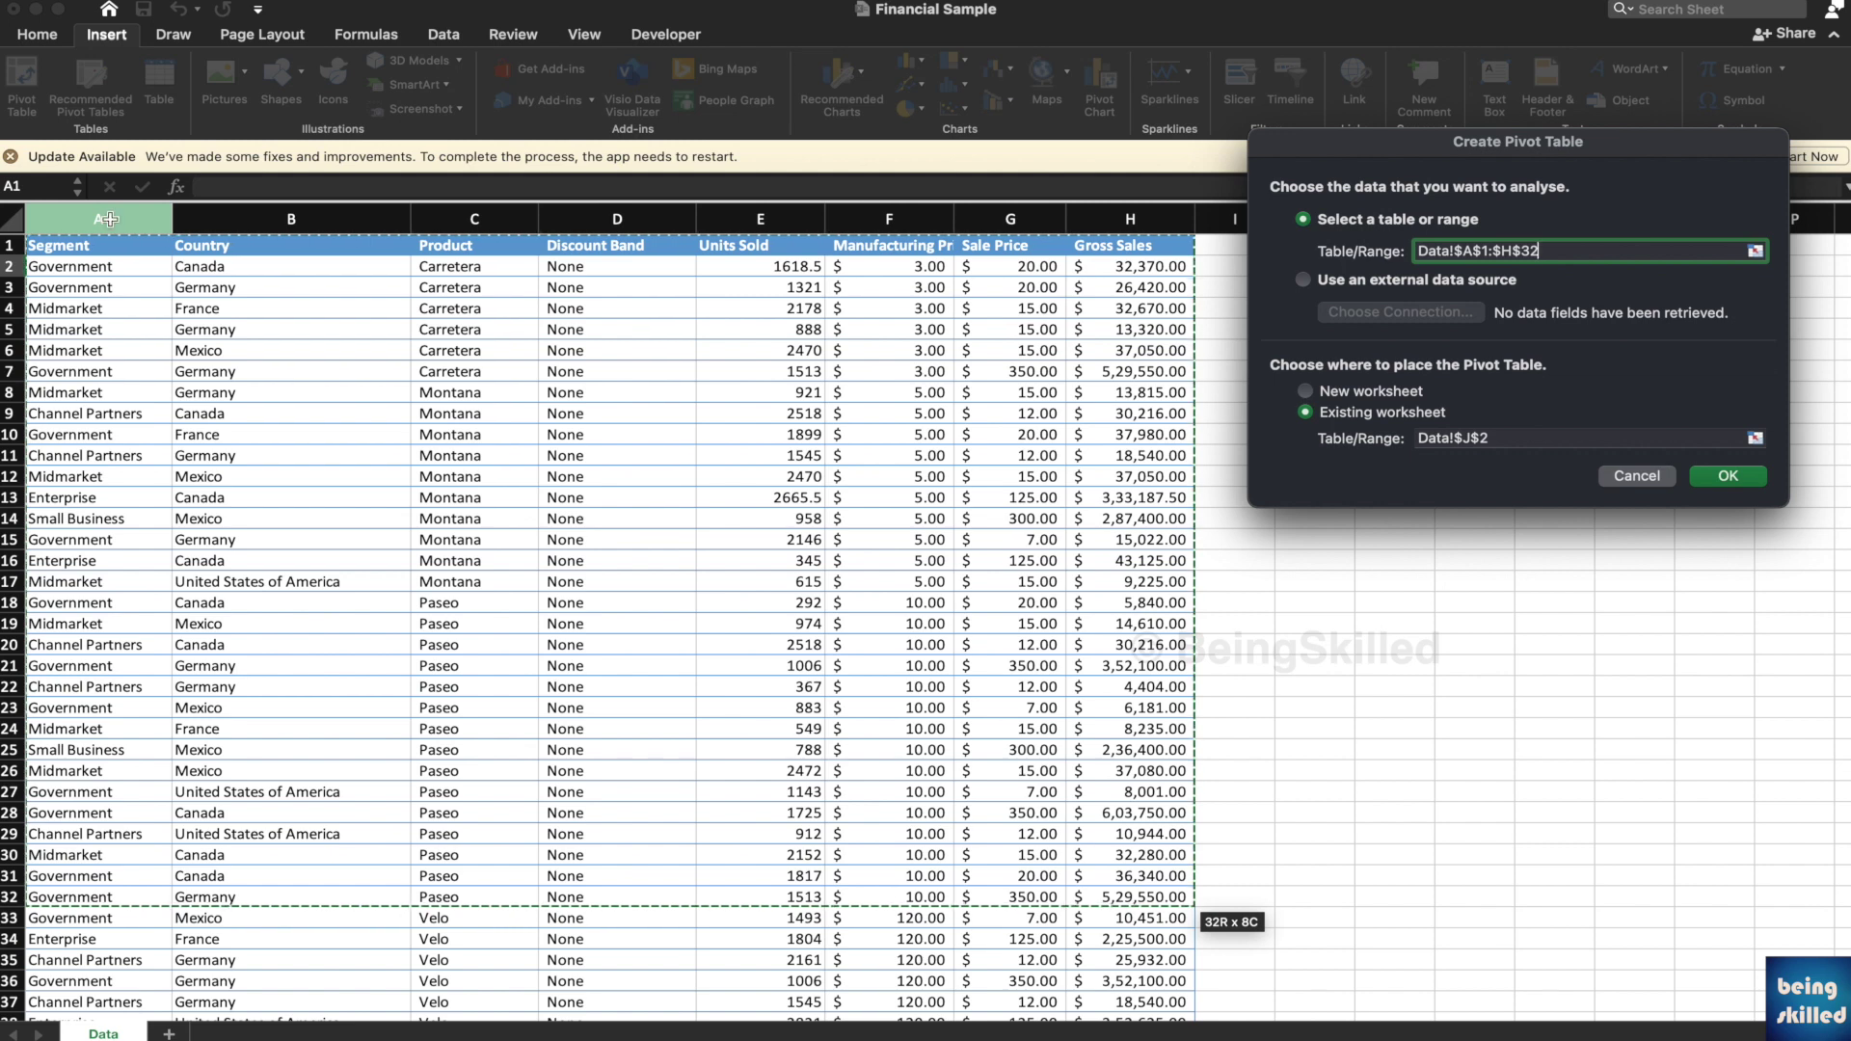
drag(109, 219, 1126, 217)
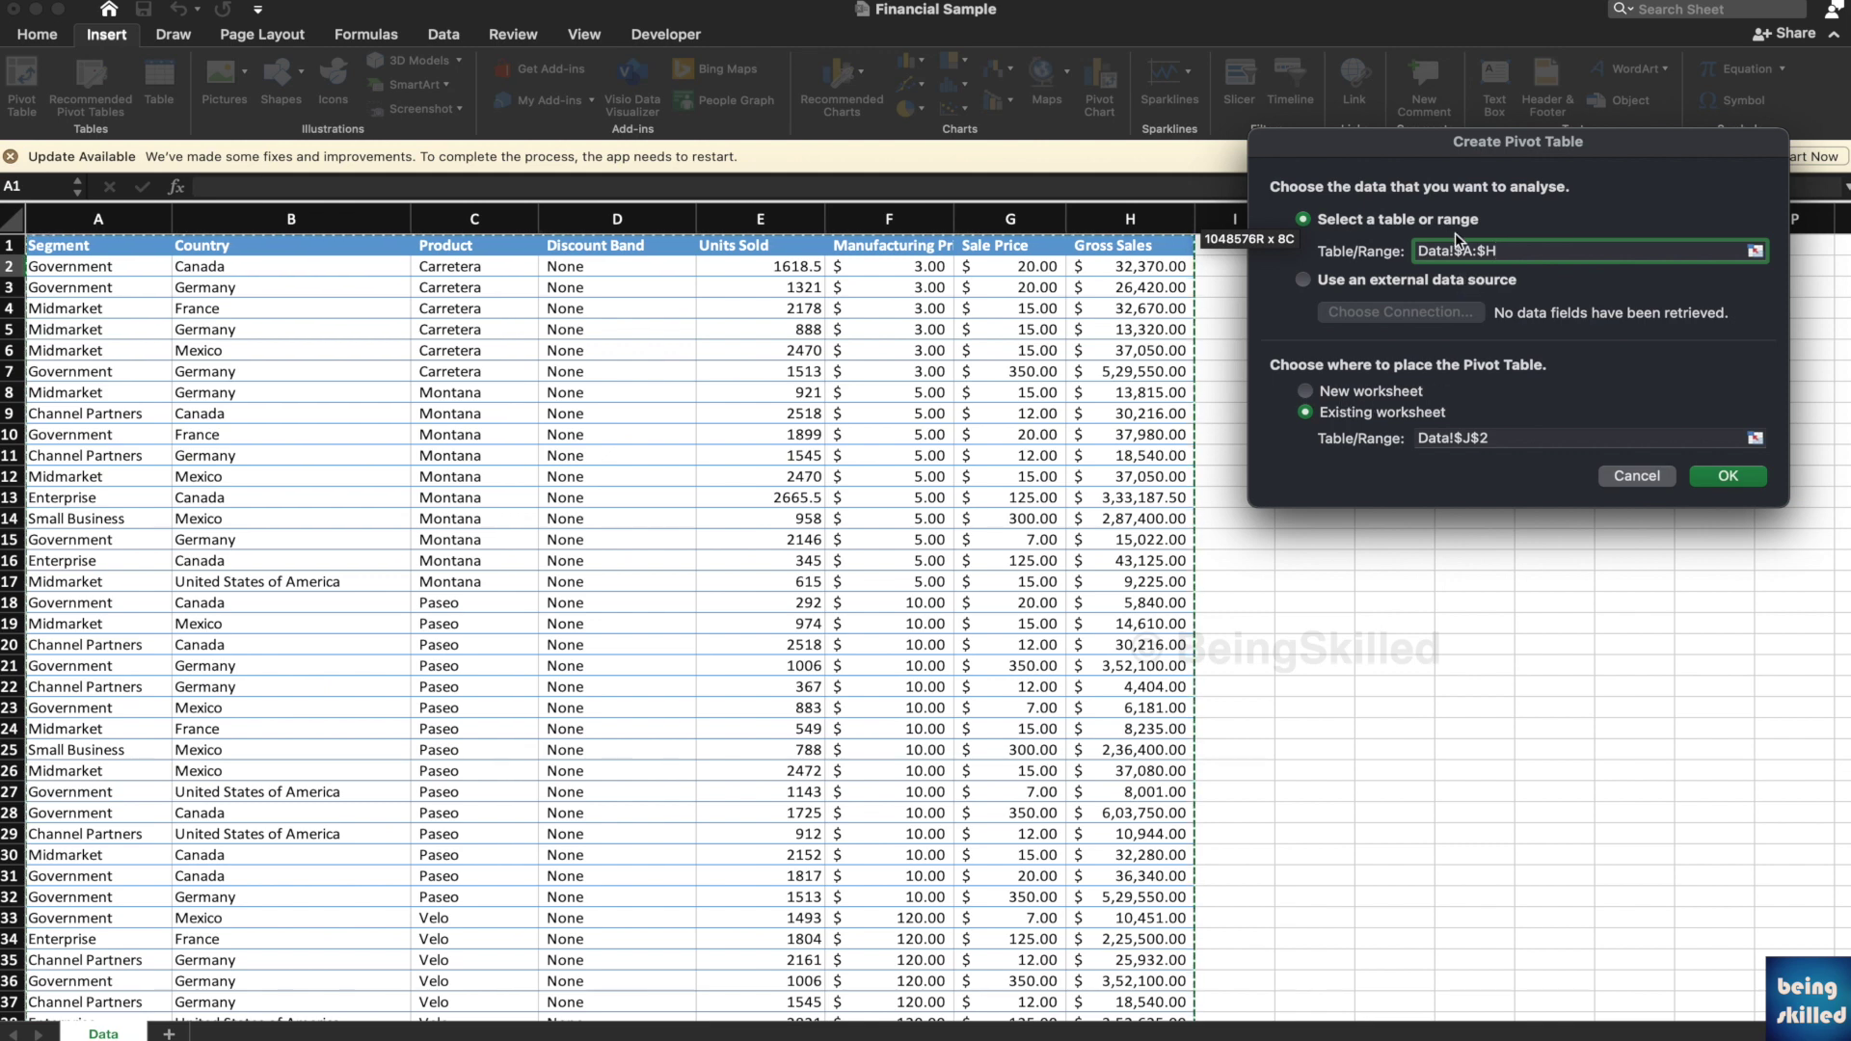
Choose a new worksheet as the PivotTable's location and create it.
drag(1403, 154, 1459, 25)
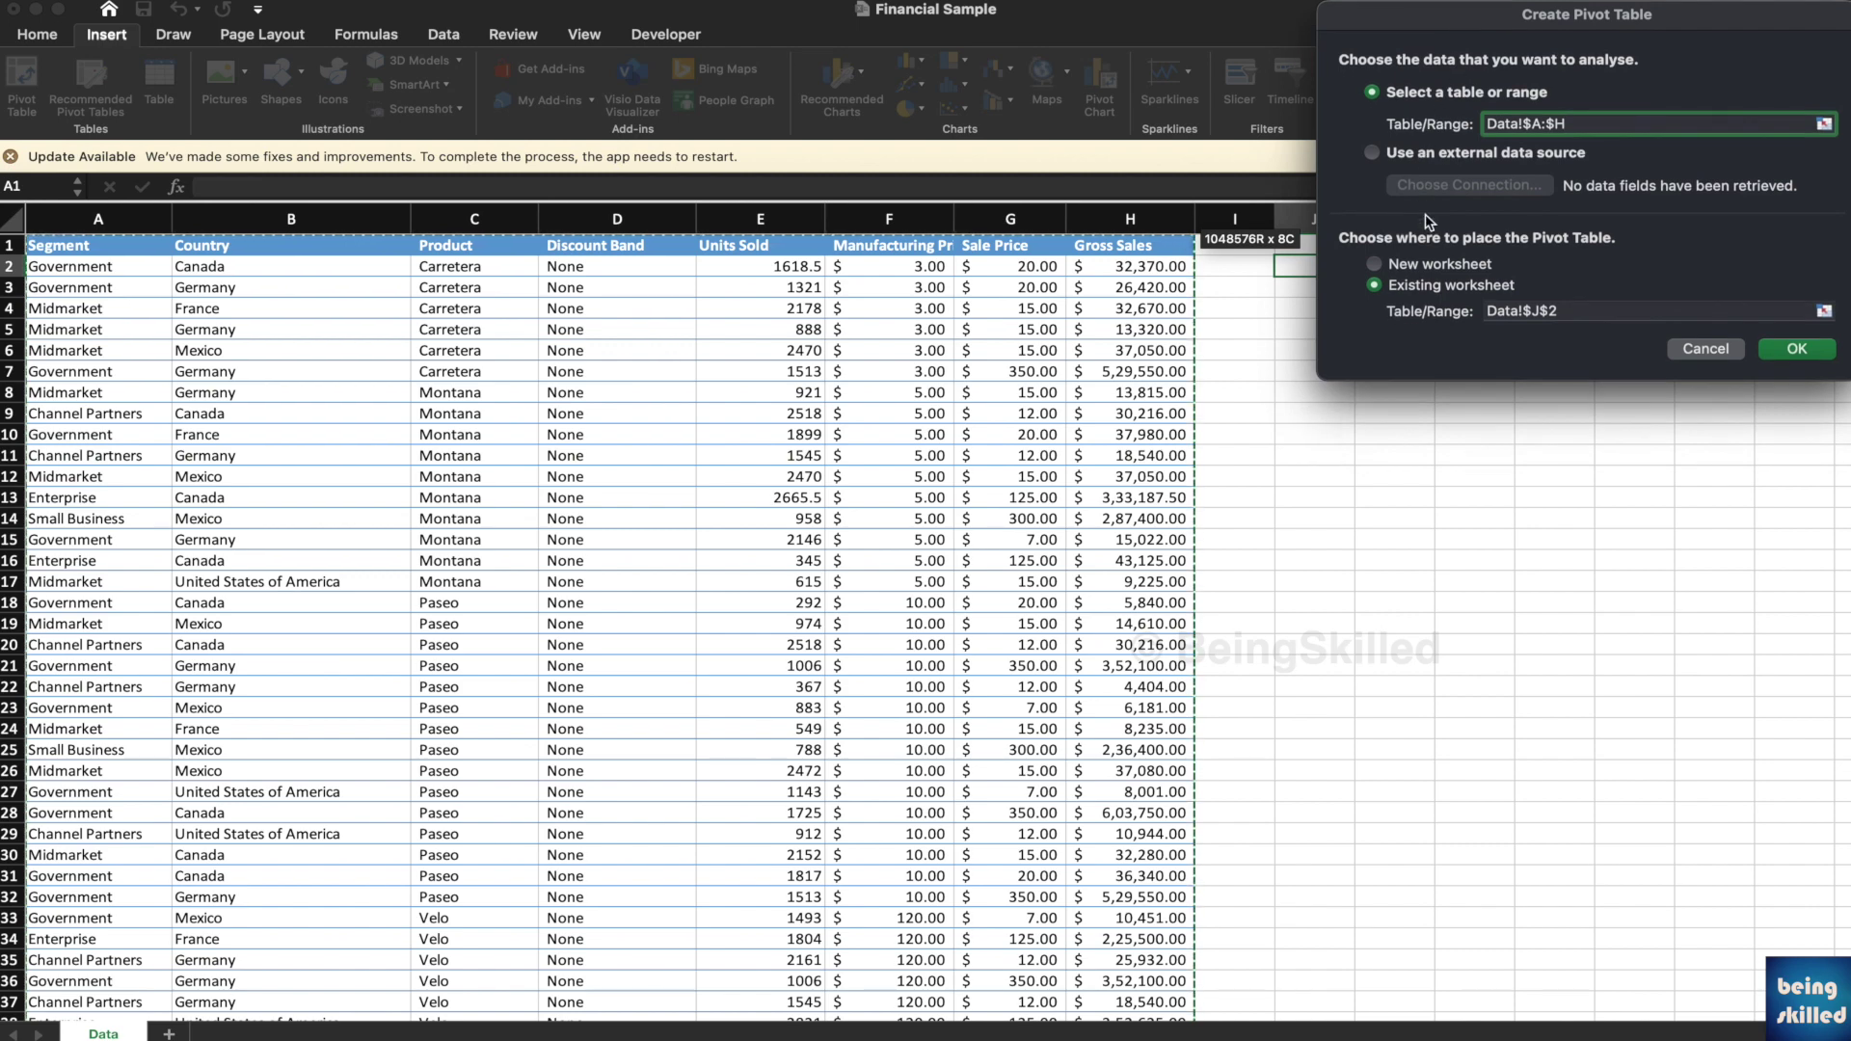
click(1428, 265)
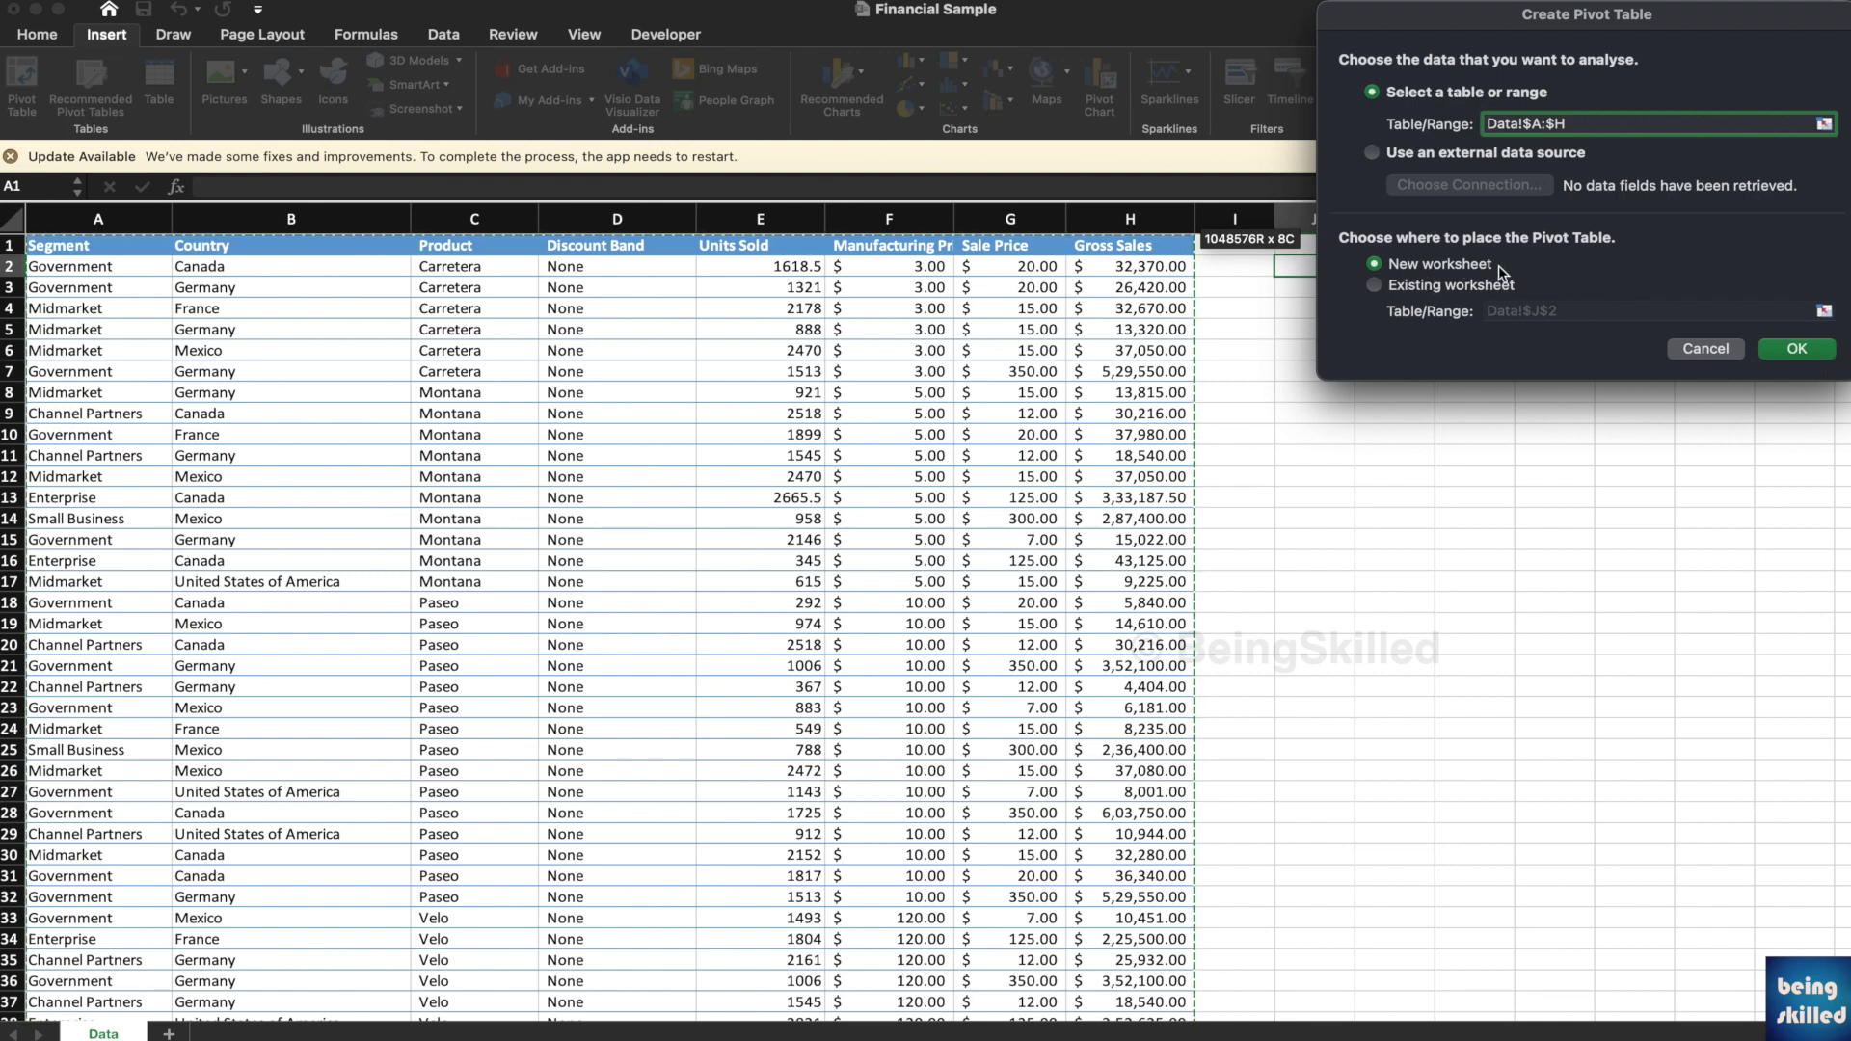
click(1795, 352)
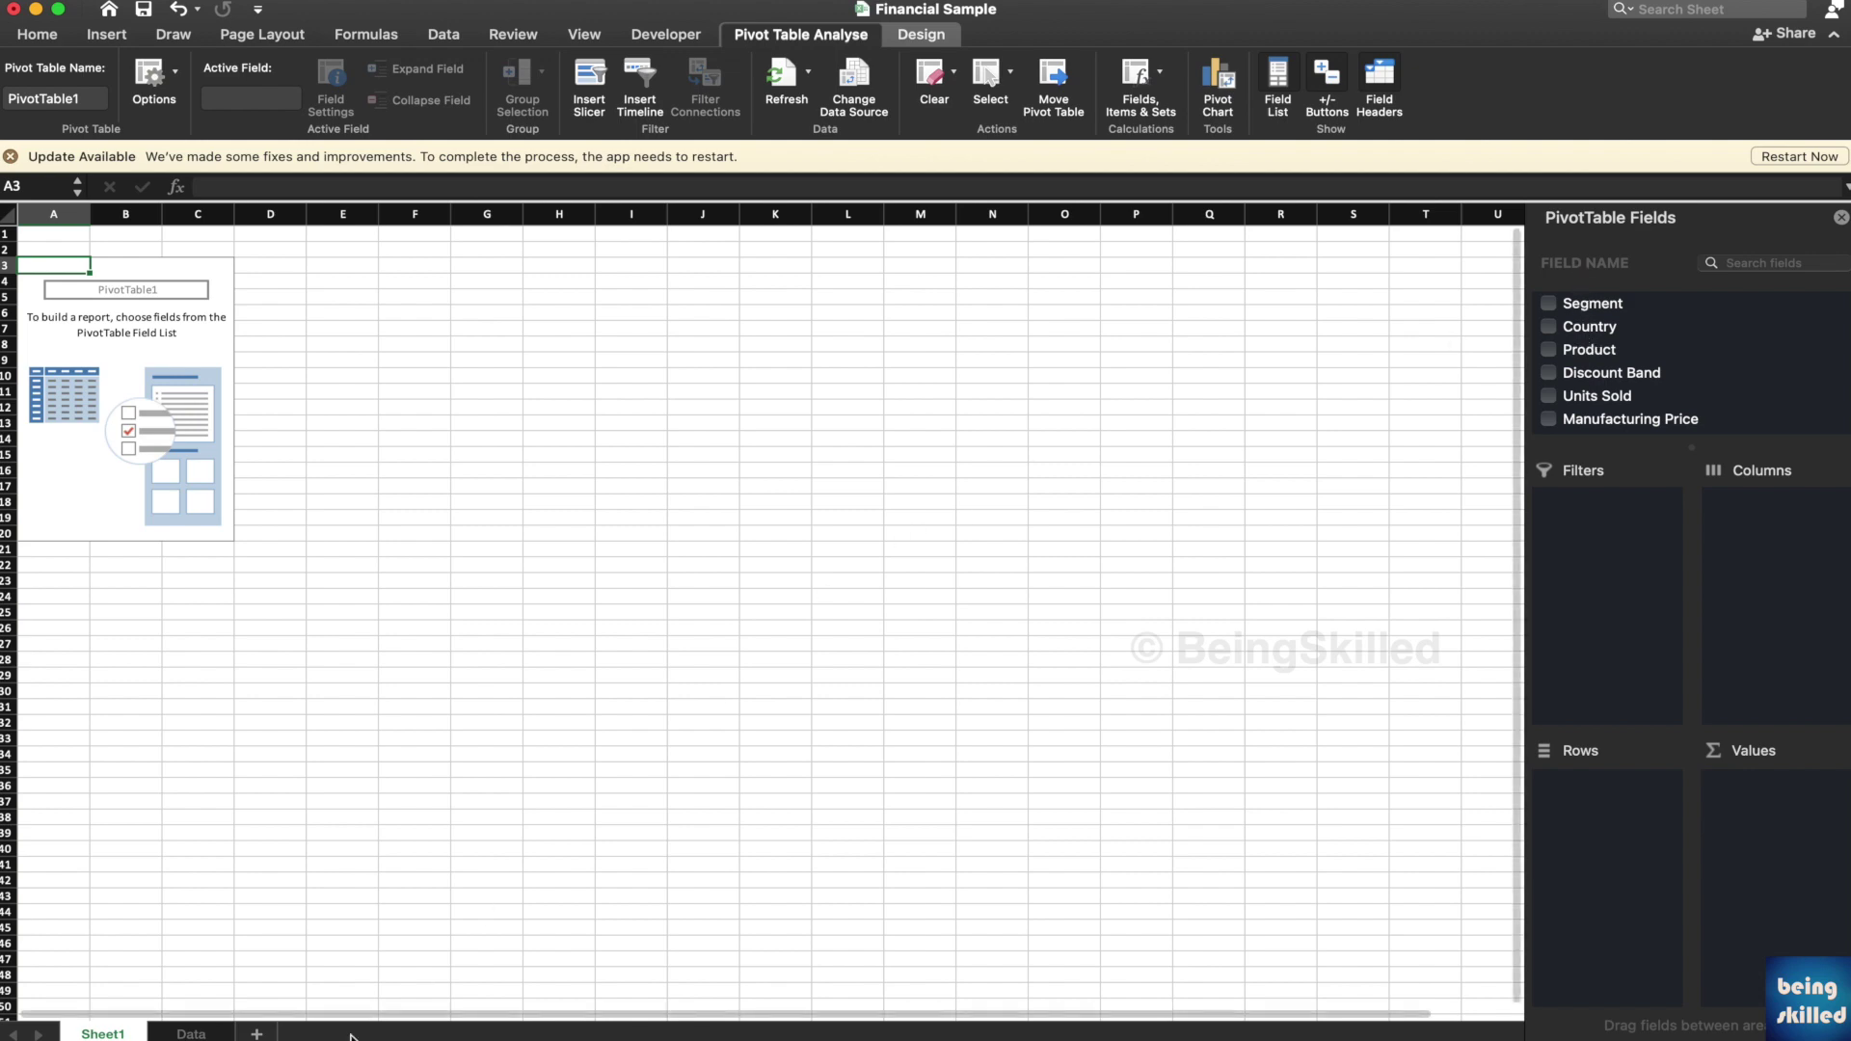
click(191, 1033)
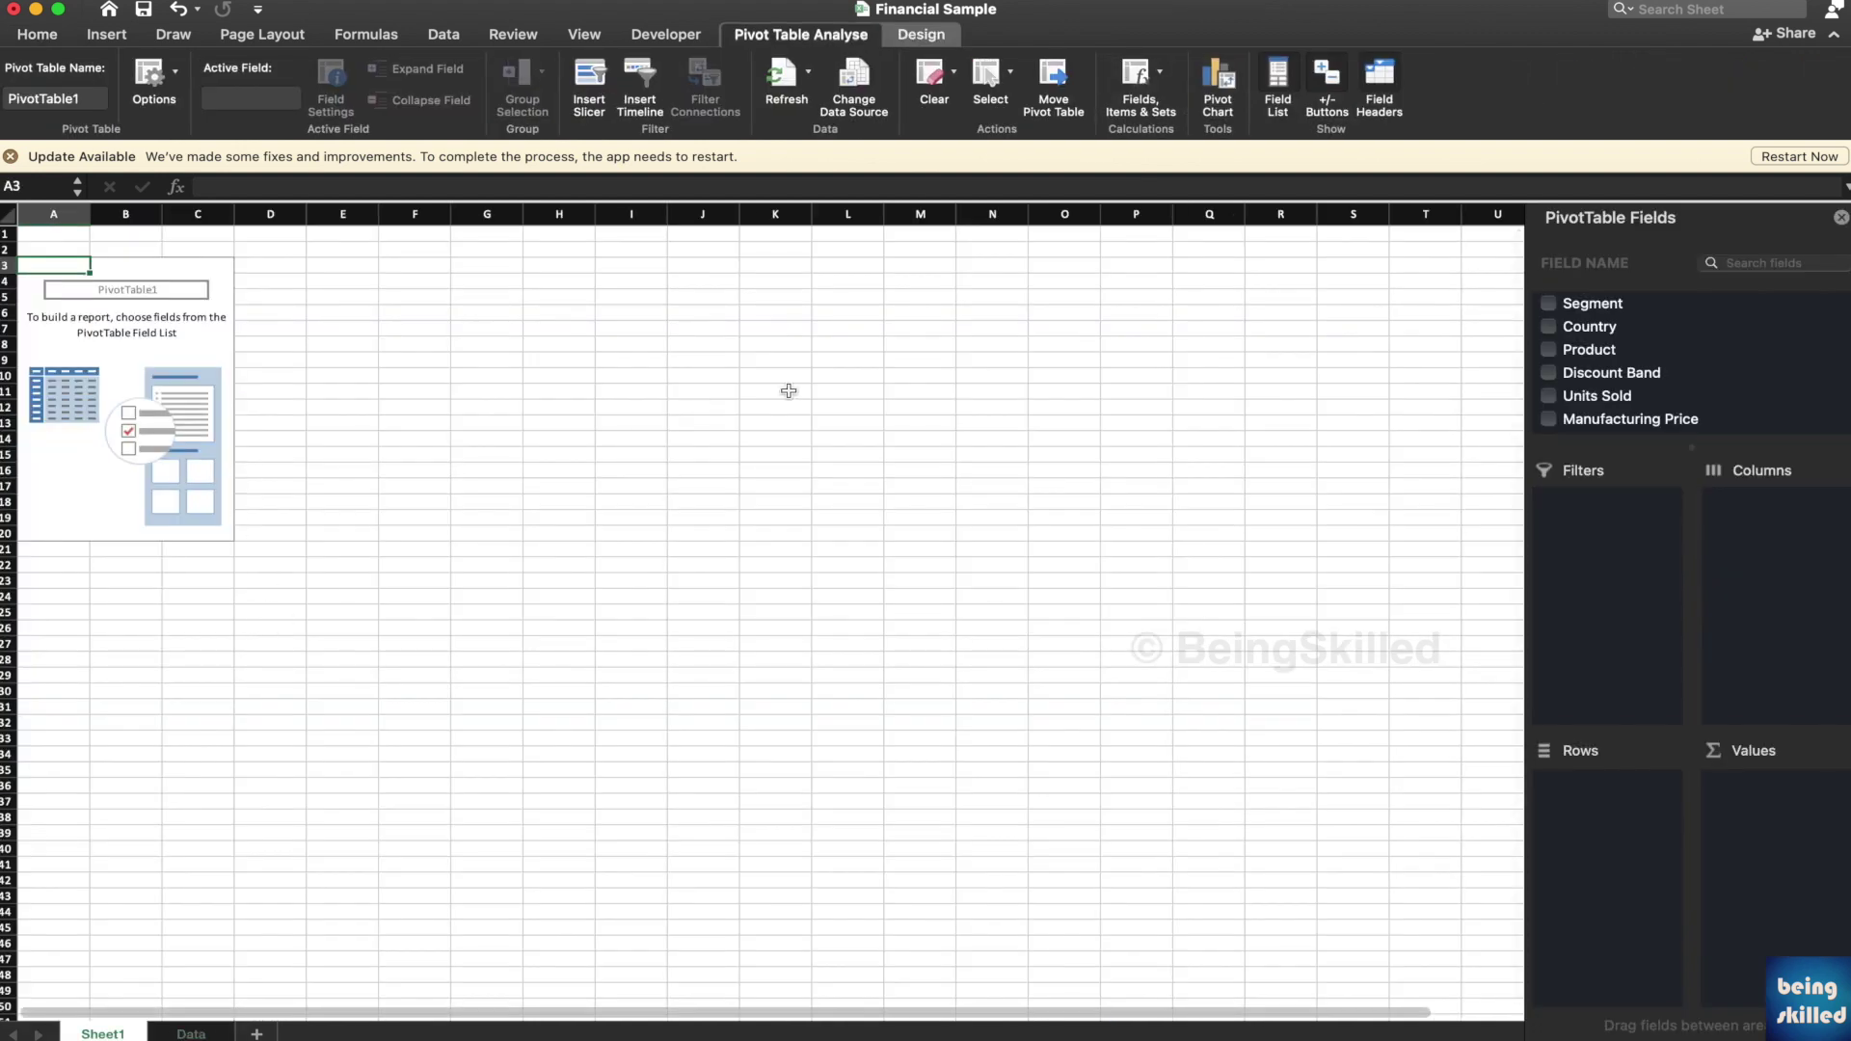
click(207, 1033)
click(96, 1033)
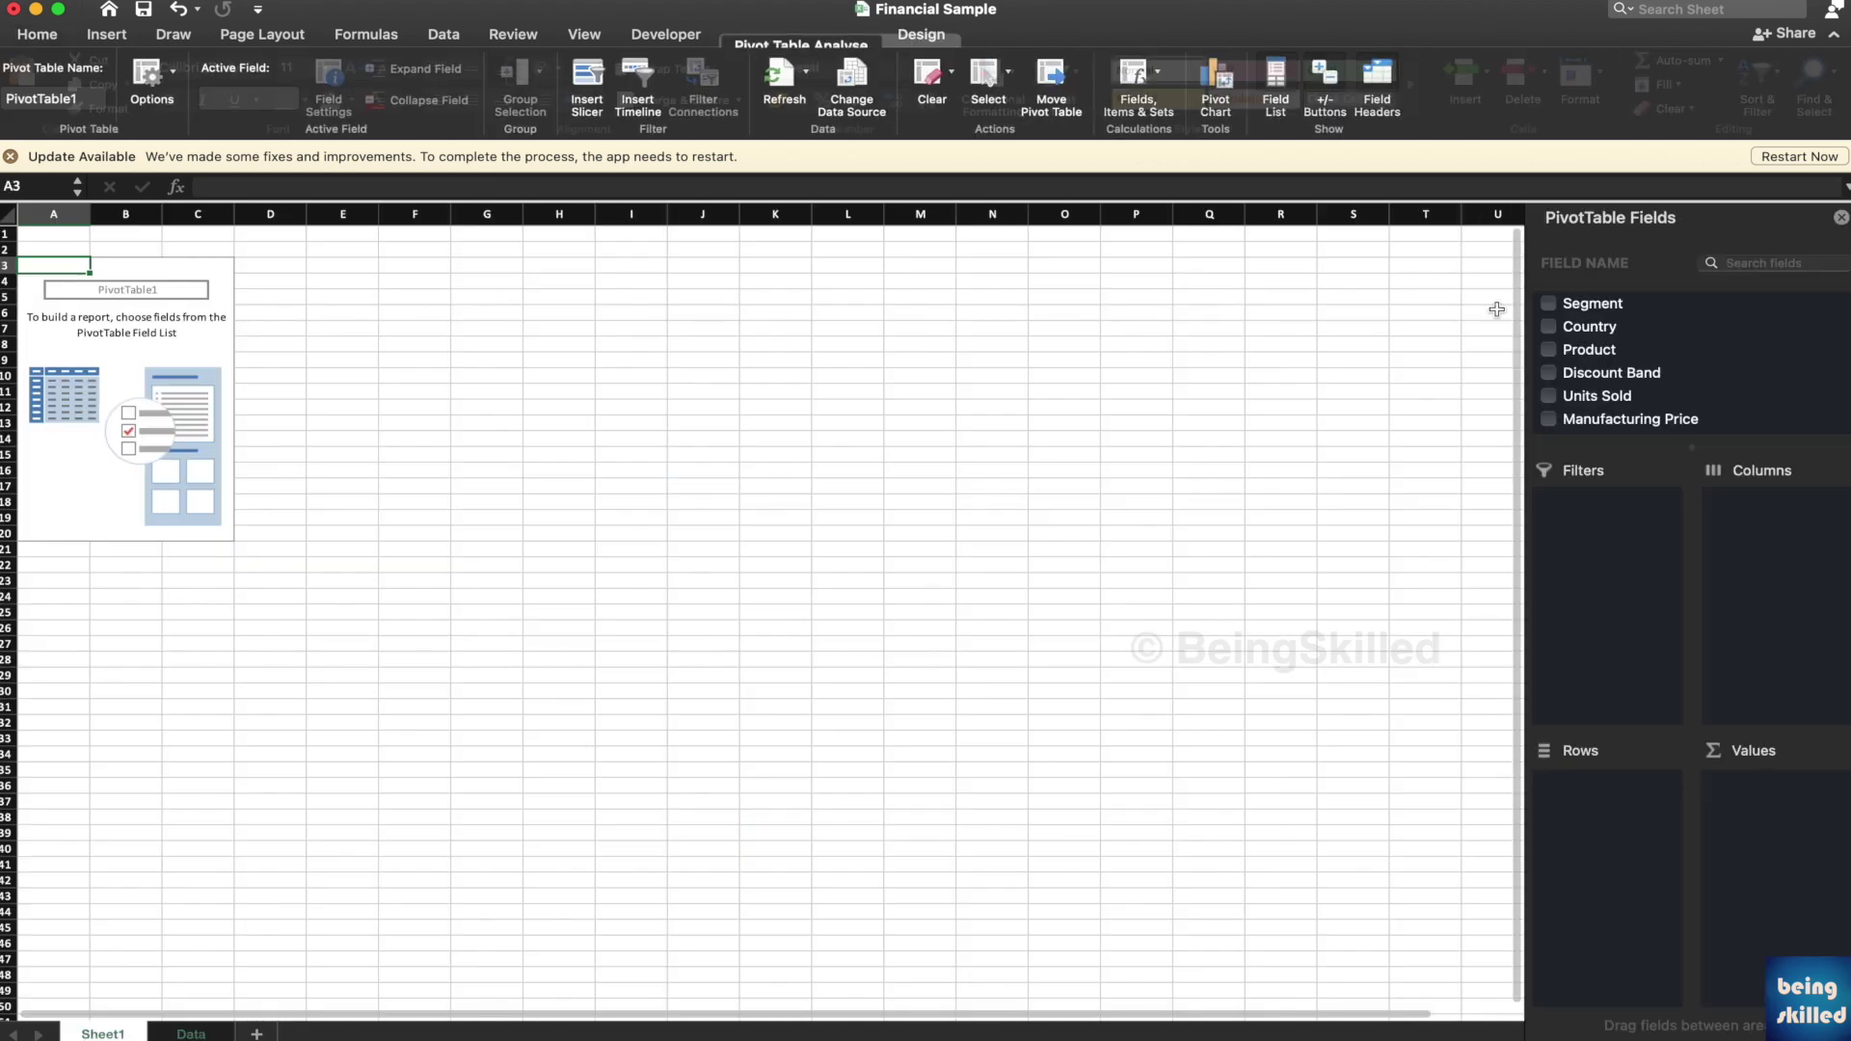
Add the Segment and Gross Sales fields to the PivotTable, with Segment in the rows and Gross Sales summed as values.
click(1548, 309)
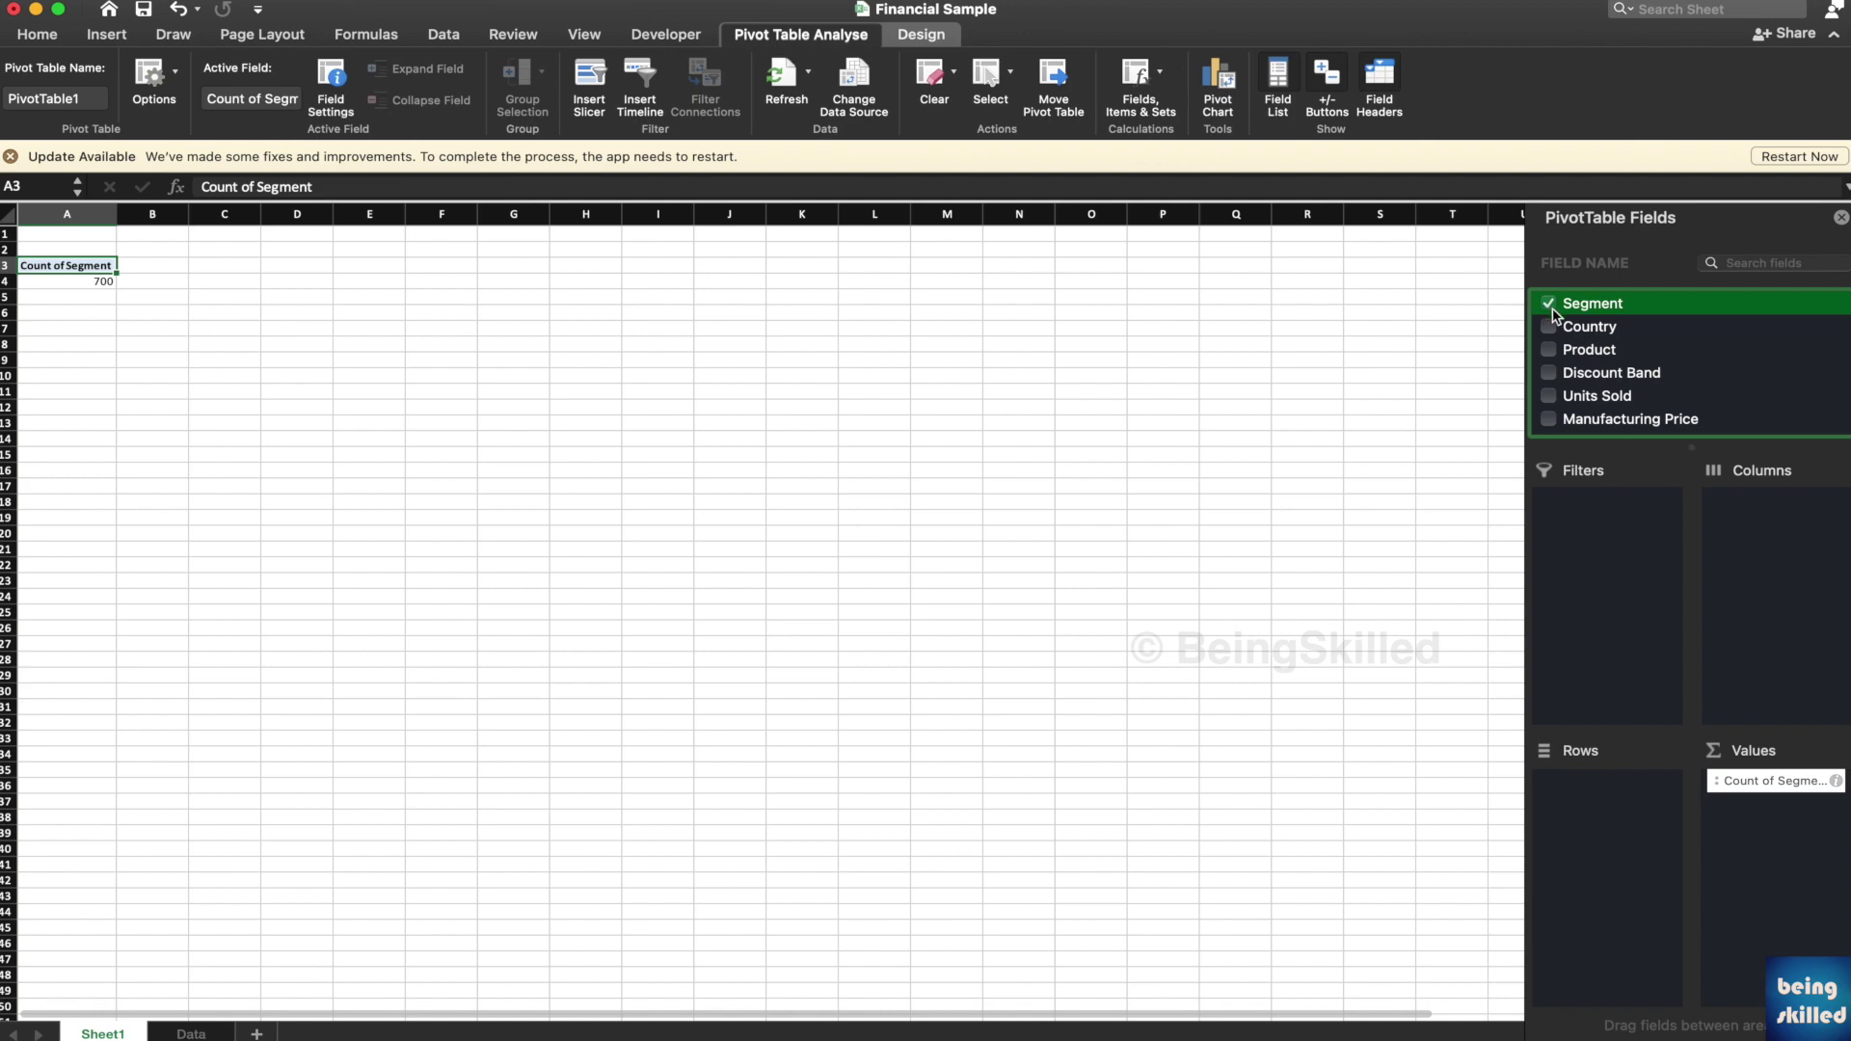
scroll(1581, 357, down, 2)
click(1552, 424)
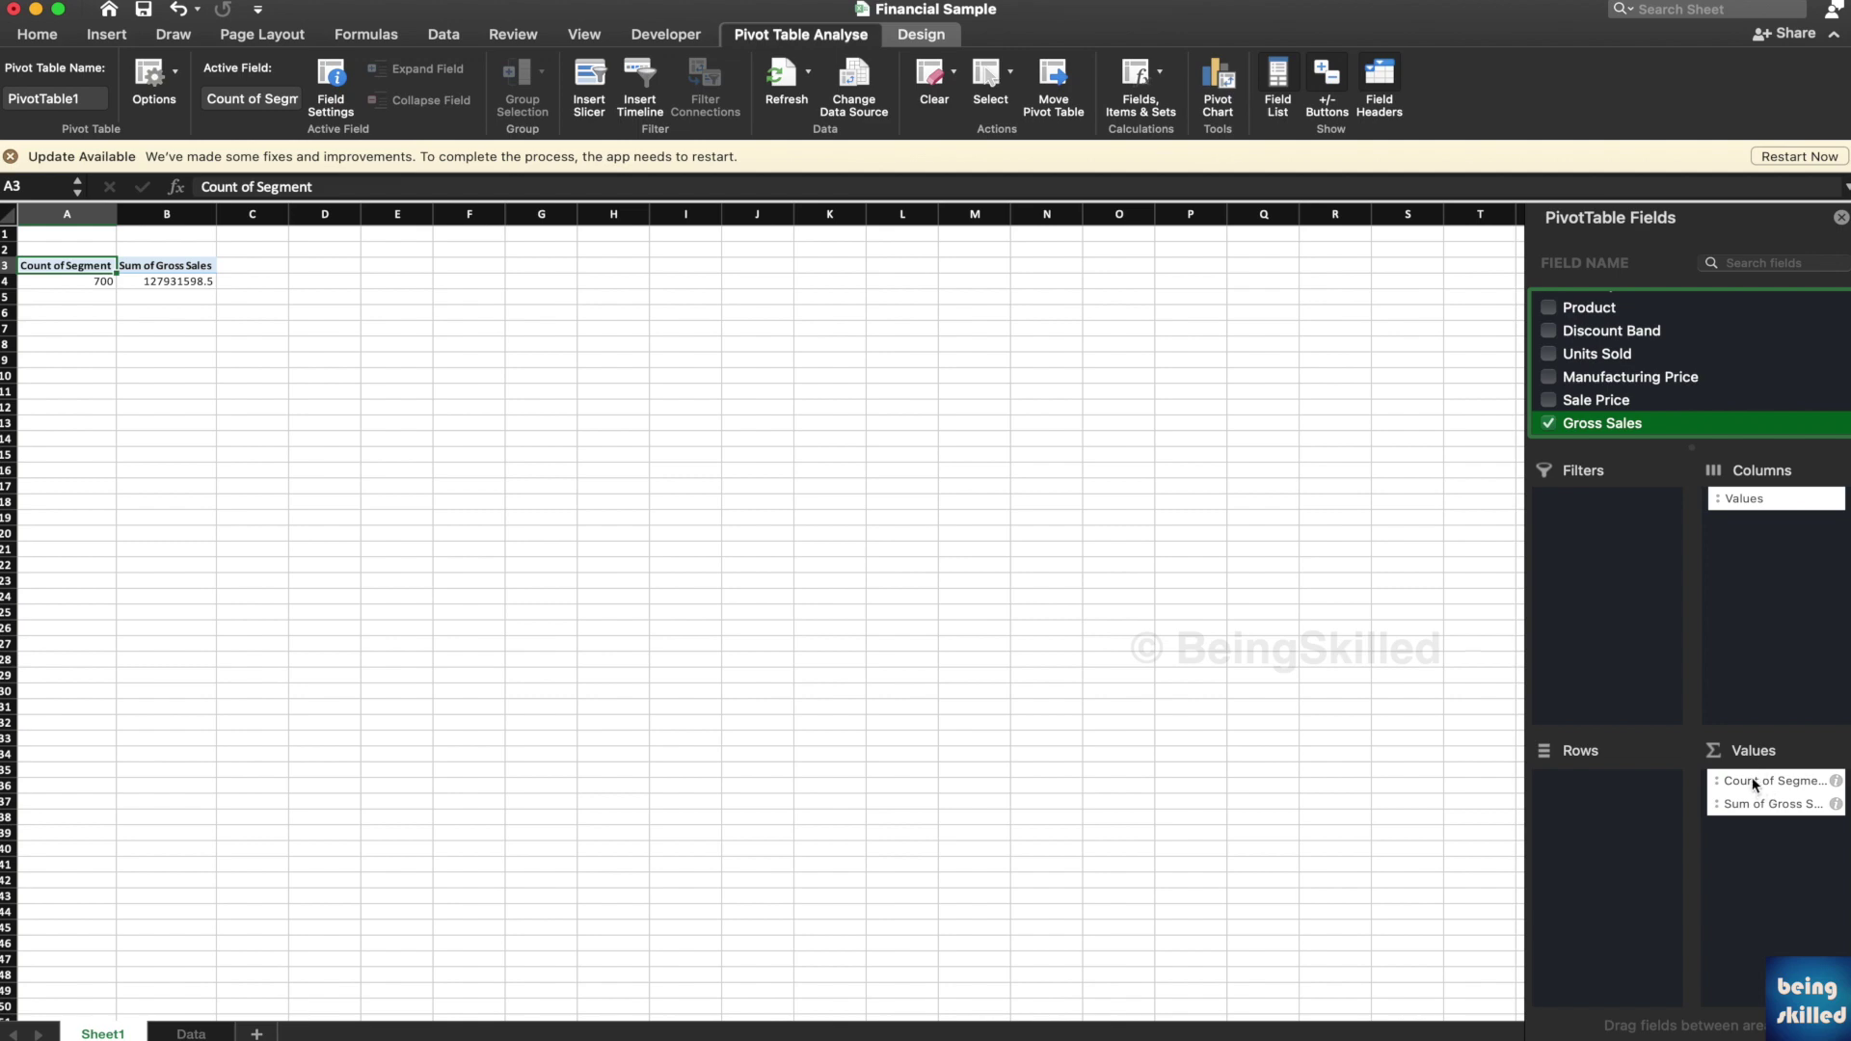
drag(1752, 782, 1620, 812)
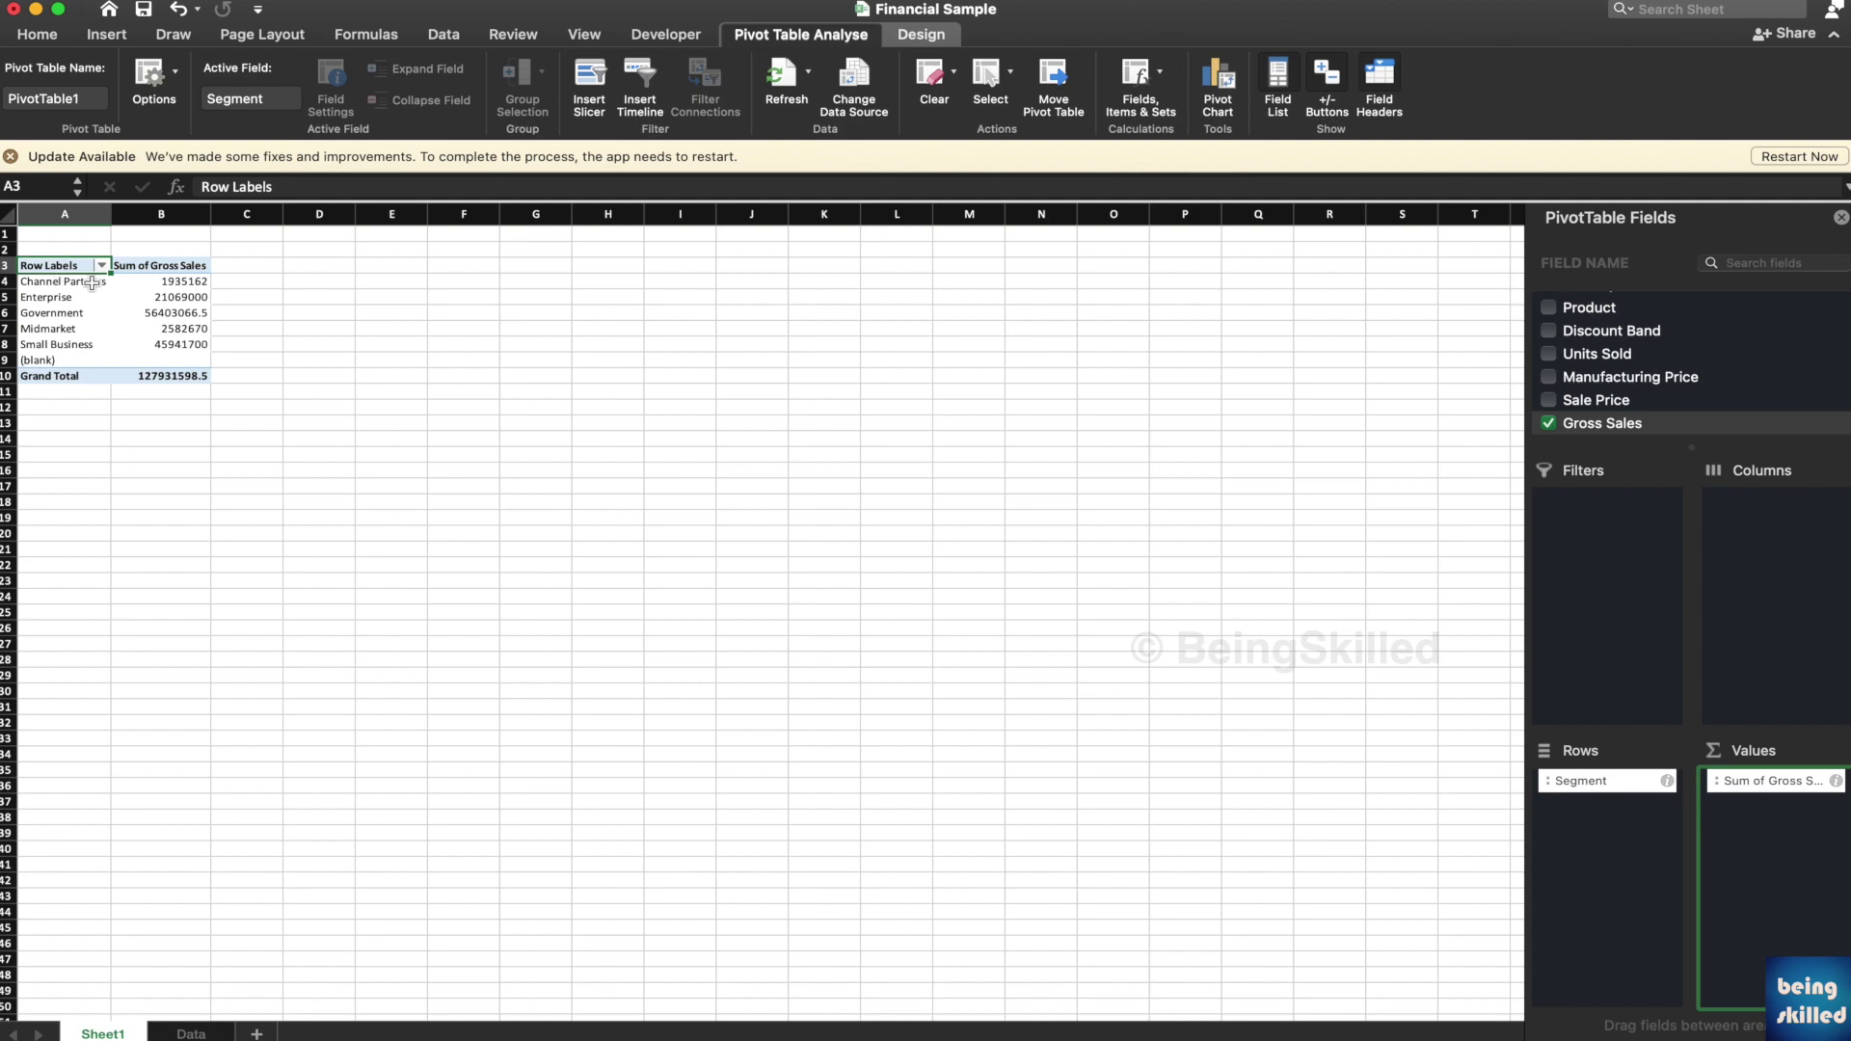
Format the segments' gross sales in B4:B9 with thousands separators and no decimal places.
click(186, 286)
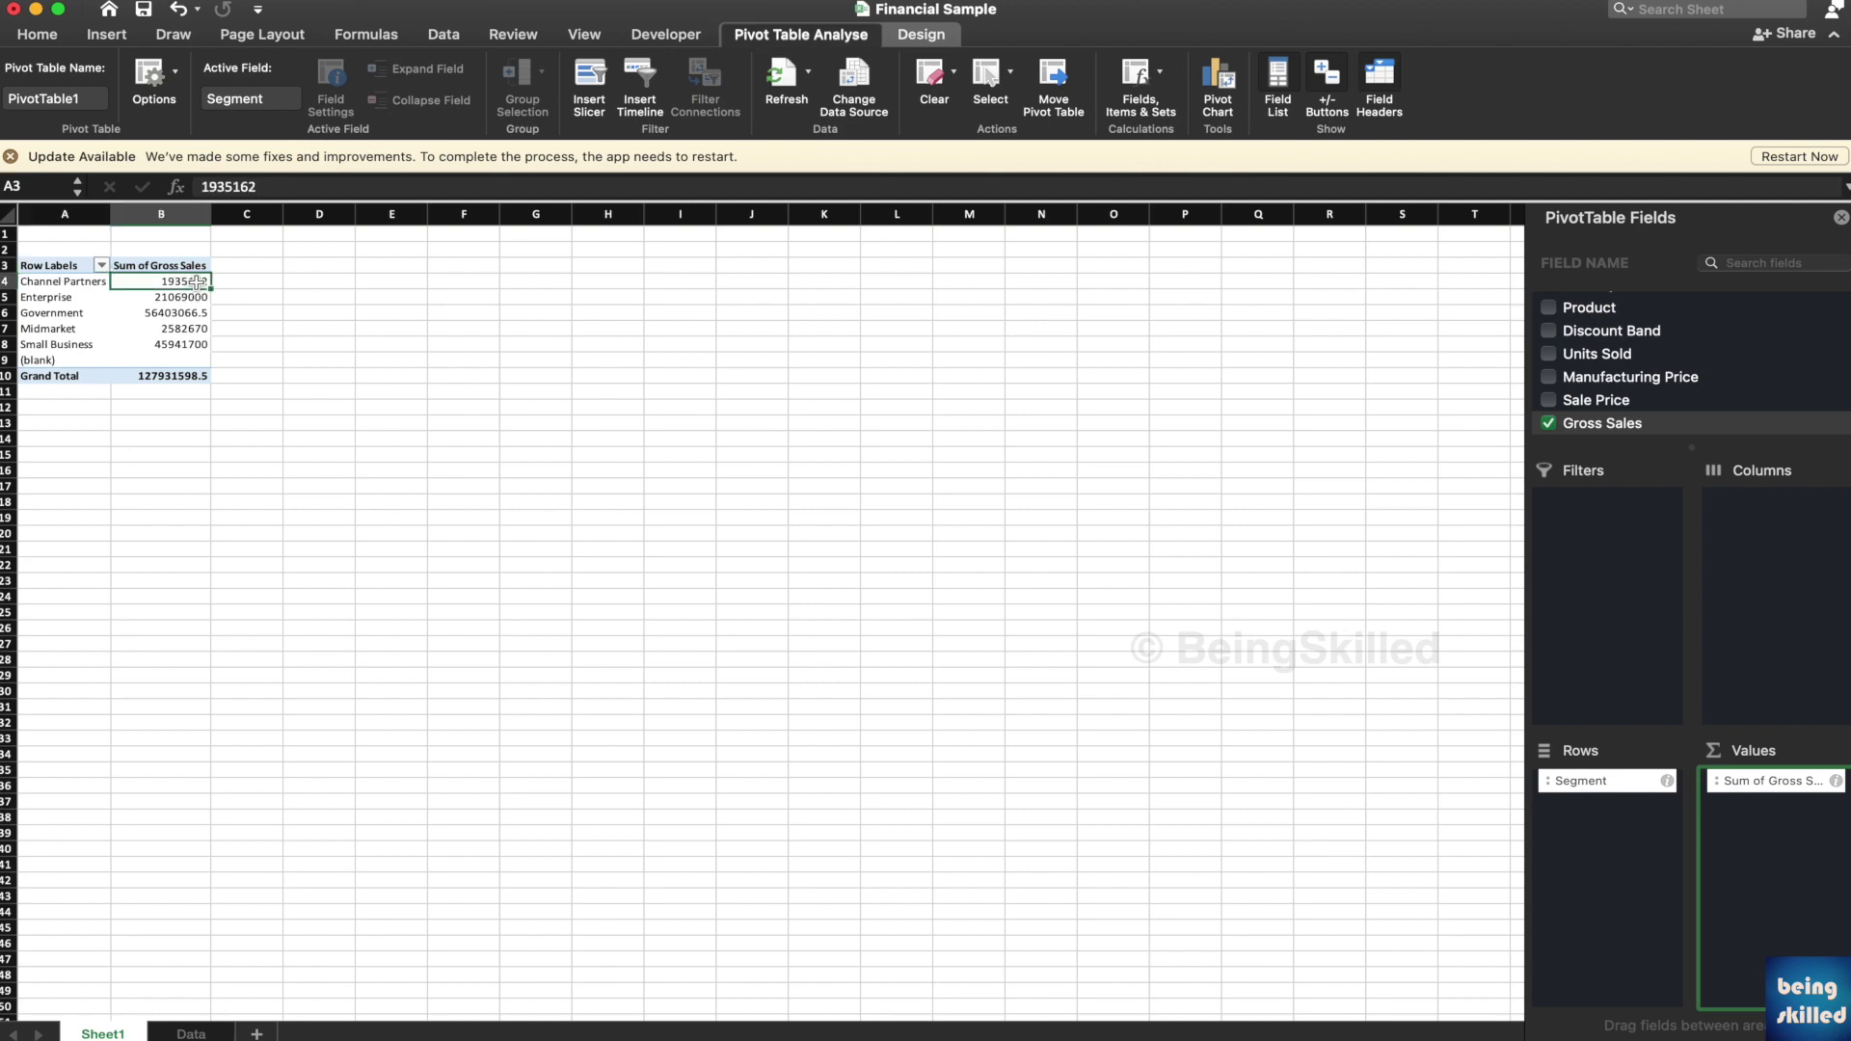
mouse_move(192, 344)
mouse_down()
mouse_move(198, 297)
mouse_move(173, 286)
mouse_move(176, 376)
mouse_move(176, 359)
mouse_up()
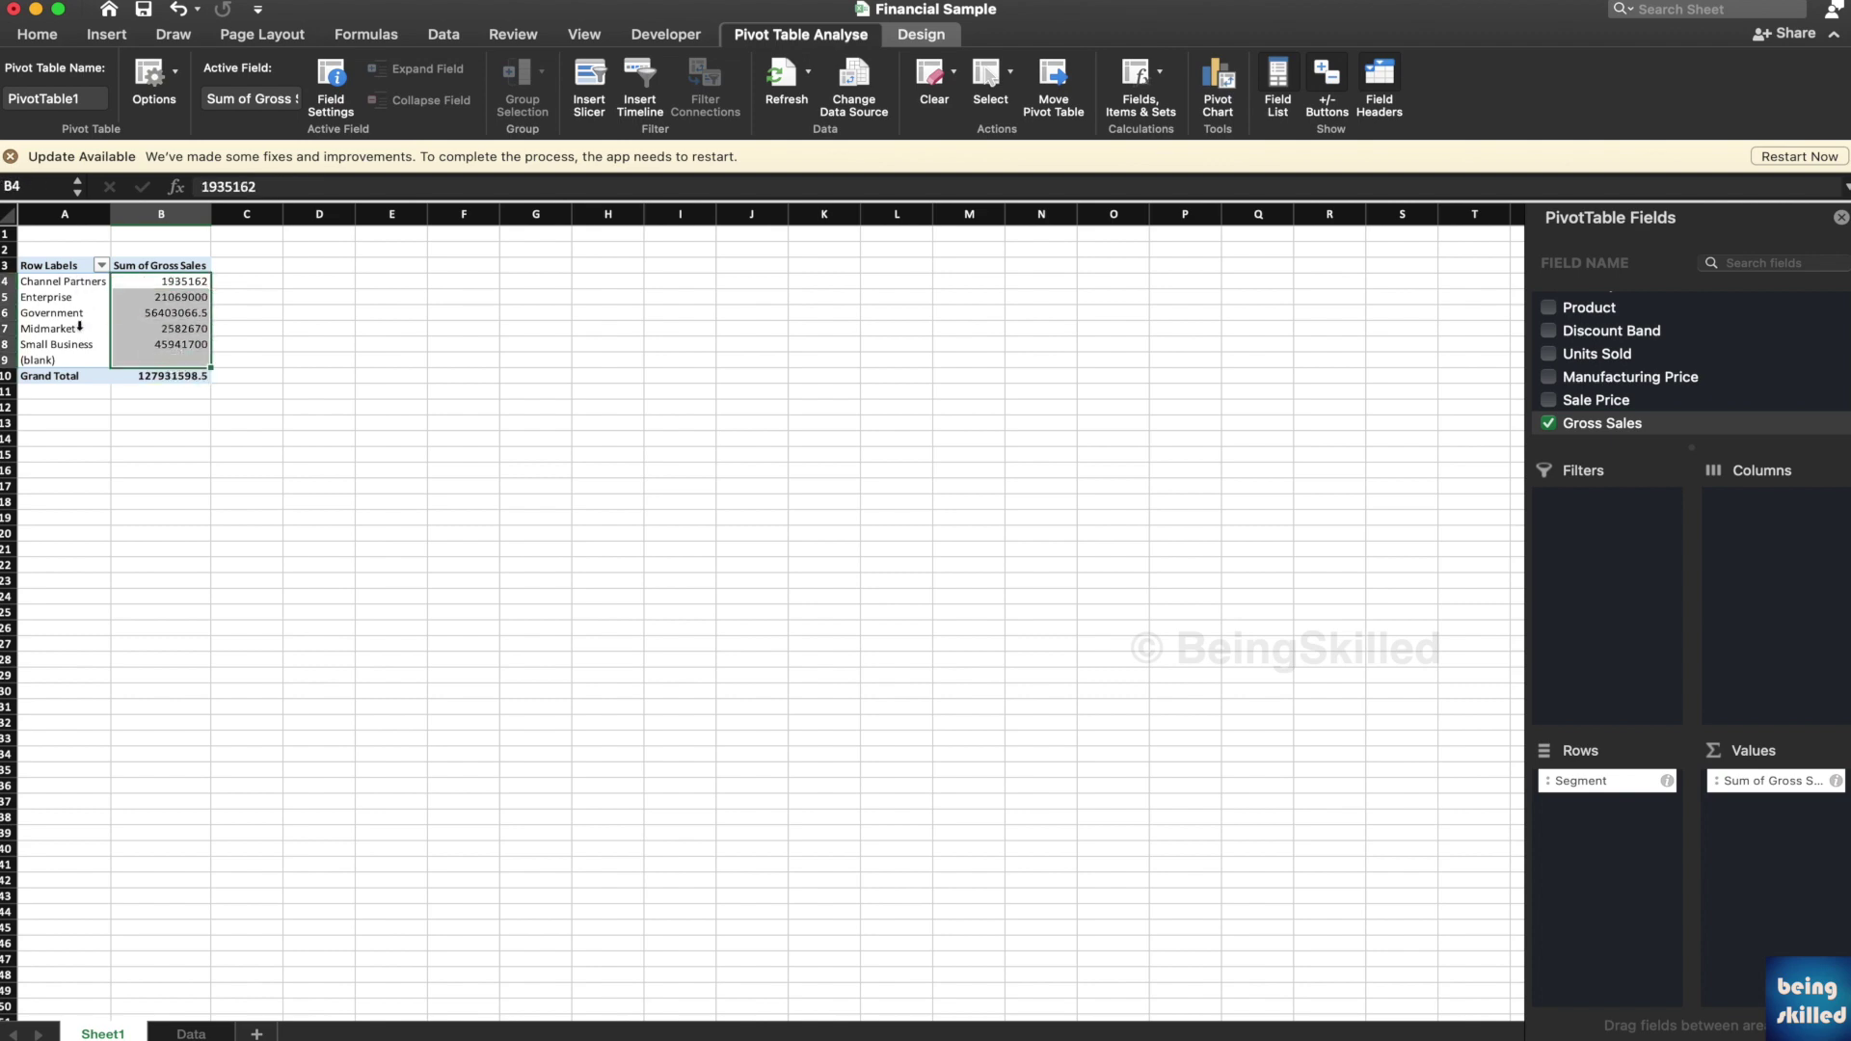
click(40, 36)
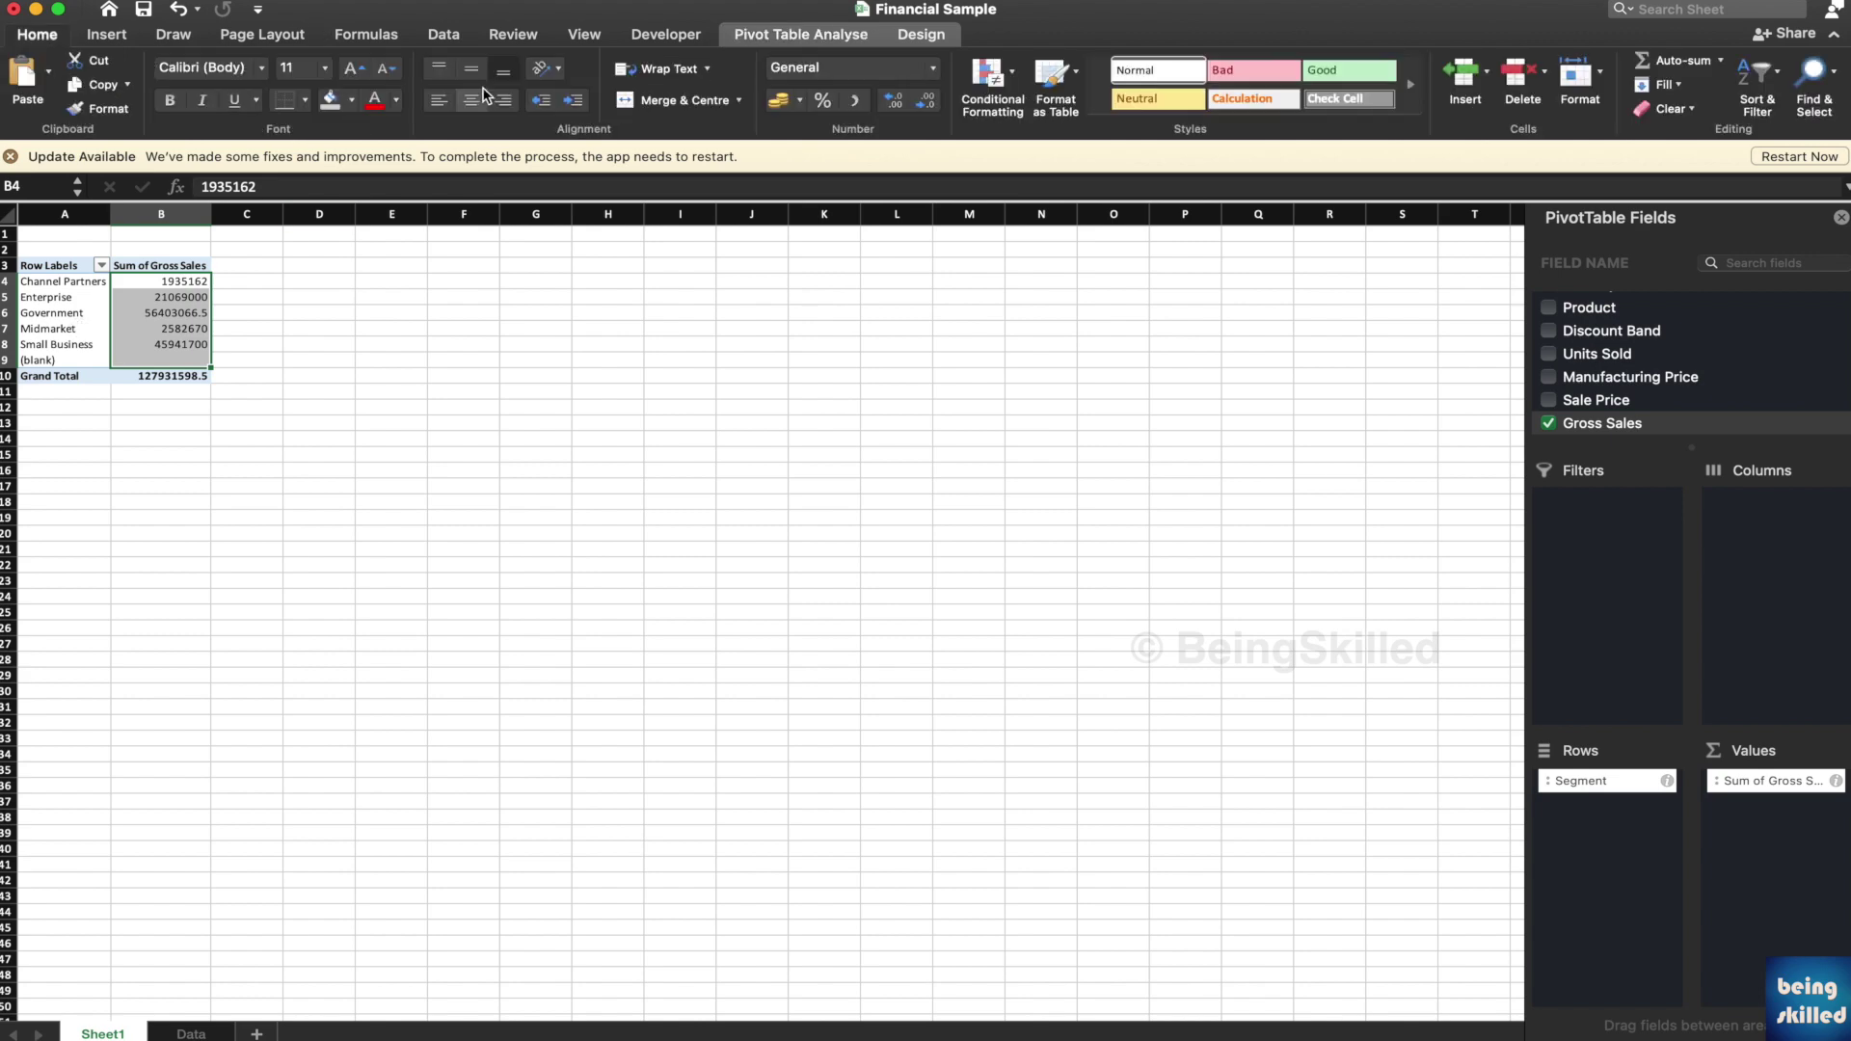
click(855, 102)
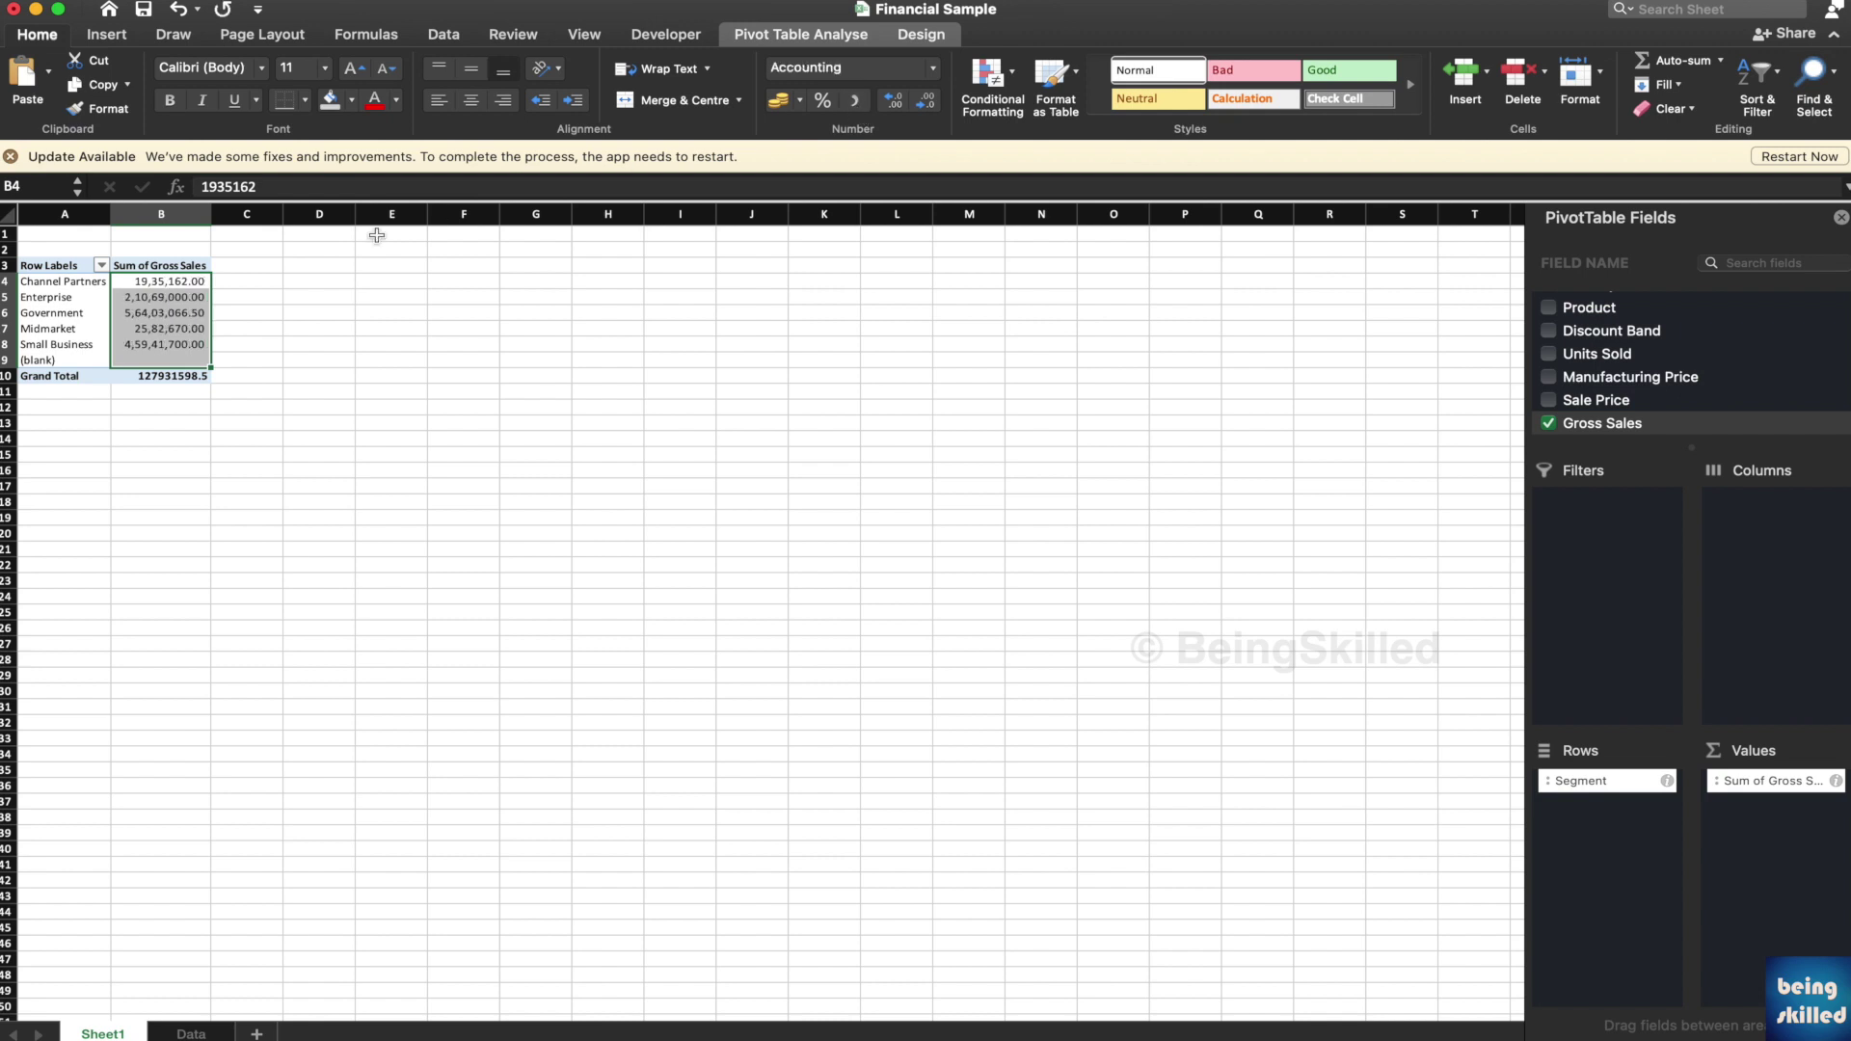
click(926, 100)
click(925, 100)
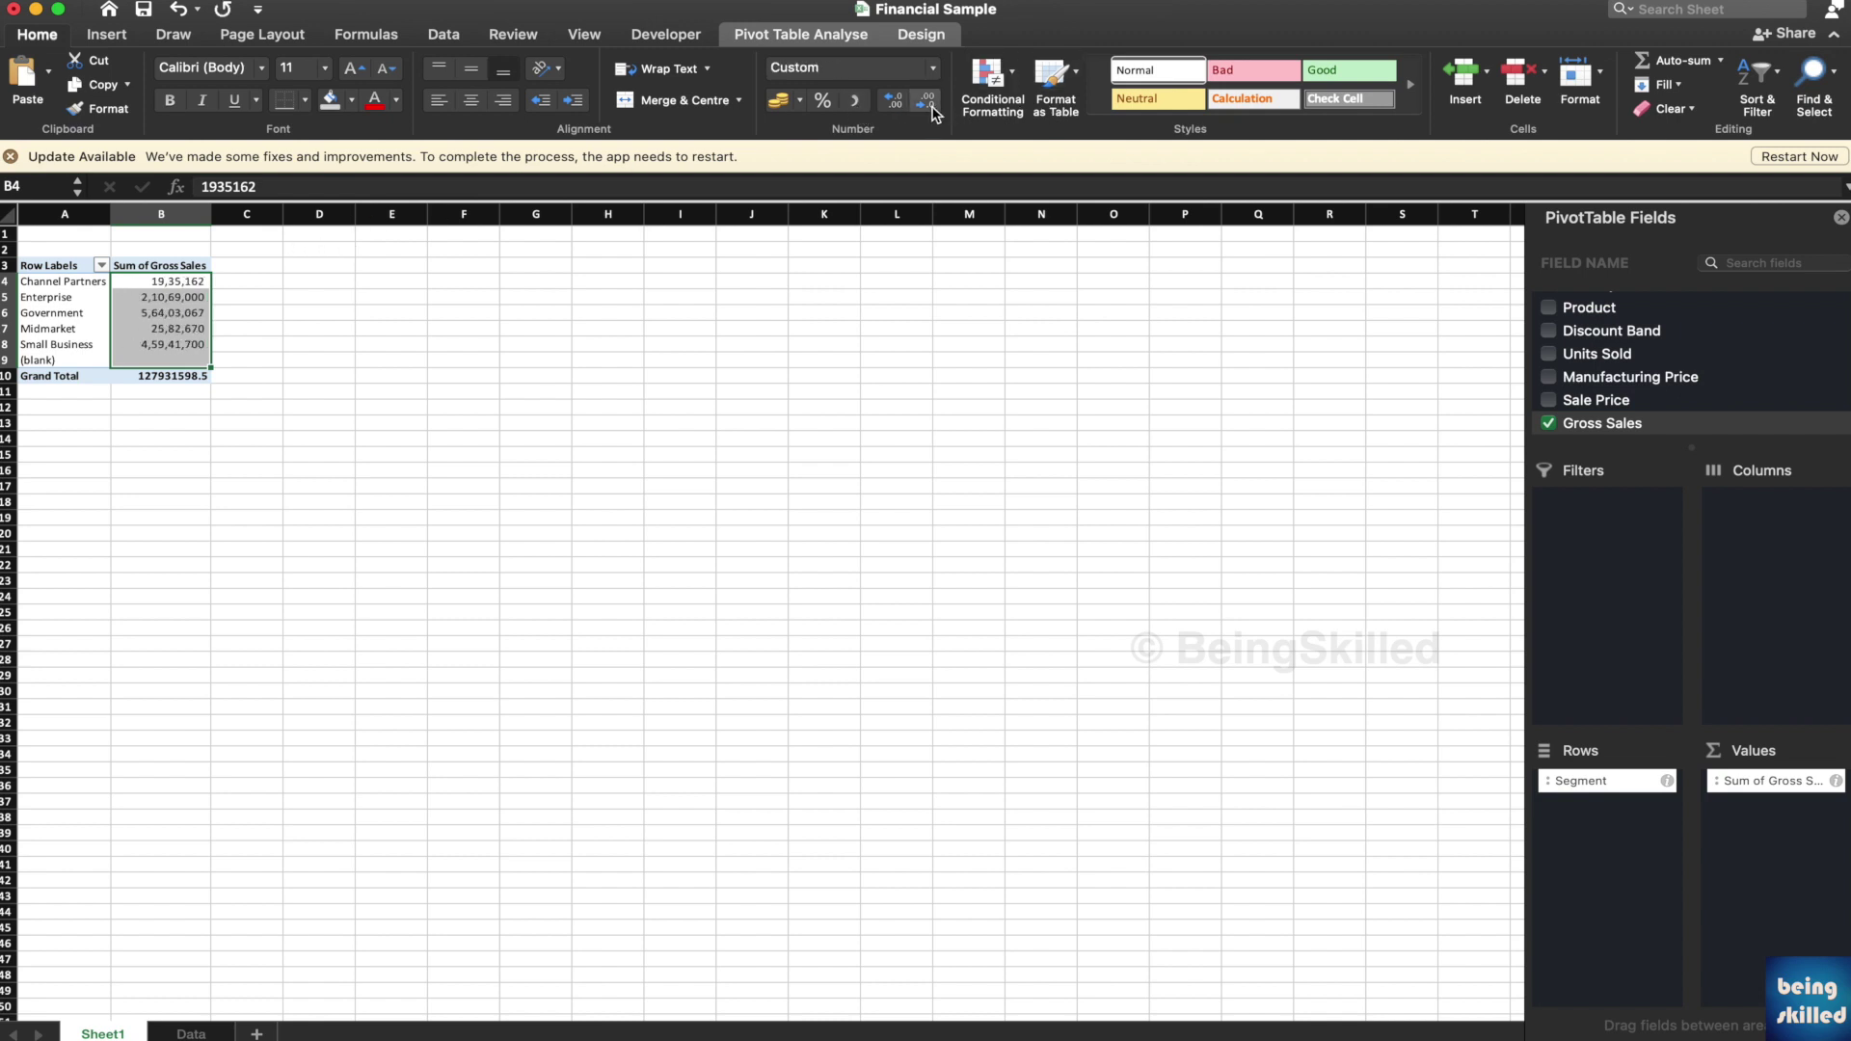
Add the Country field to the PivotTable rows as a second level below Segment.
scroll(155, 242, up, 5)
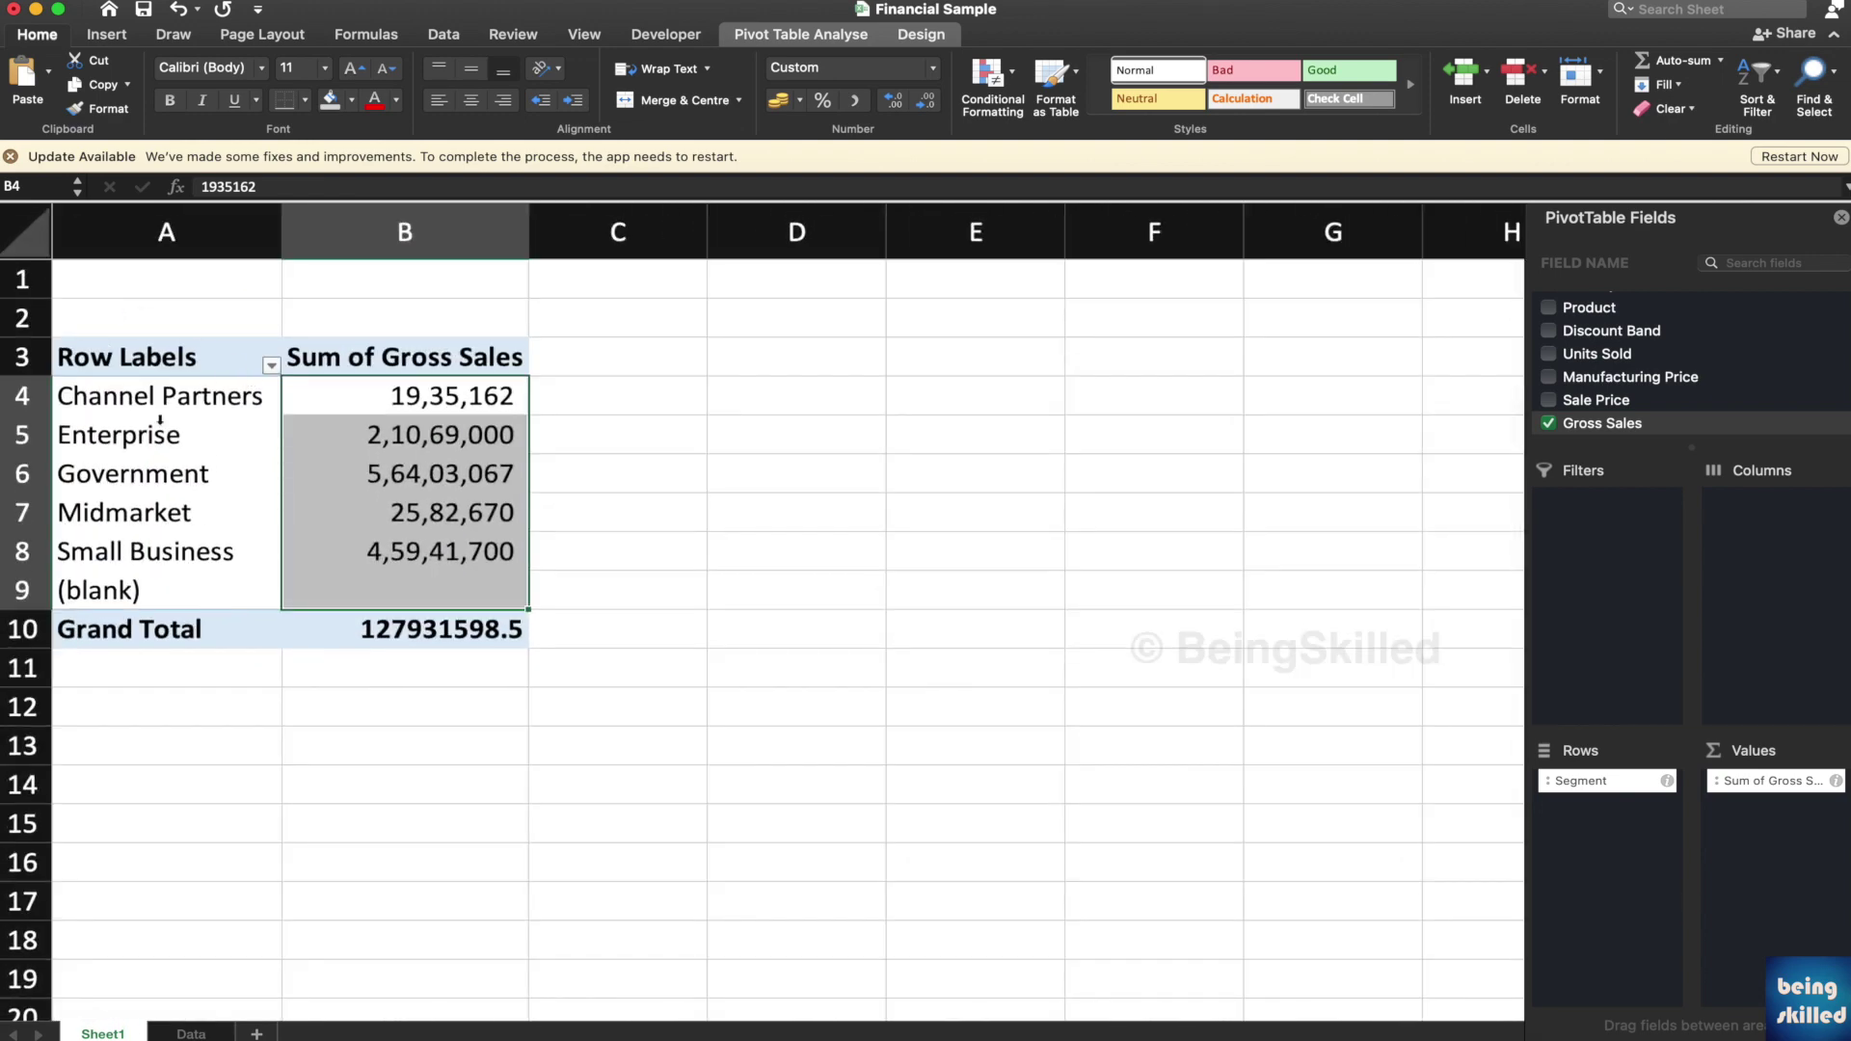
click(154, 412)
drag(140, 361, 417, 590)
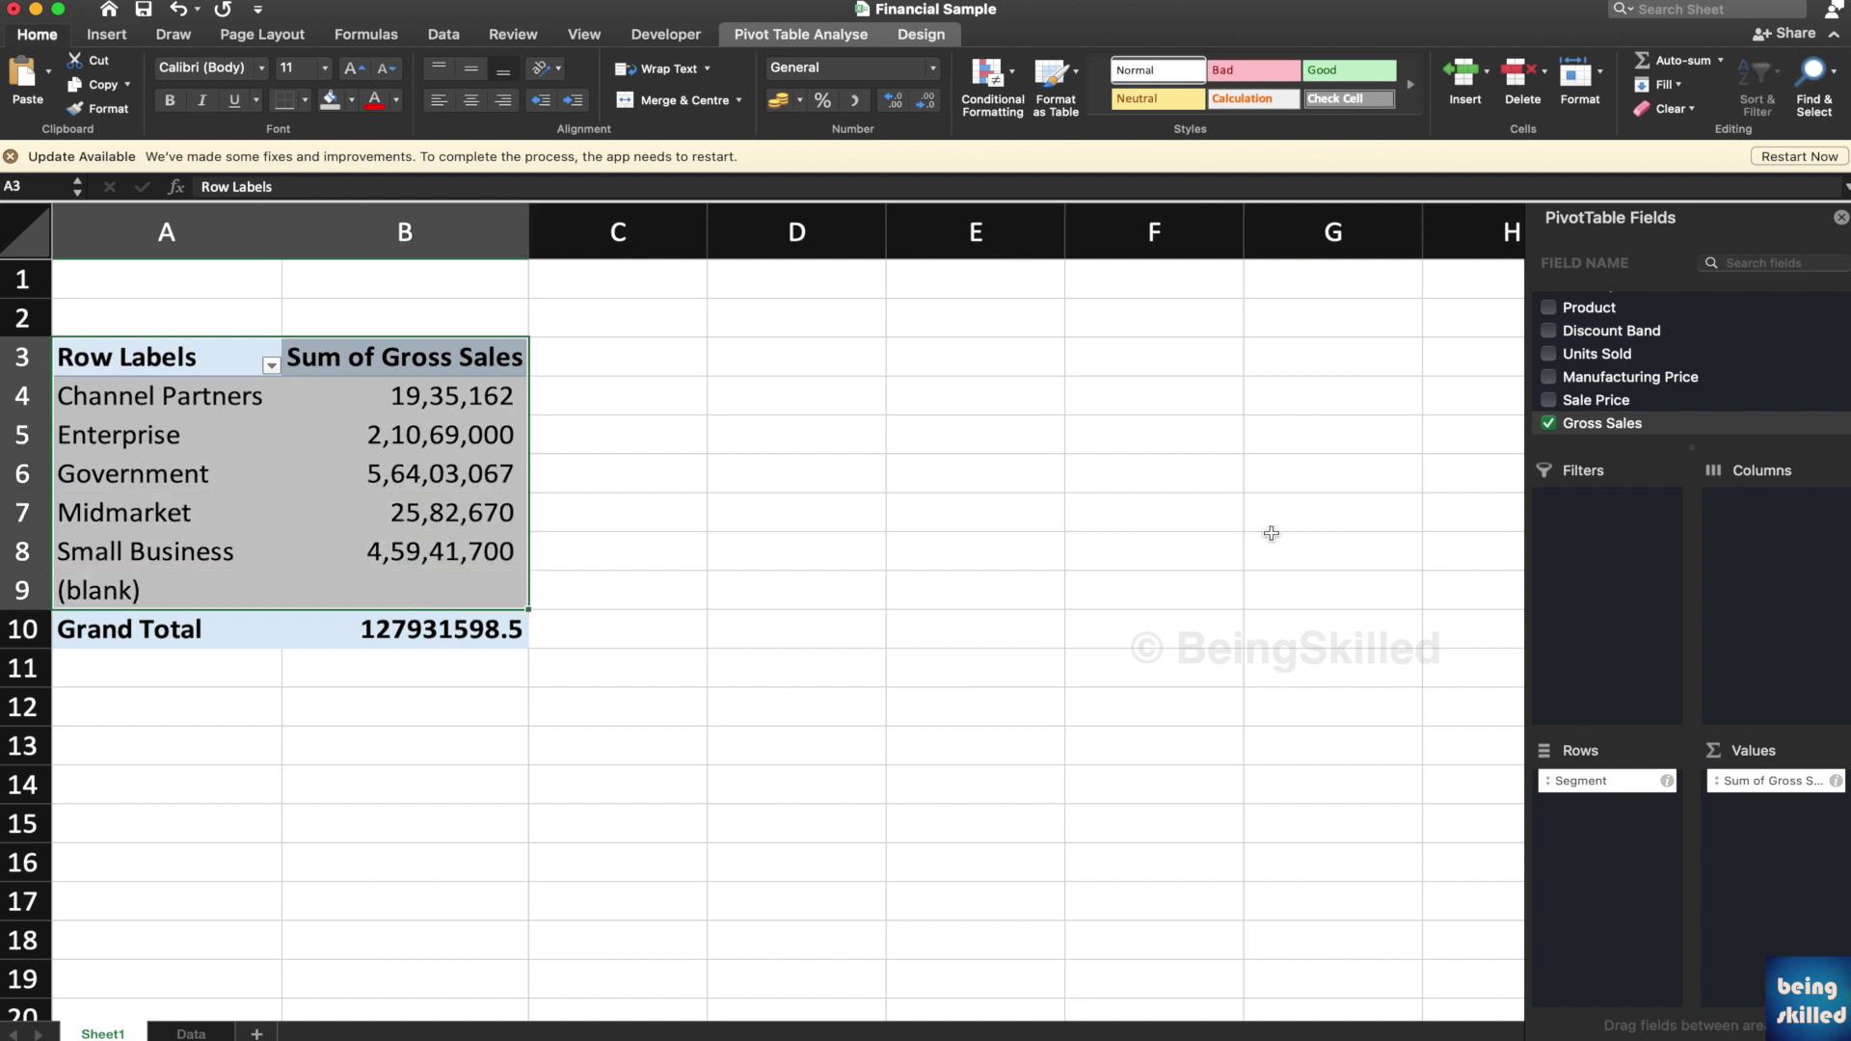
scroll(1600, 366, up, 2)
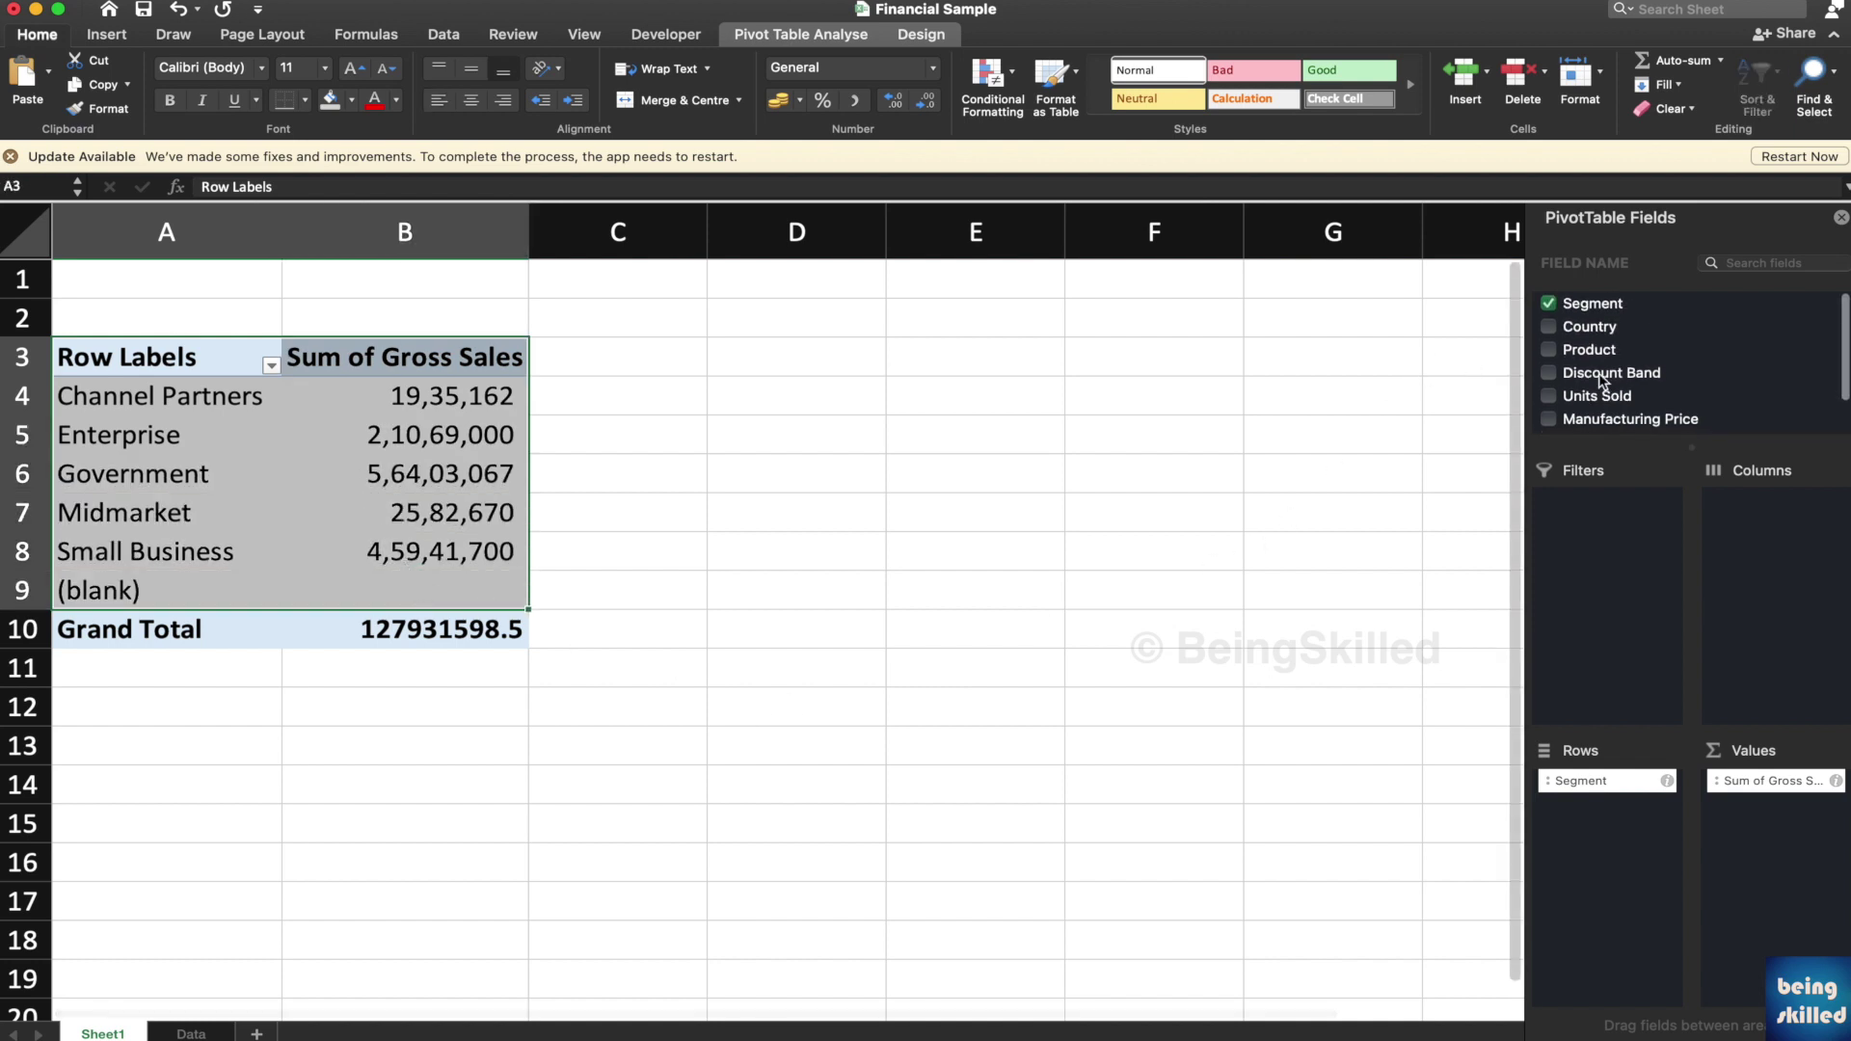
click(1548, 327)
scroll(975, 625, down, 3)
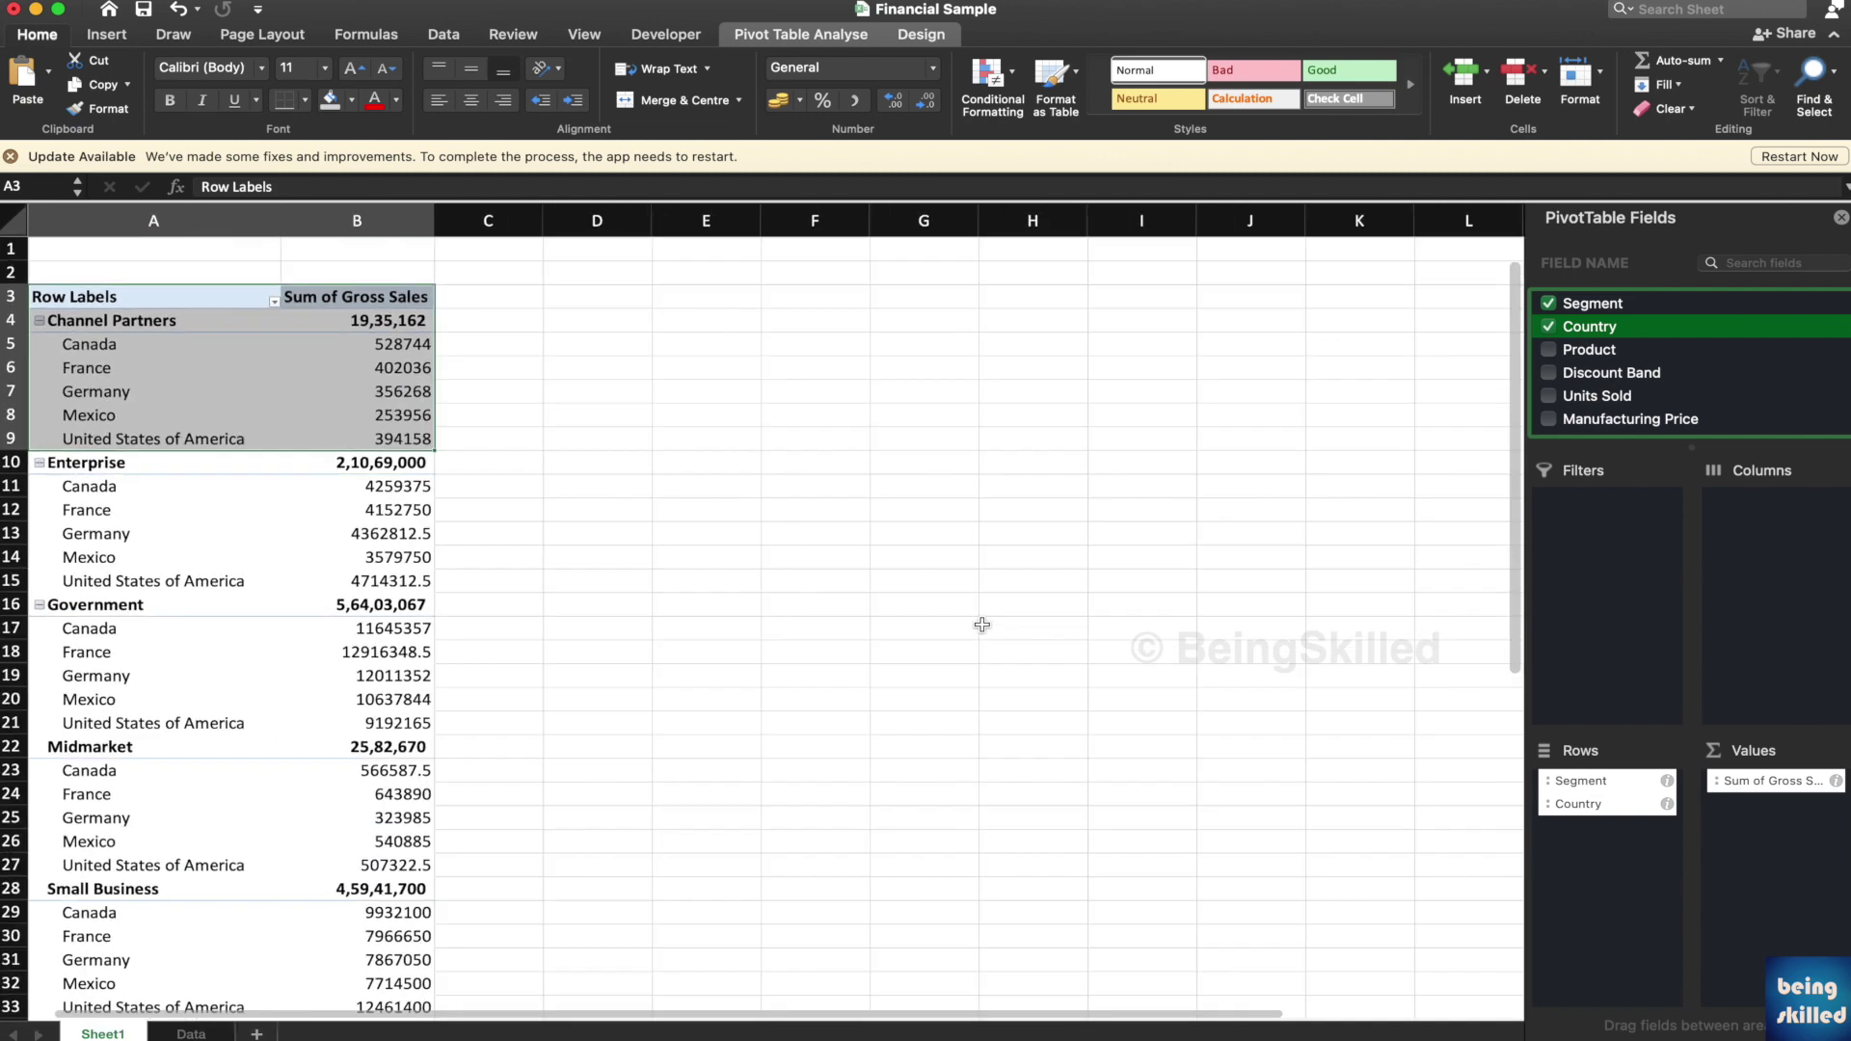
Examine the gross sales of each country within the Channel Partners, Enterprise and Government segments.
click(151, 323)
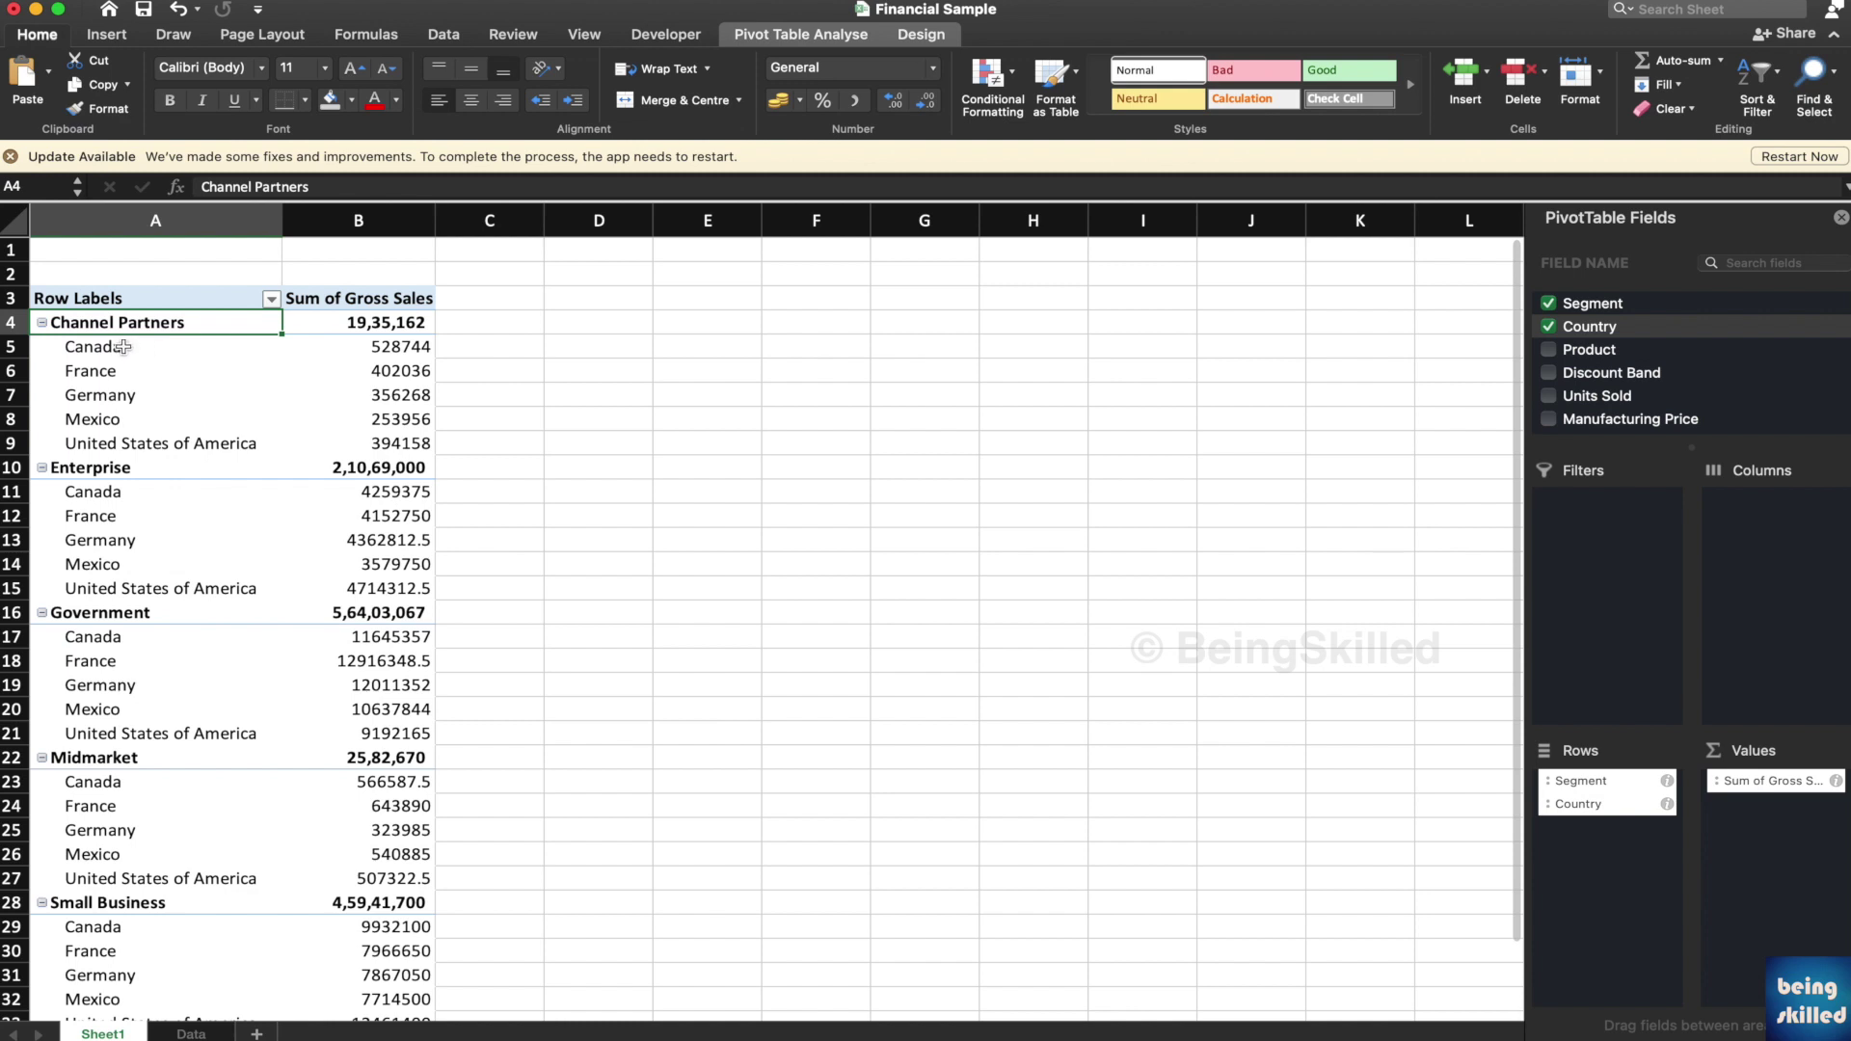
drag(121, 349, 418, 374)
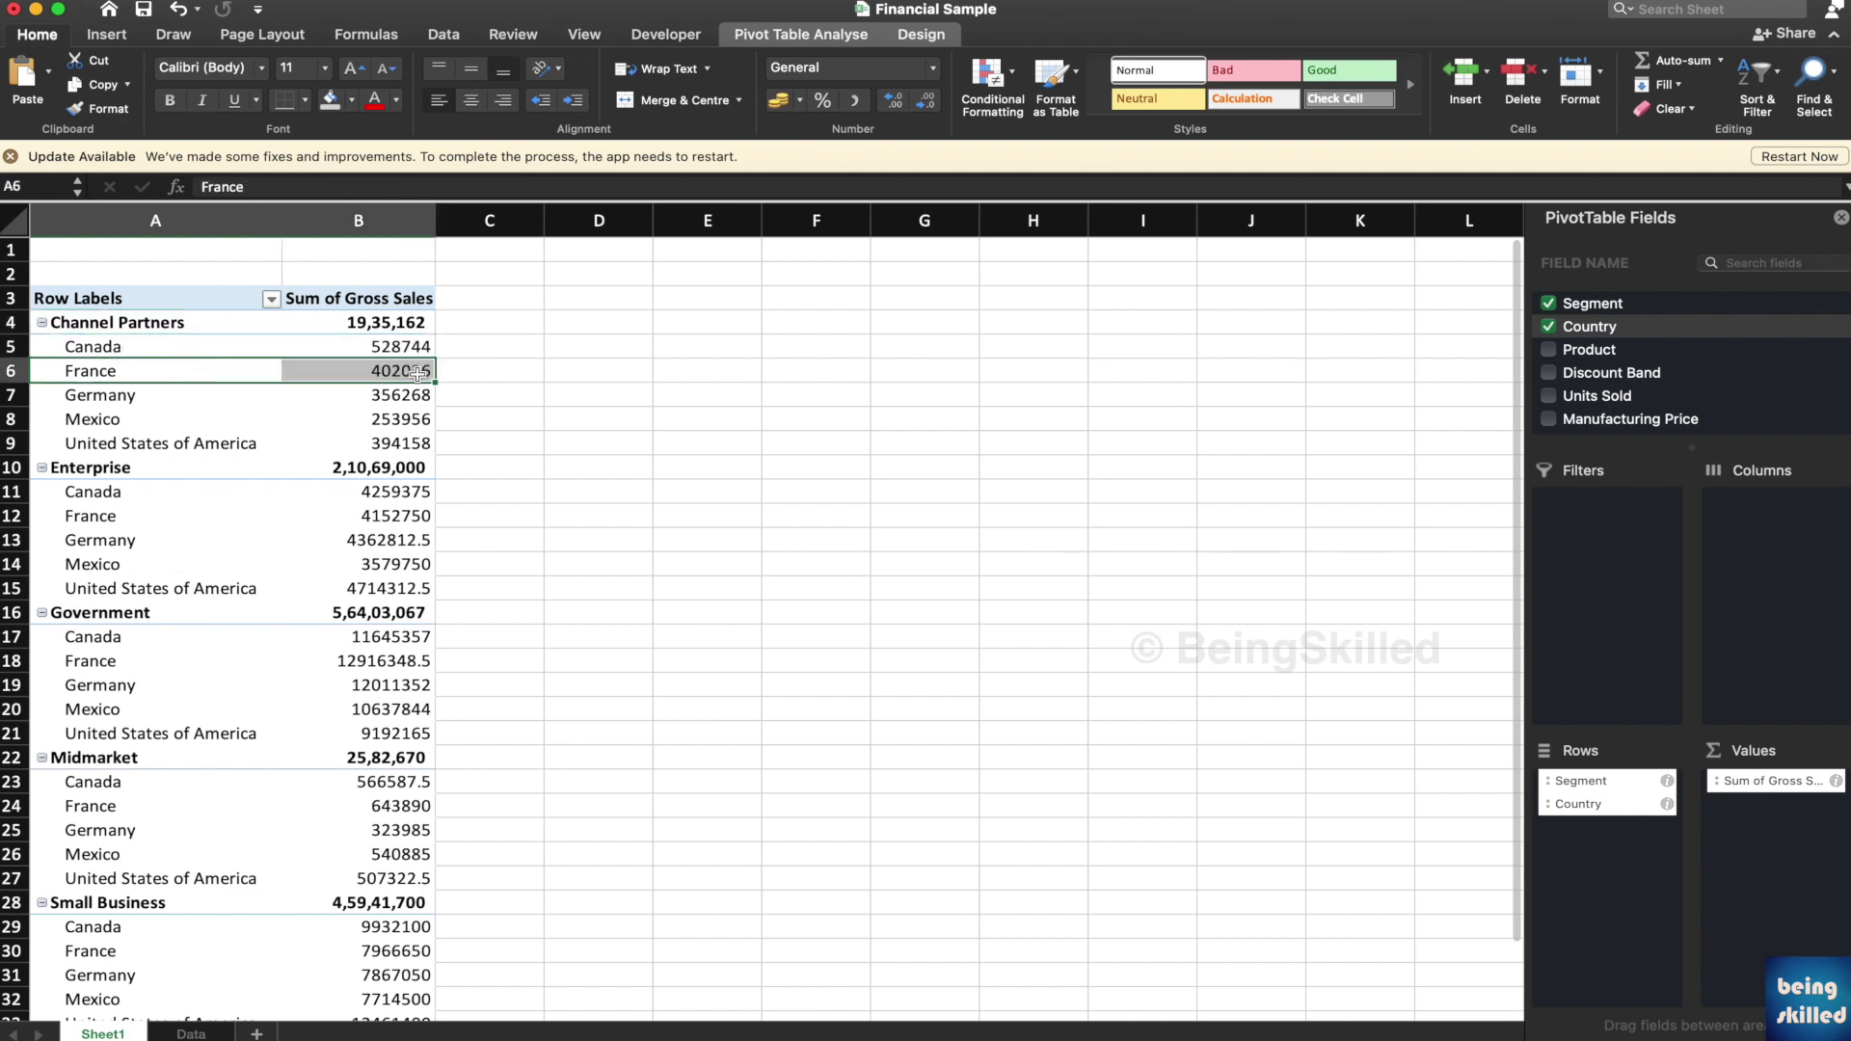
drag(244, 397, 405, 403)
drag(202, 424, 367, 423)
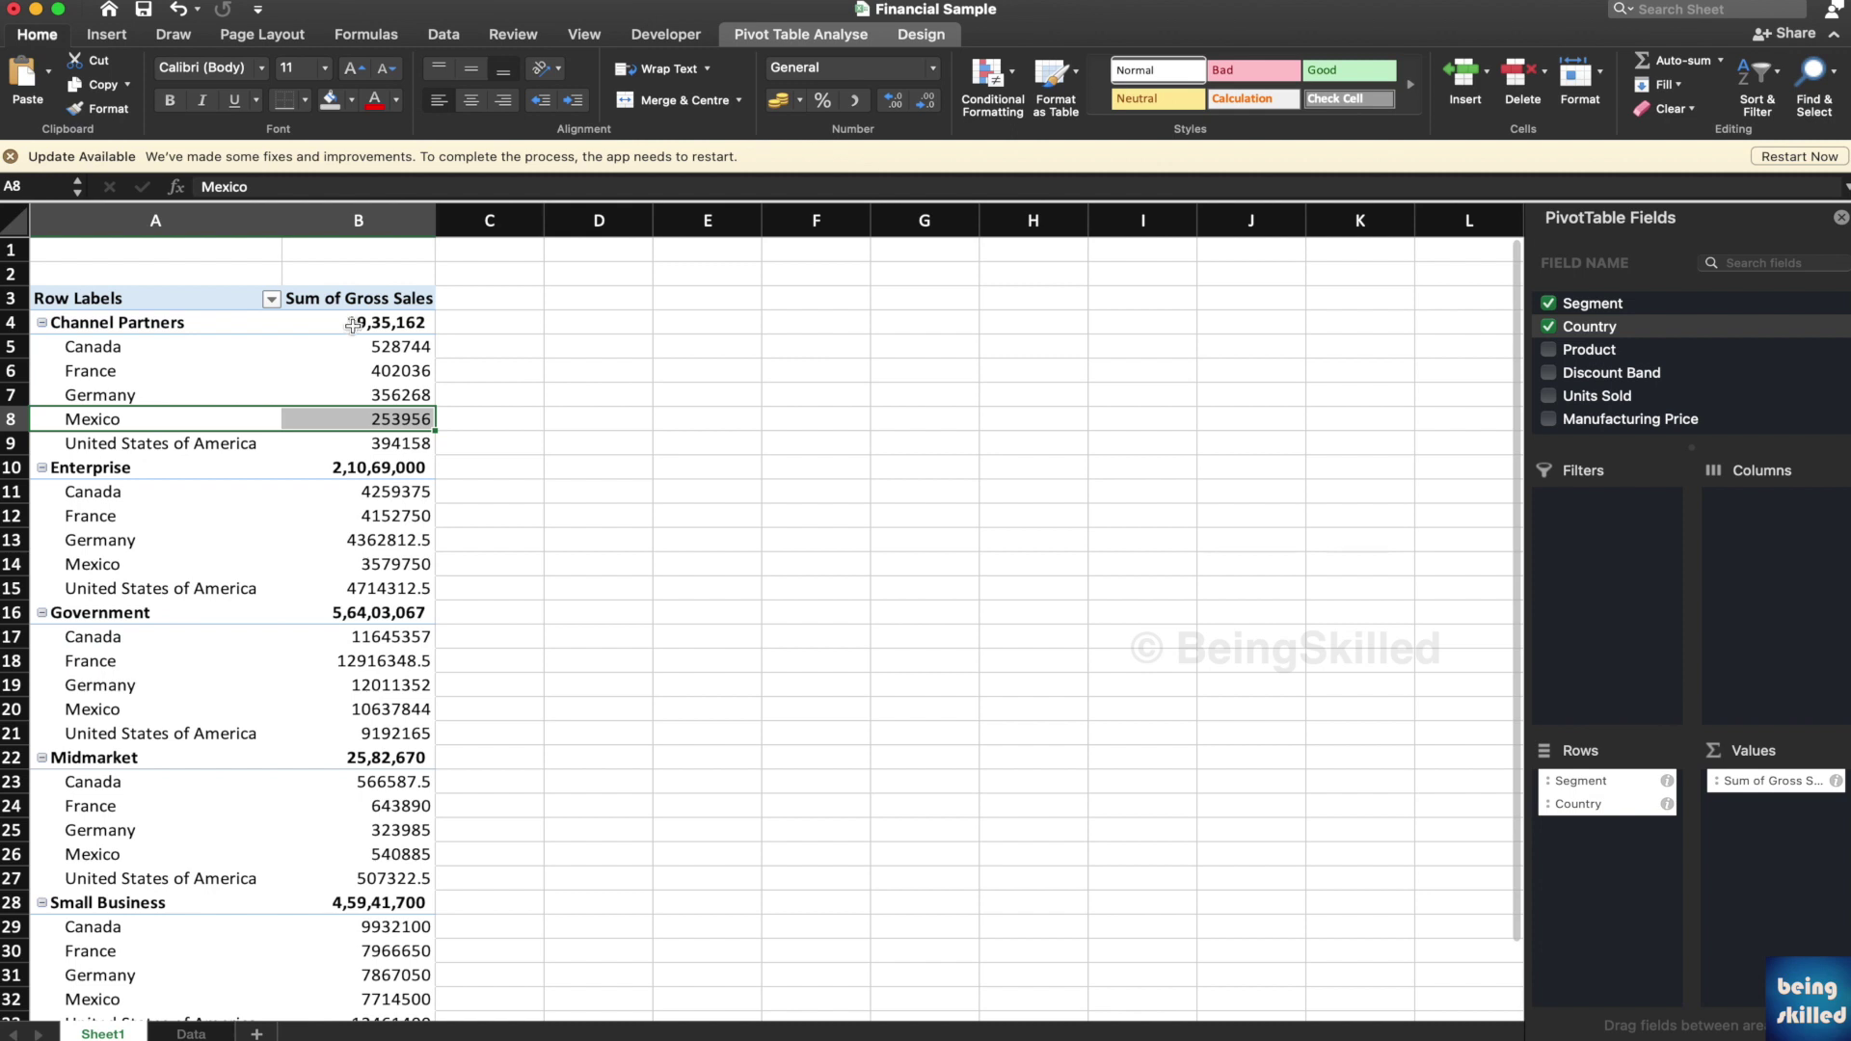
scroll(314, 504, down, 3)
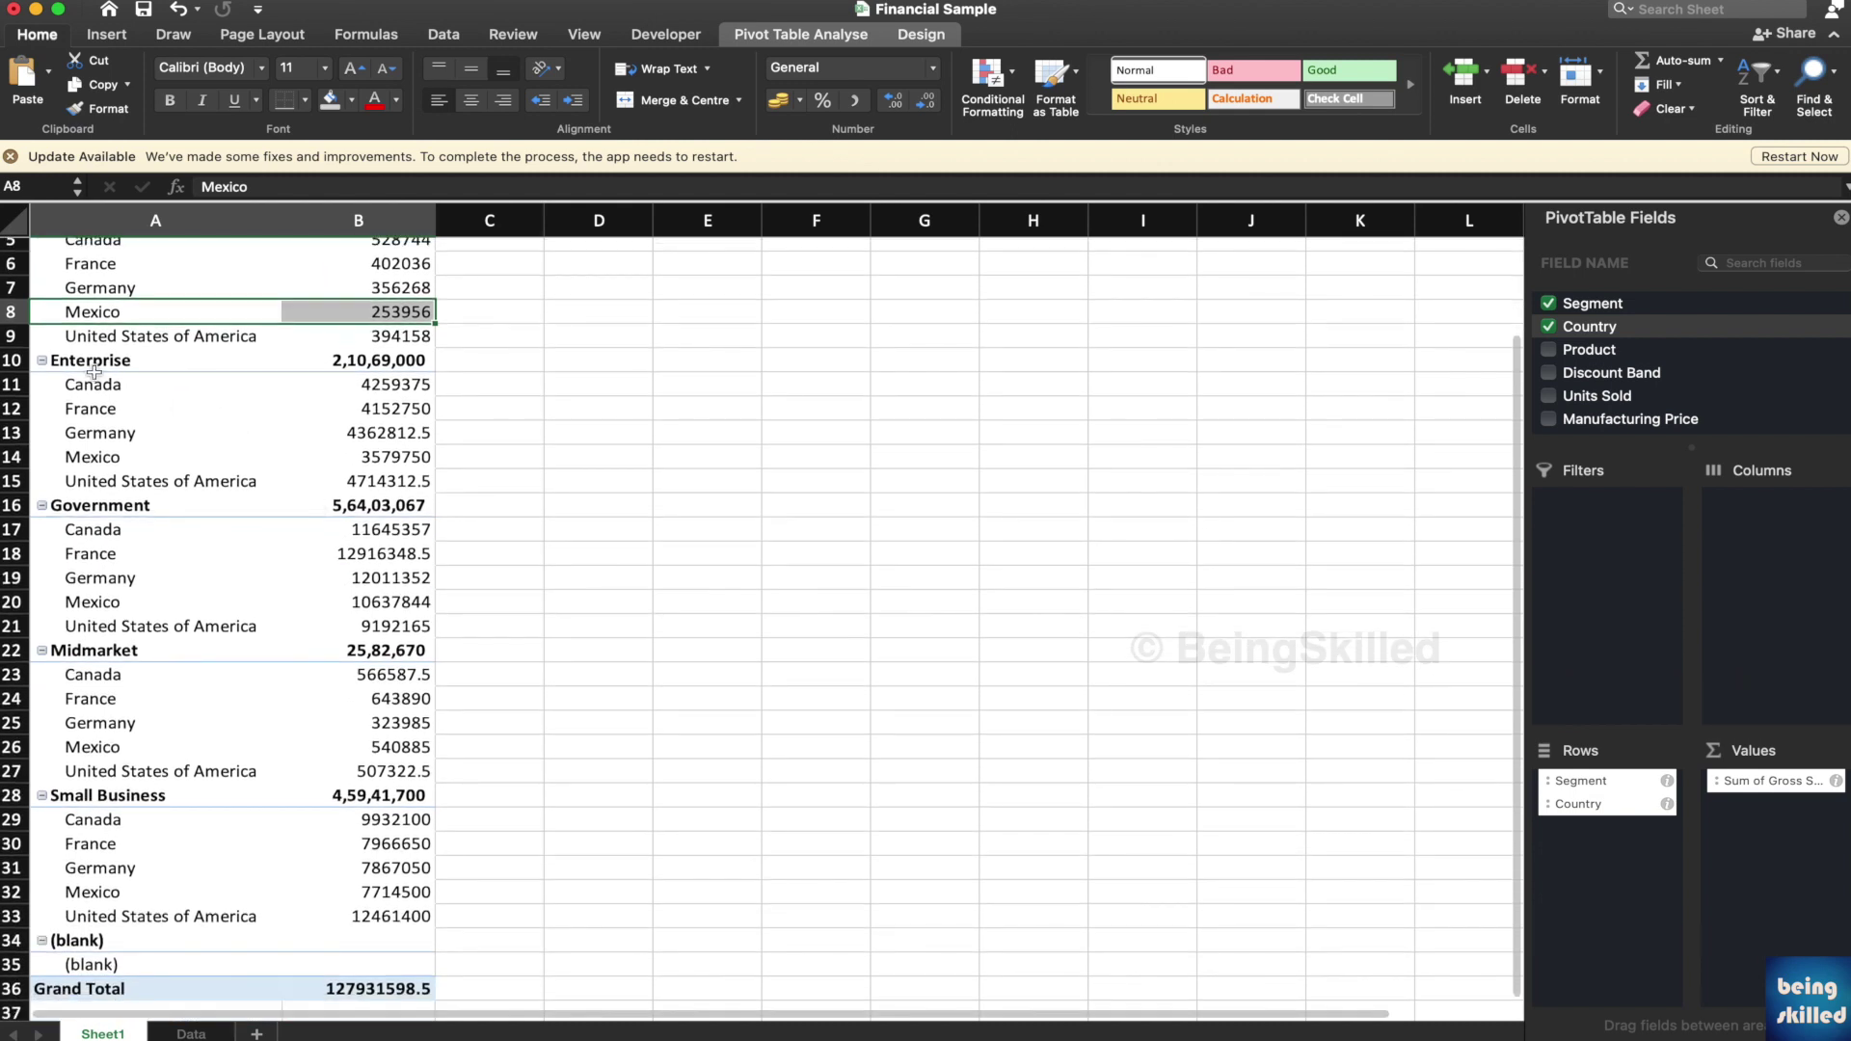
drag(73, 386, 361, 479)
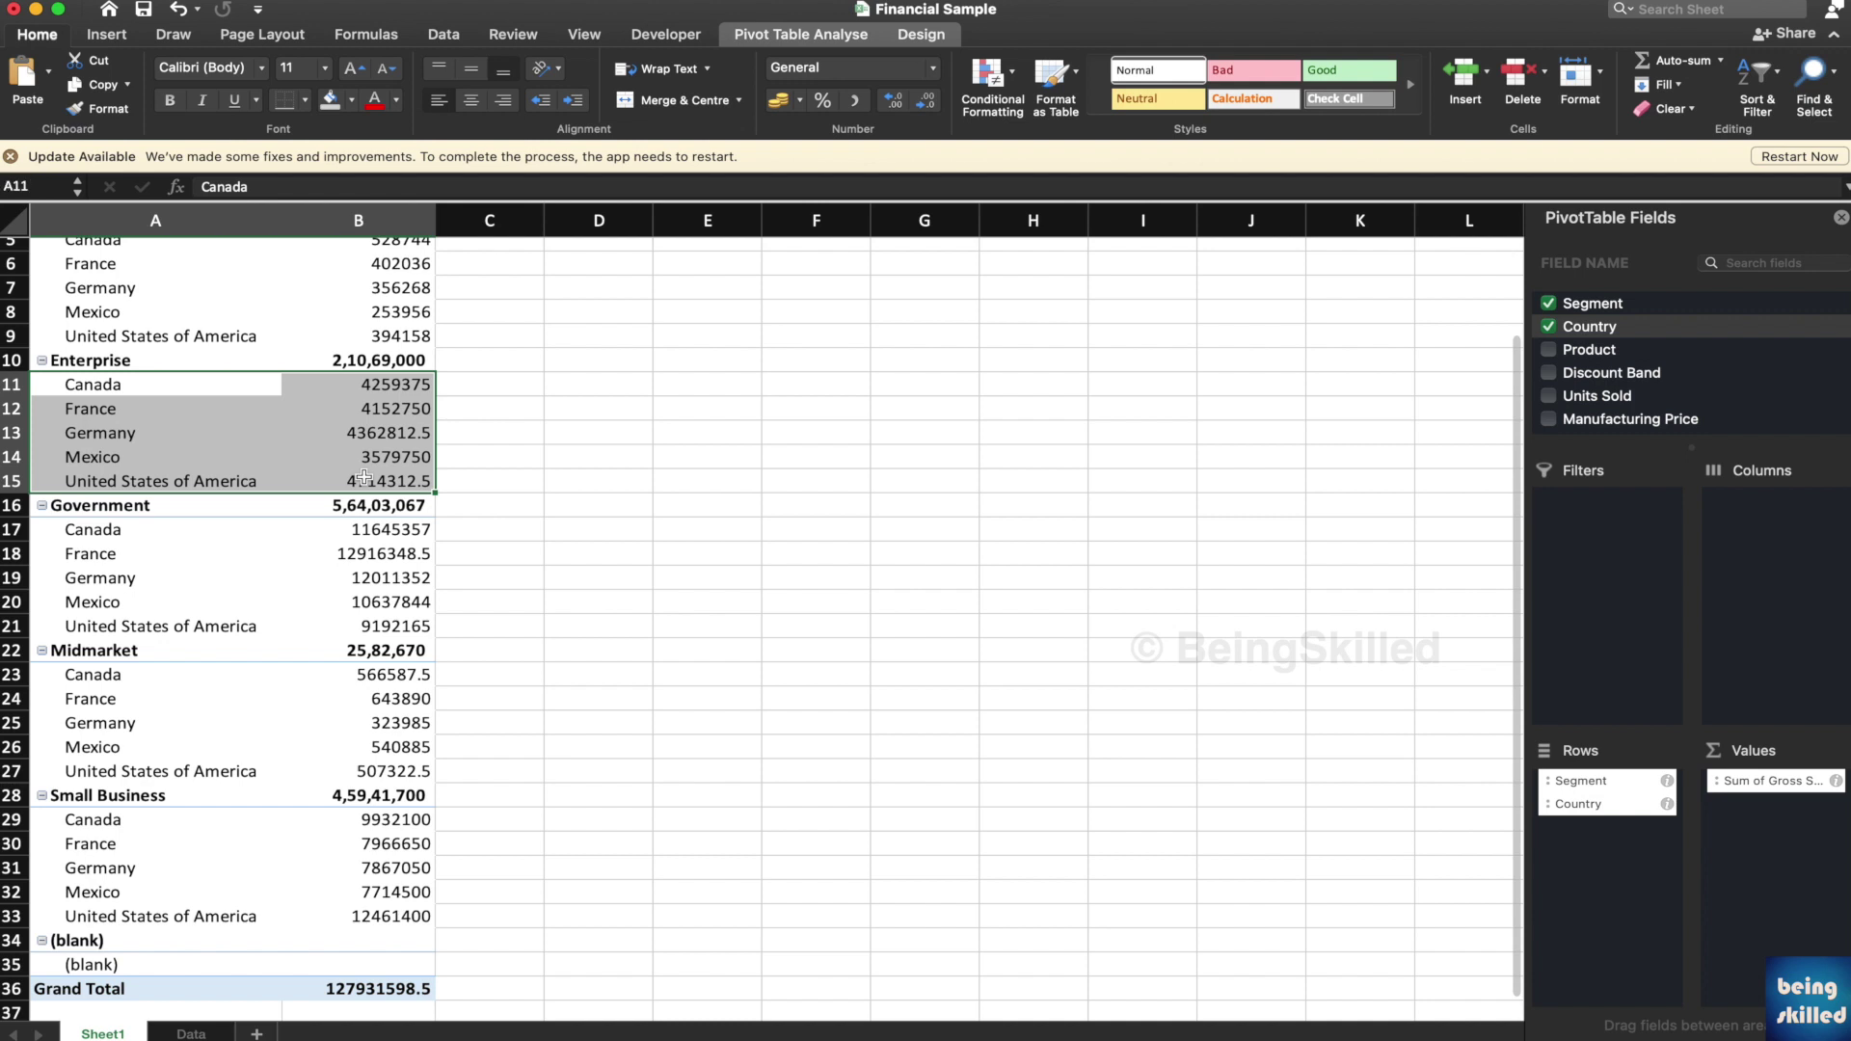
click(107, 511)
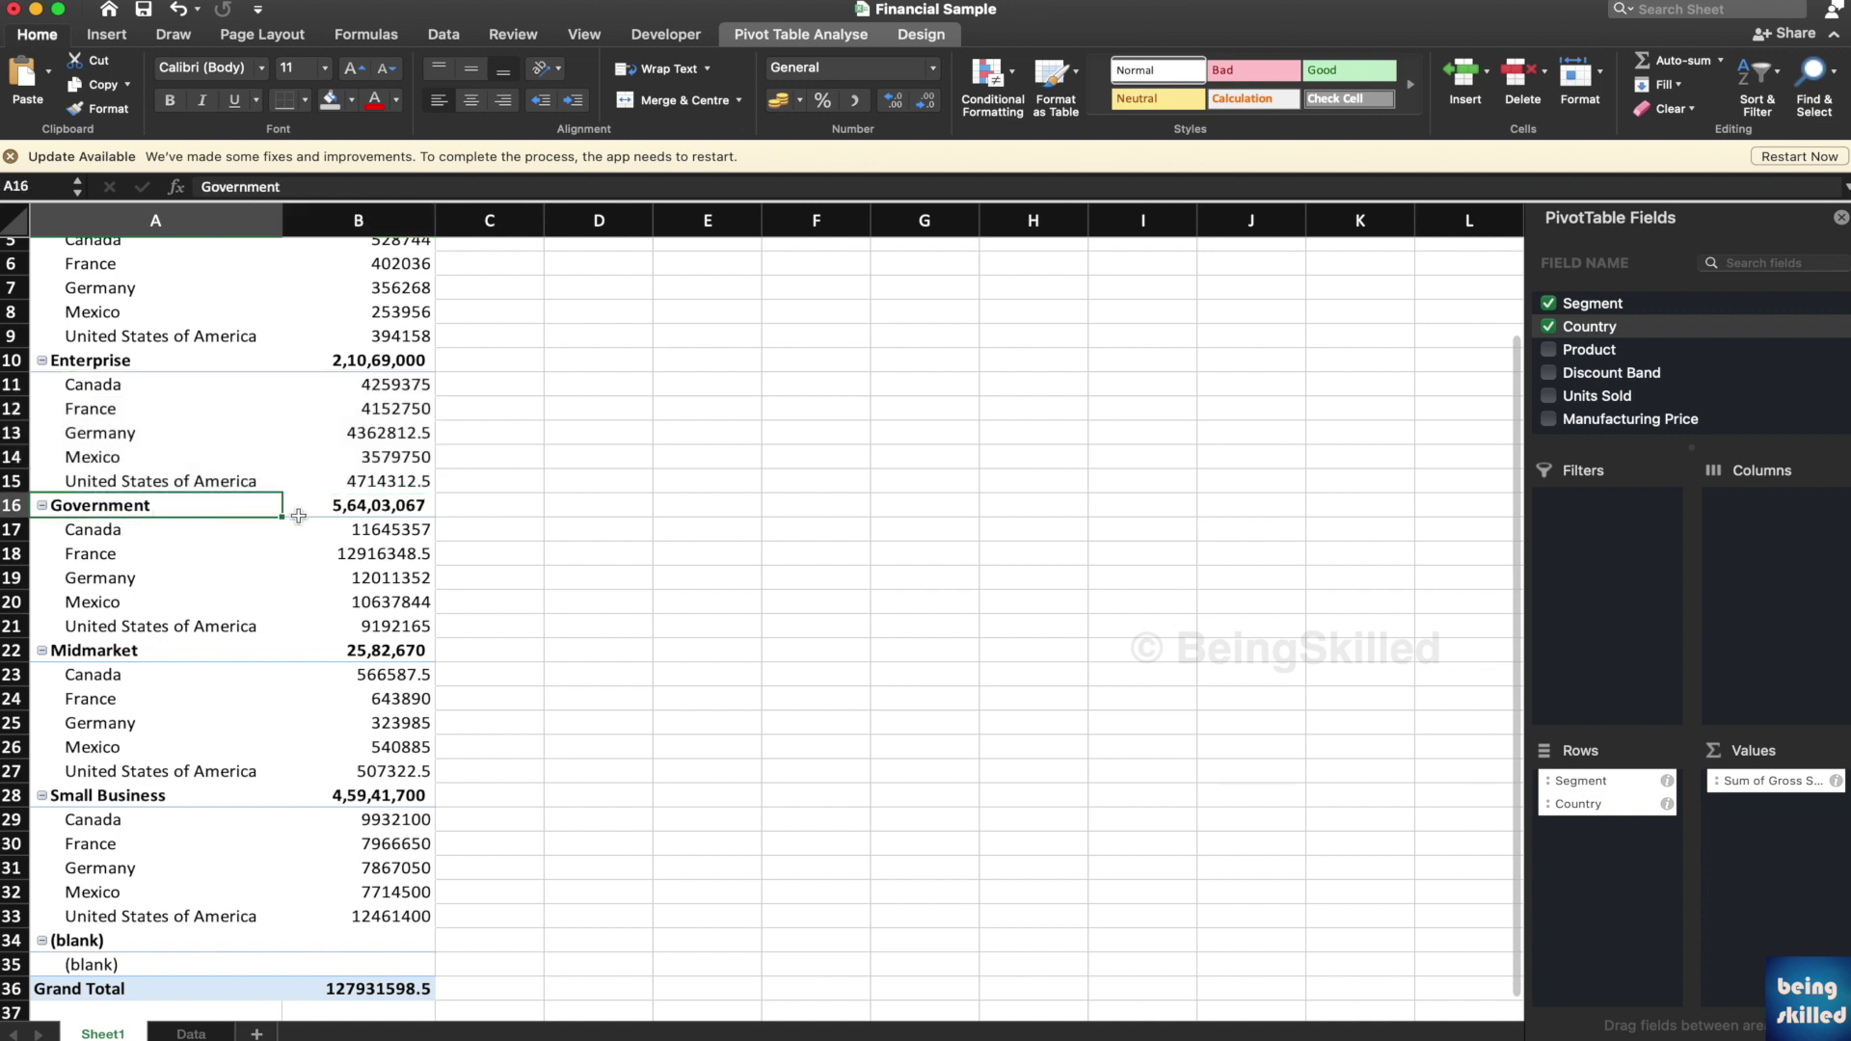
drag(82, 533, 376, 619)
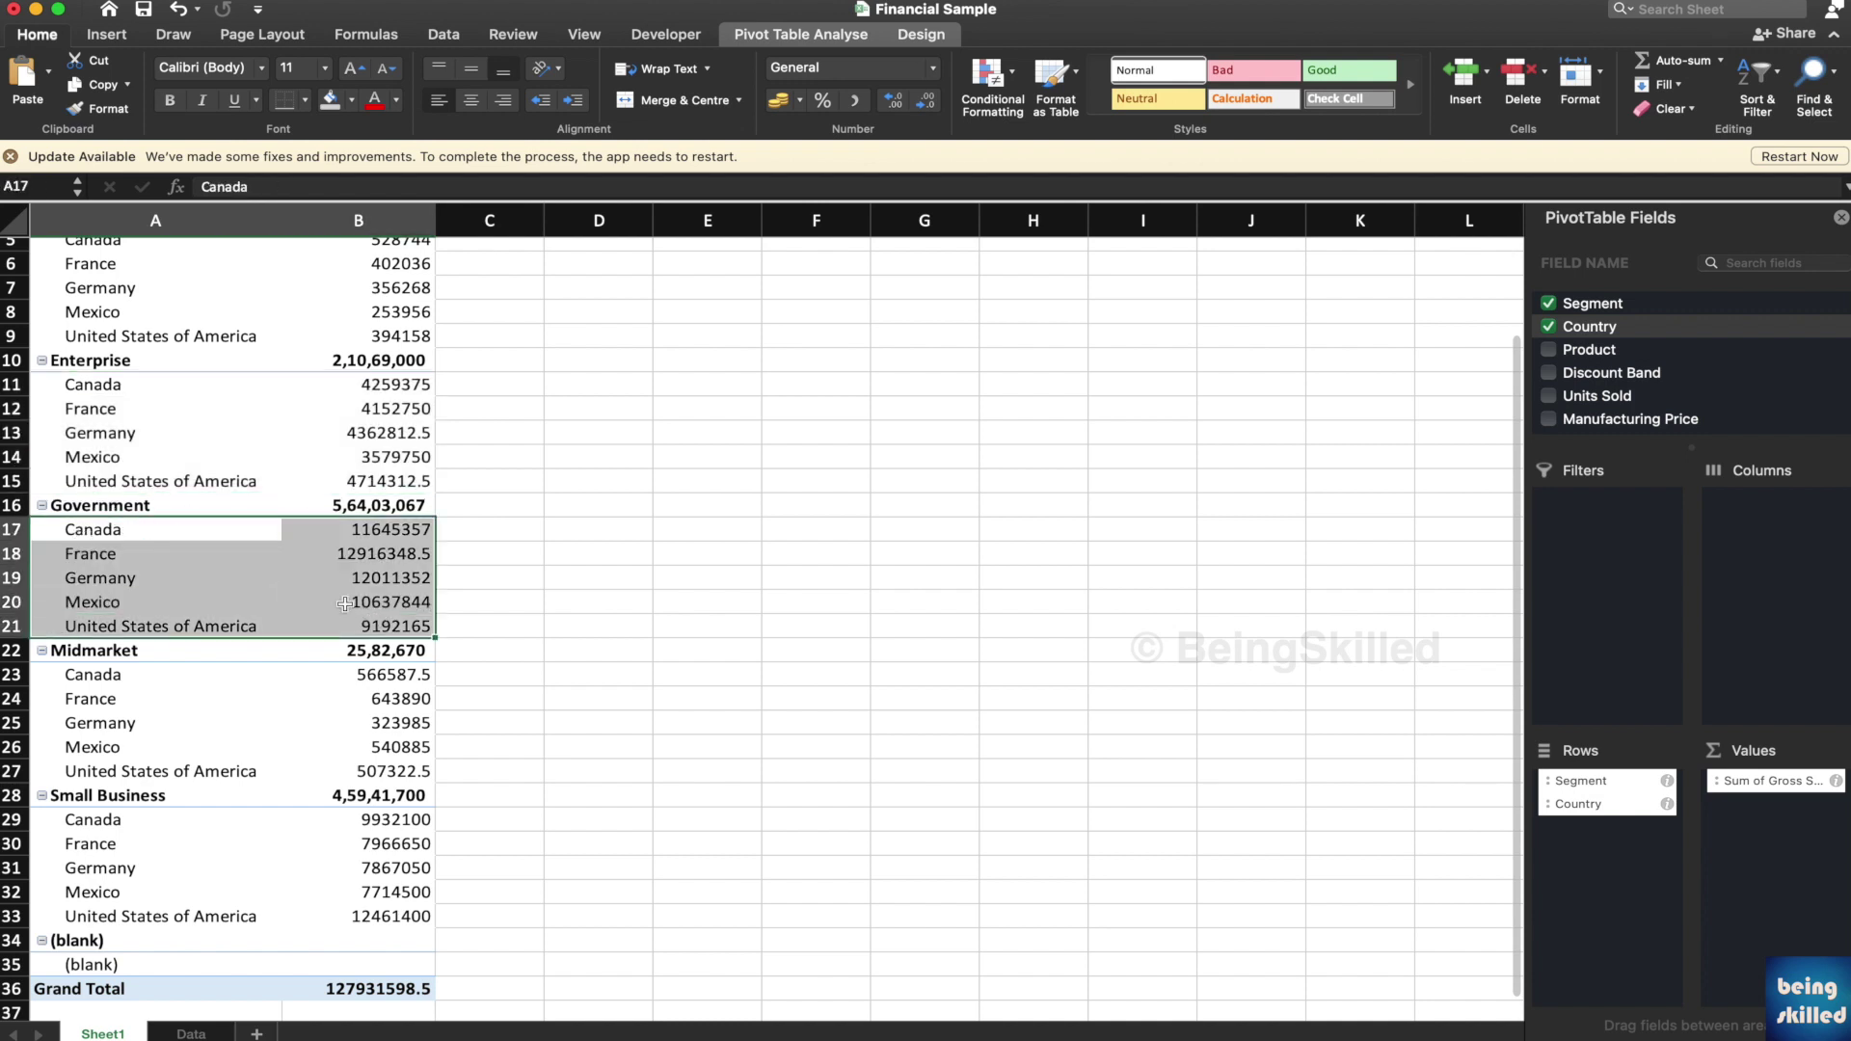
scroll(314, 727, down, 4)
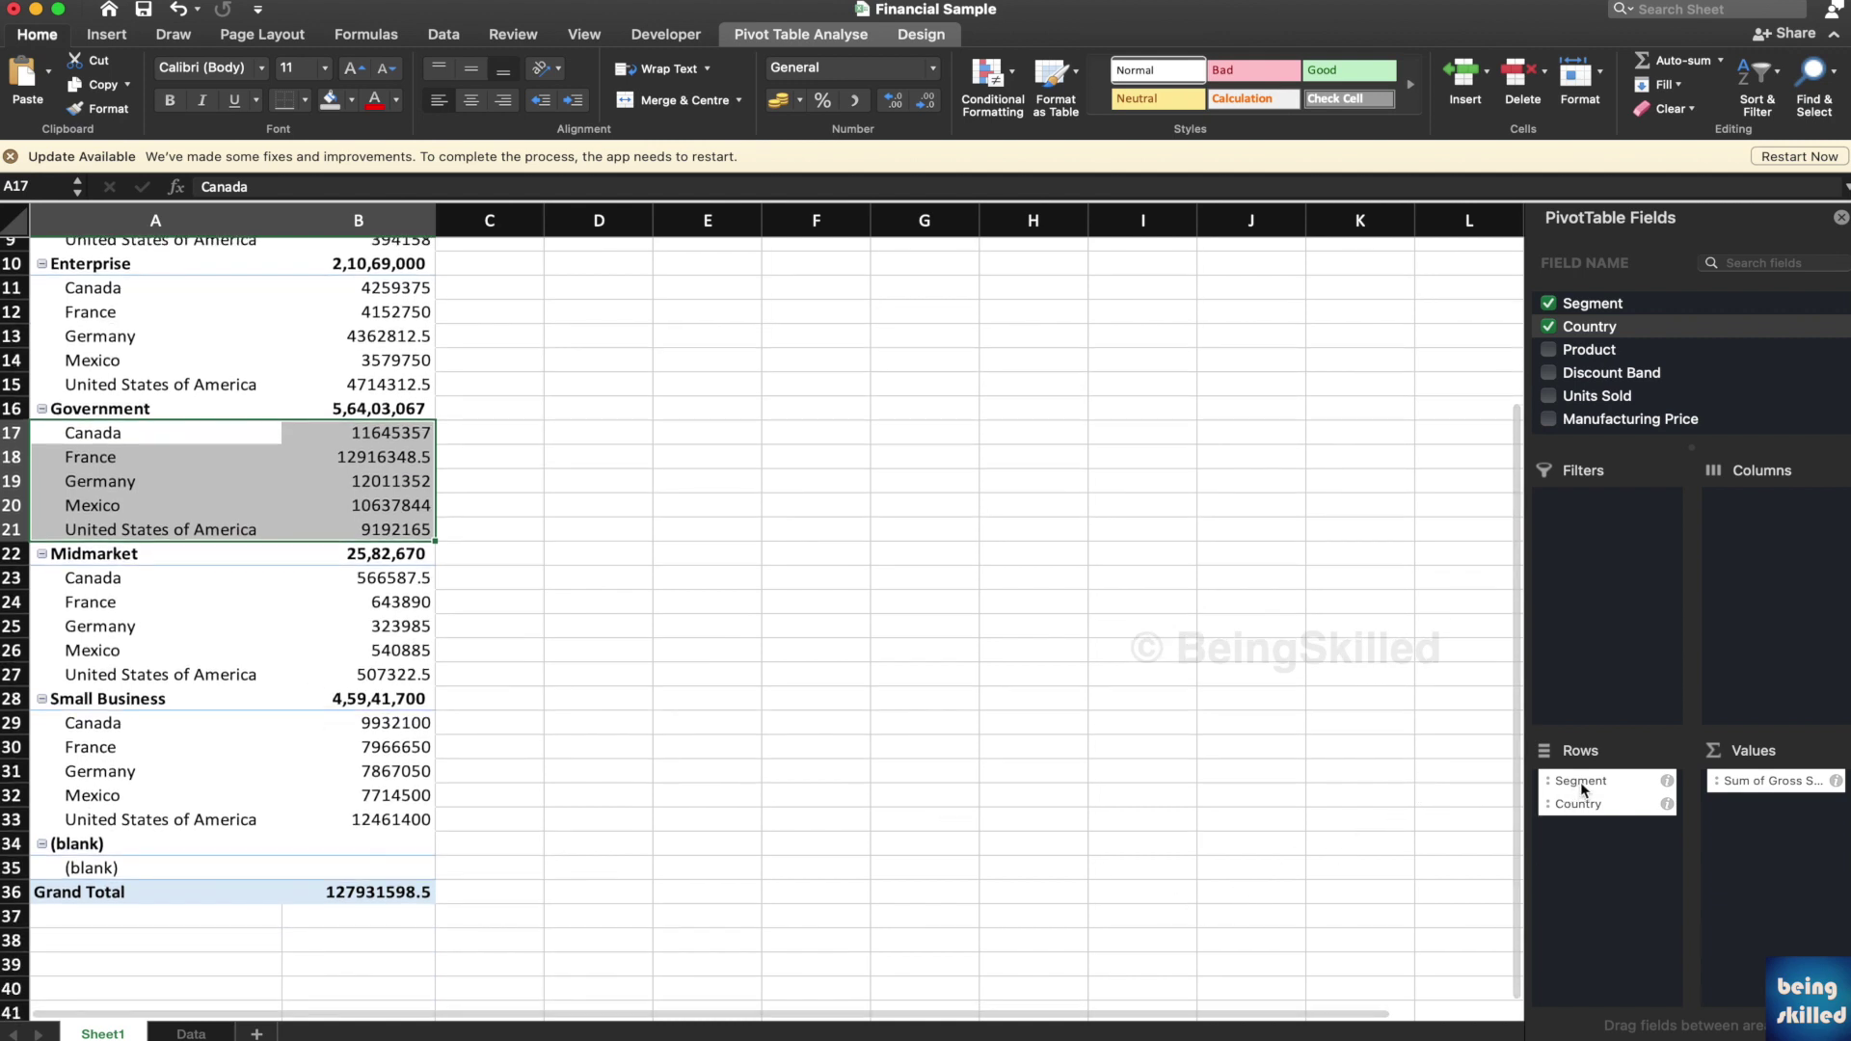
Remove Segment from the PivotTable rows and format the countries' gross sales in B4:B9 with thousands separators and no decimal places.
drag(1581, 782, 1241, 780)
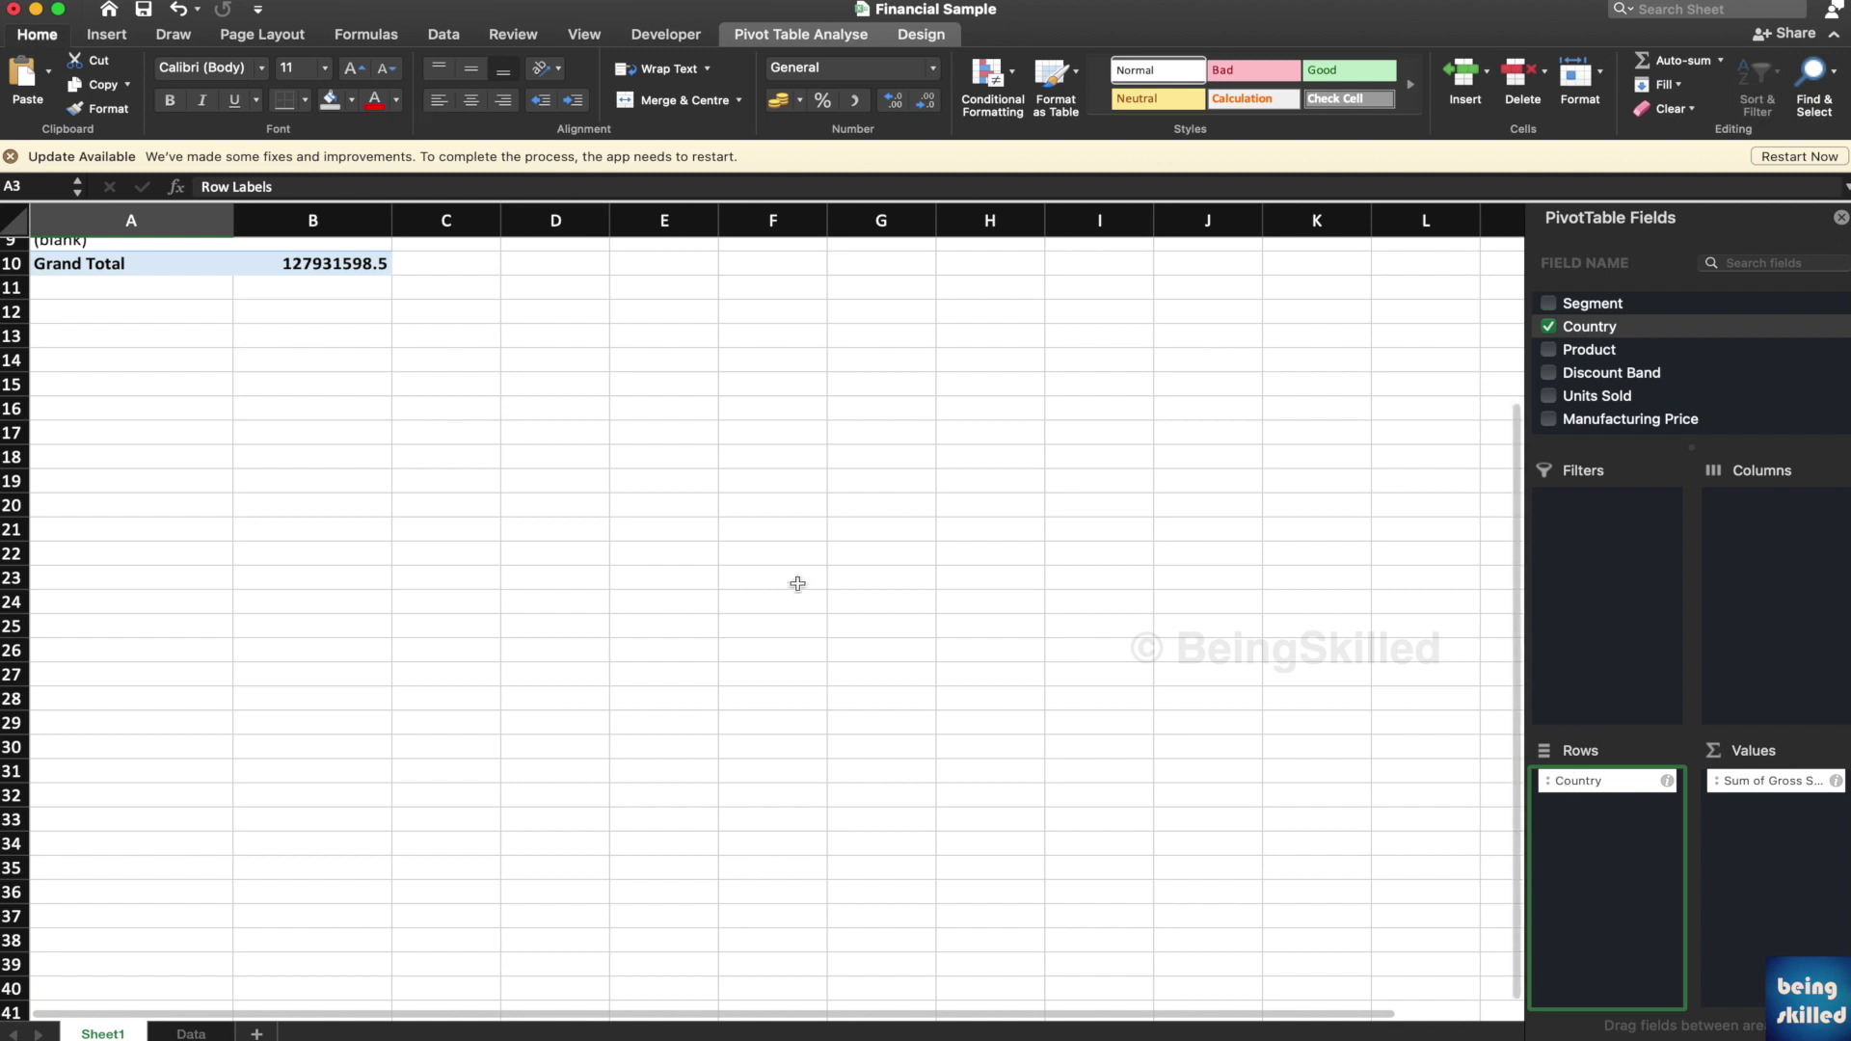
scroll(796, 582, up, 4)
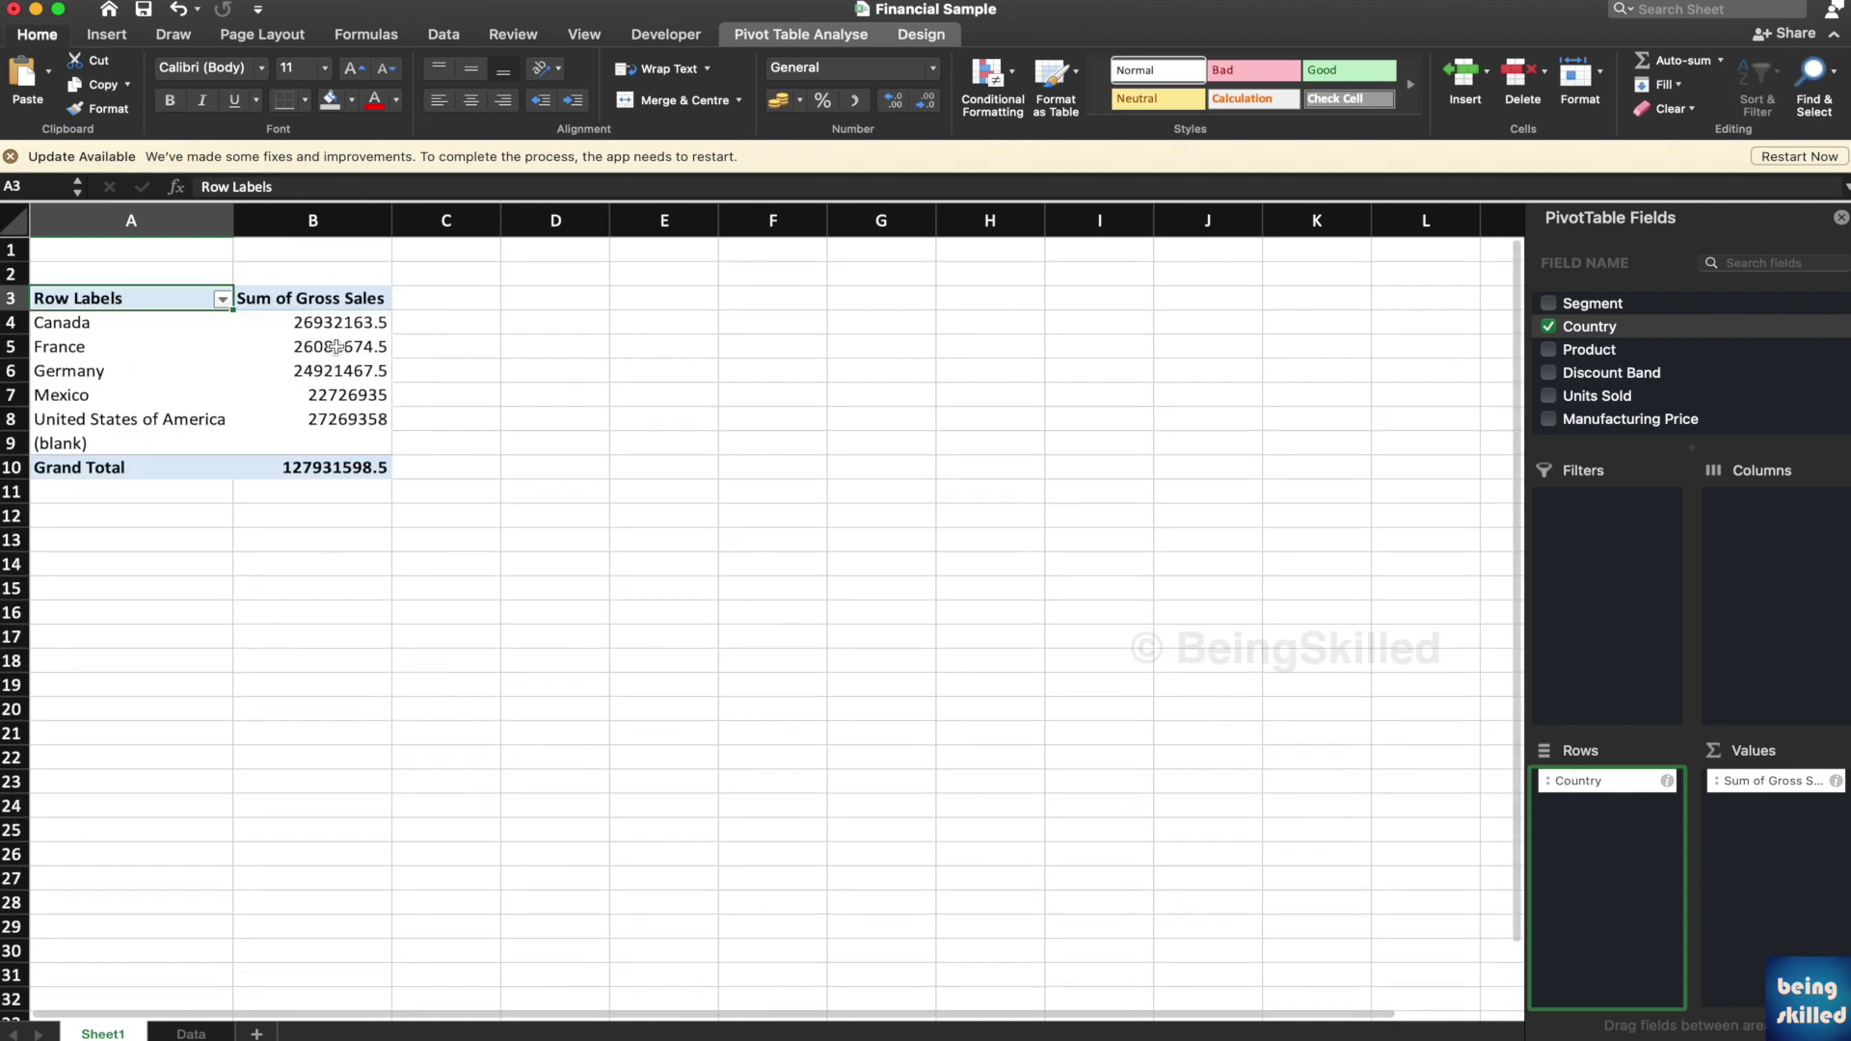
drag(327, 322, 350, 439)
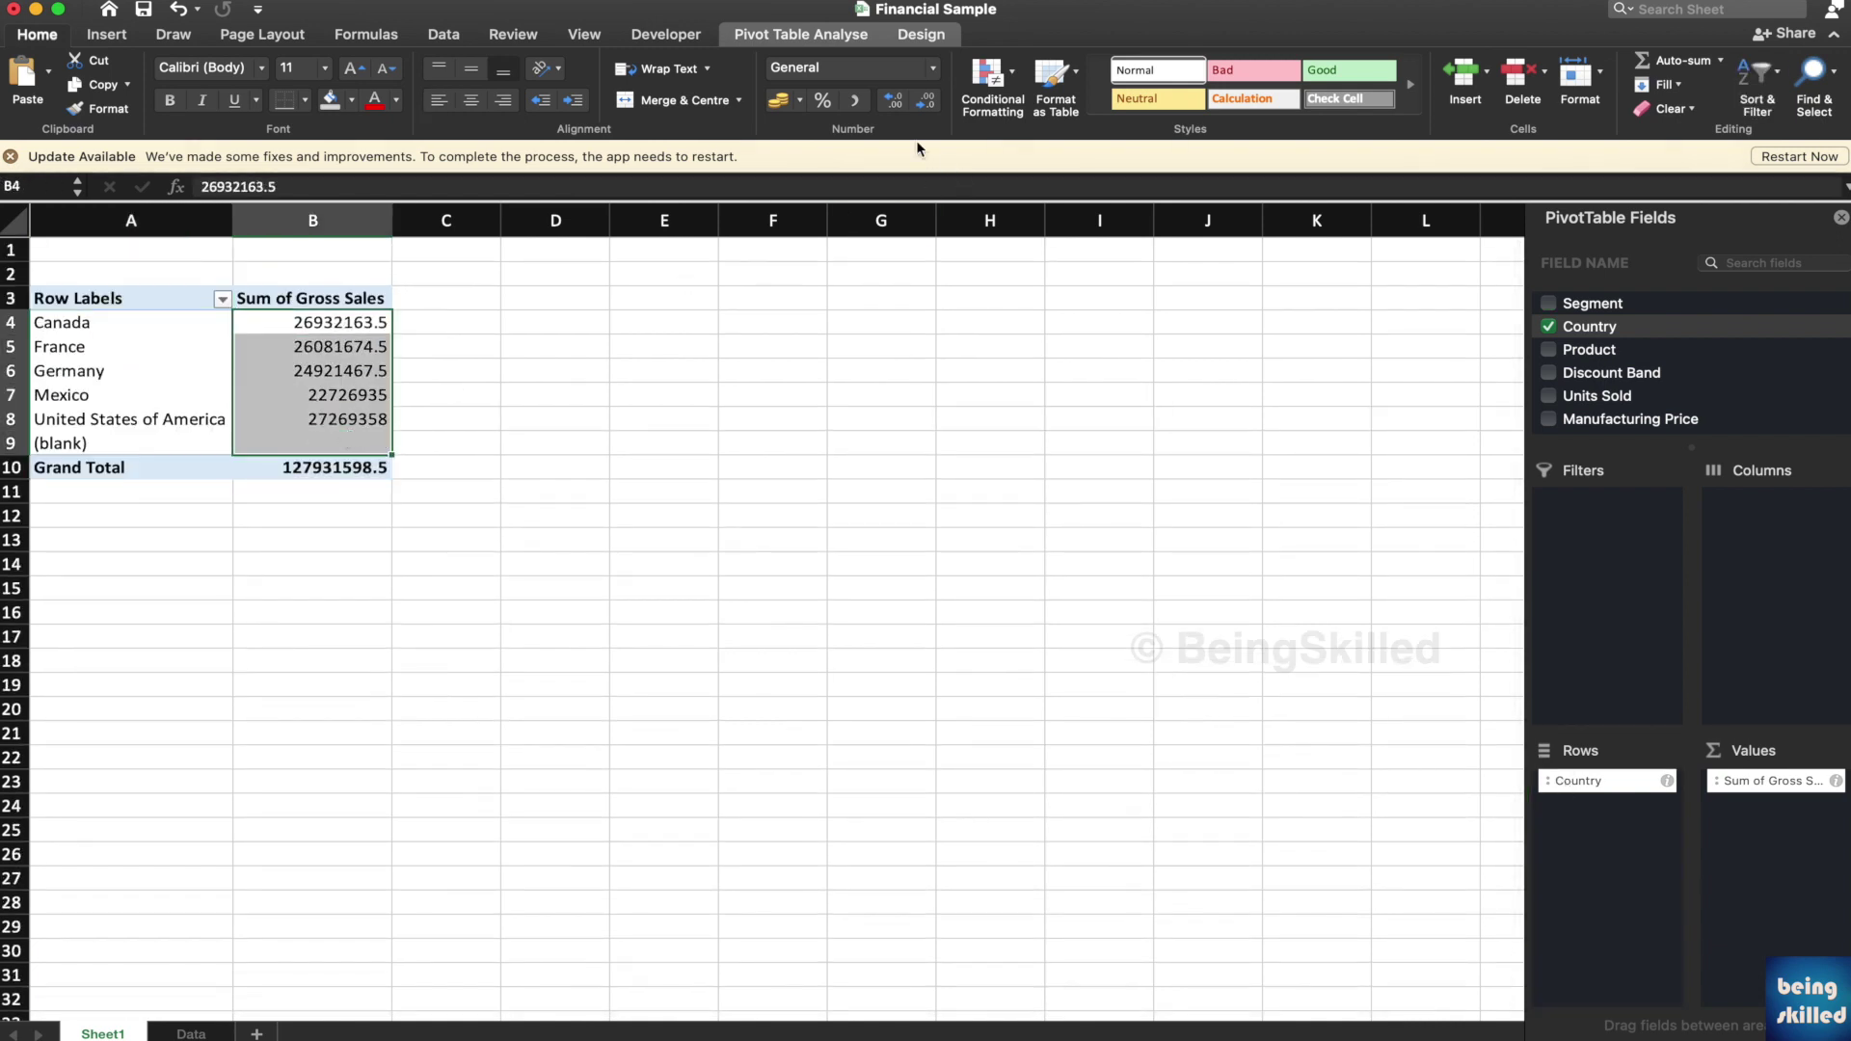
click(854, 100)
click(931, 104)
click(932, 104)
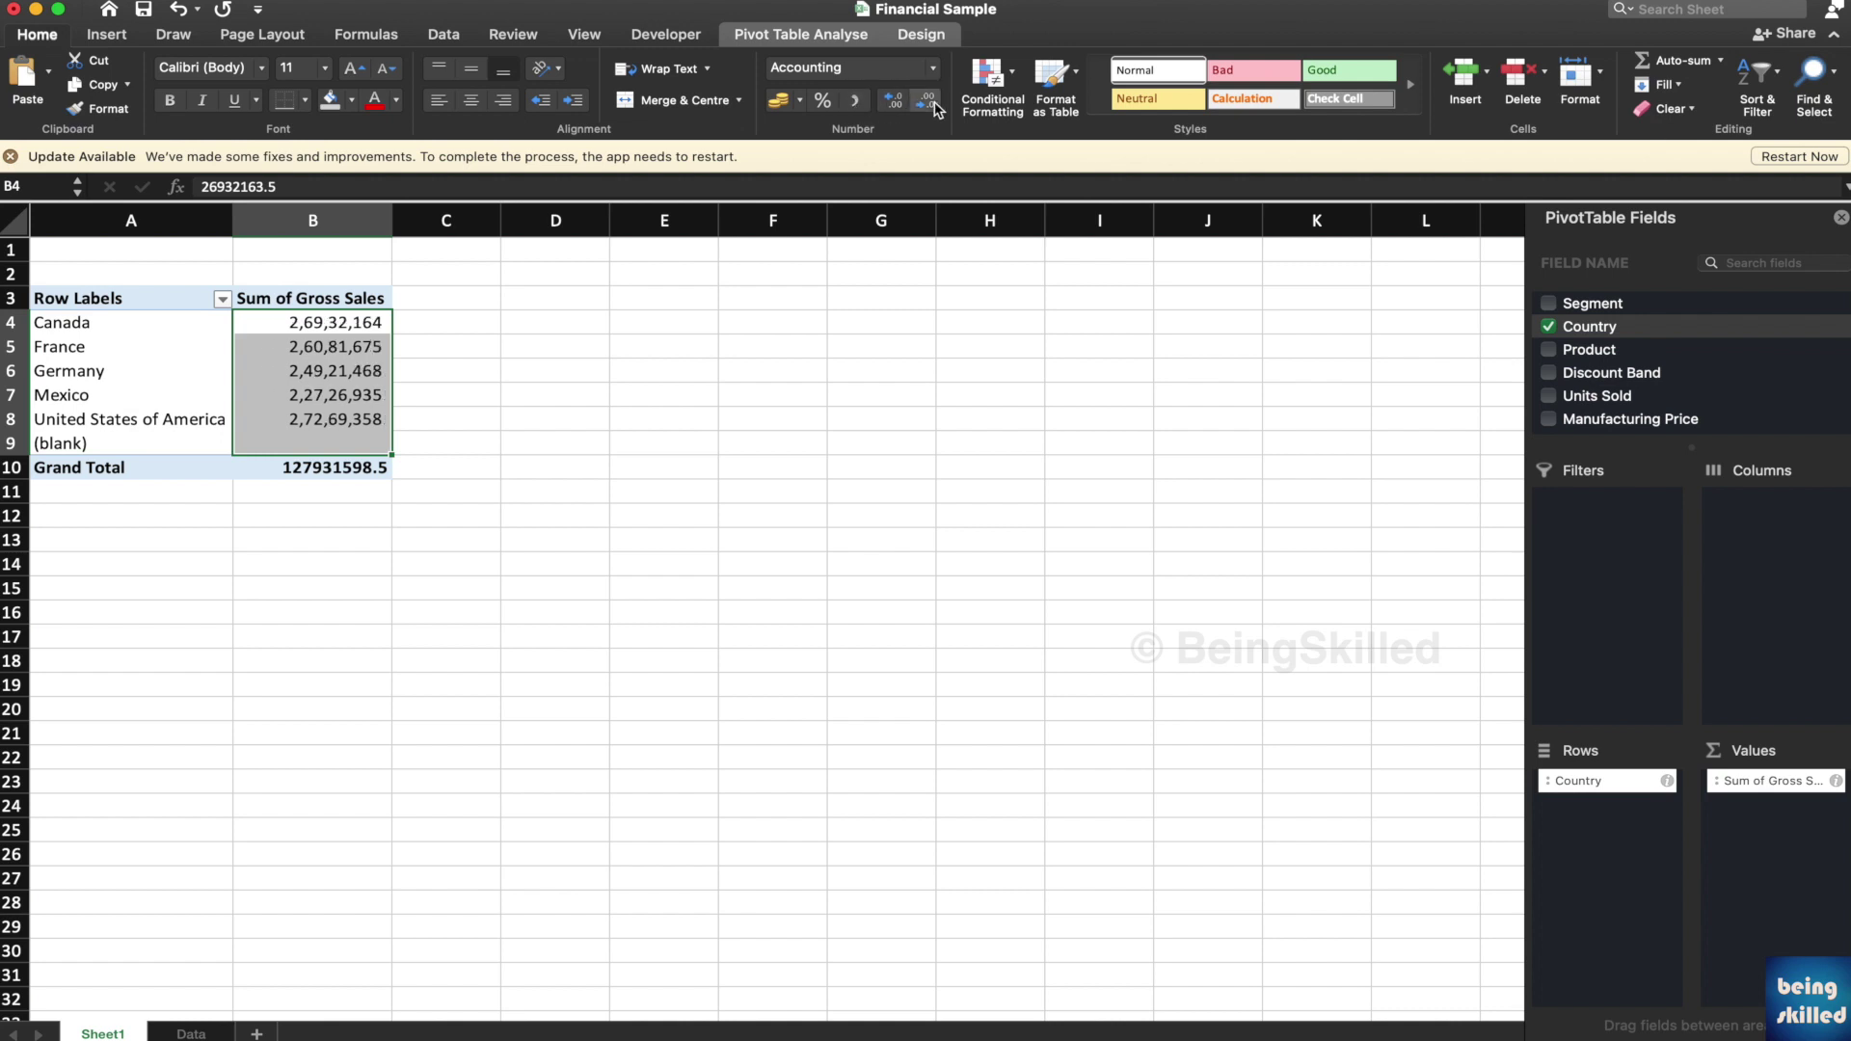
Apply the Green - Yellow - Red colour scale to the countries' gross sales in B4:B9.
click(985, 93)
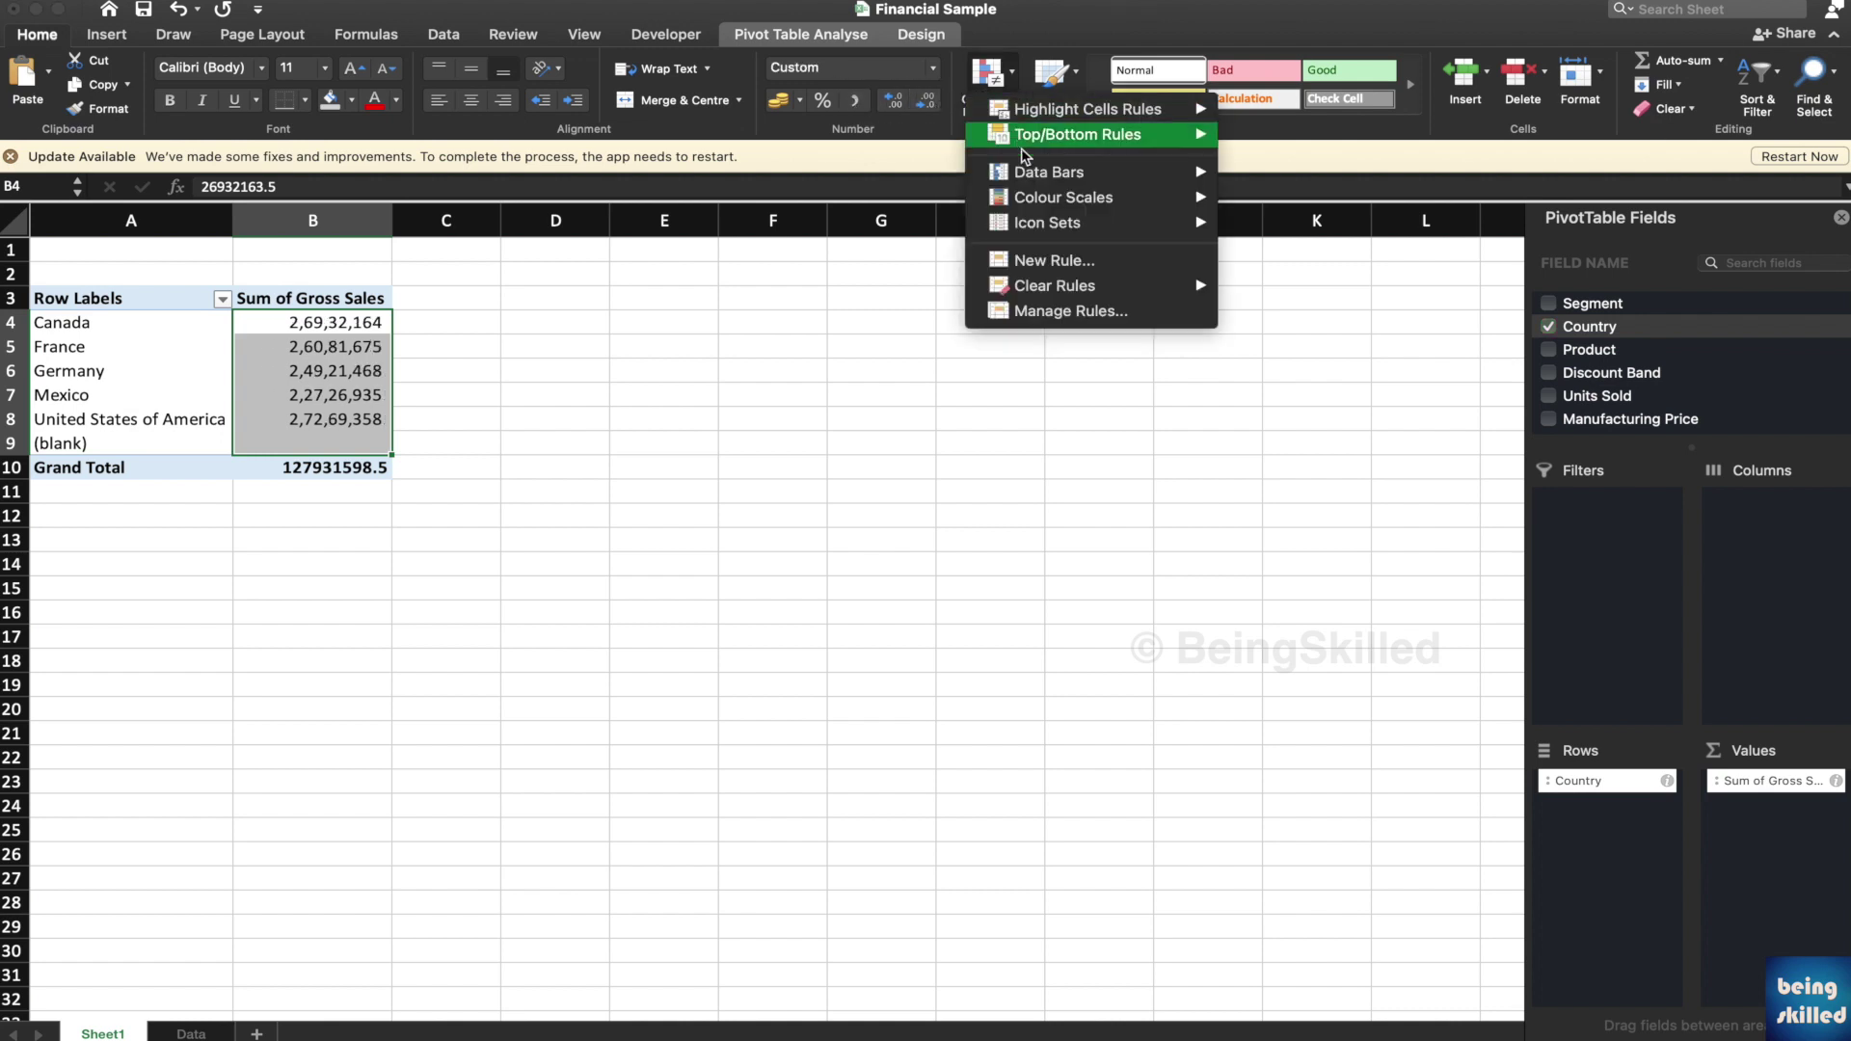
mouse_move(1193, 197)
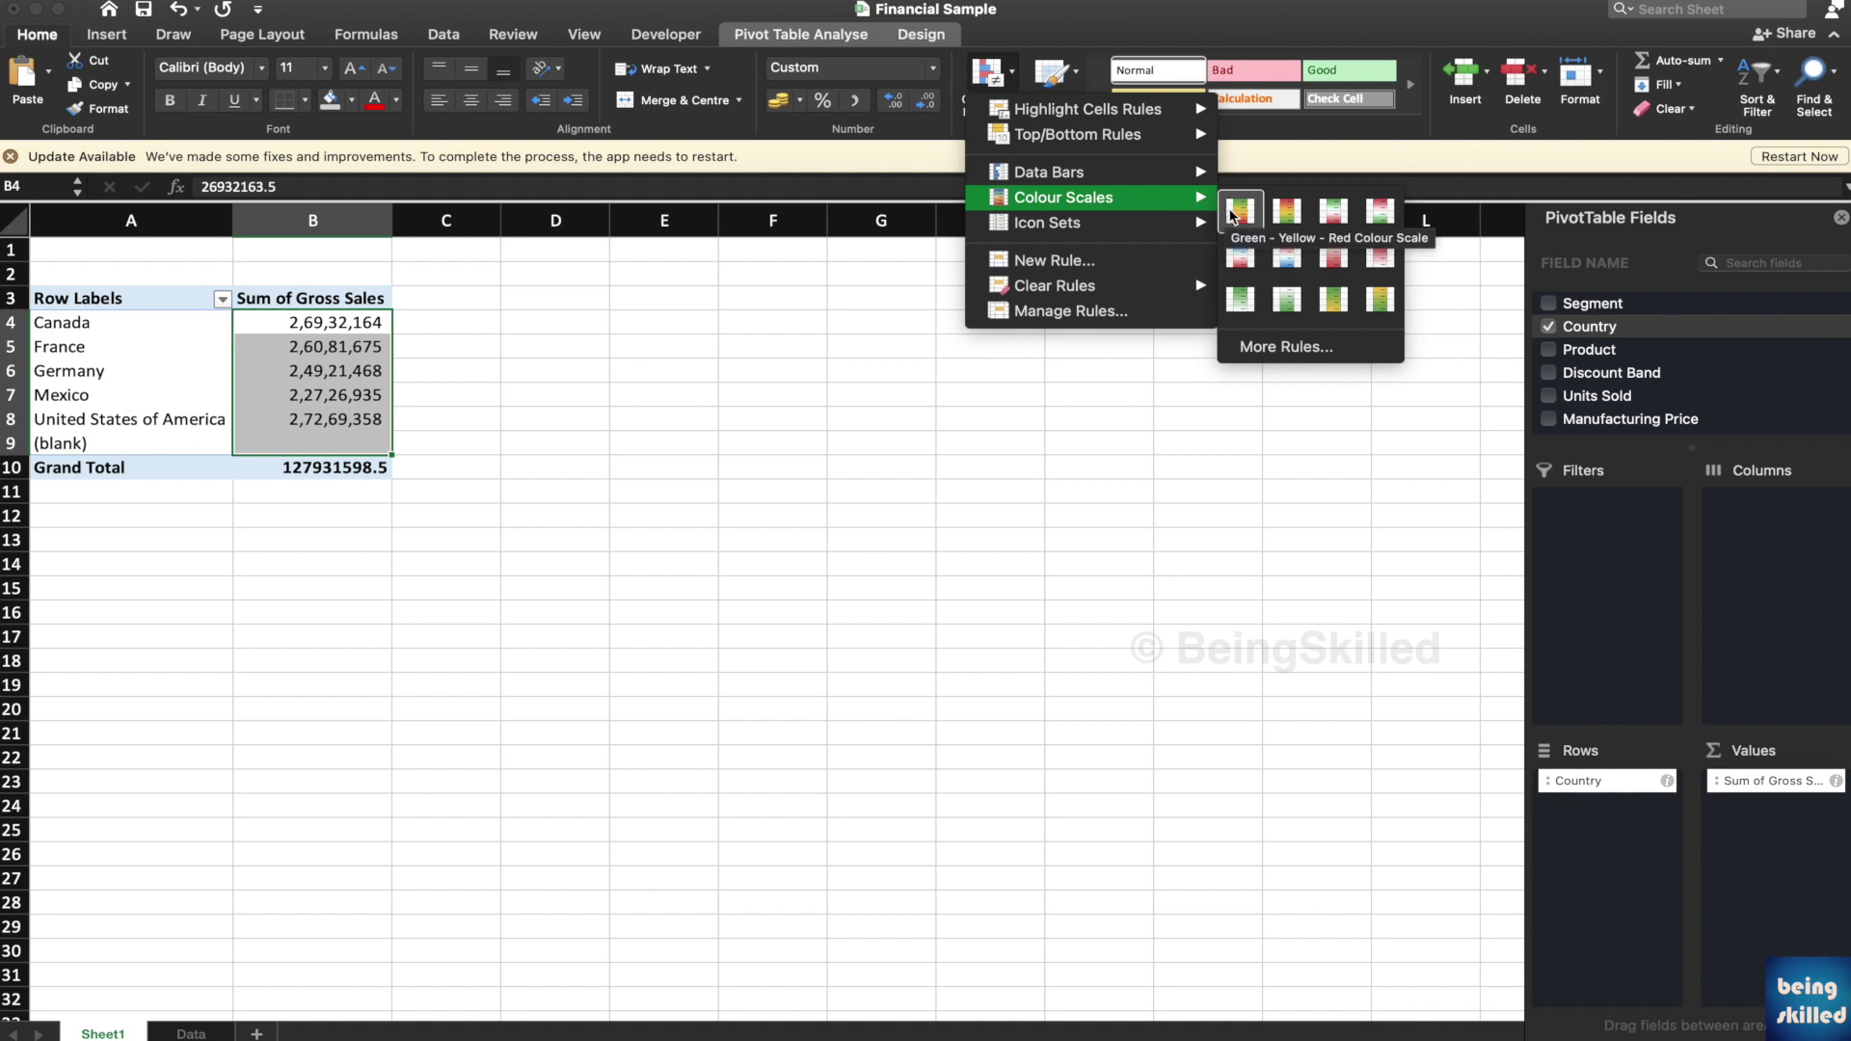
click(1238, 211)
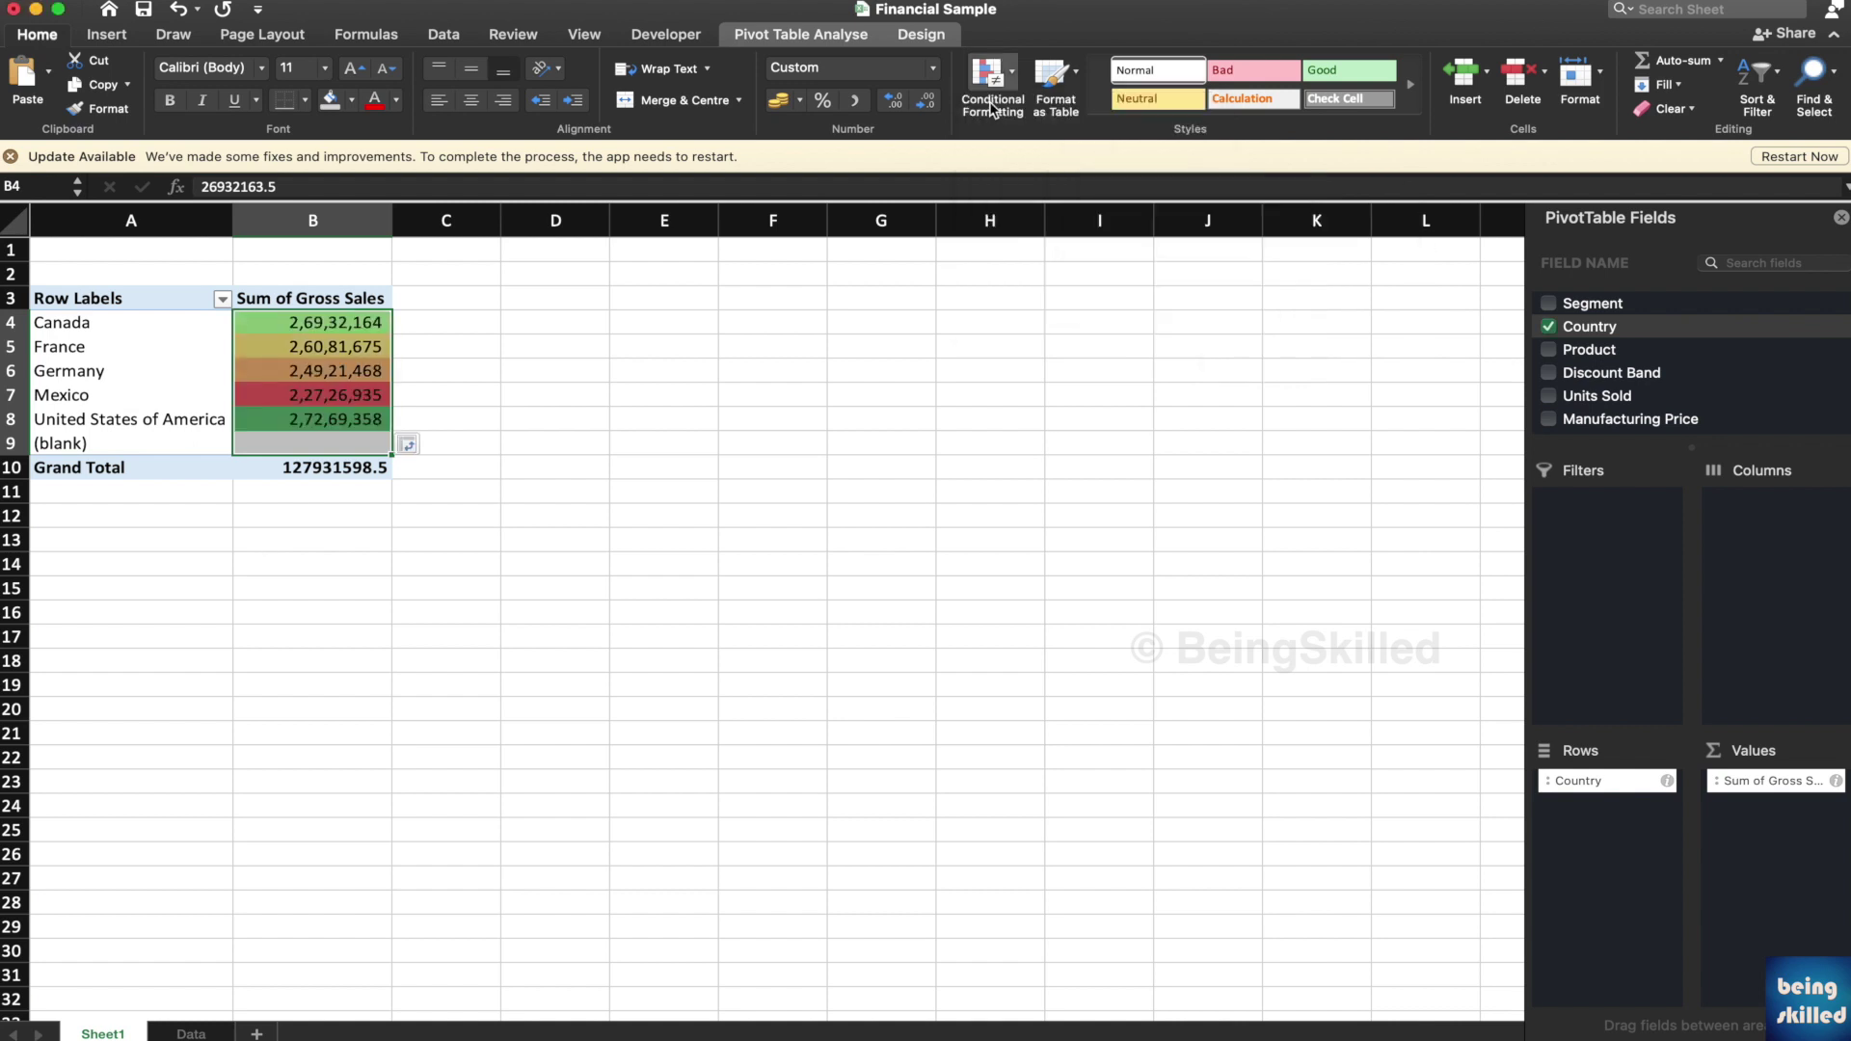
Examine how the colour scale ranks the countries by gross sales.
click(987, 74)
mouse_move(1059, 205)
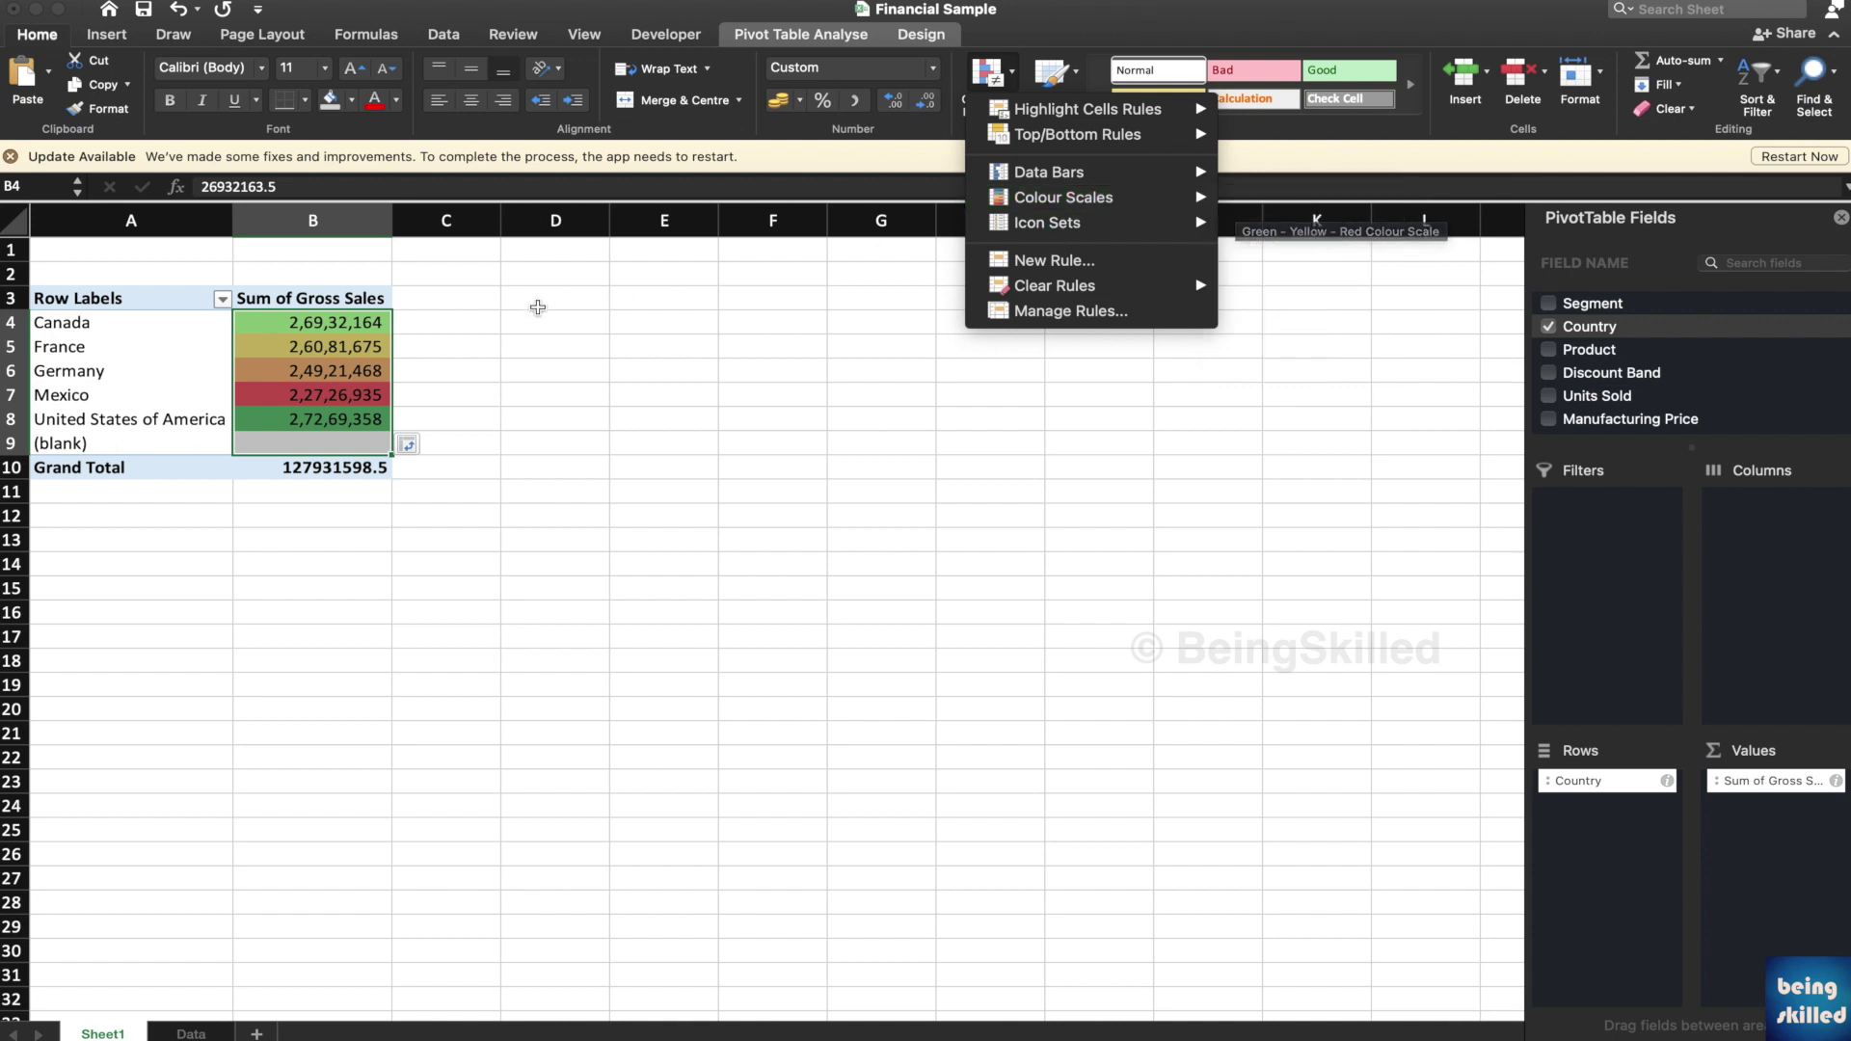
click(450, 321)
click(459, 303)
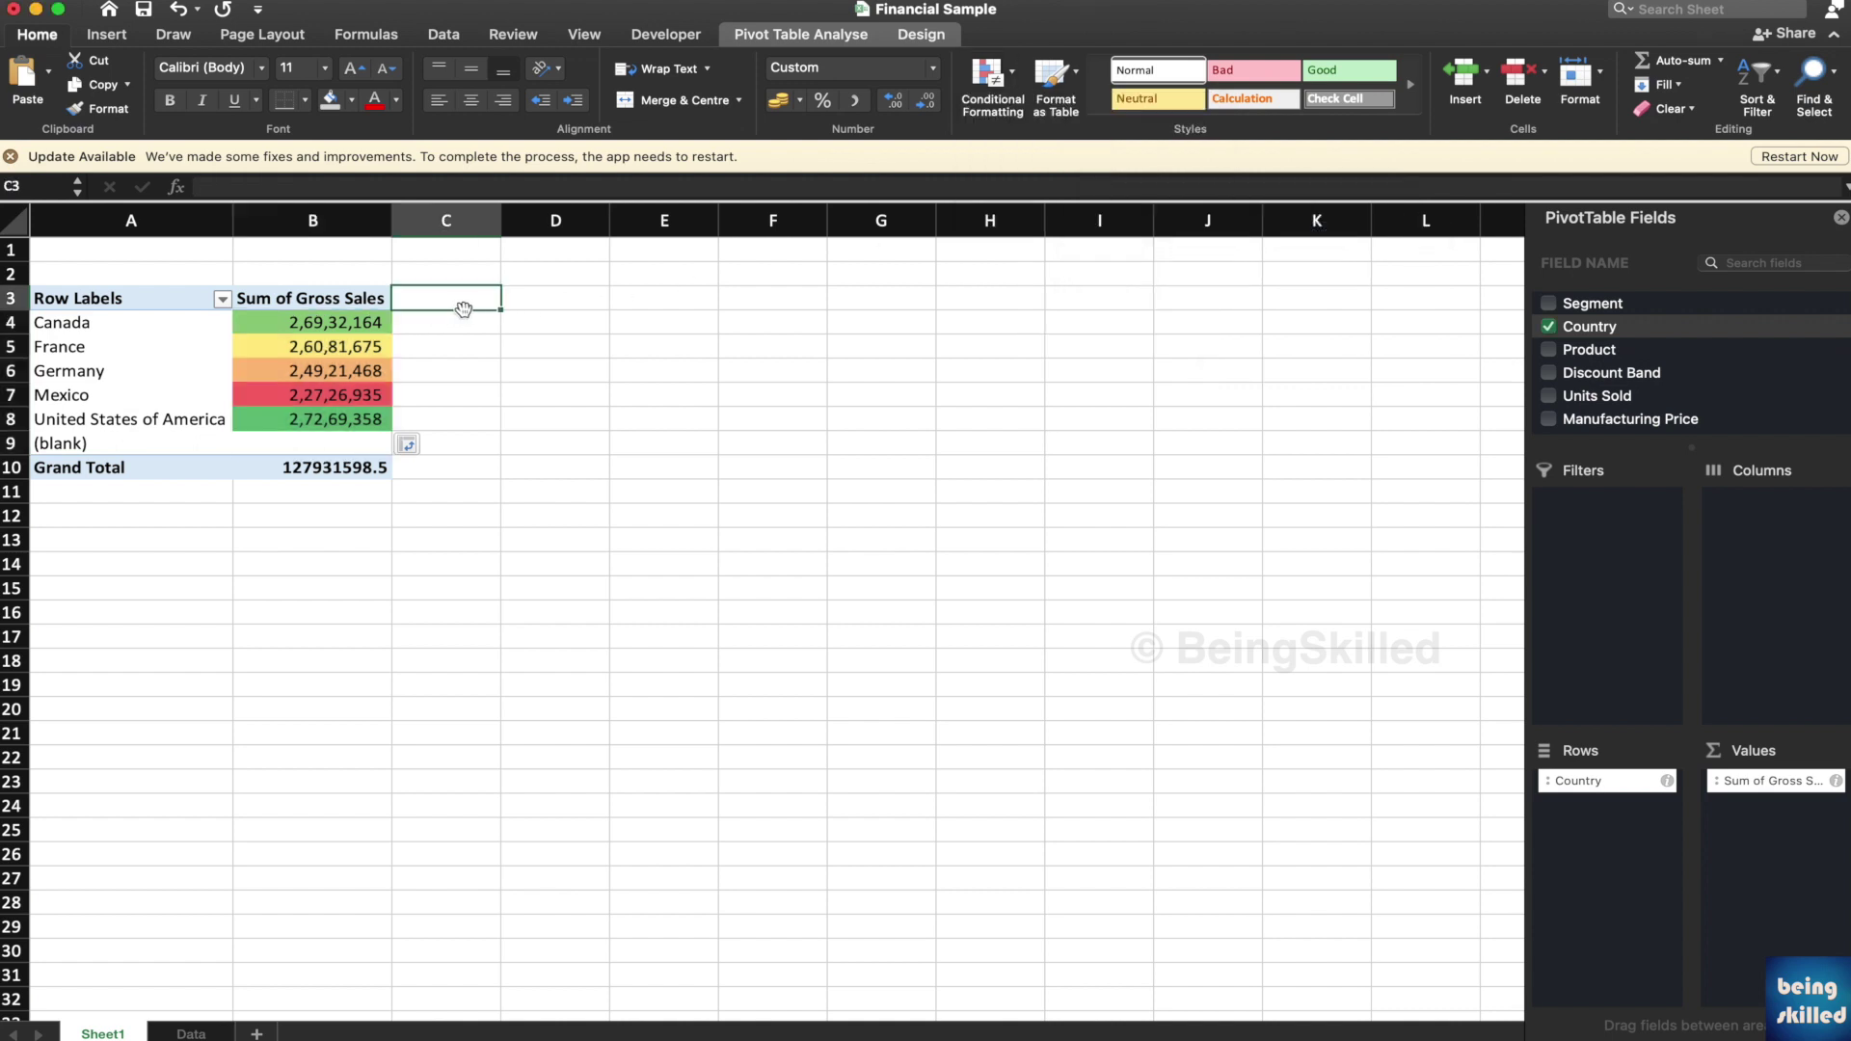
click(342, 319)
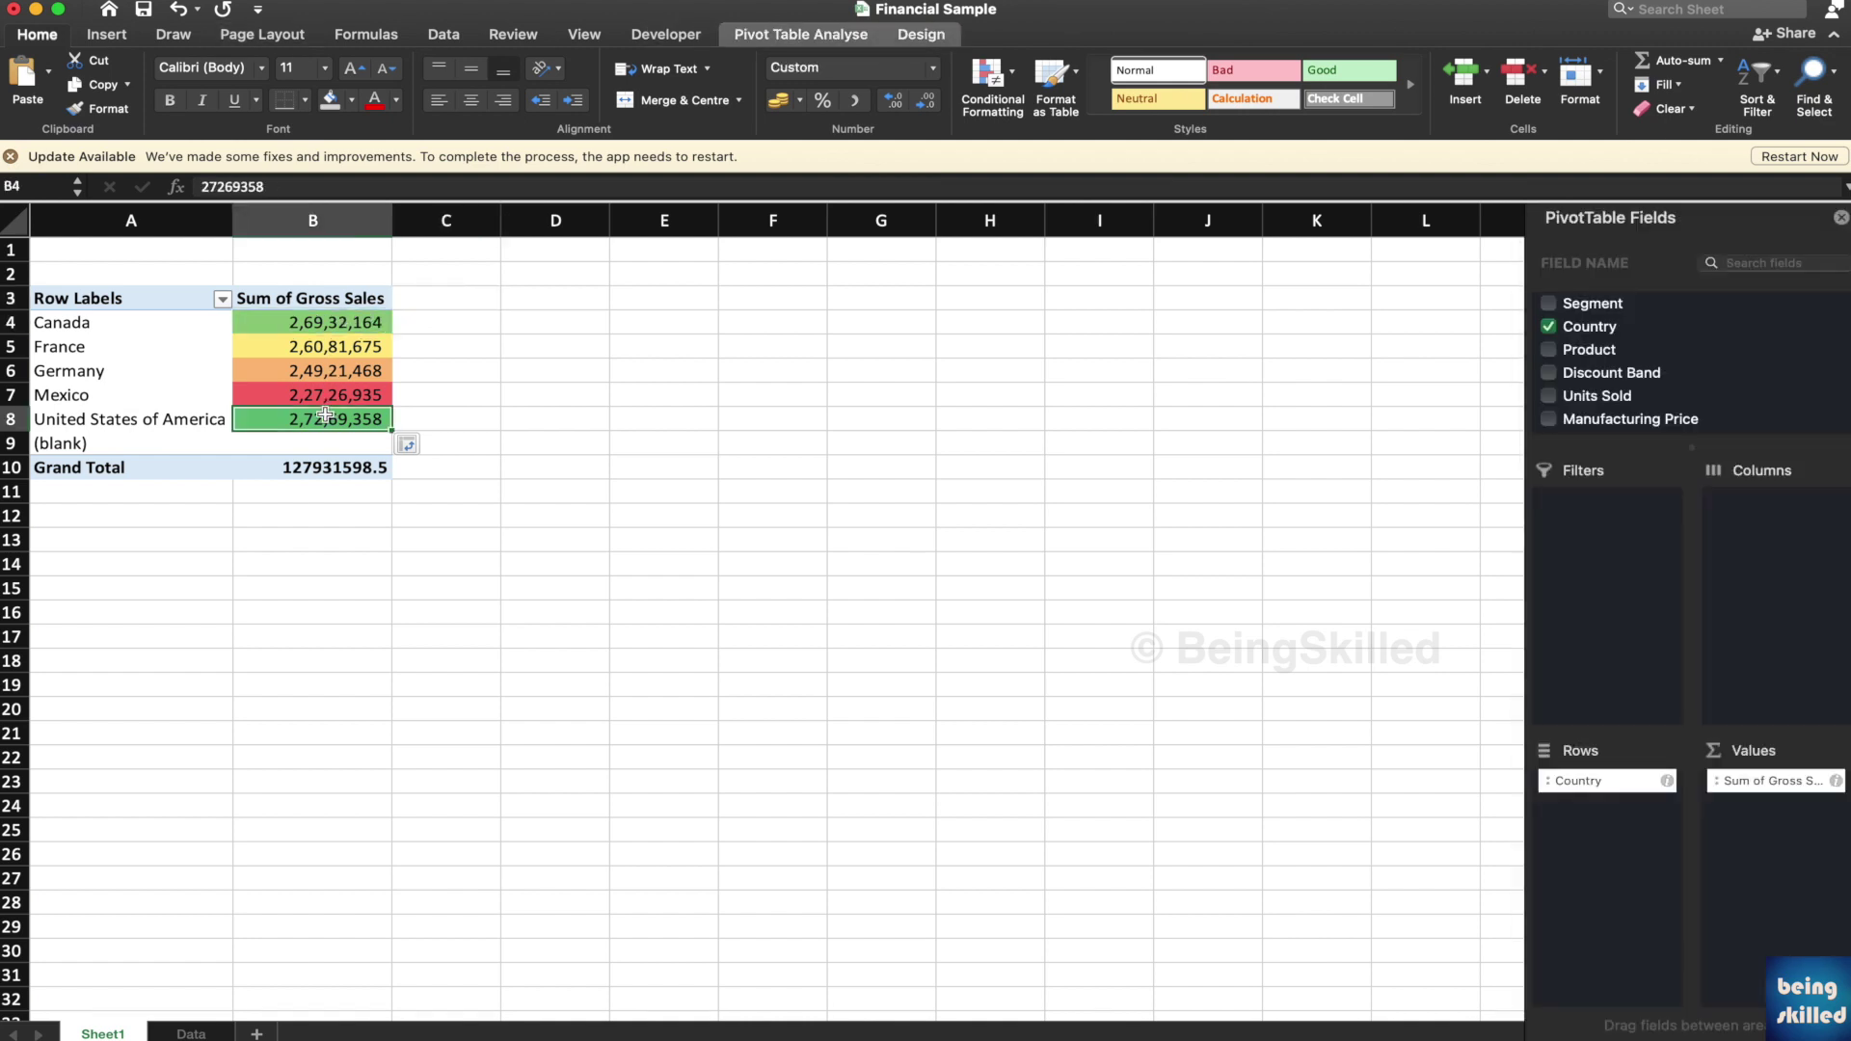
click(258, 428)
click(197, 354)
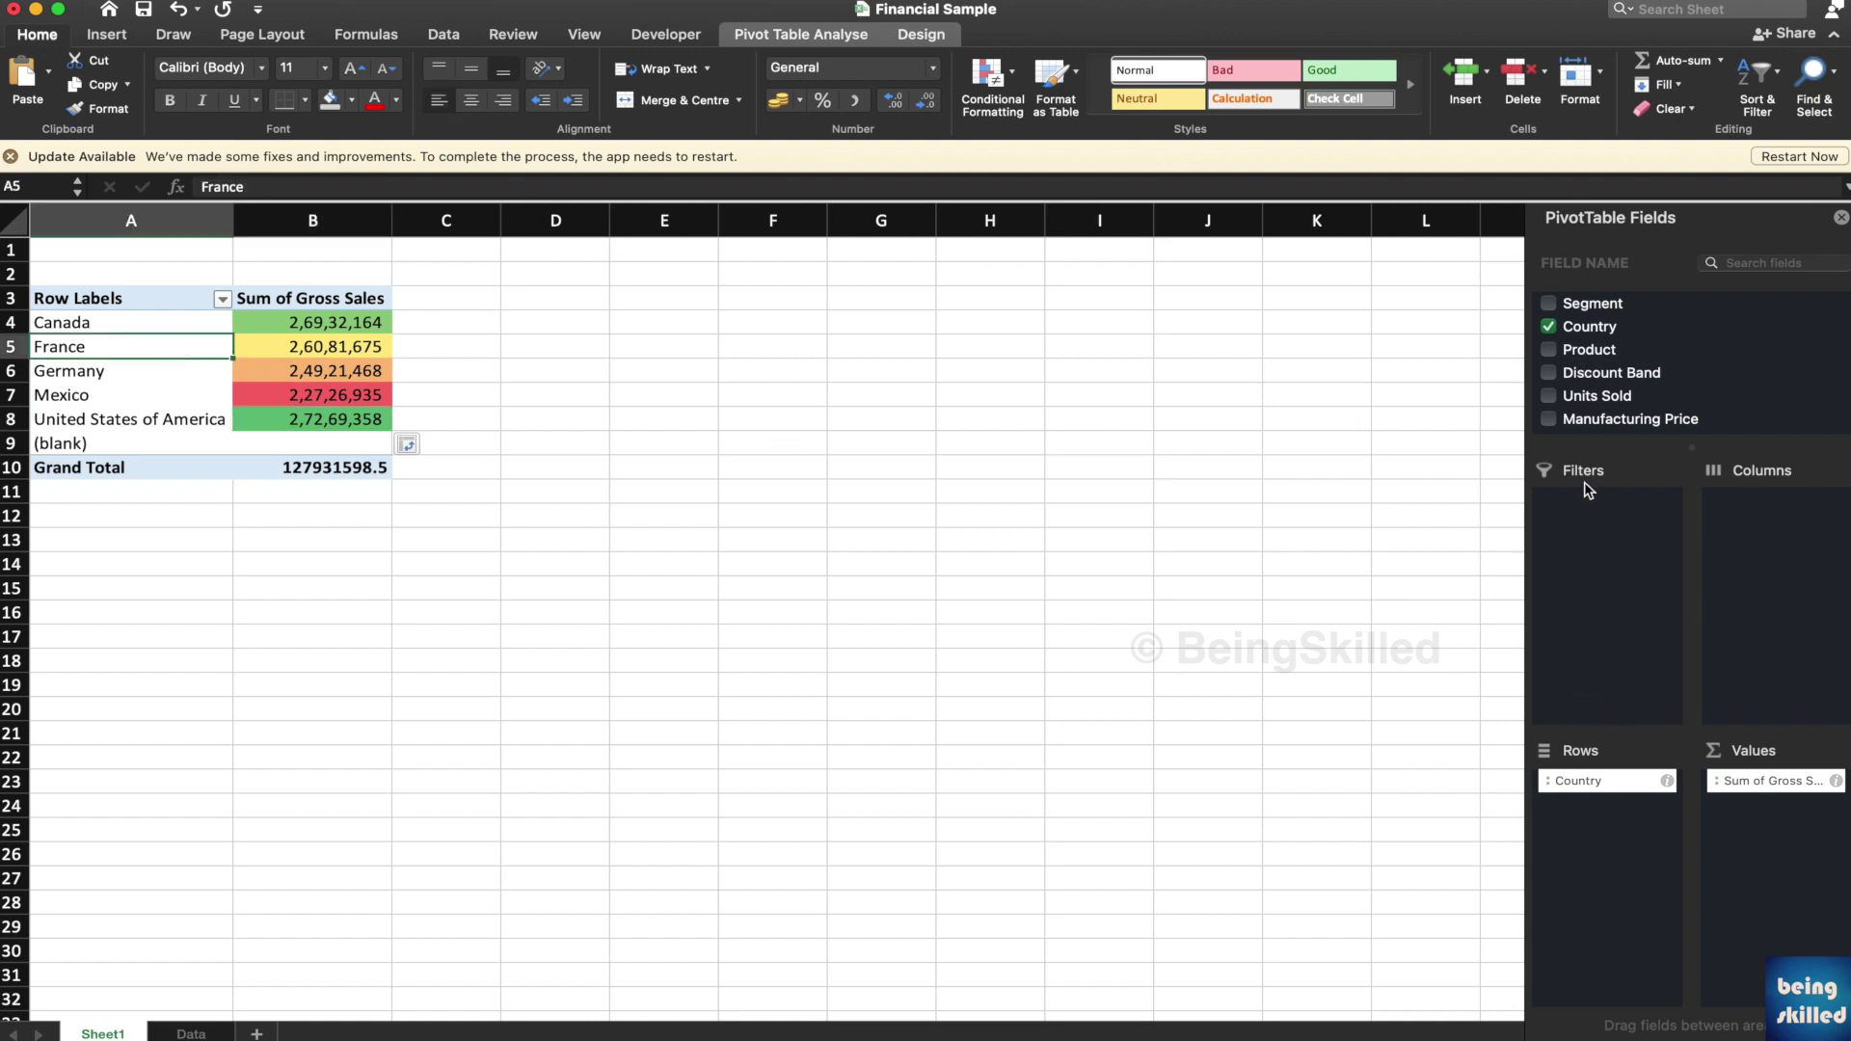
Add Units Sold to the PivotTable values and apply the Green - Yellow - Red colour scale to C4:C8.
drag(1584, 403, 1749, 827)
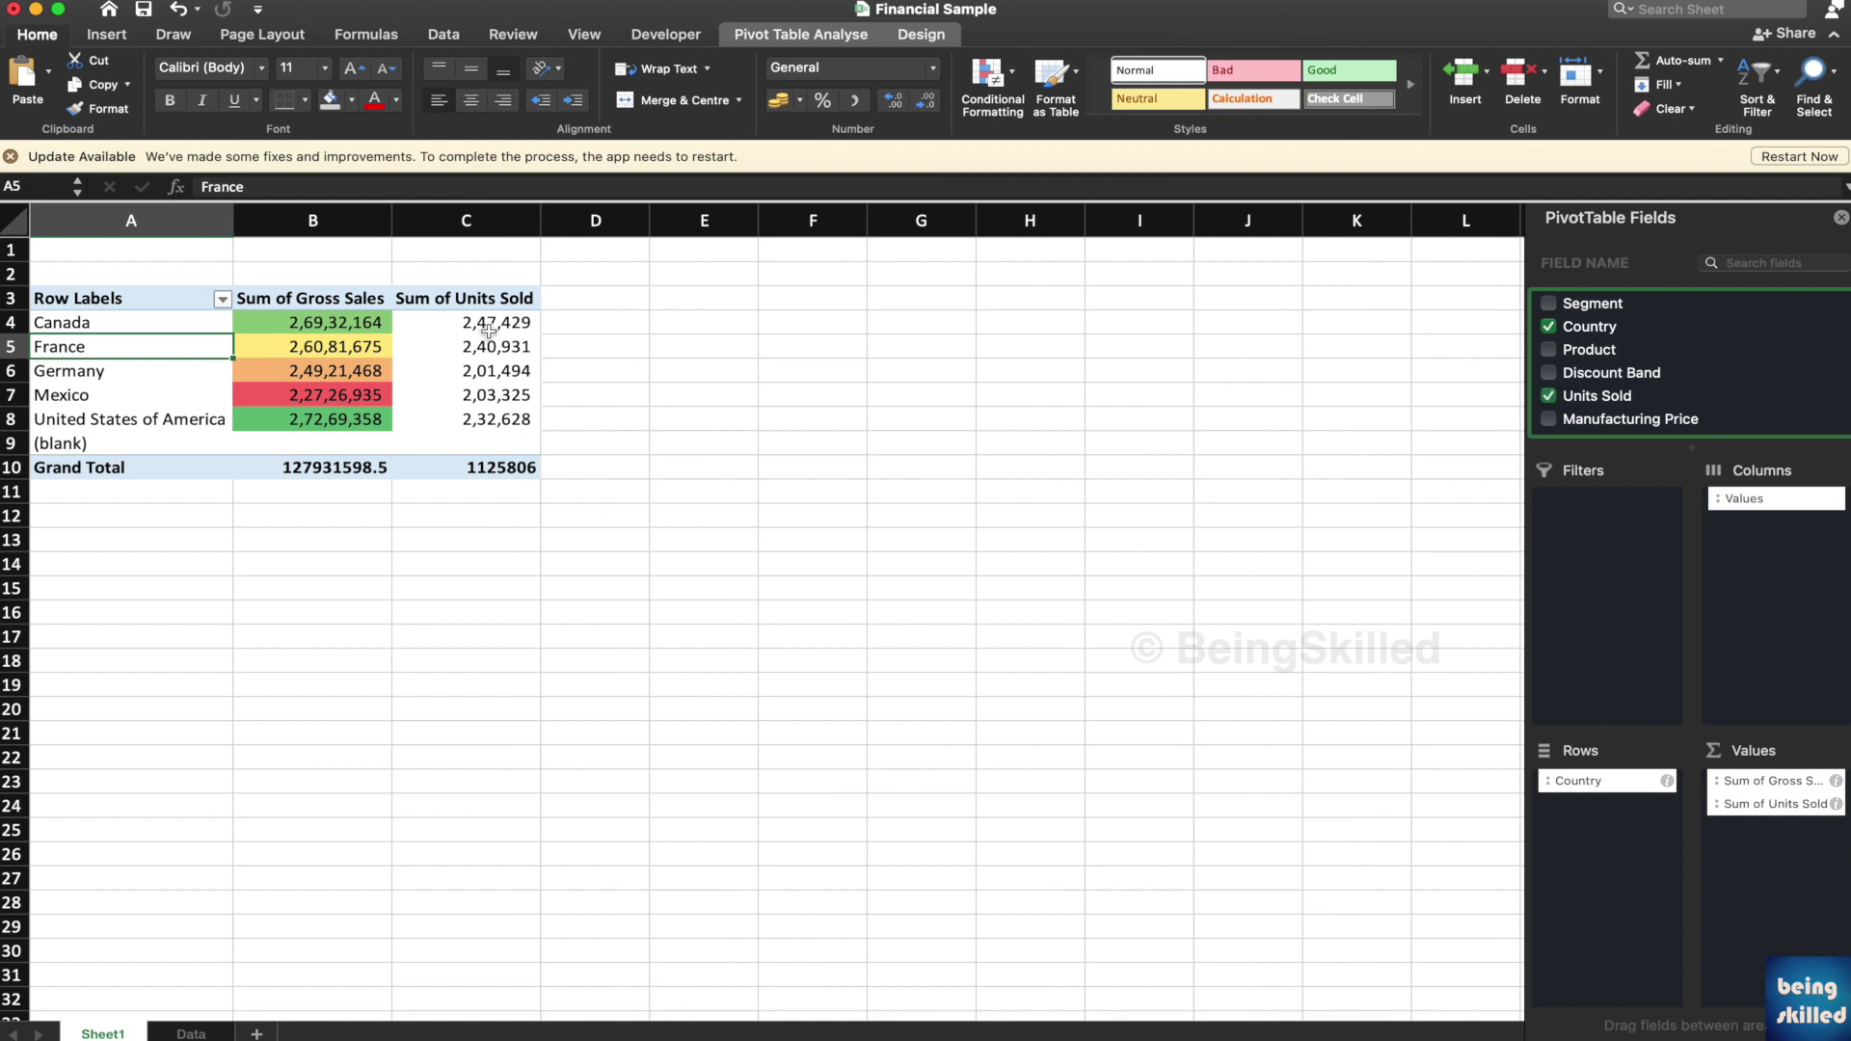
drag(489, 330, 487, 420)
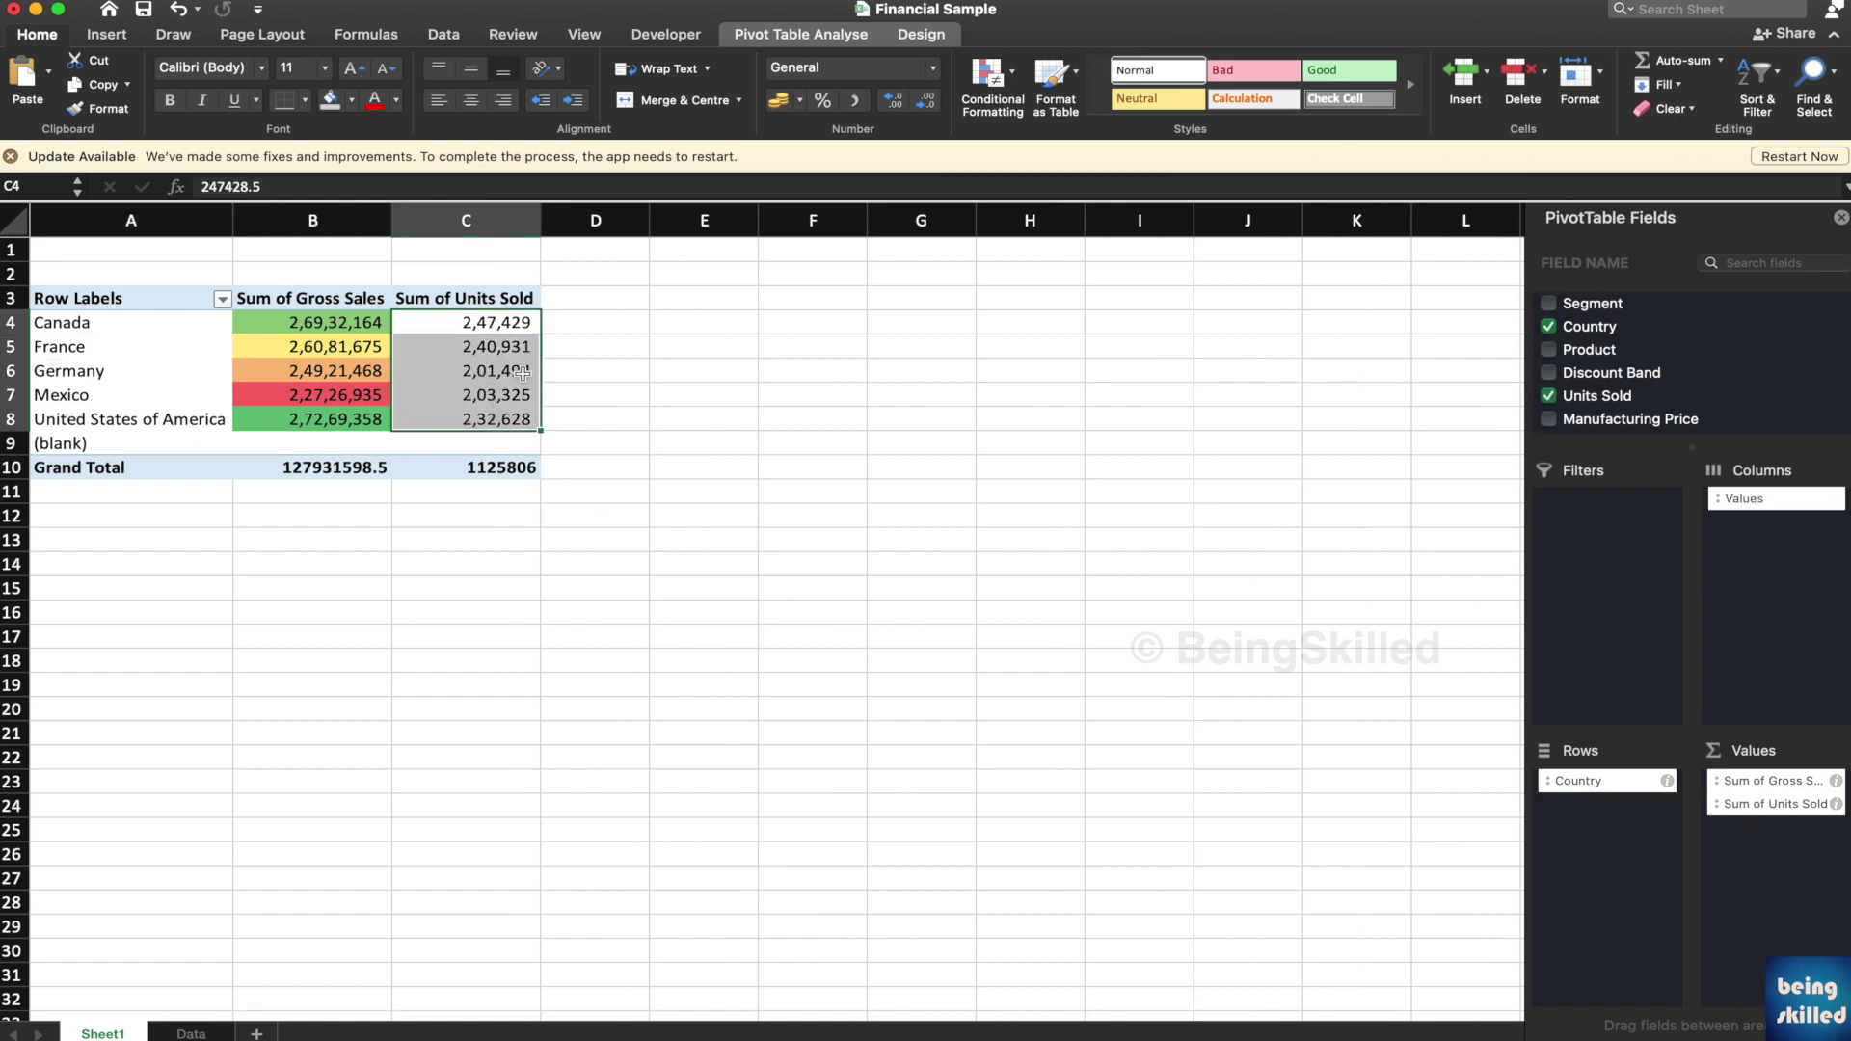
click(987, 79)
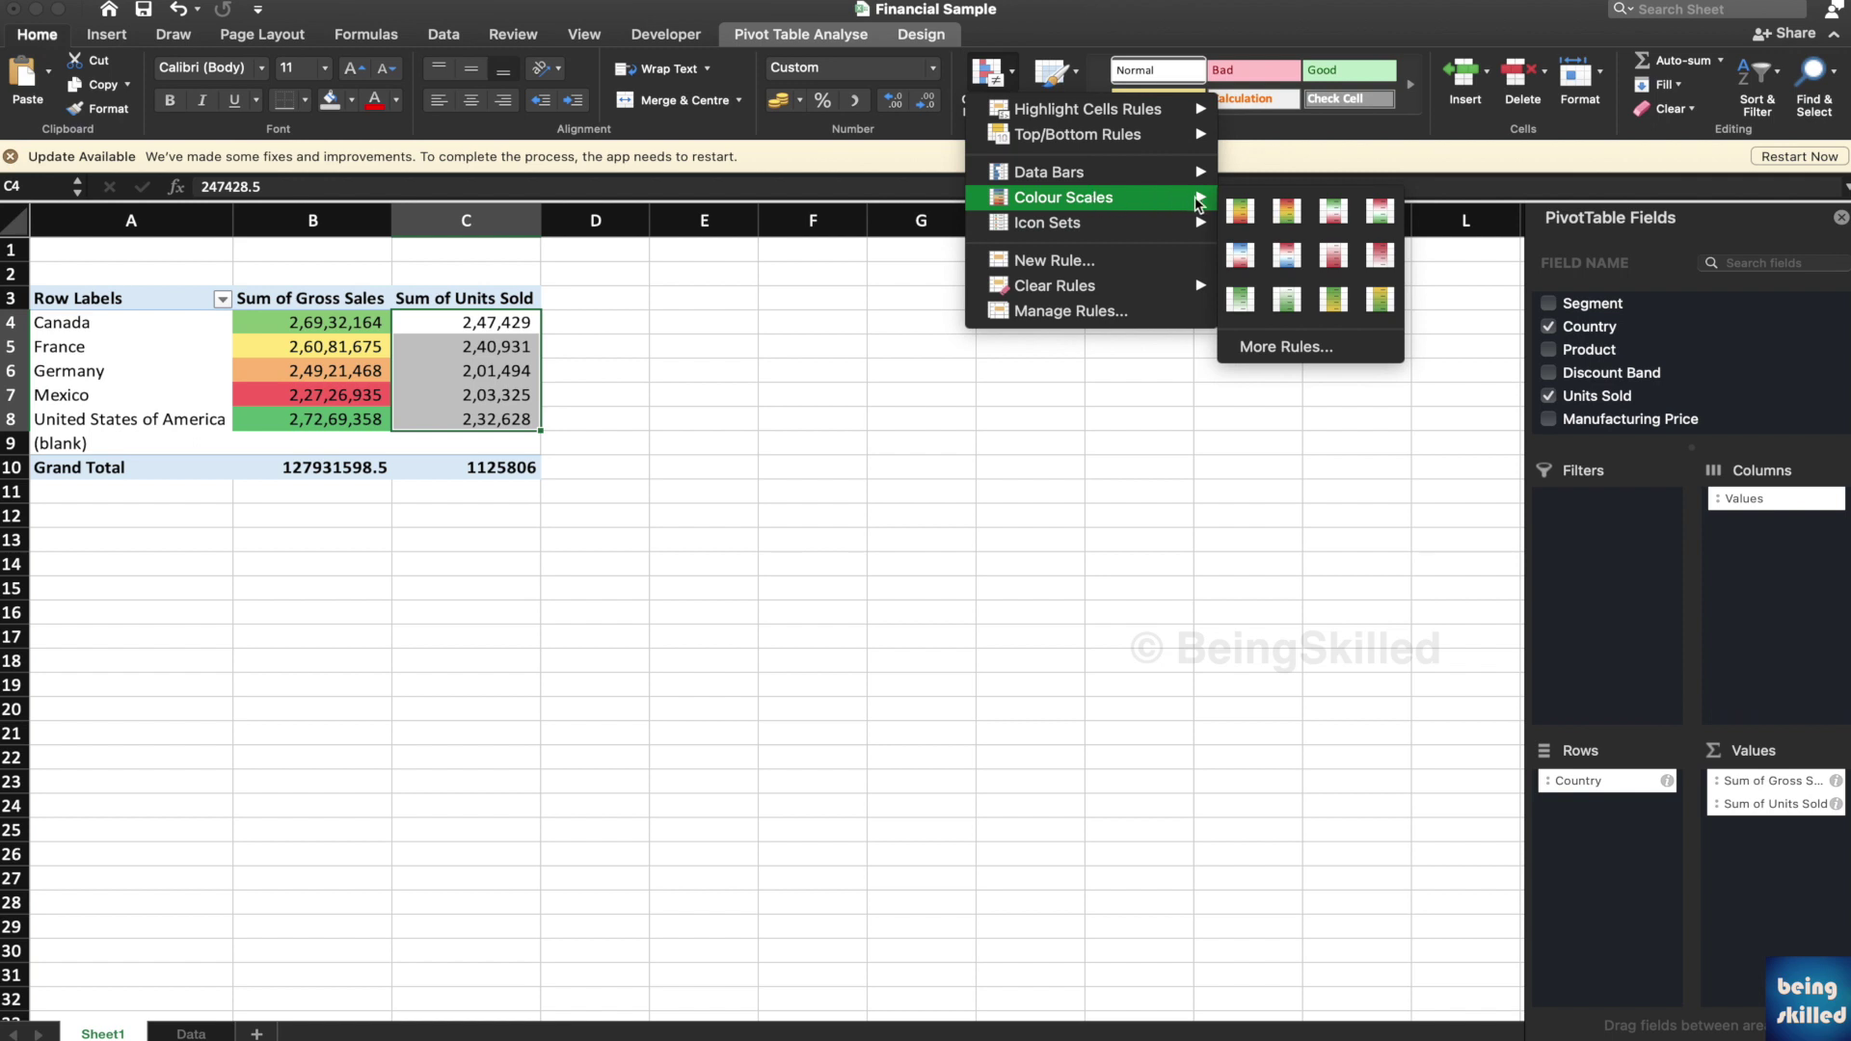
click(1240, 214)
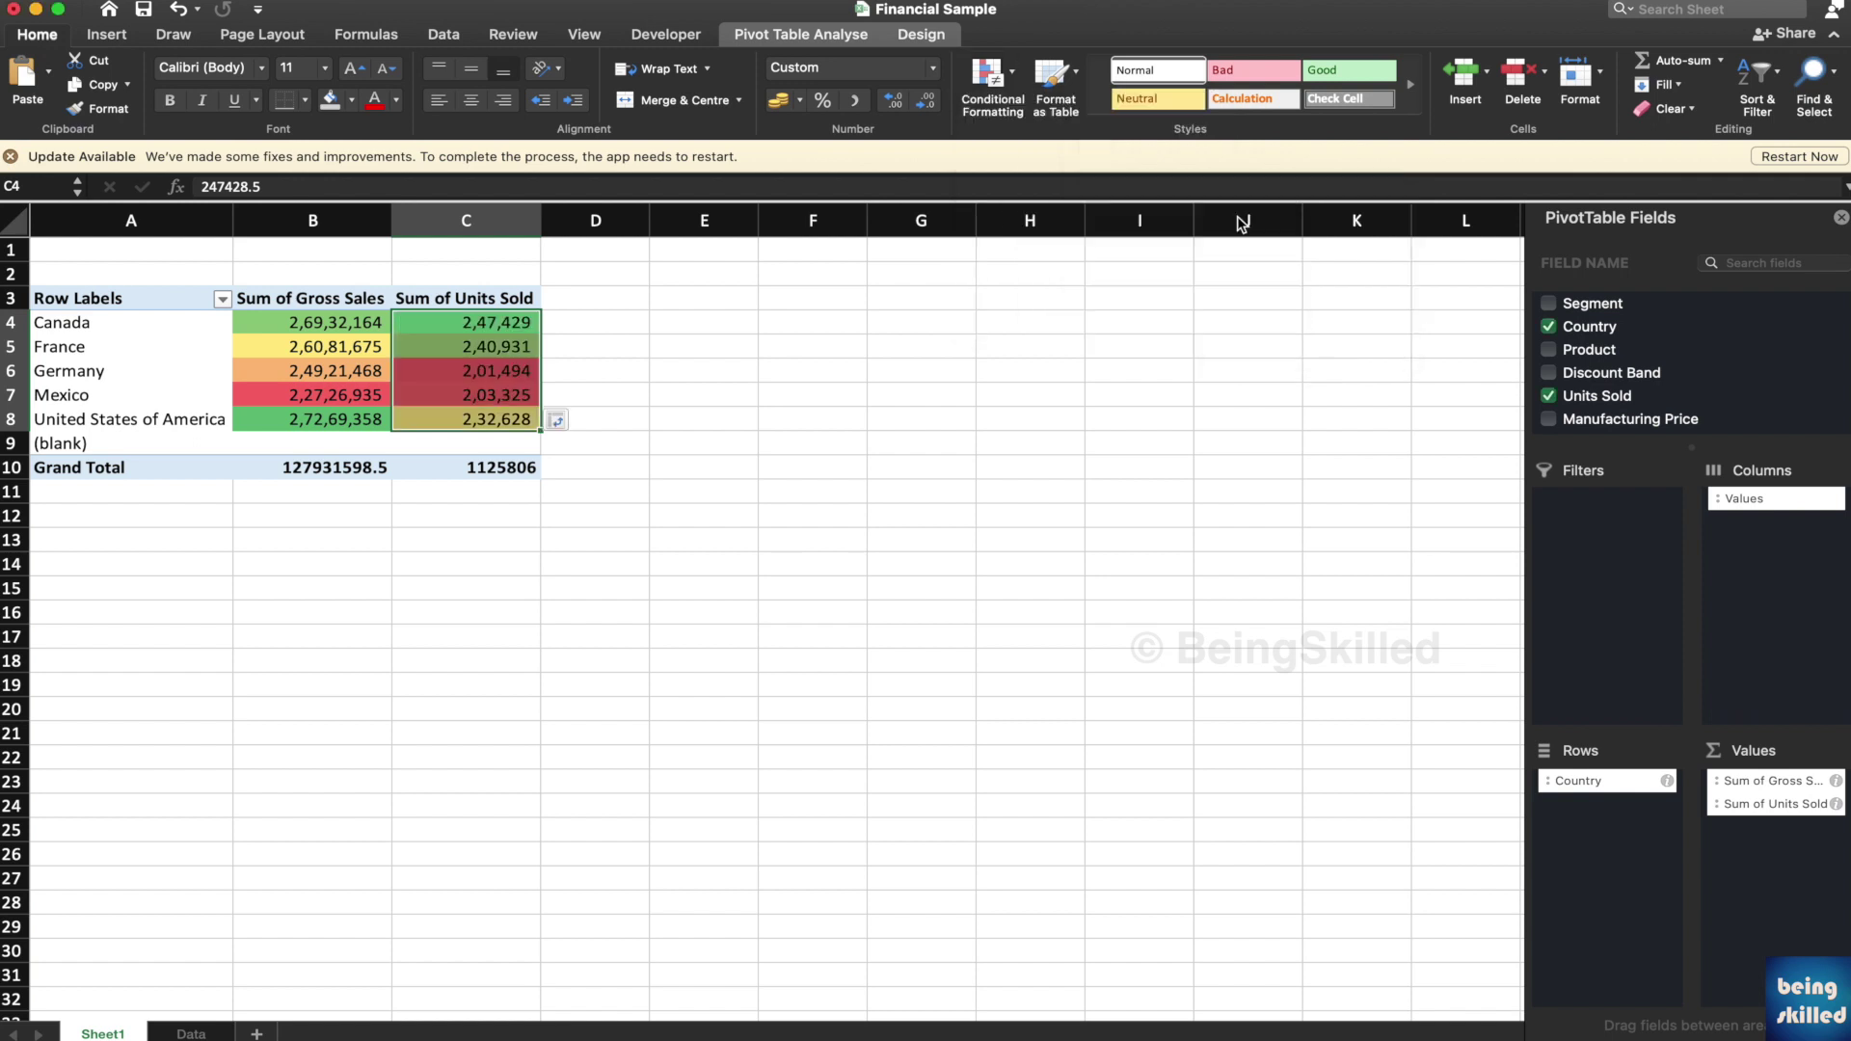
click(559, 321)
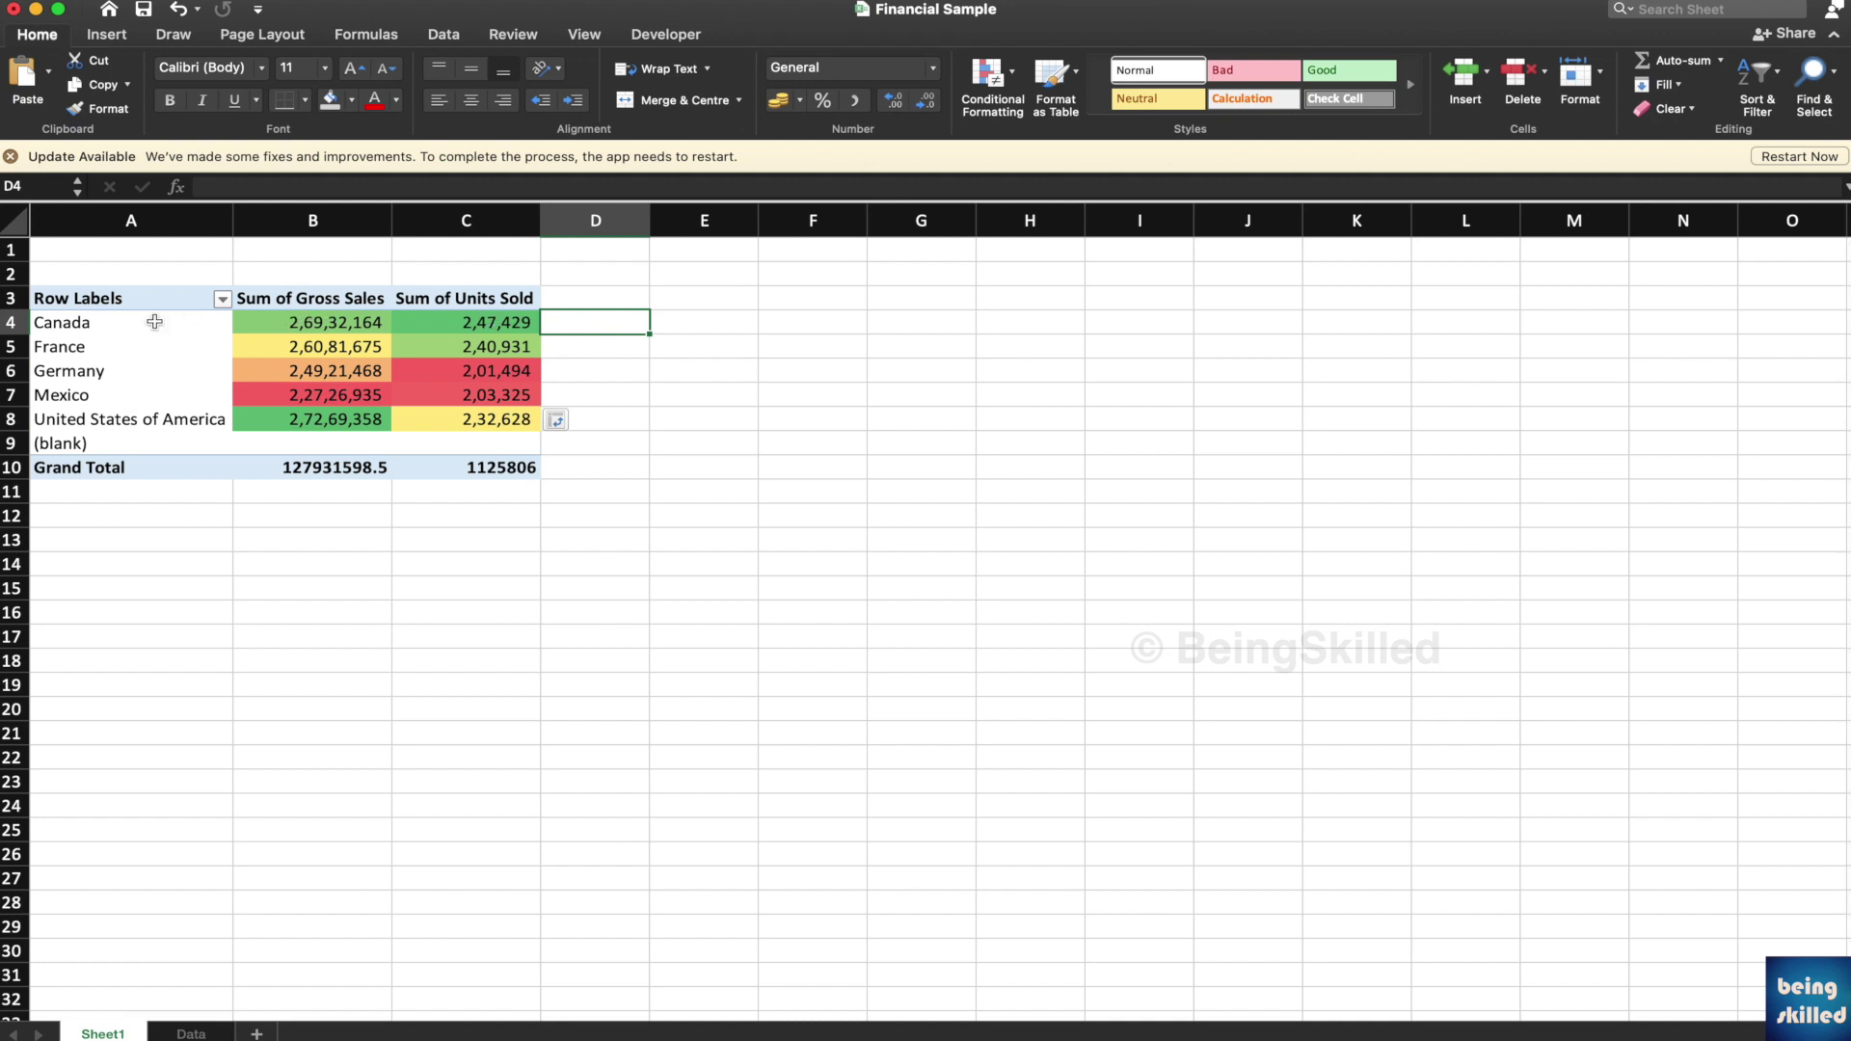
click(451, 323)
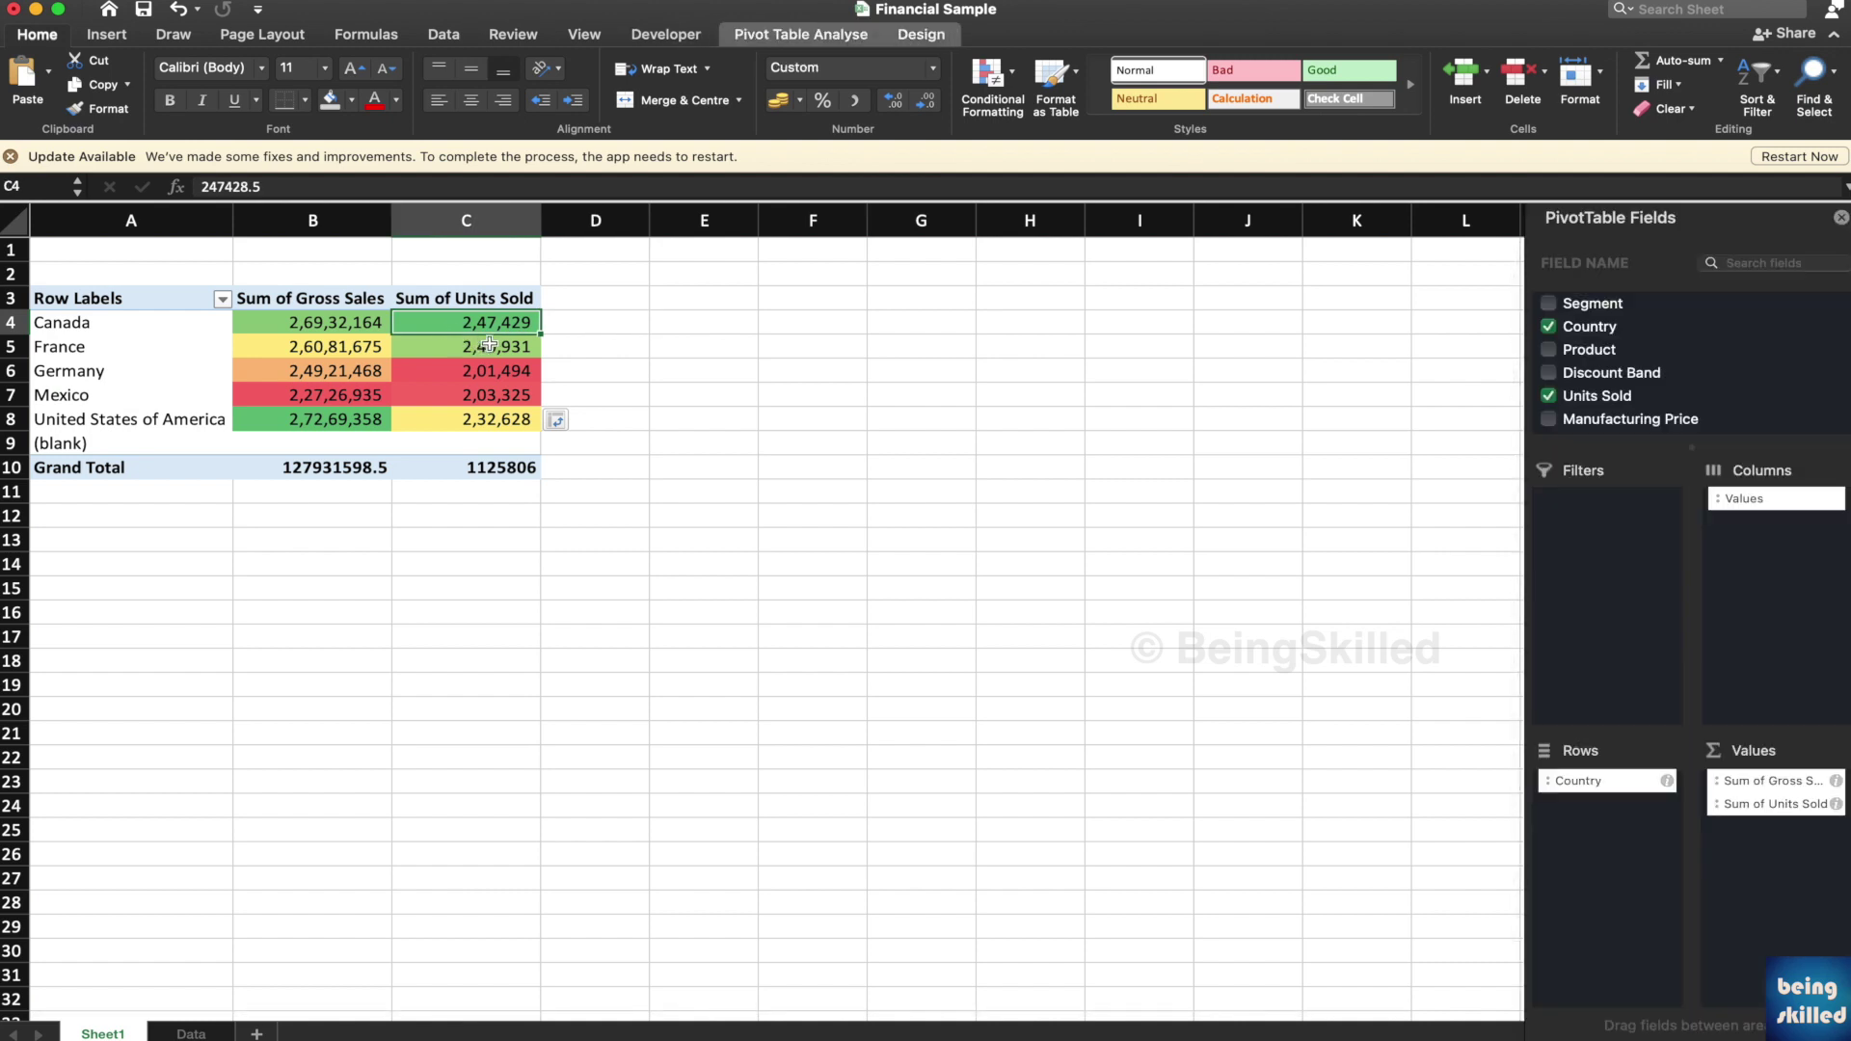
click(352, 321)
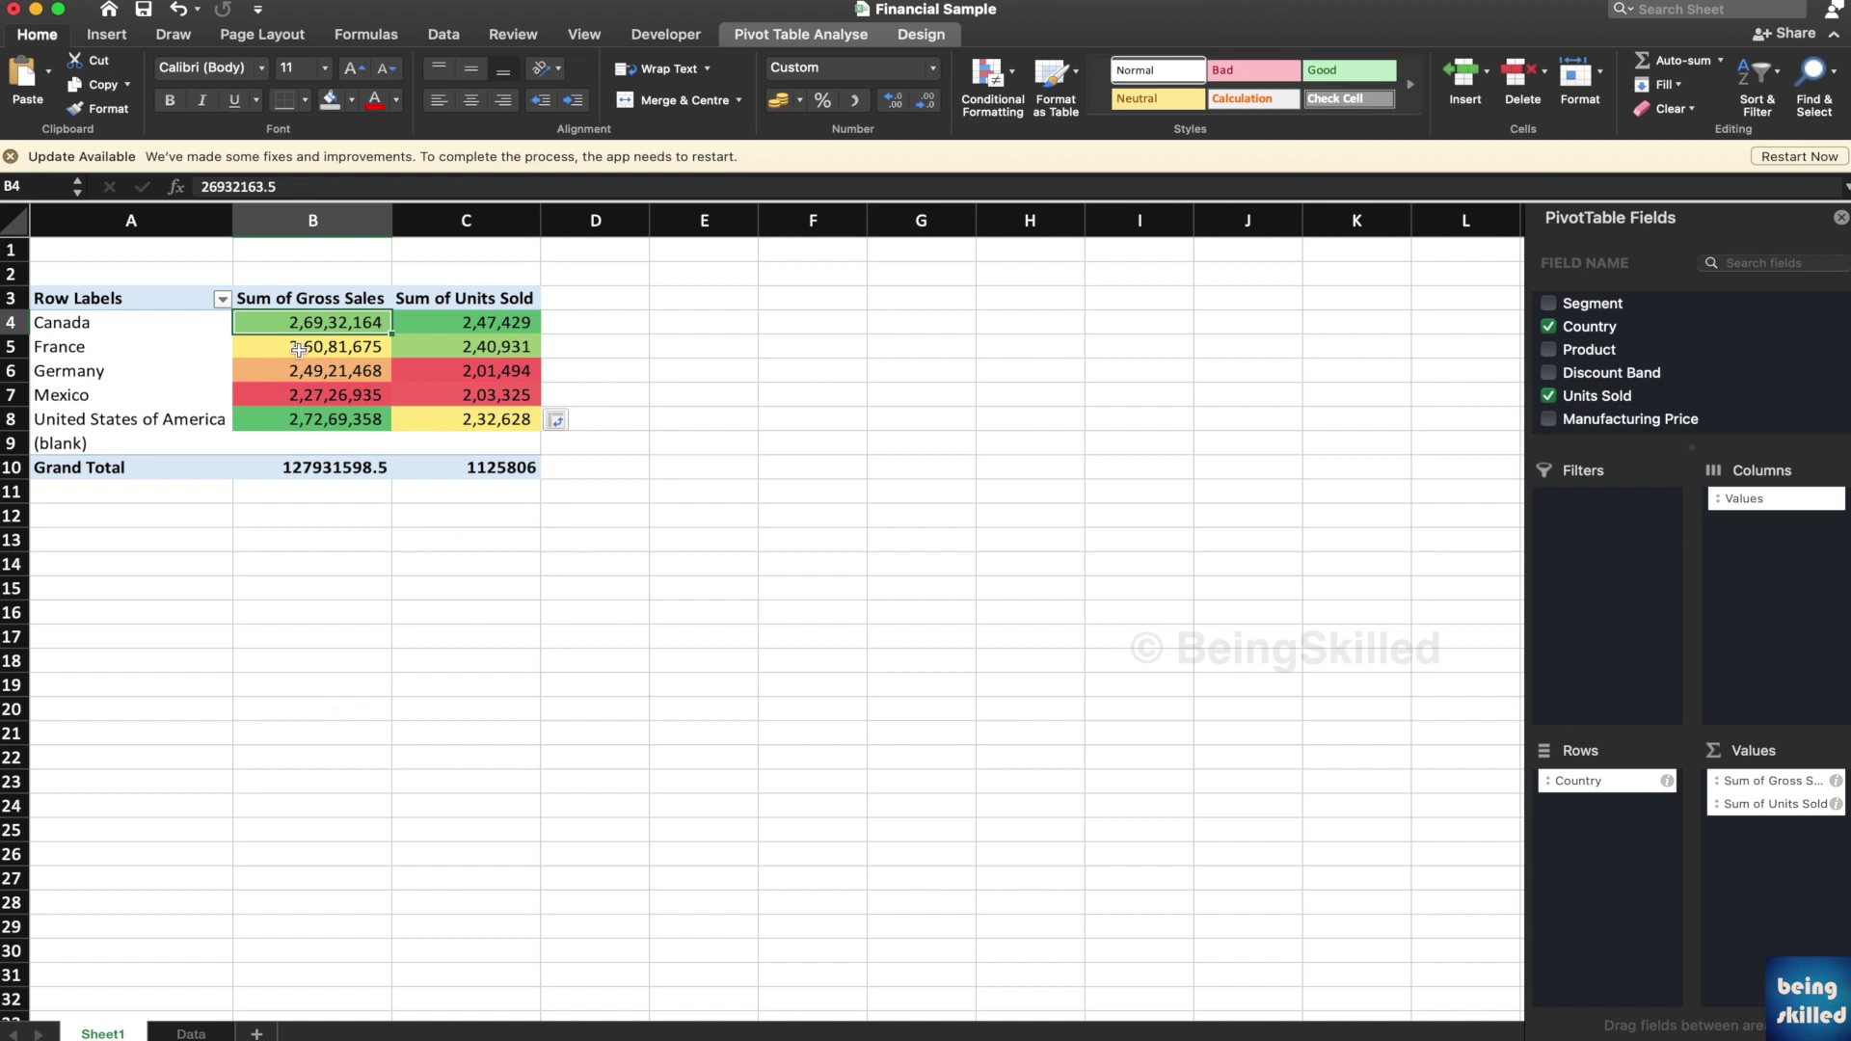
Clear the Gross Sales value in H3 on the Data sheet.
click(208, 1028)
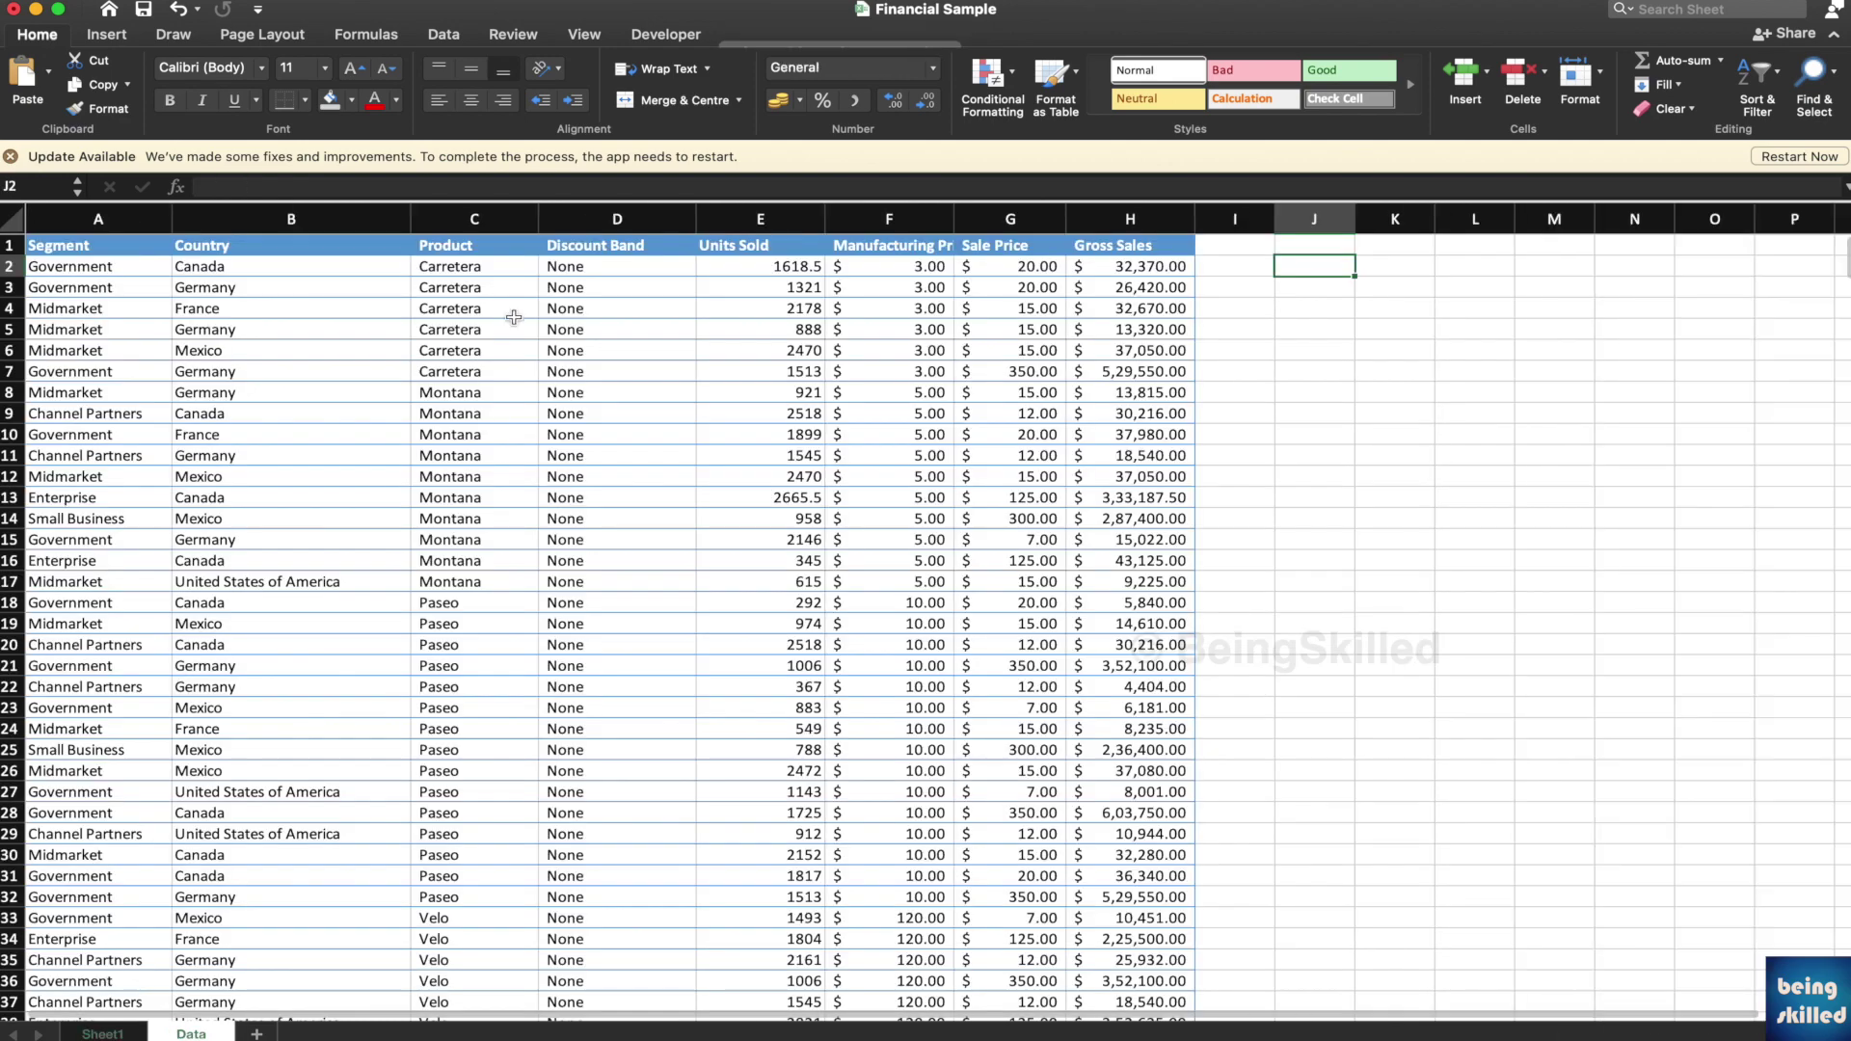
click(1145, 297)
key(Delete)
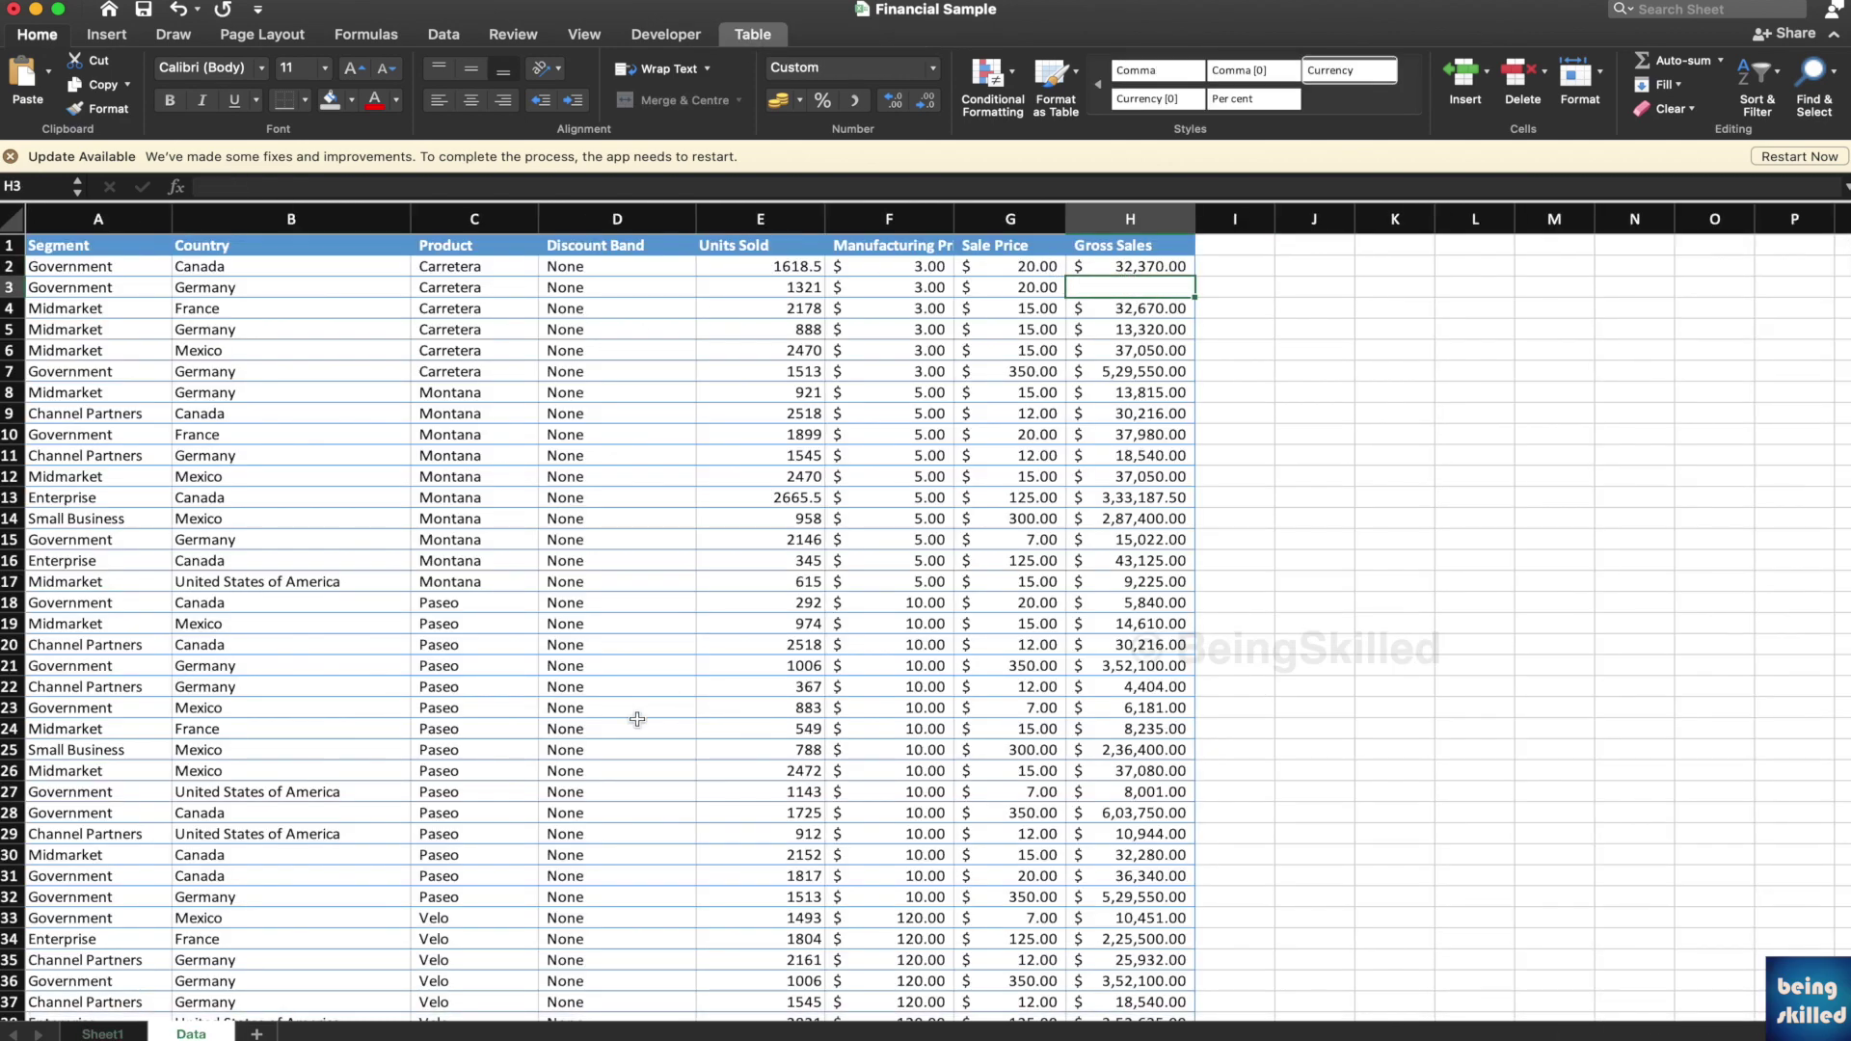
Refresh all PivotTable data on Sheet1 and check Germany's sum of gross sales.
click(102, 1032)
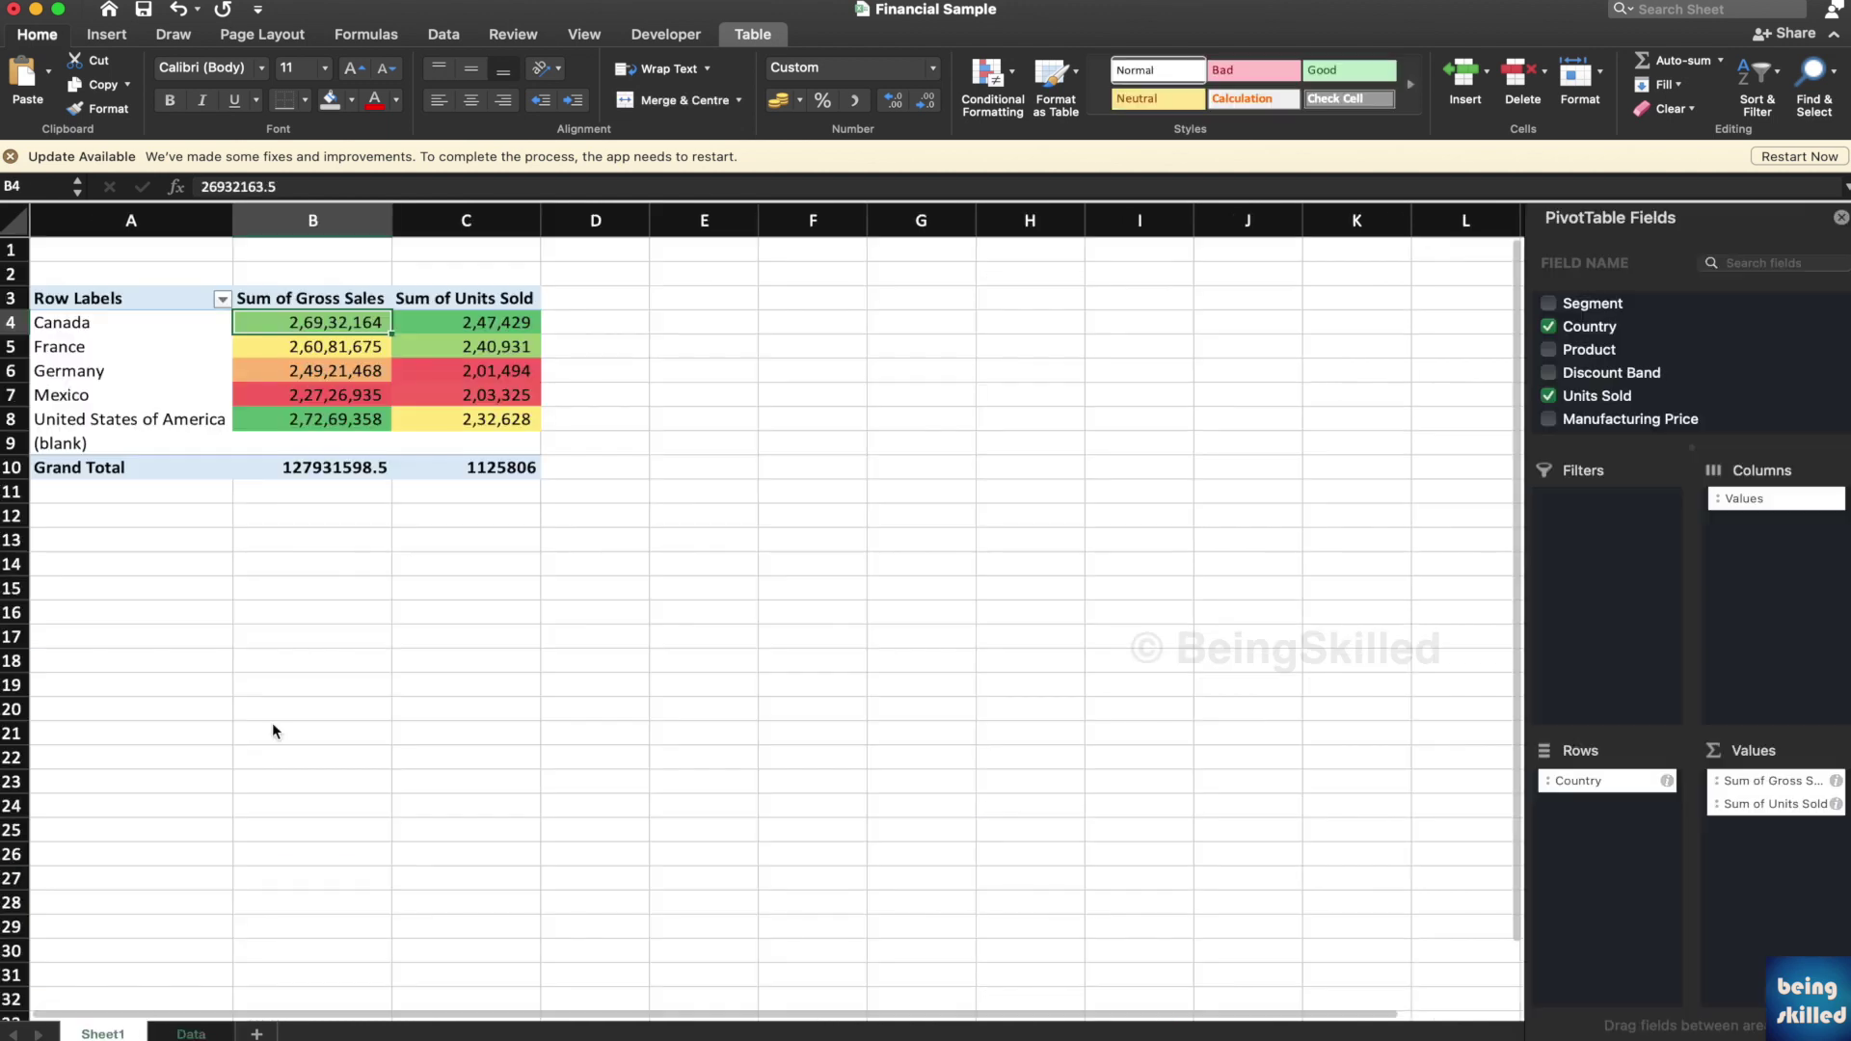
click(799, 36)
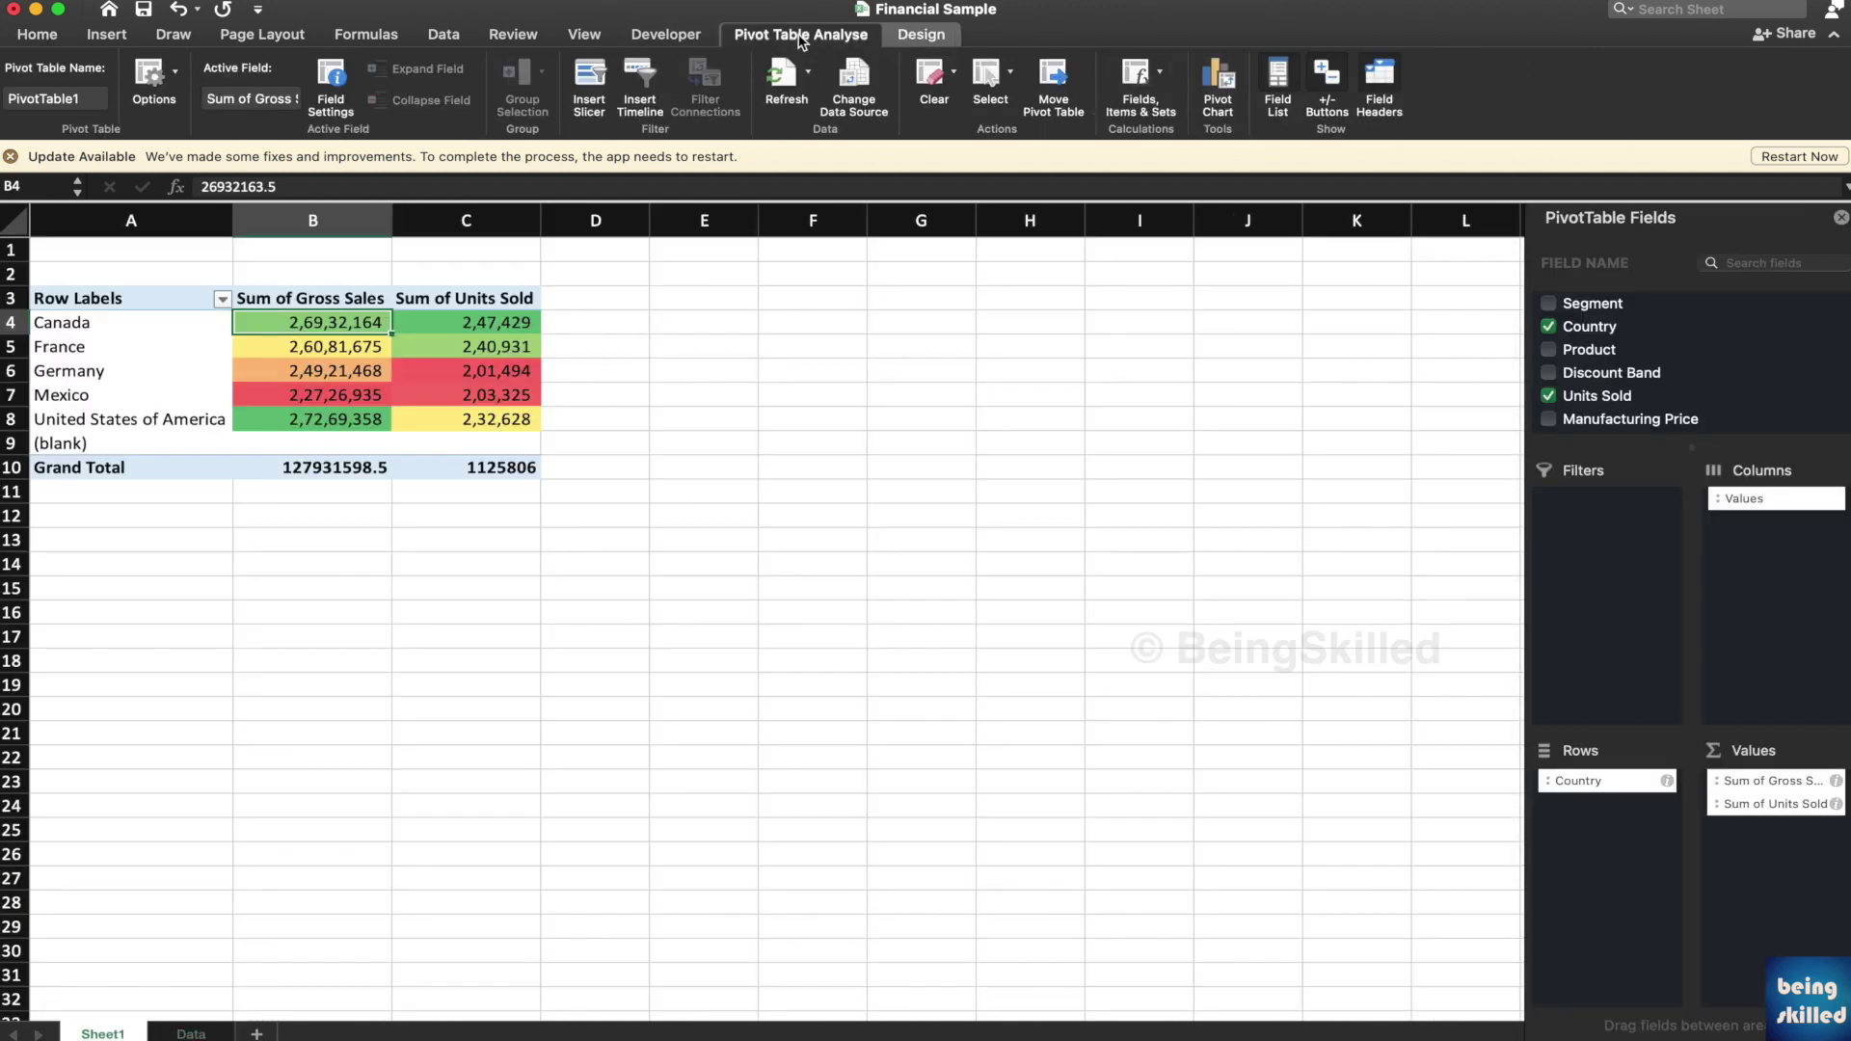
click(808, 73)
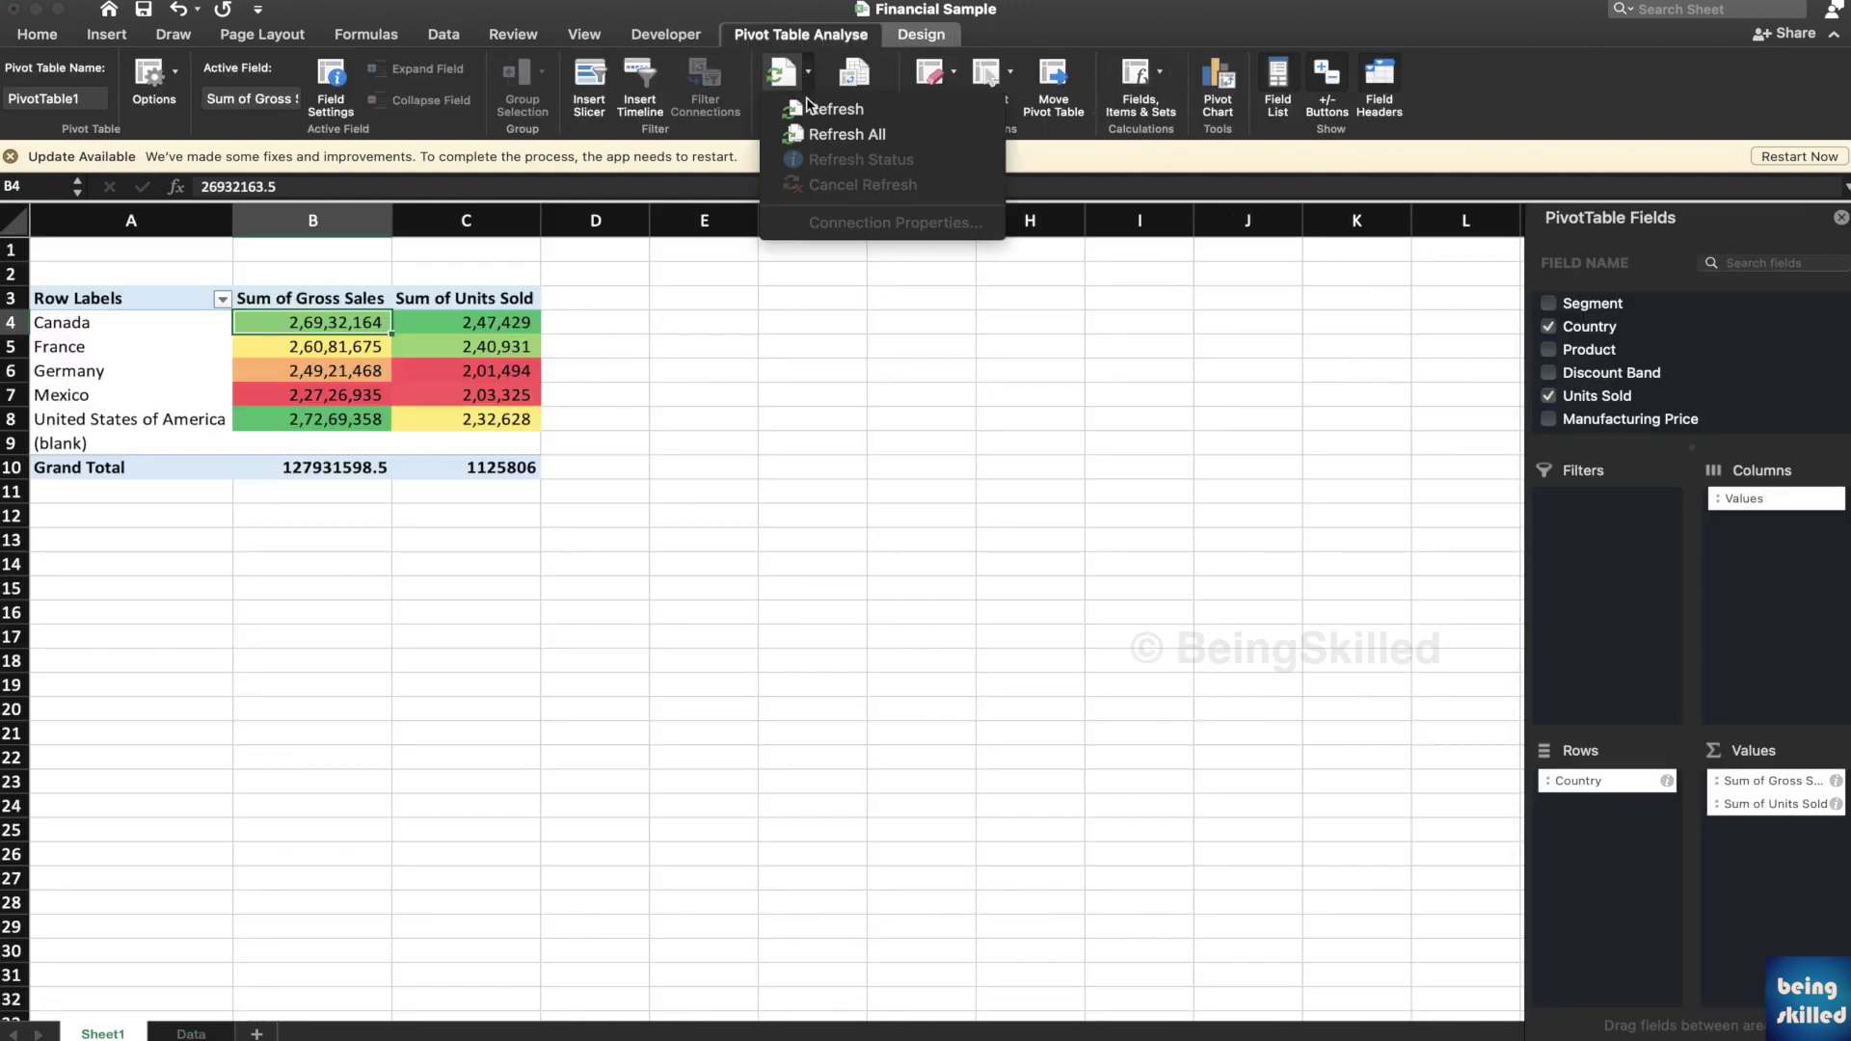
click(810, 131)
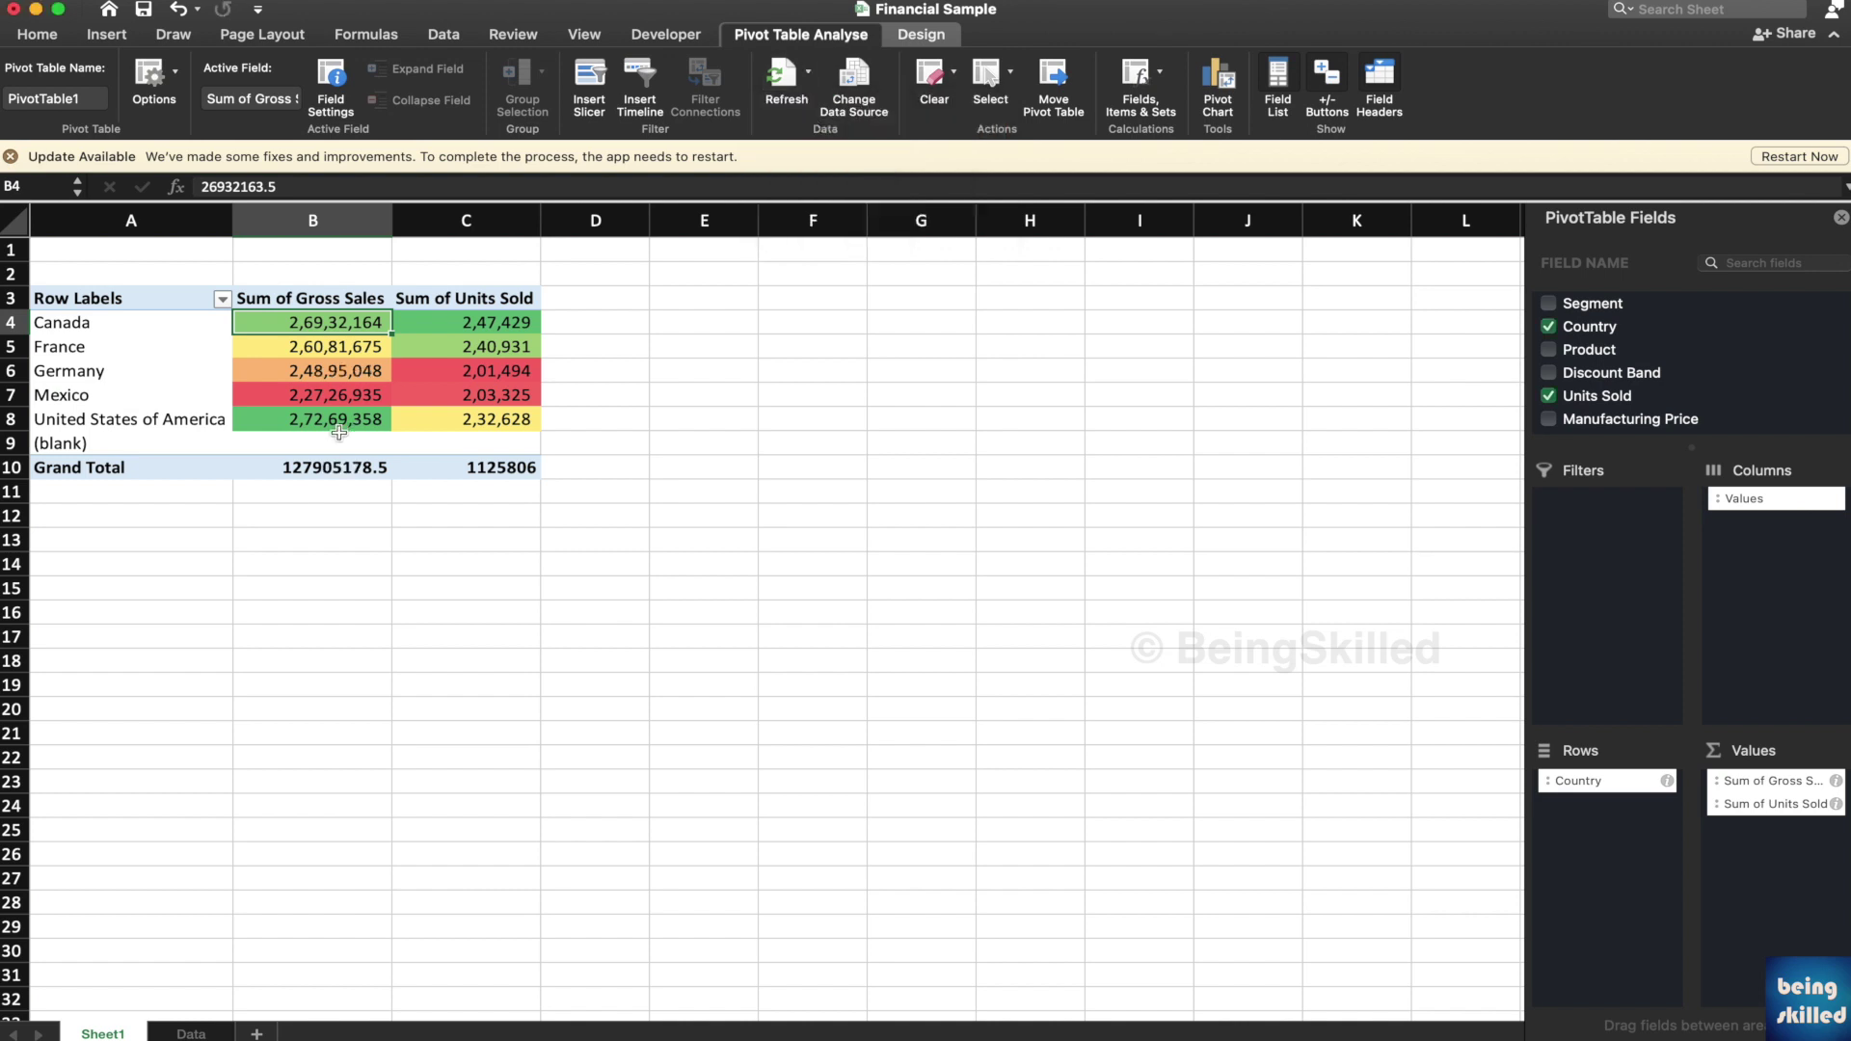
click(375, 372)
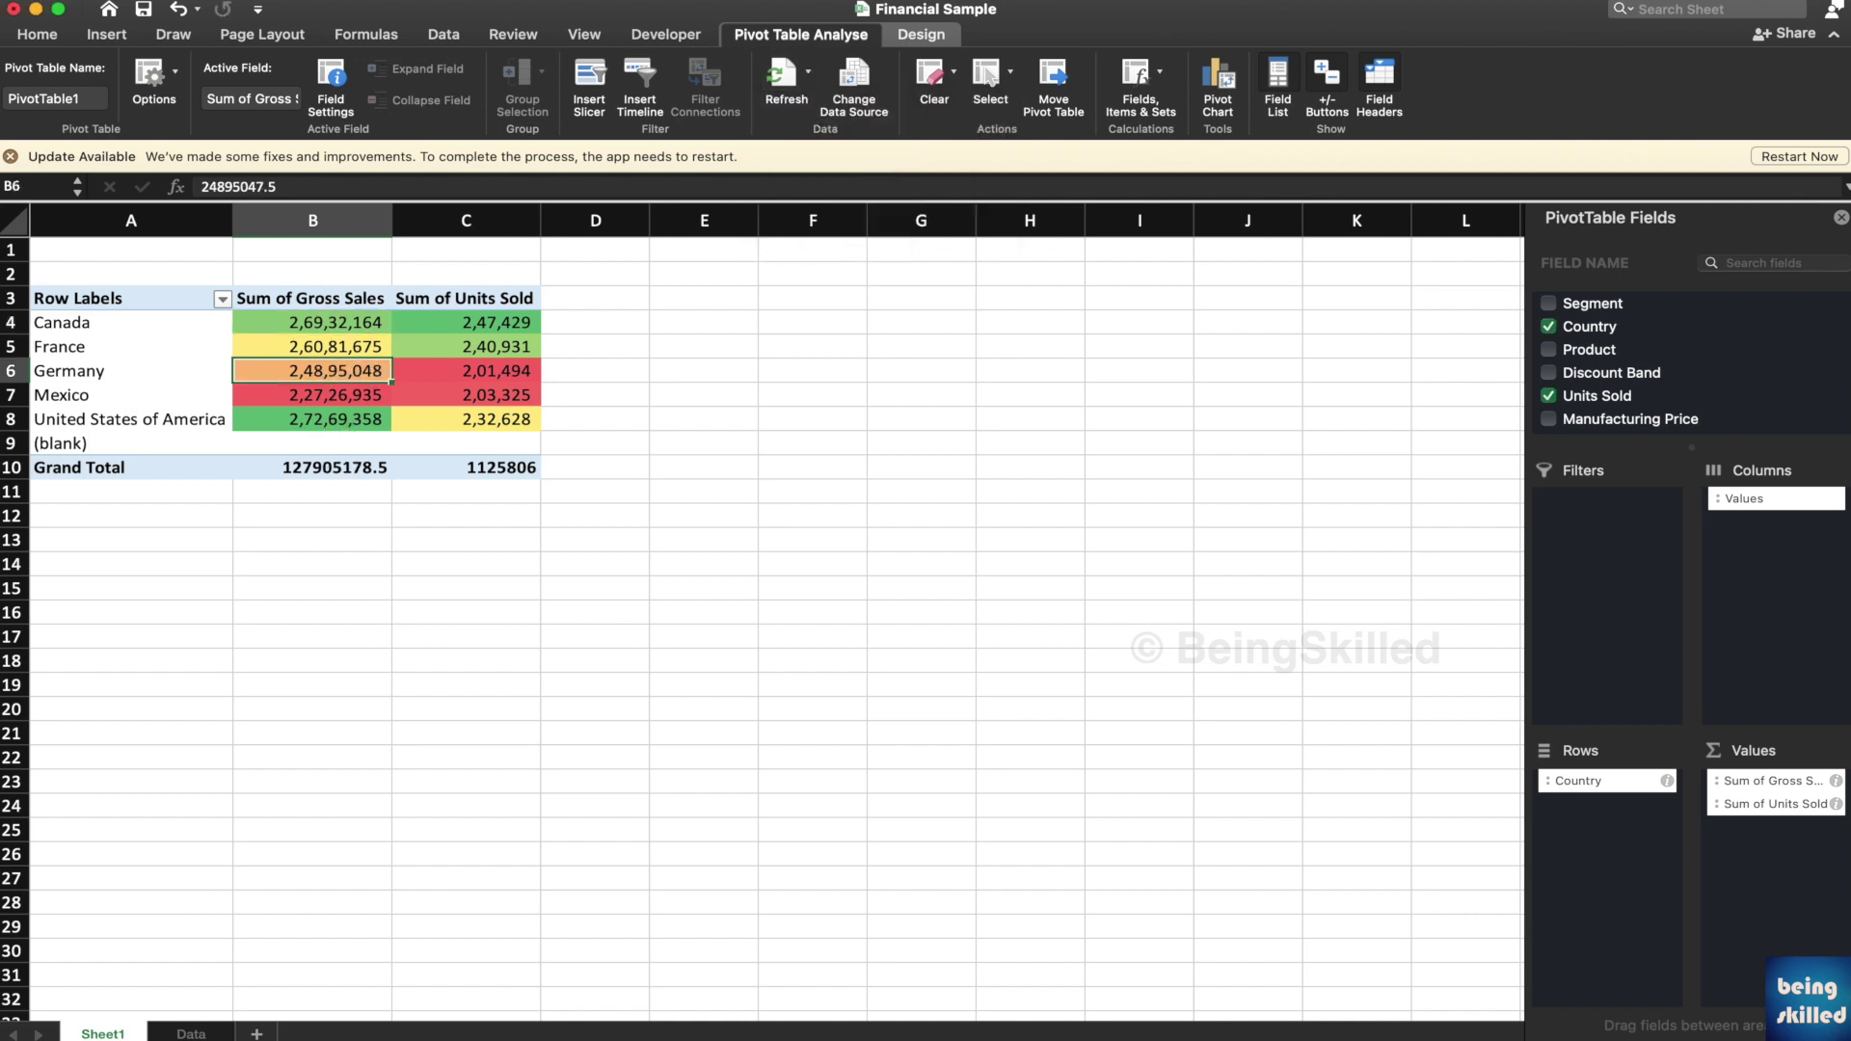
Undo the PivotTable refresh and the clearing of H3 on the Data sheet, and refresh the PivotTable on Sheet1 again.
click(192, 1034)
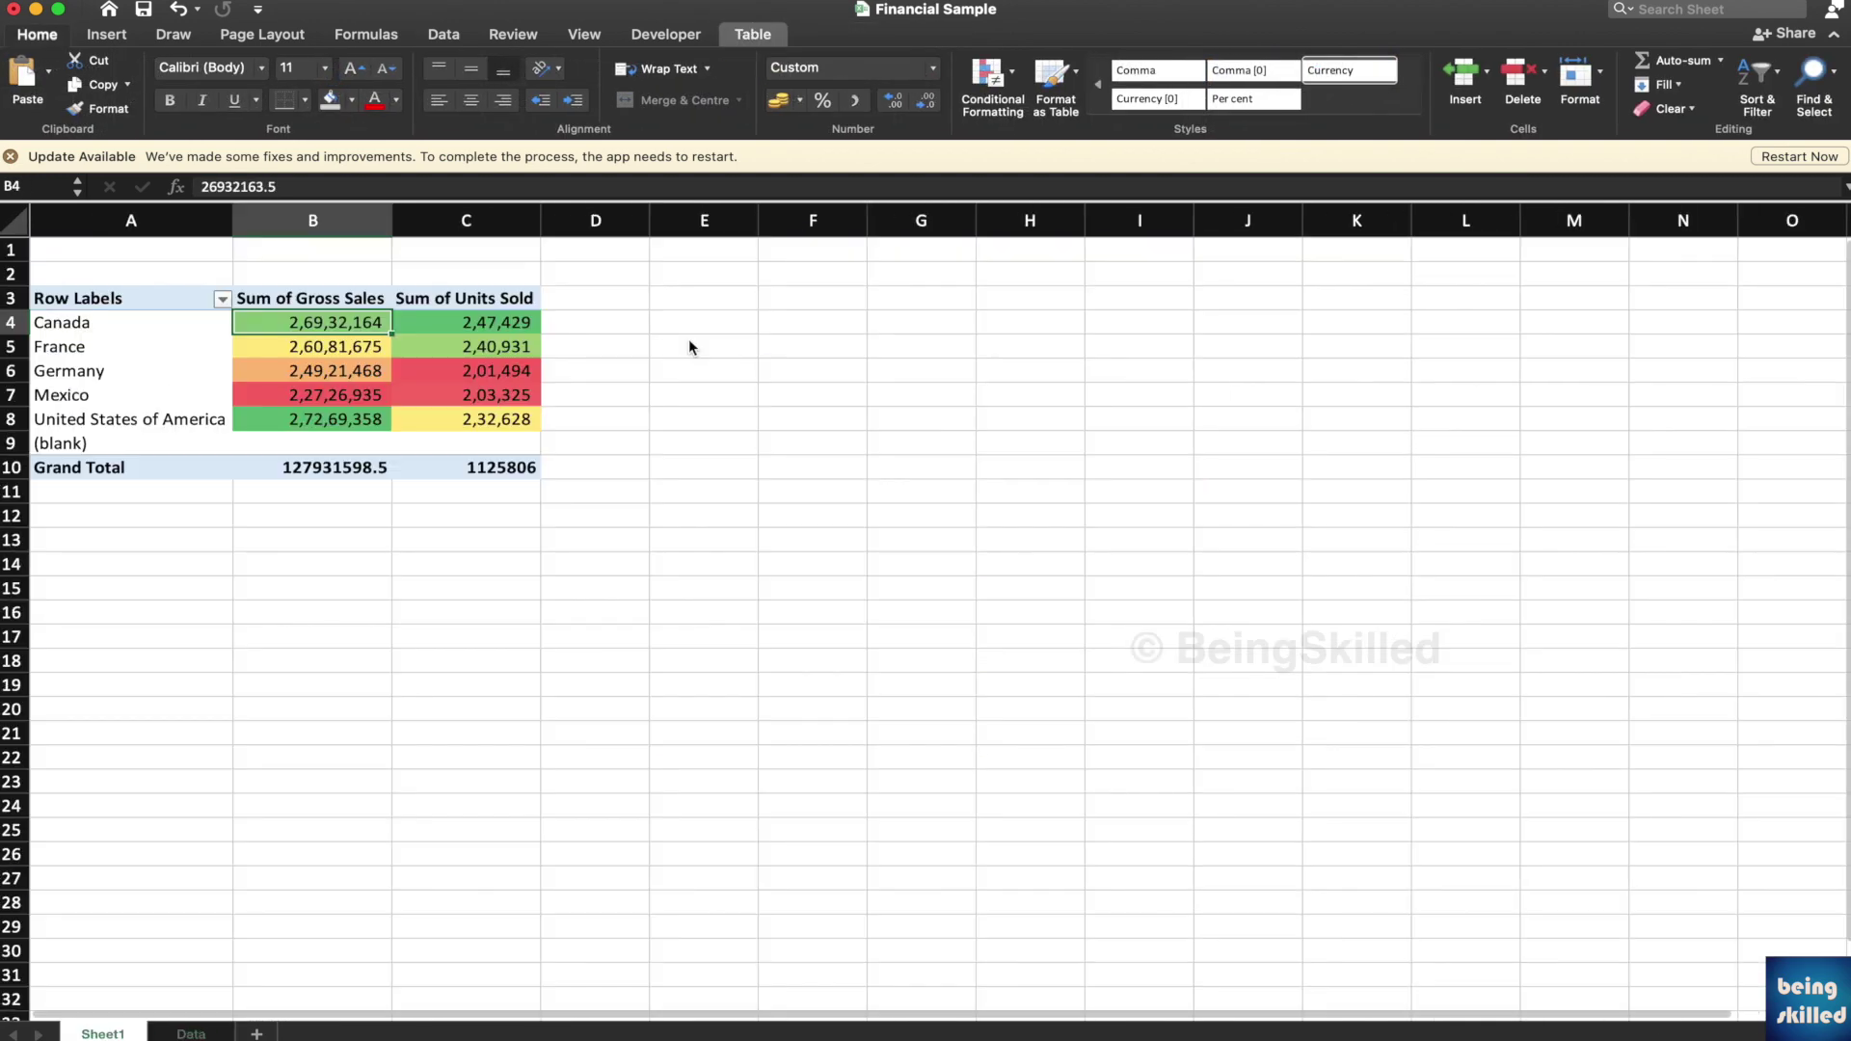
key(super+z)
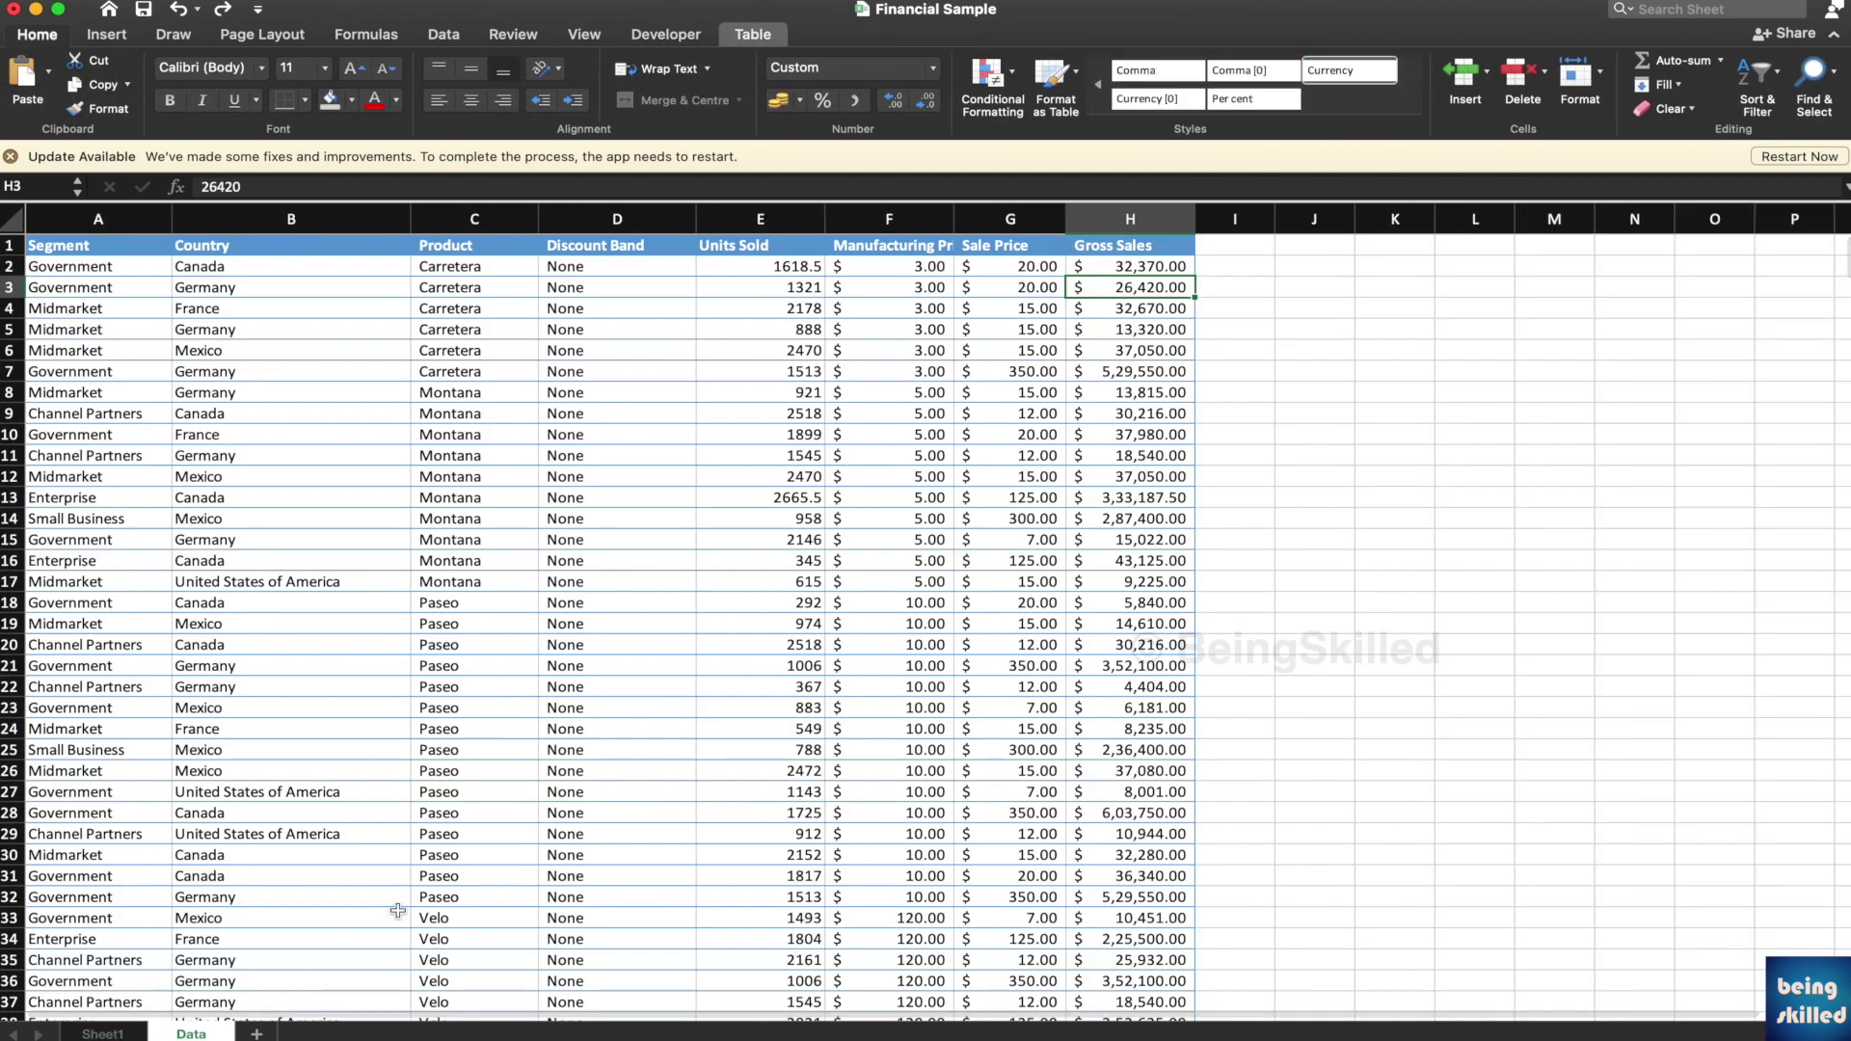
click(103, 1033)
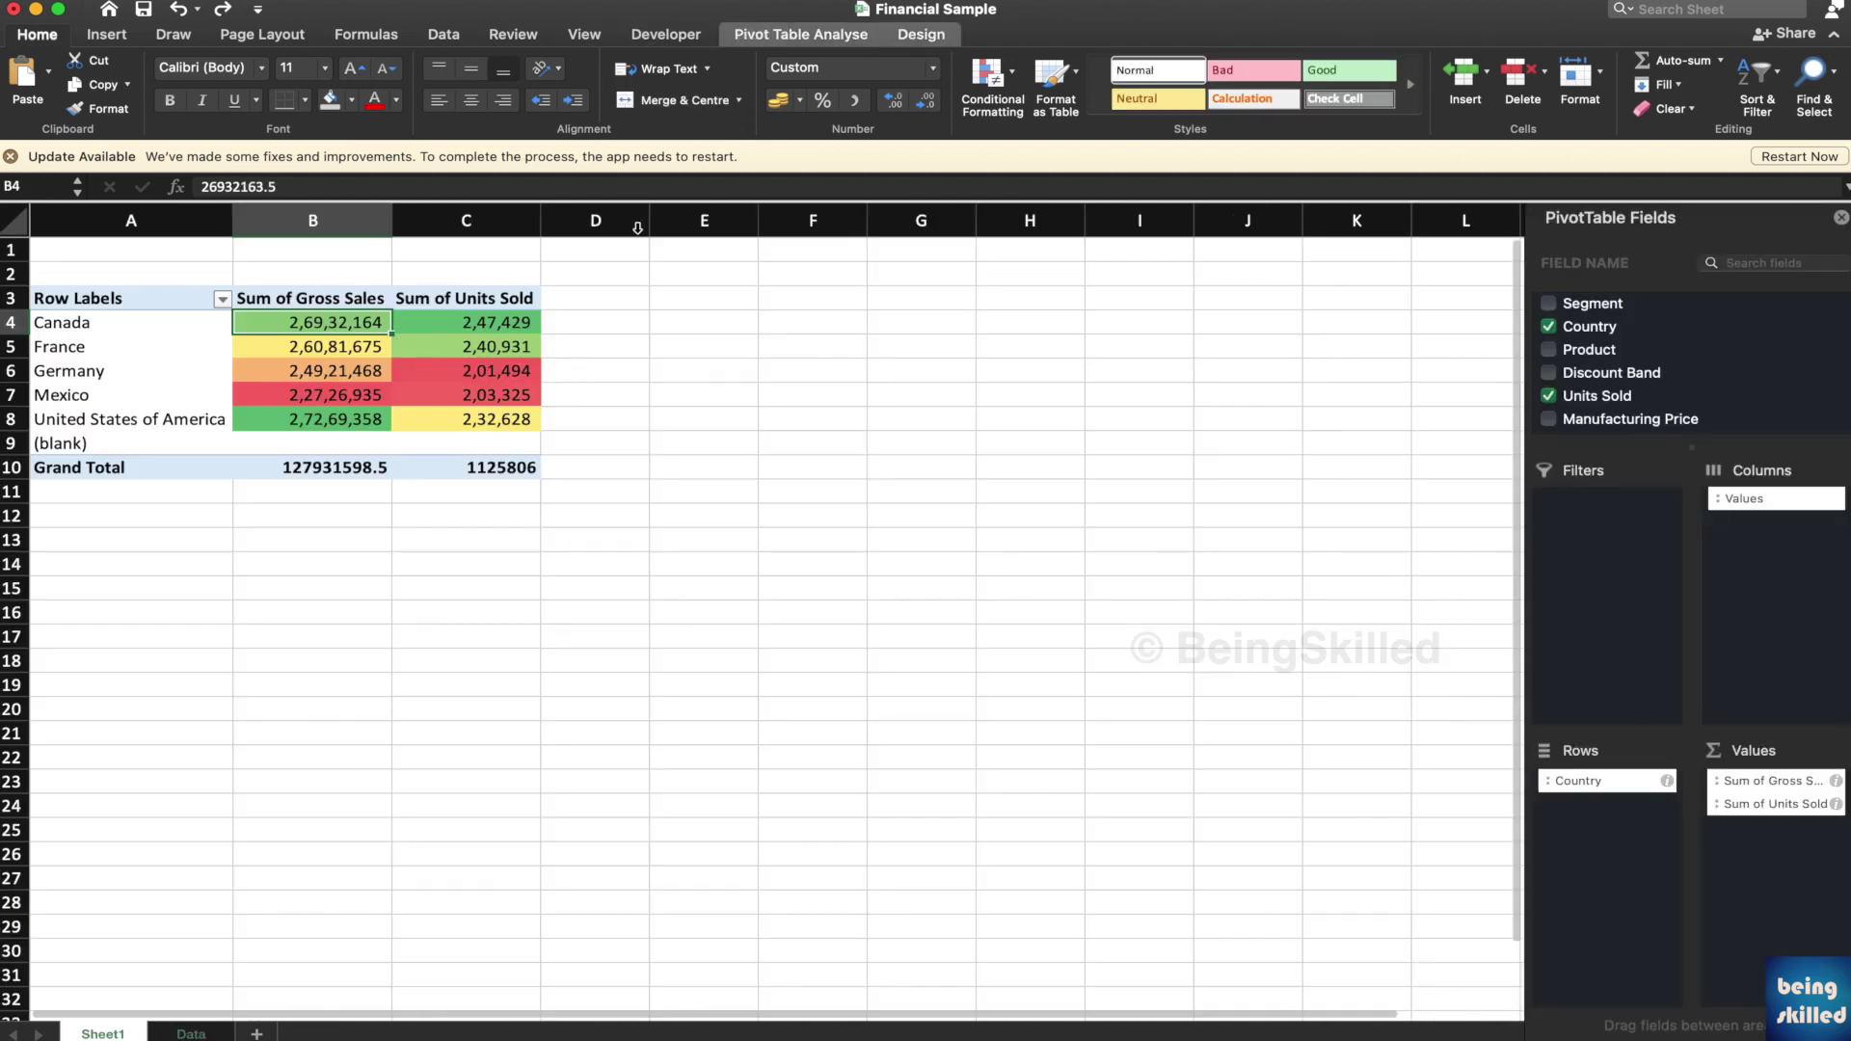
click(802, 36)
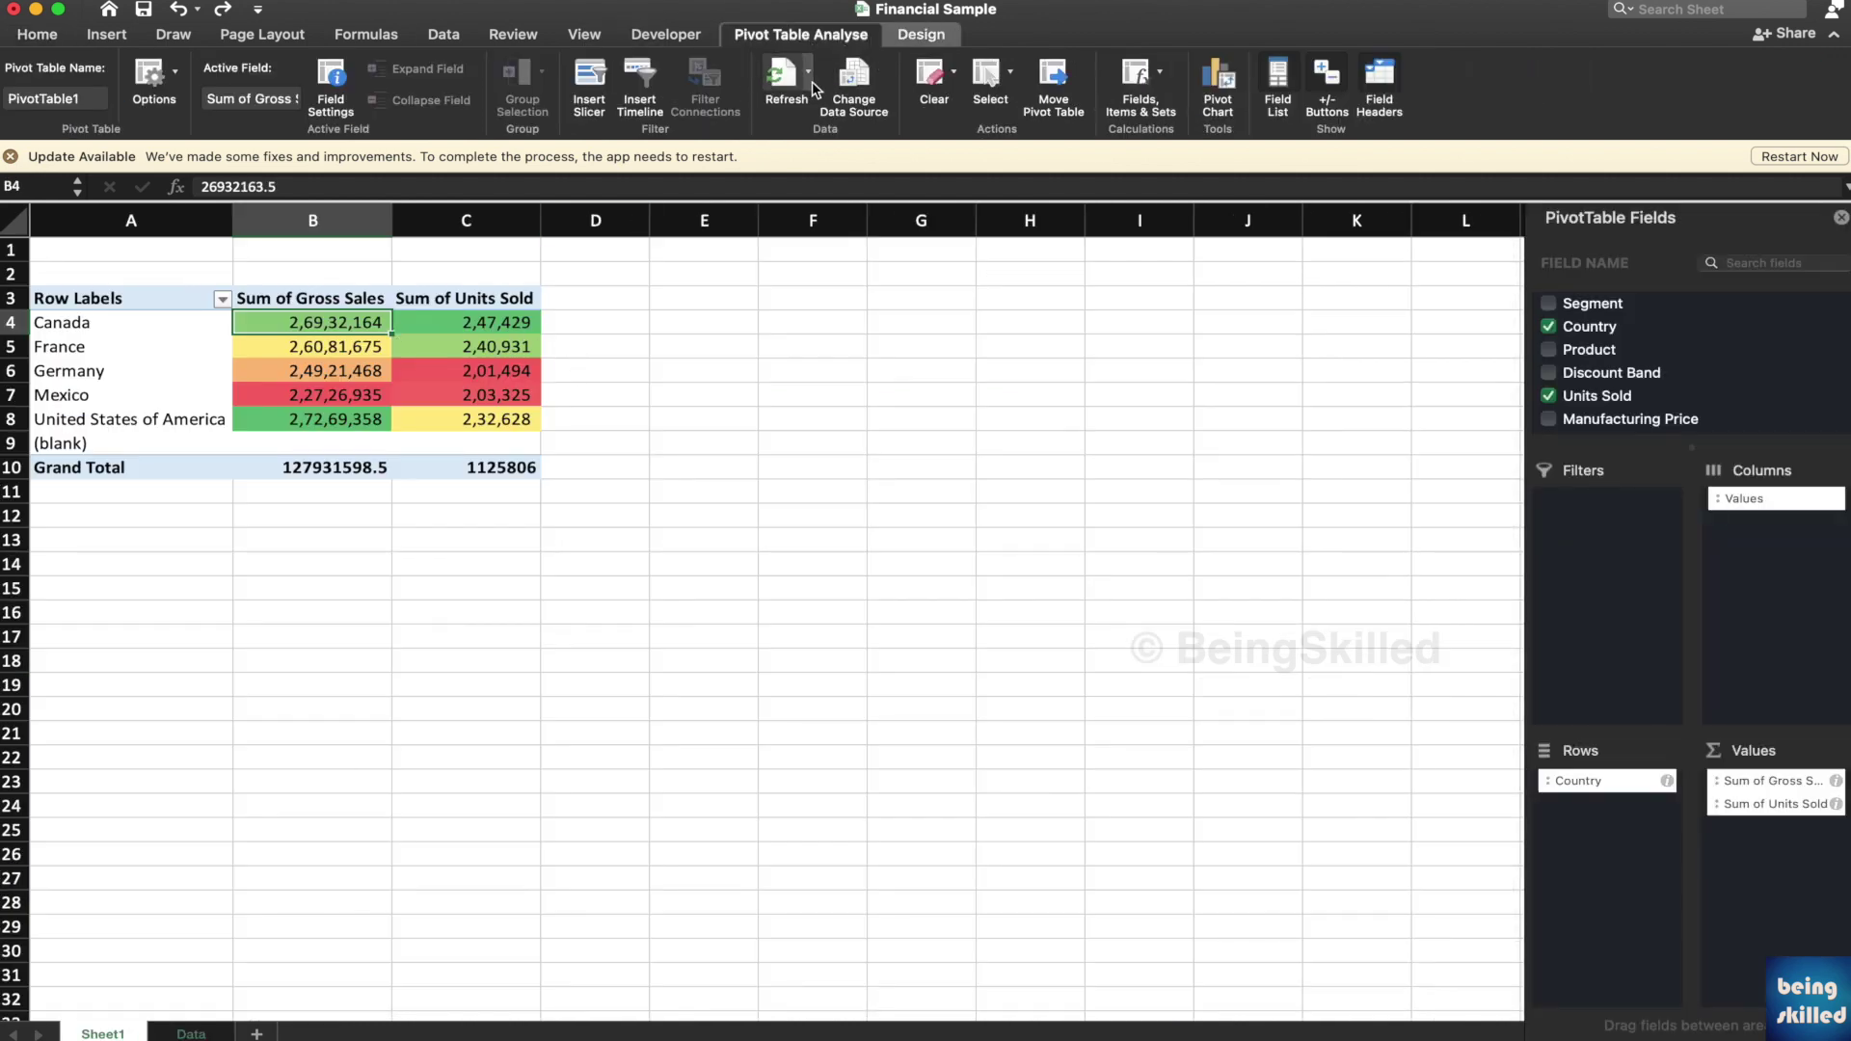
click(791, 82)
drag(143, 419, 432, 307)
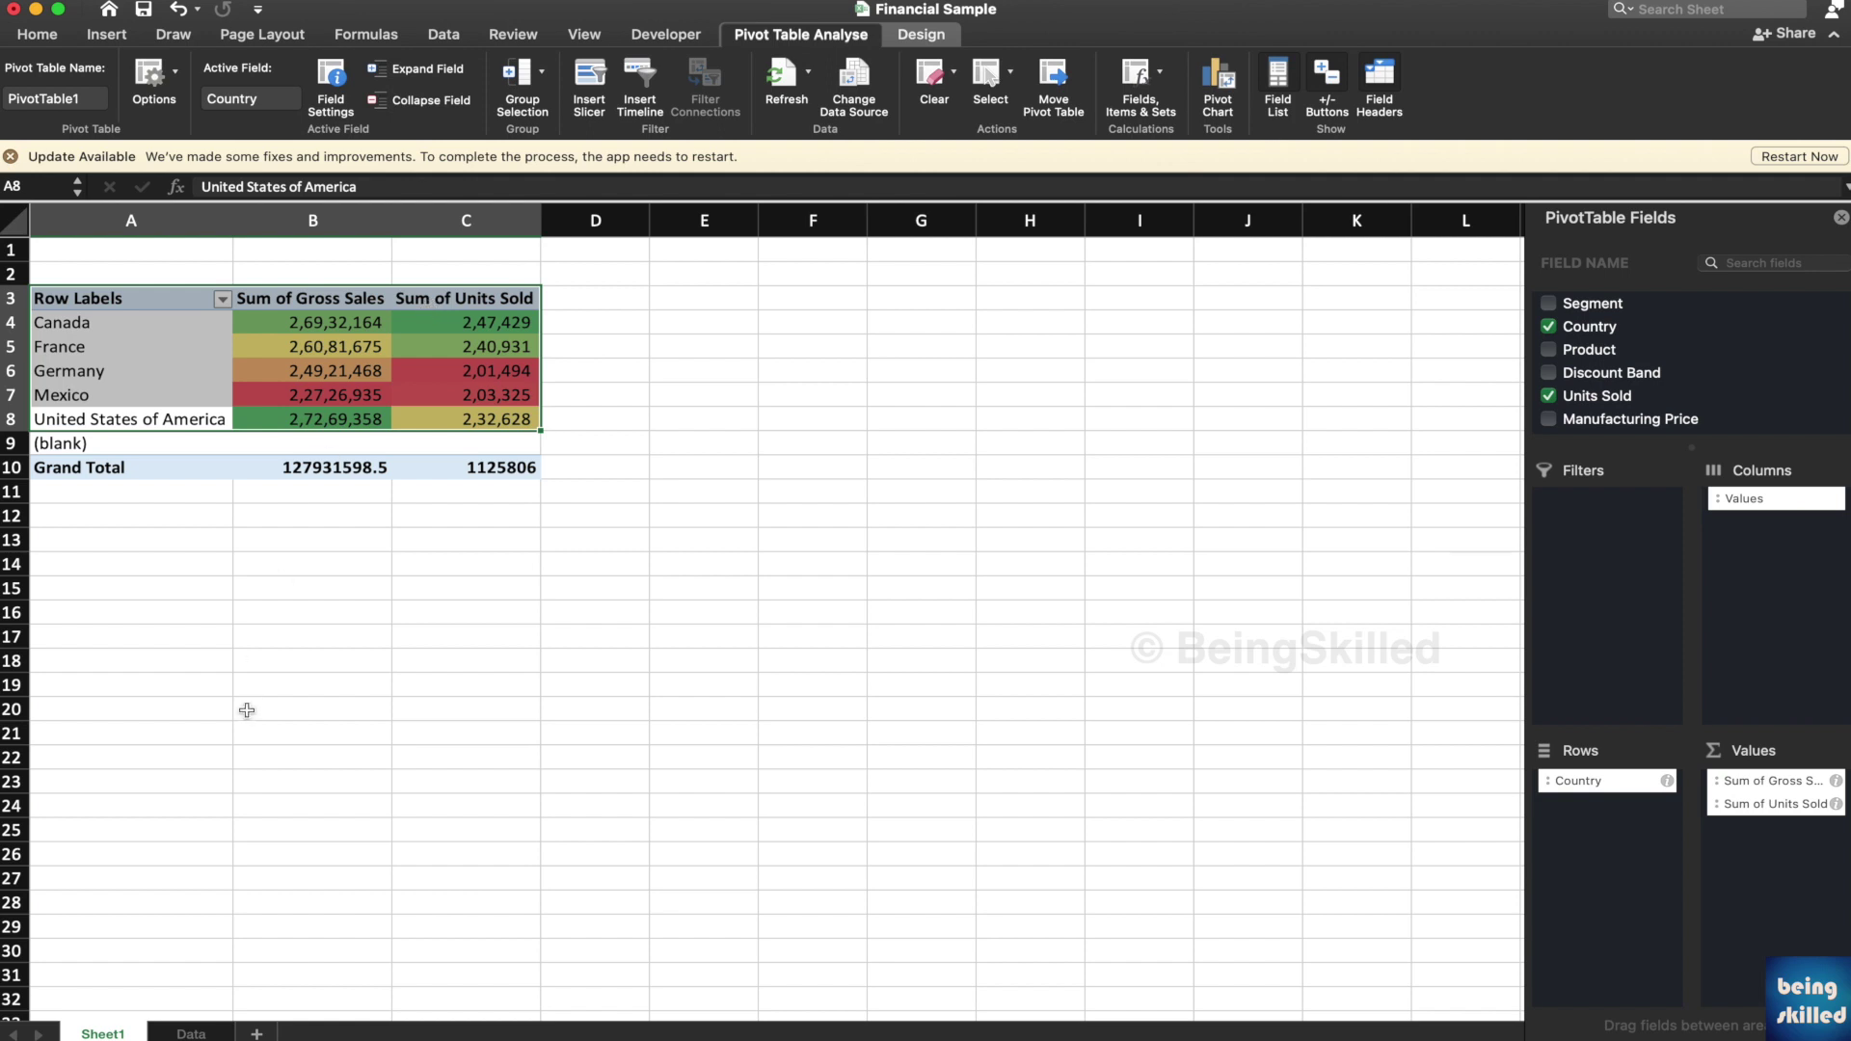
click(267, 660)
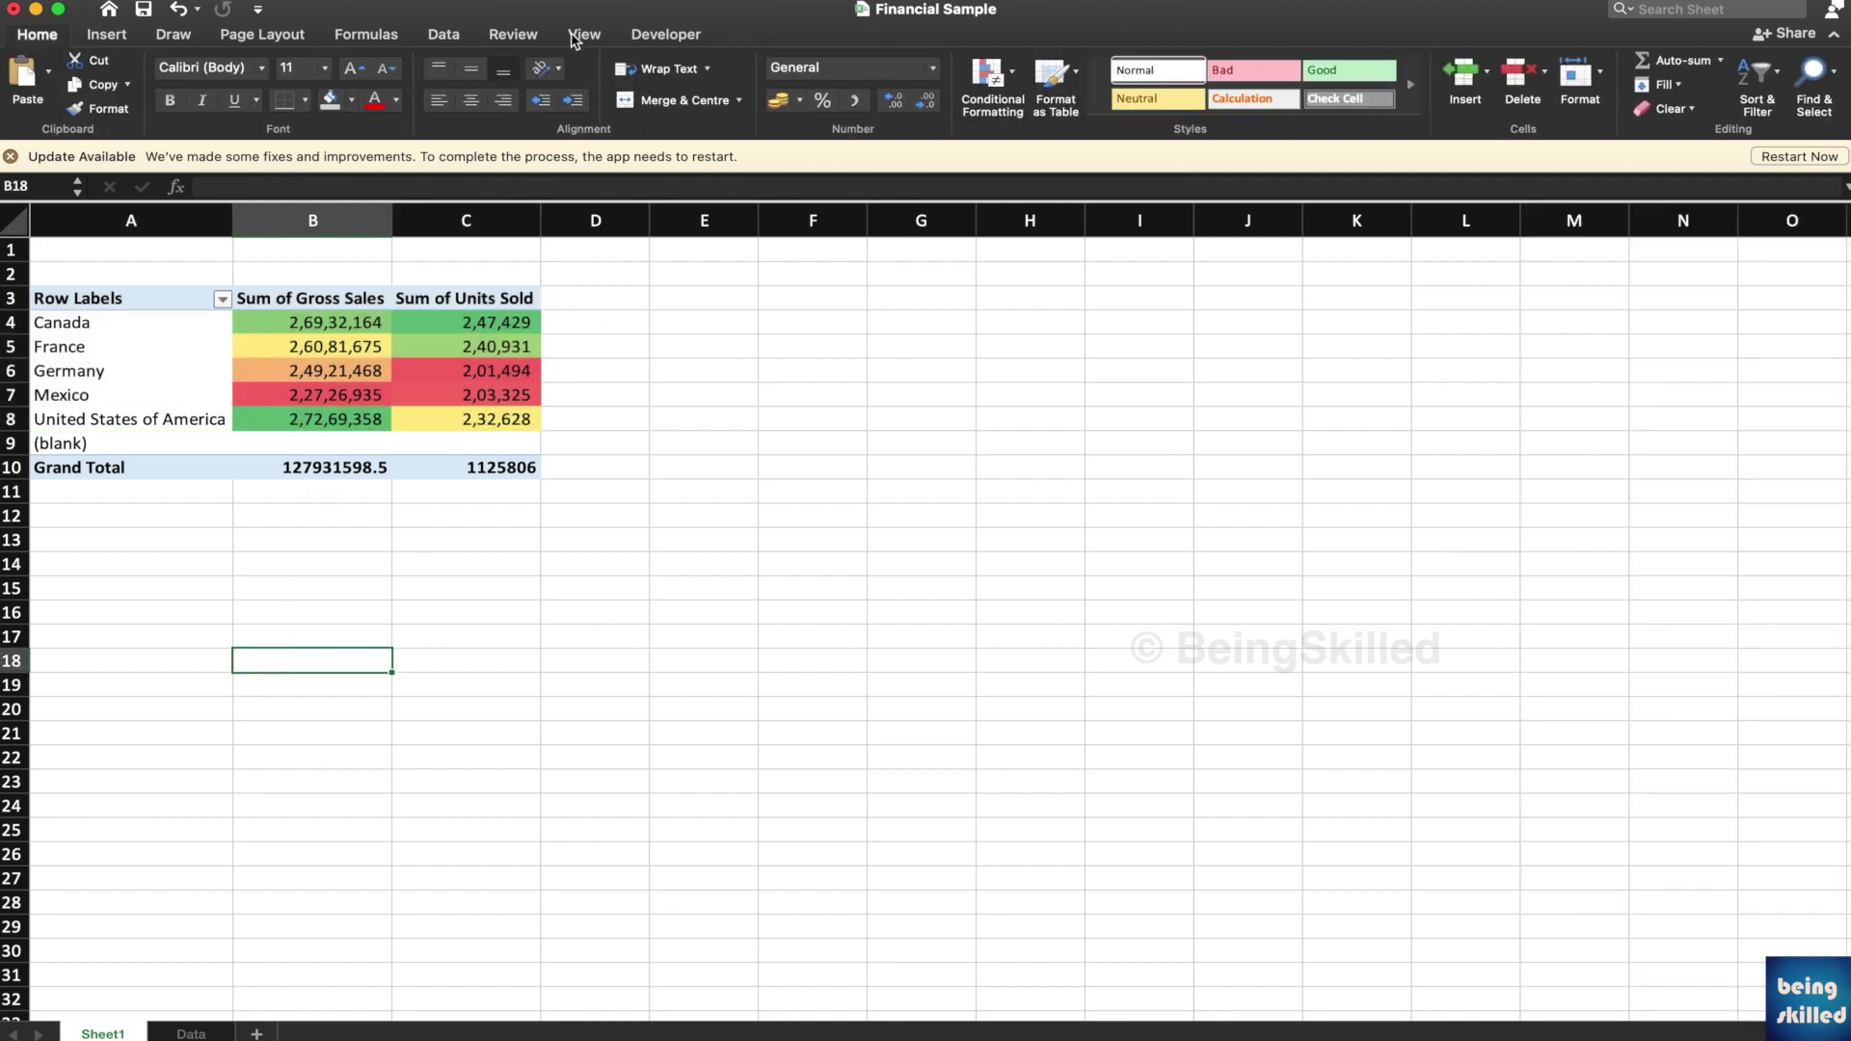
Add Gross Sales to the PivotTable values a second time and summarise it by Average.
click(397, 328)
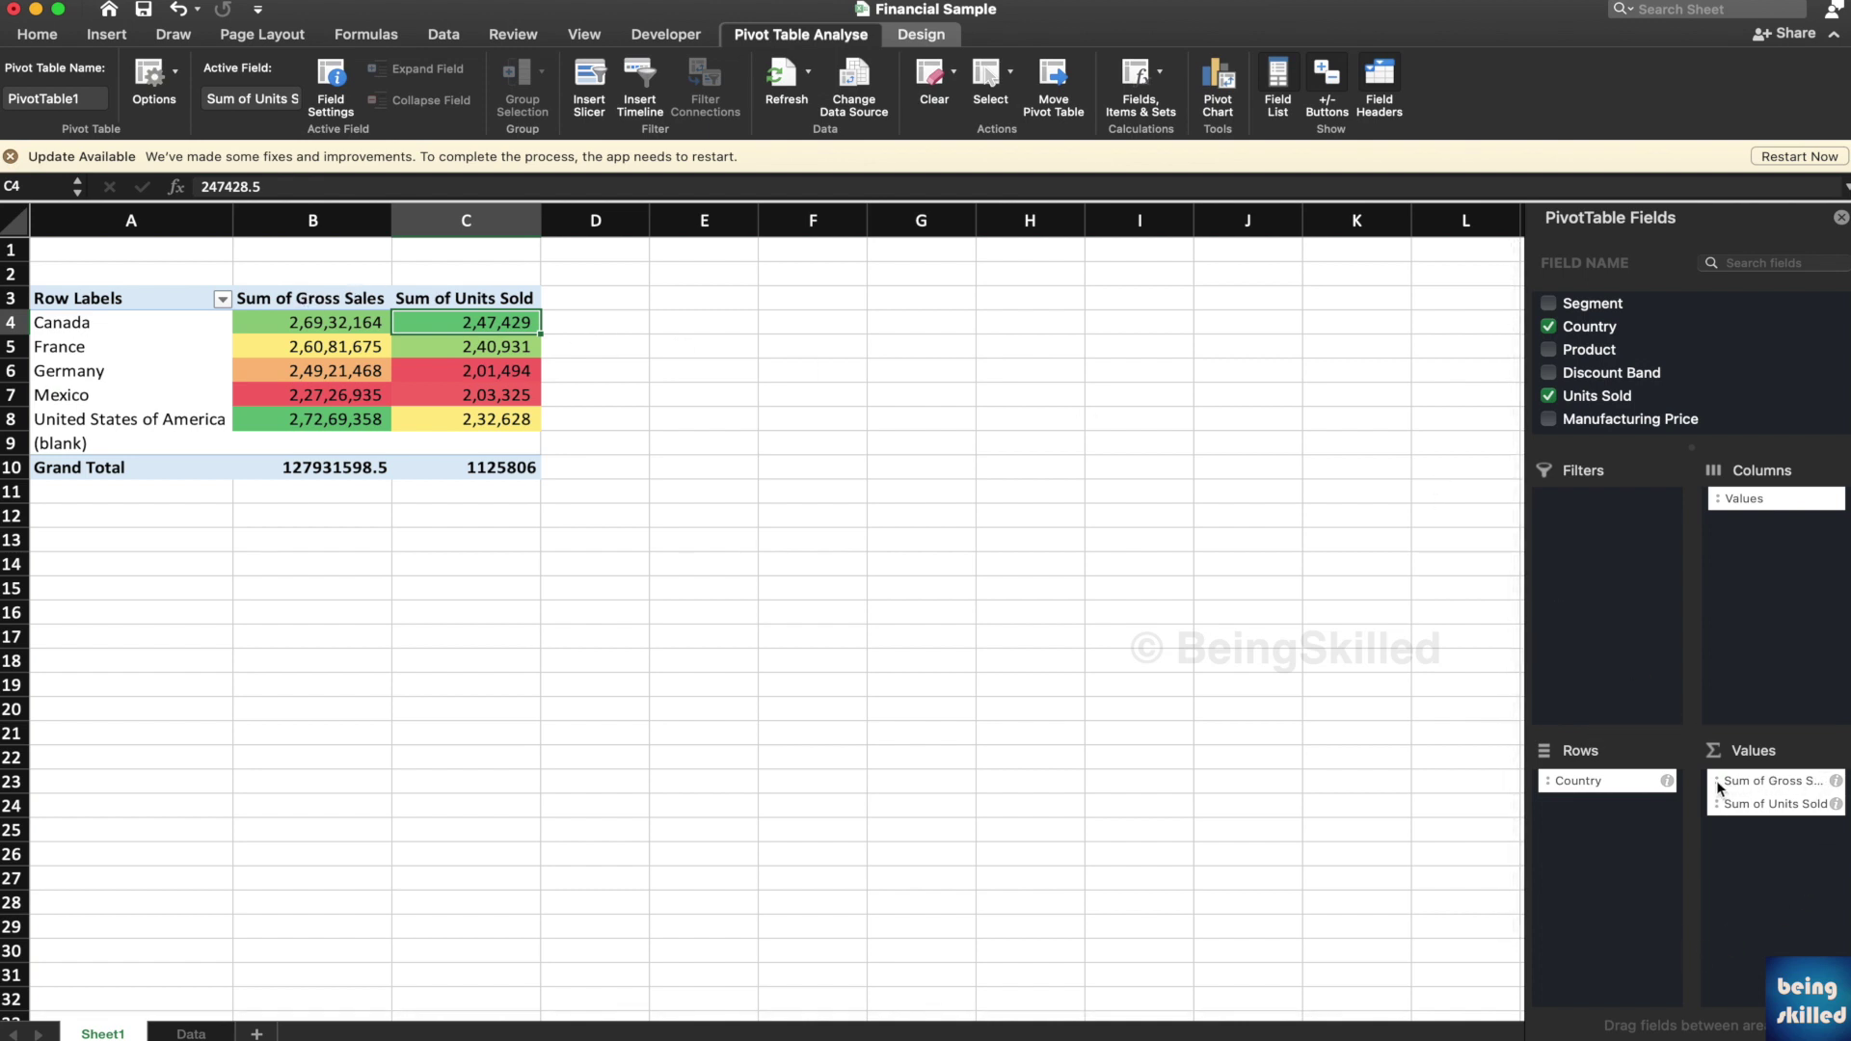
drag(1716, 779, 1731, 836)
click(1731, 837)
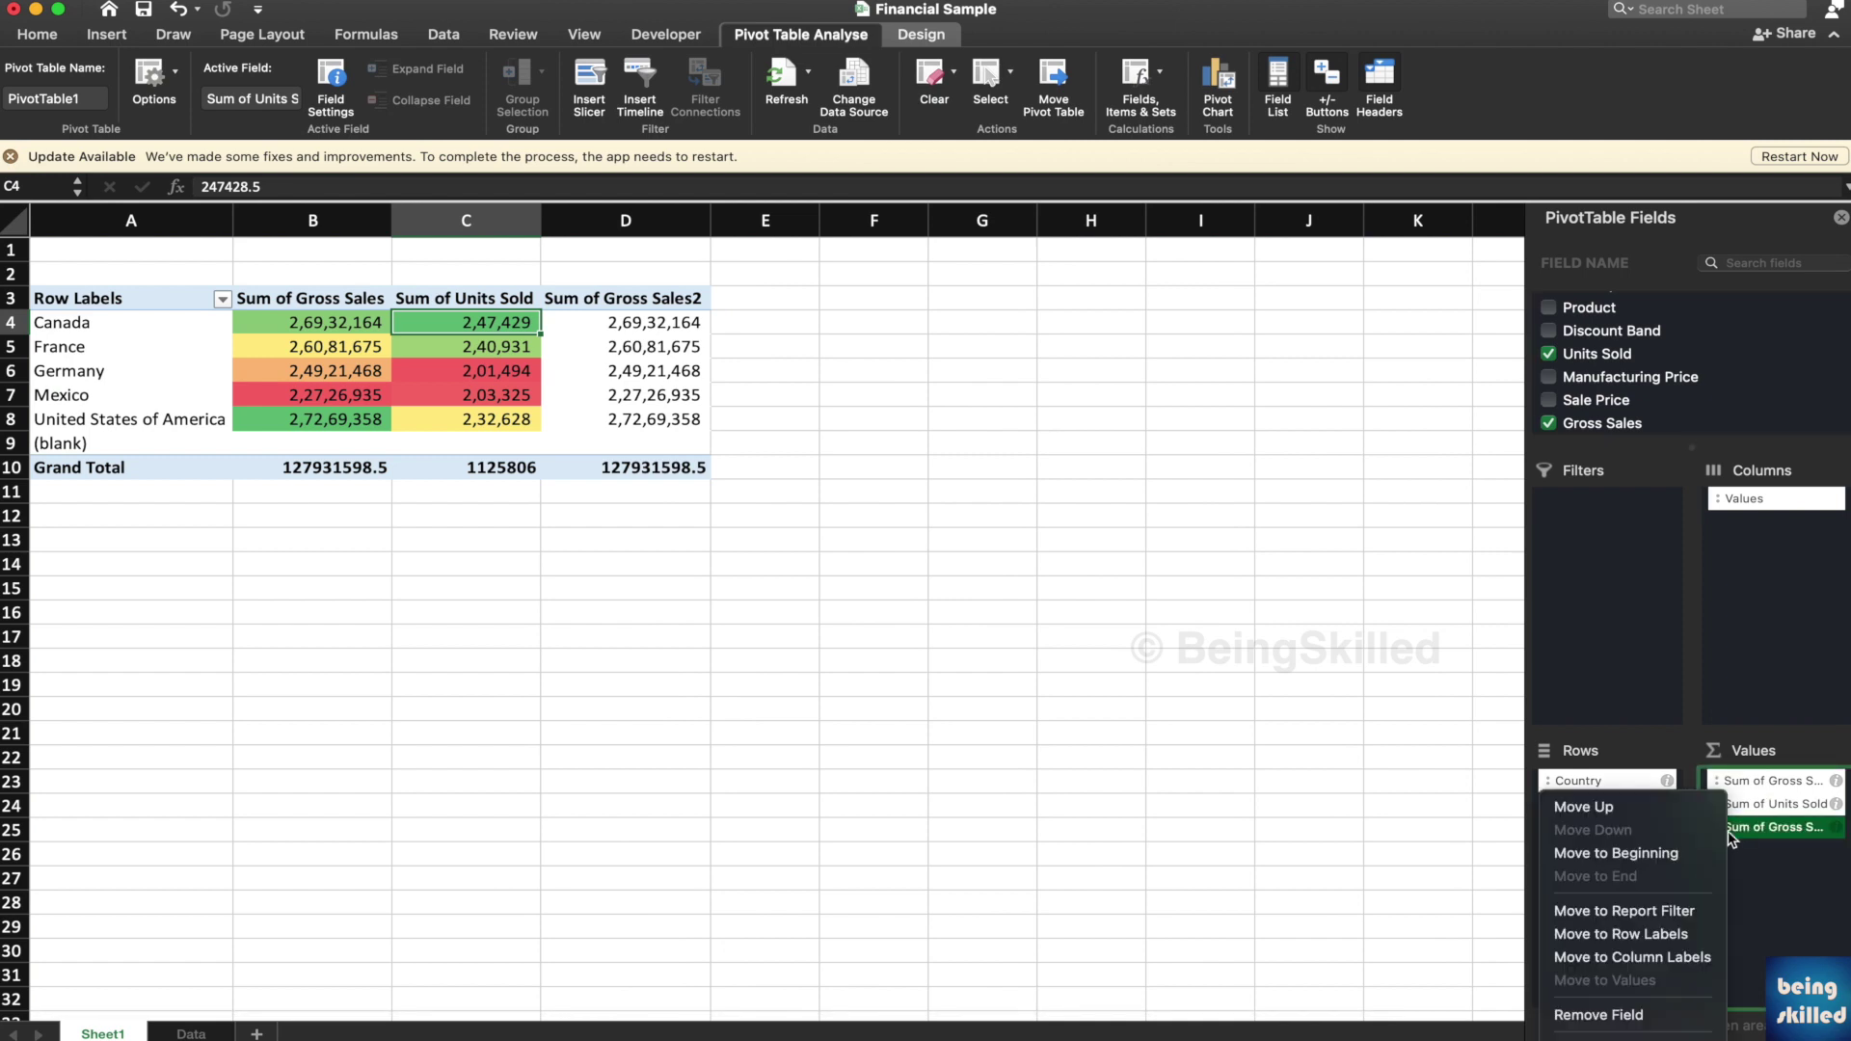
click(1590, 1037)
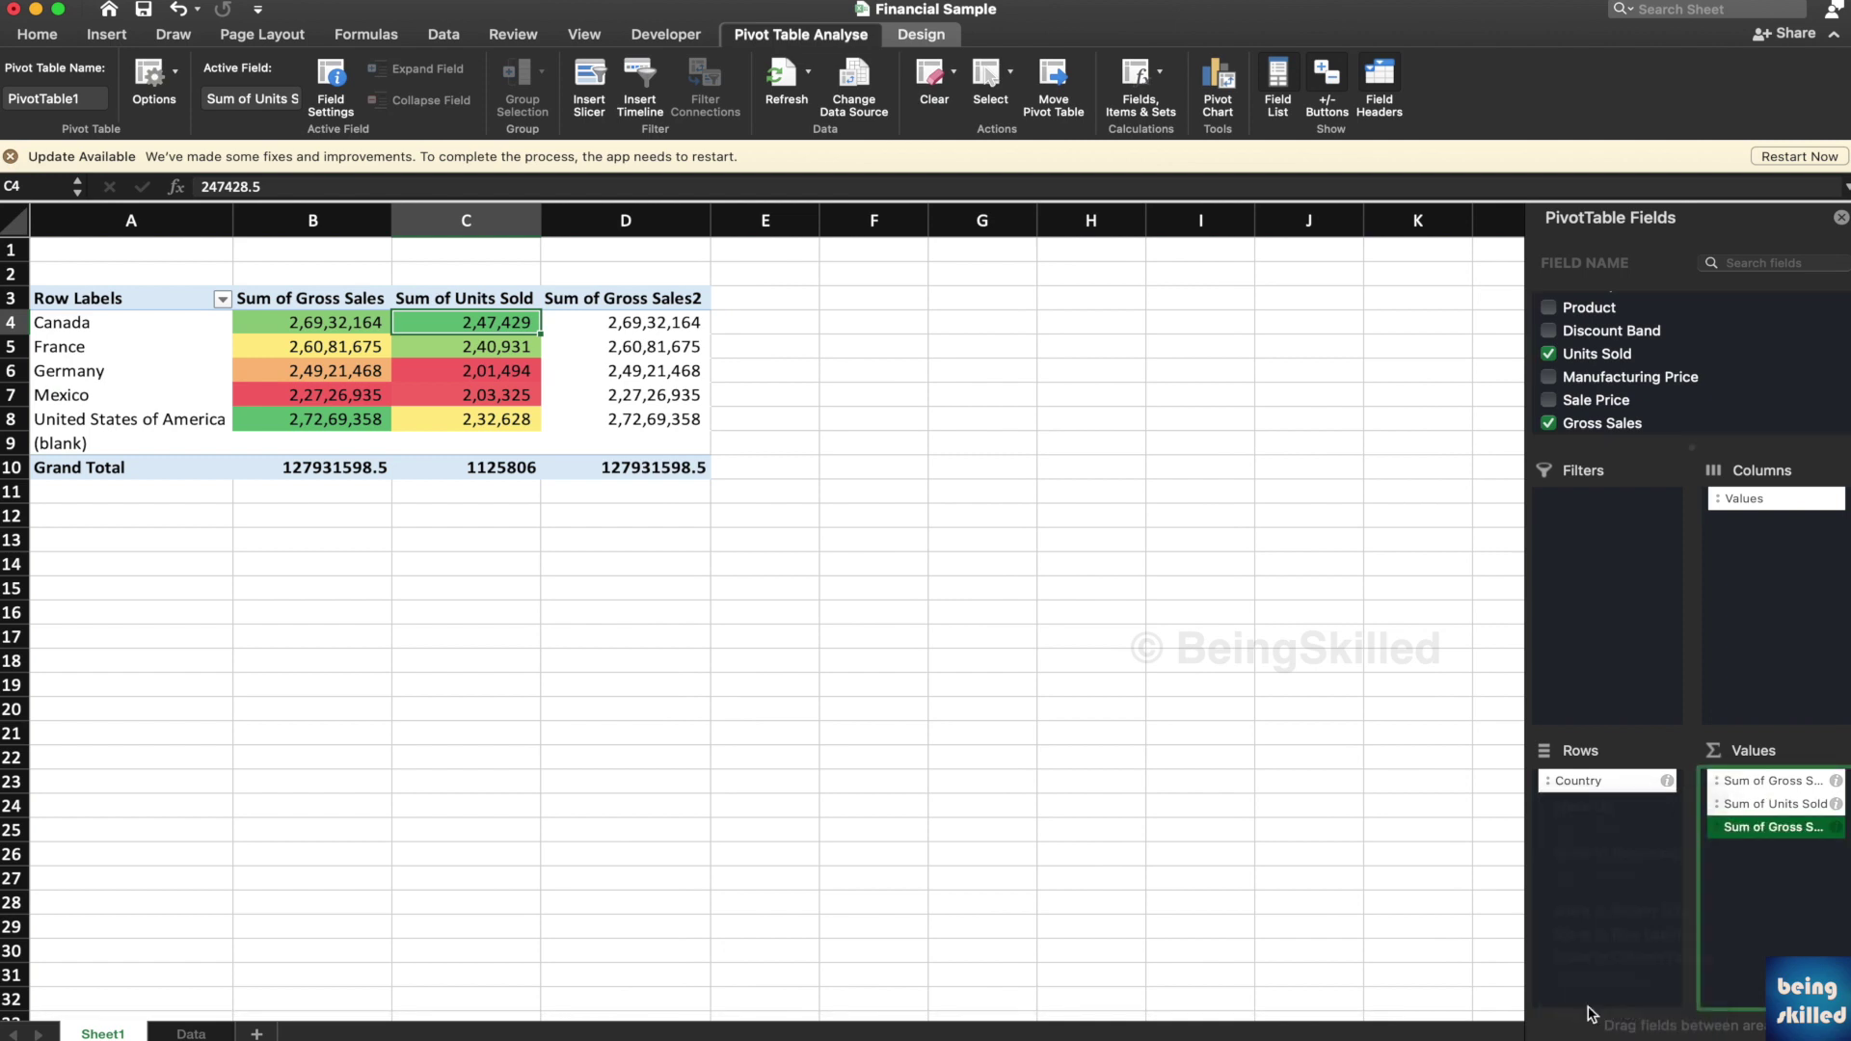
click(812, 367)
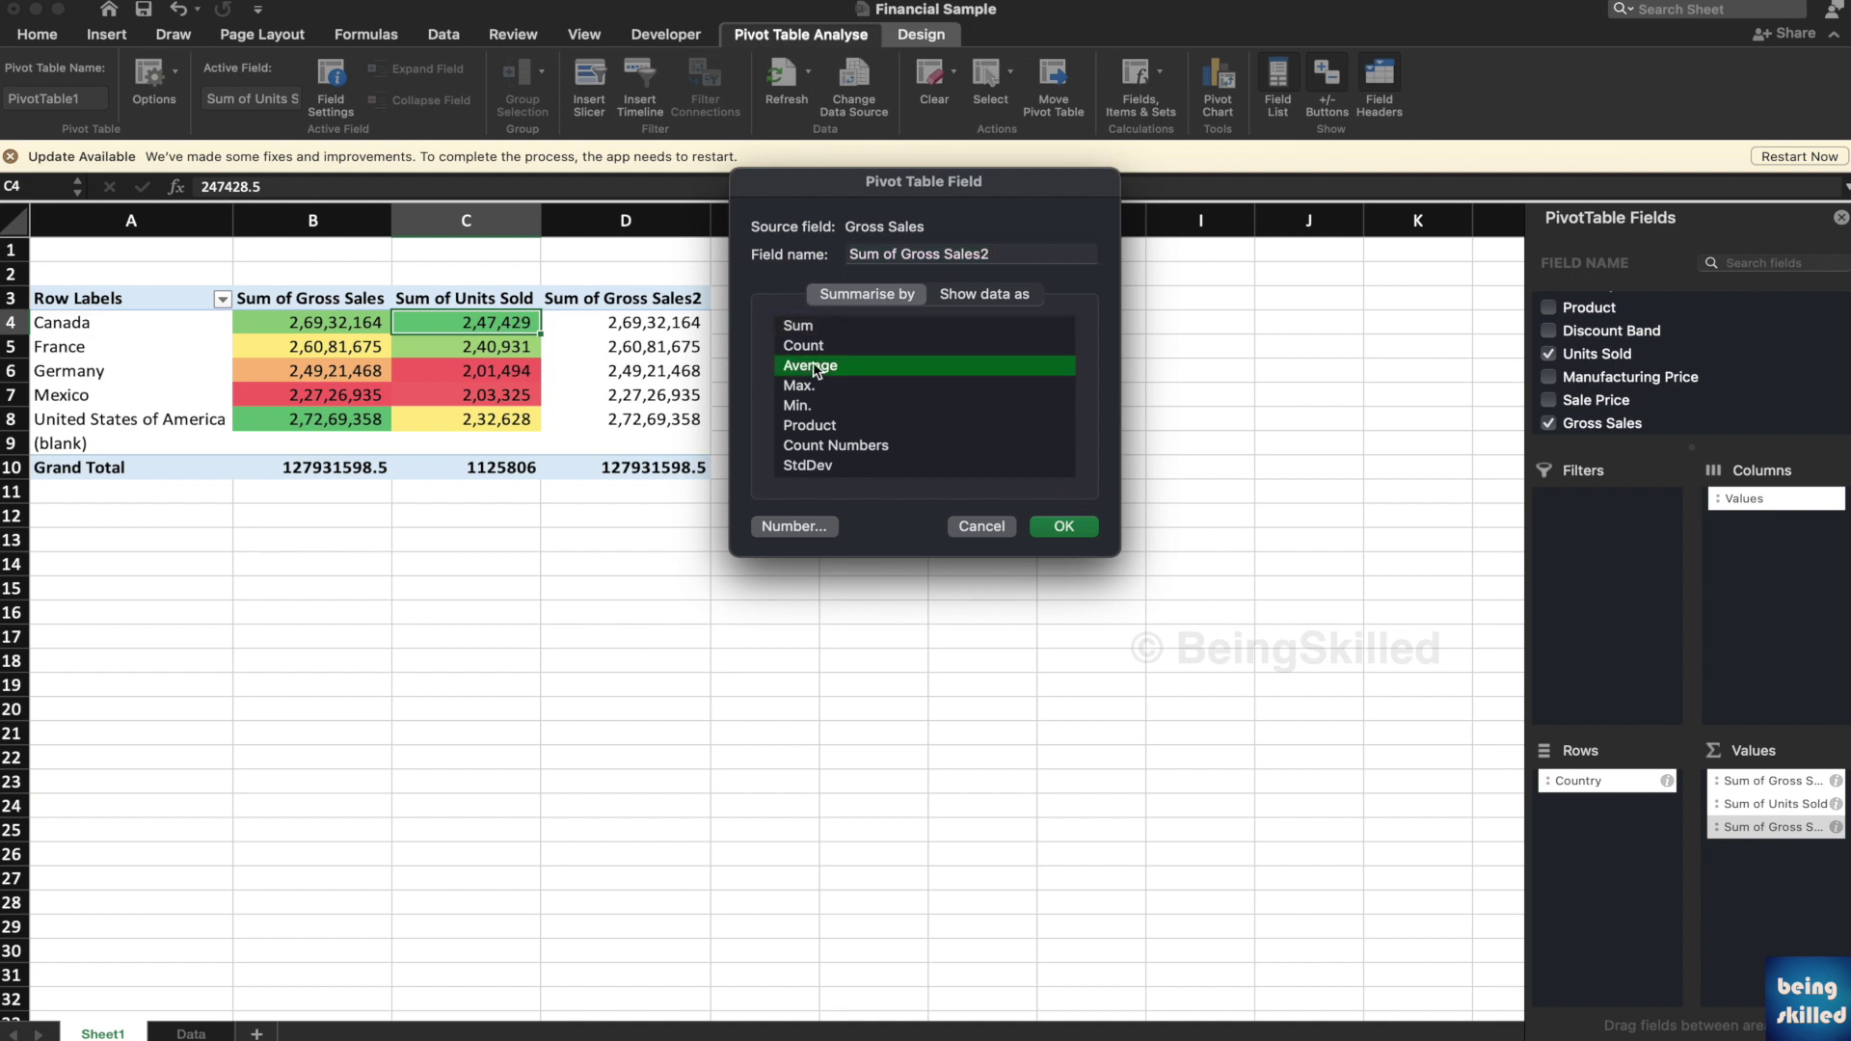
click(1078, 531)
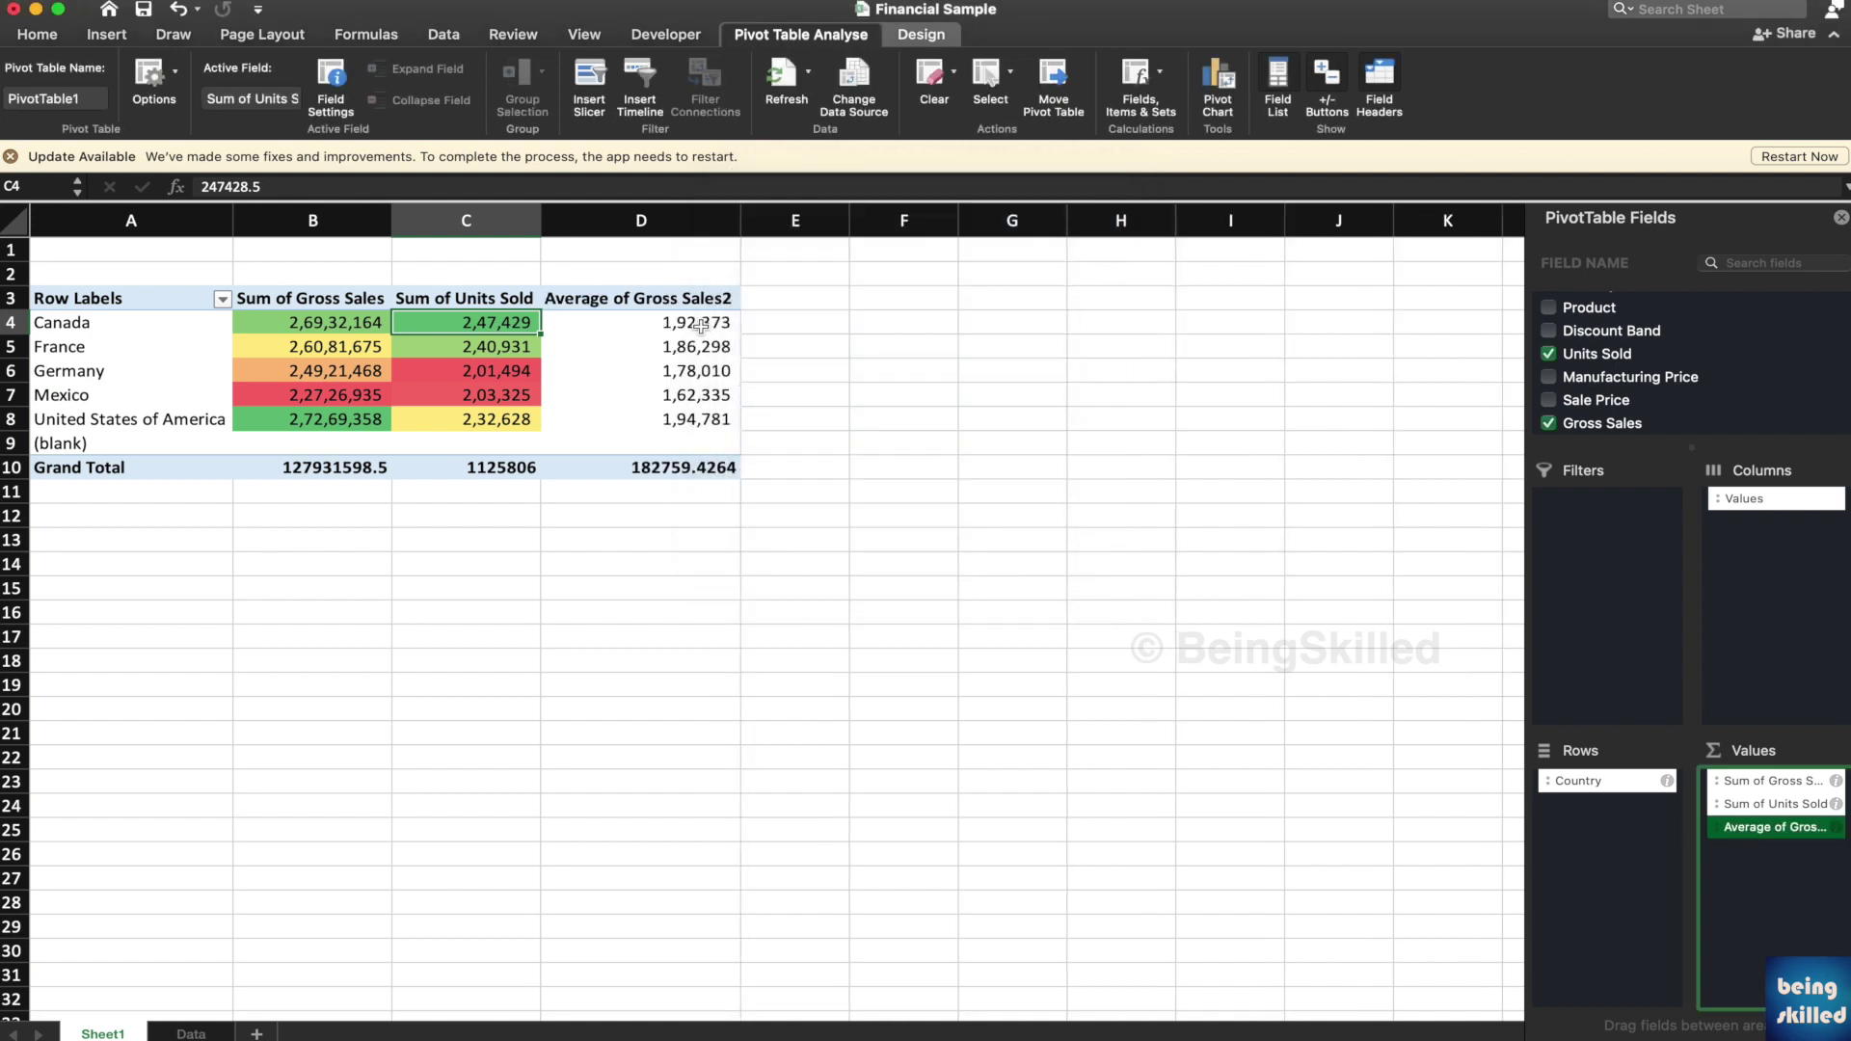
Apply the green-yellow-red colour scale to the average gross sales of the five countries in D4:D8.
drag(701, 326, 701, 417)
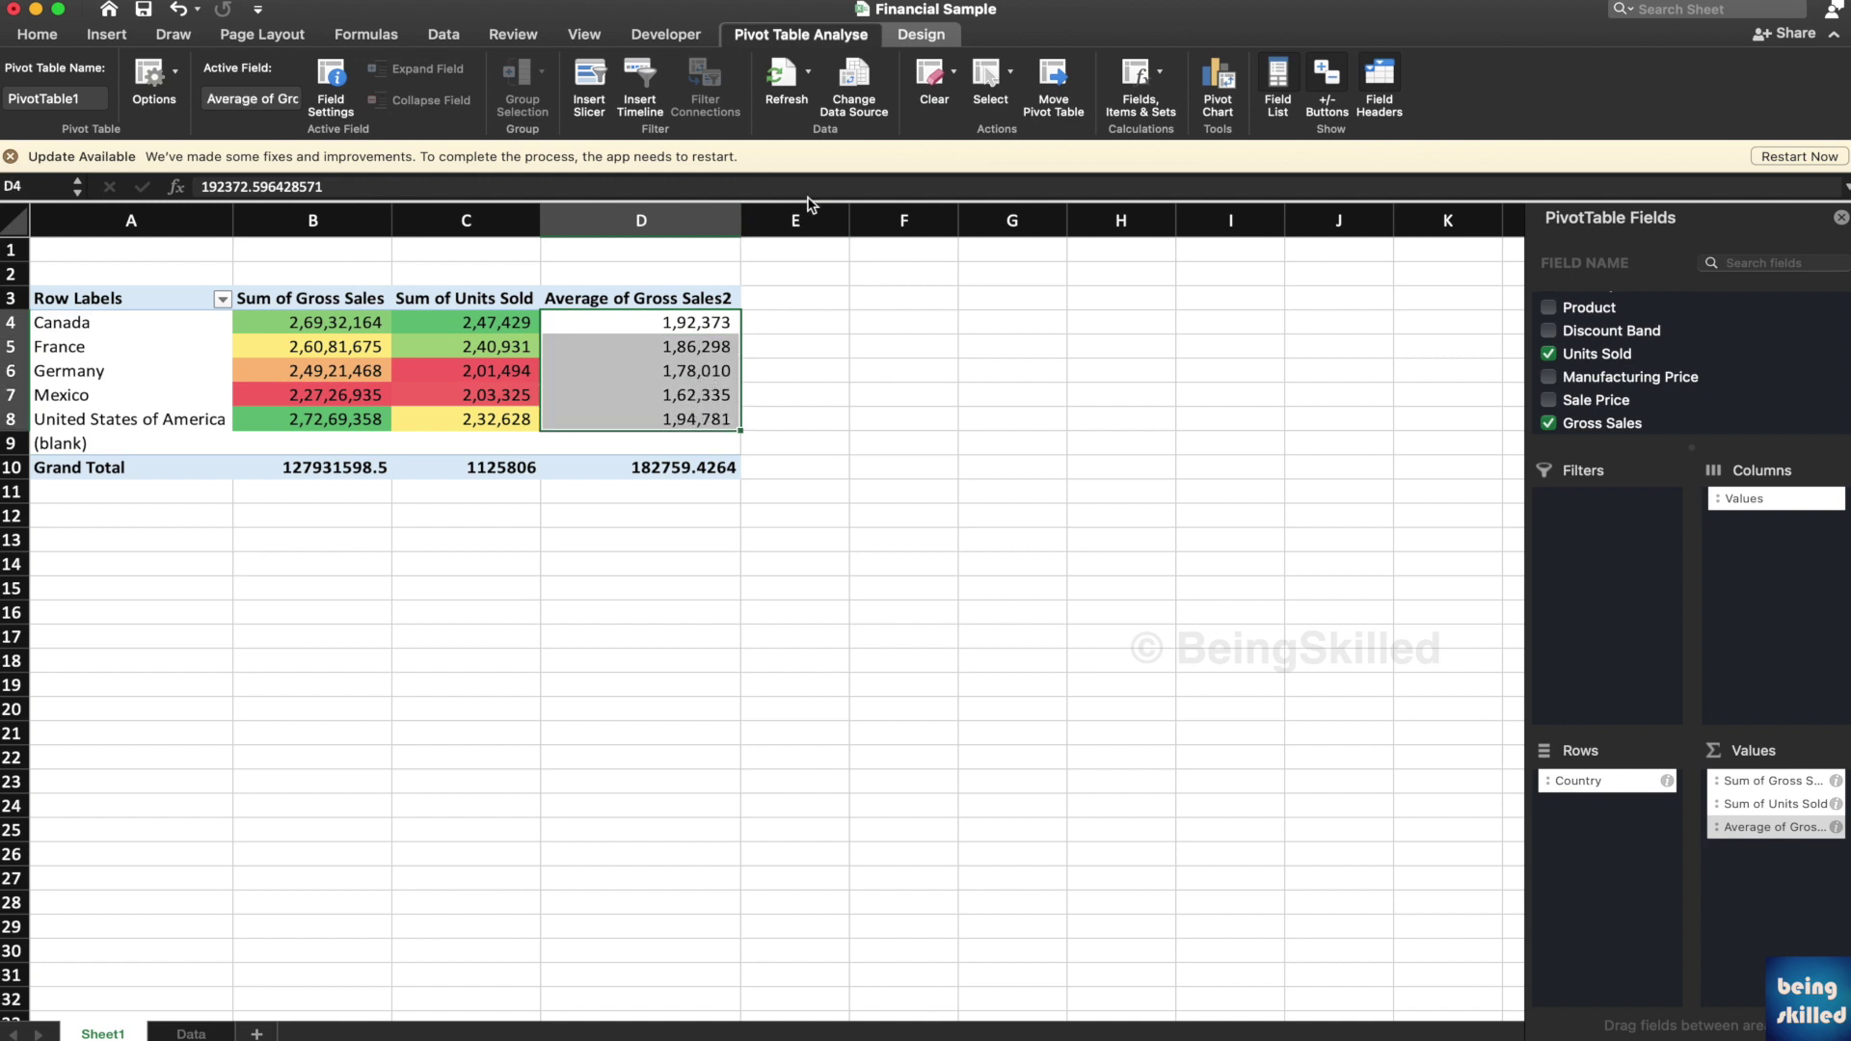
click(747, 44)
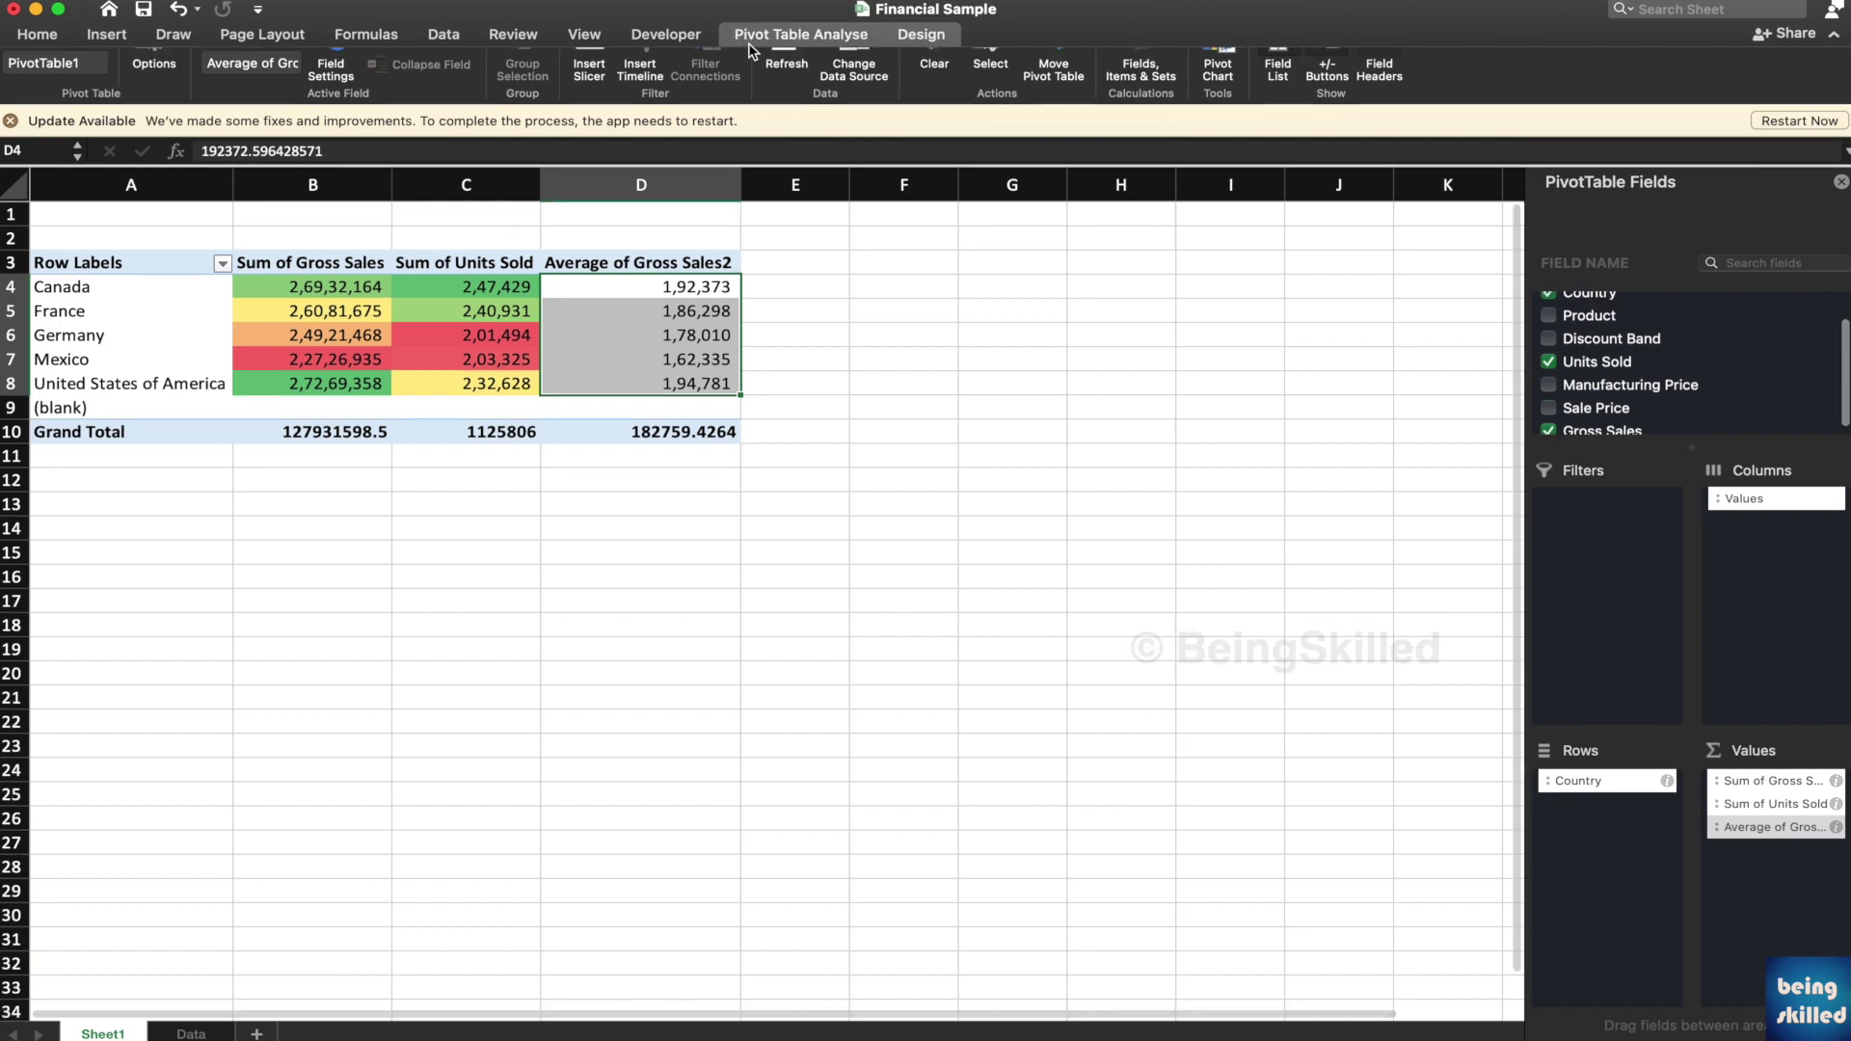
click(67, 35)
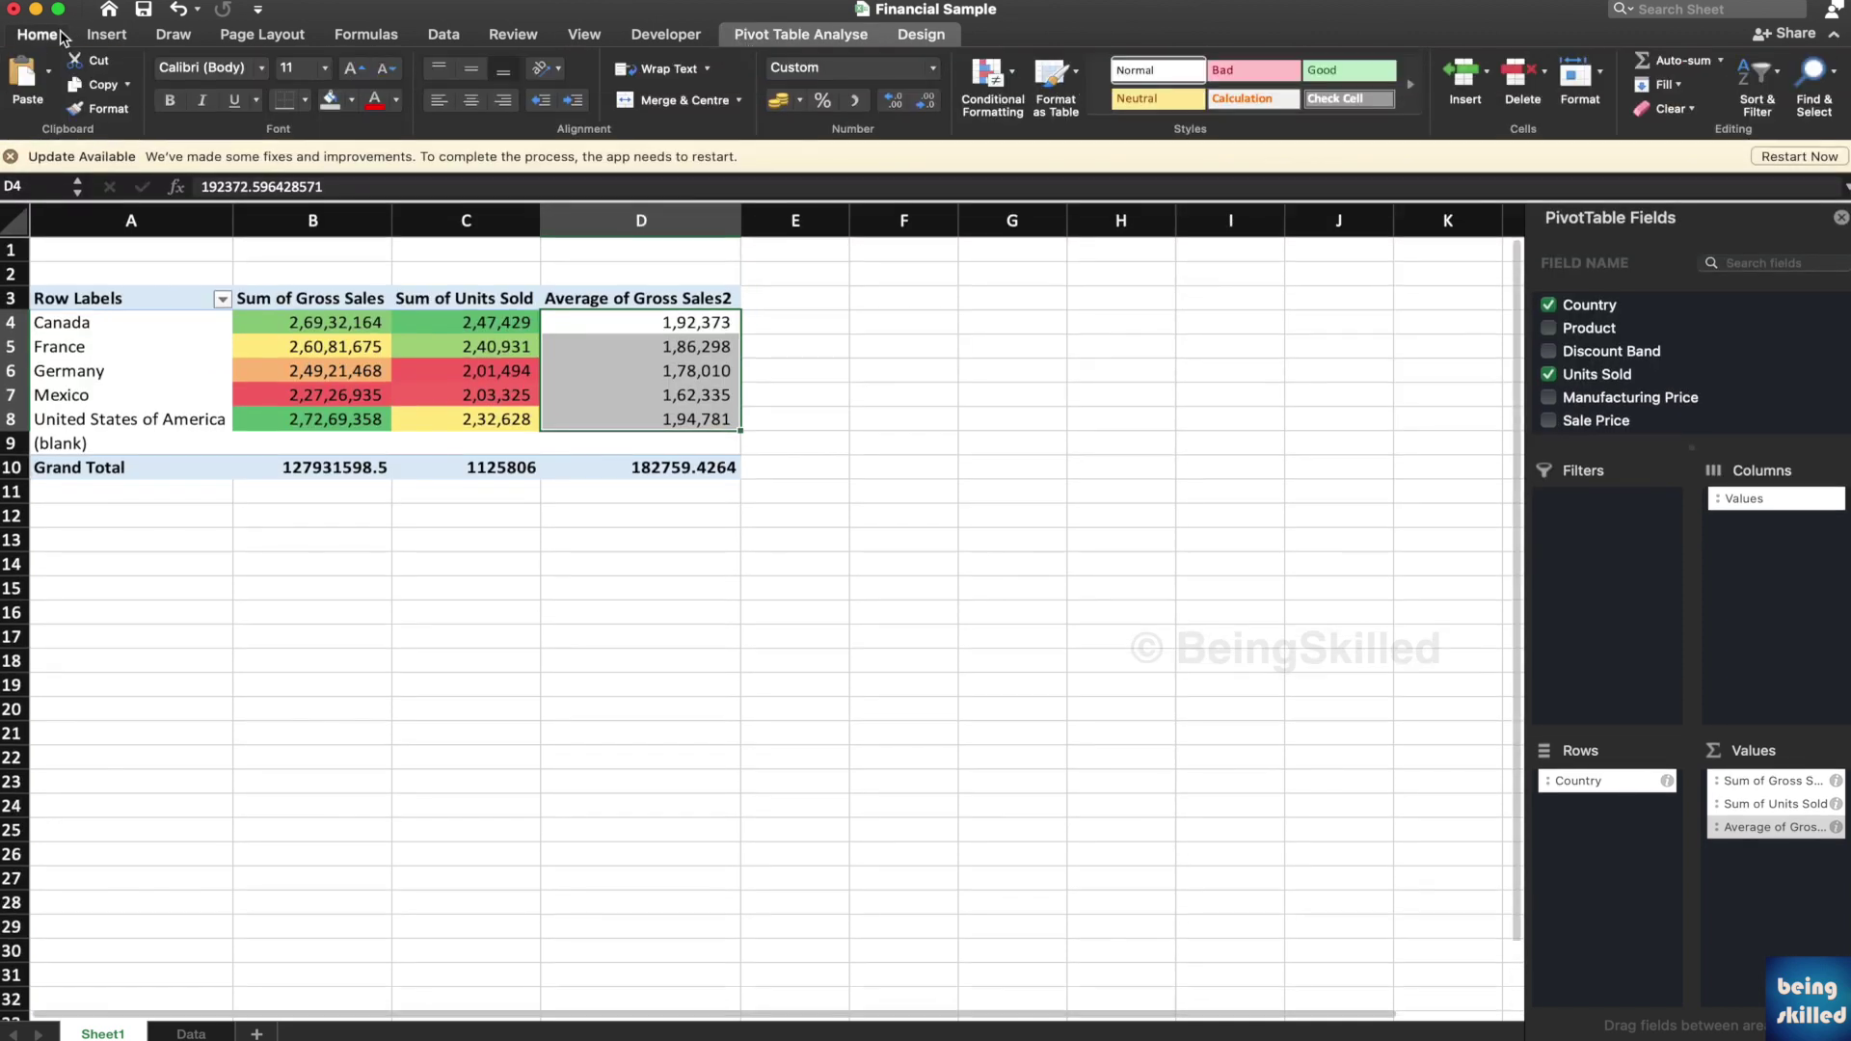
click(988, 72)
mouse_move(1070, 200)
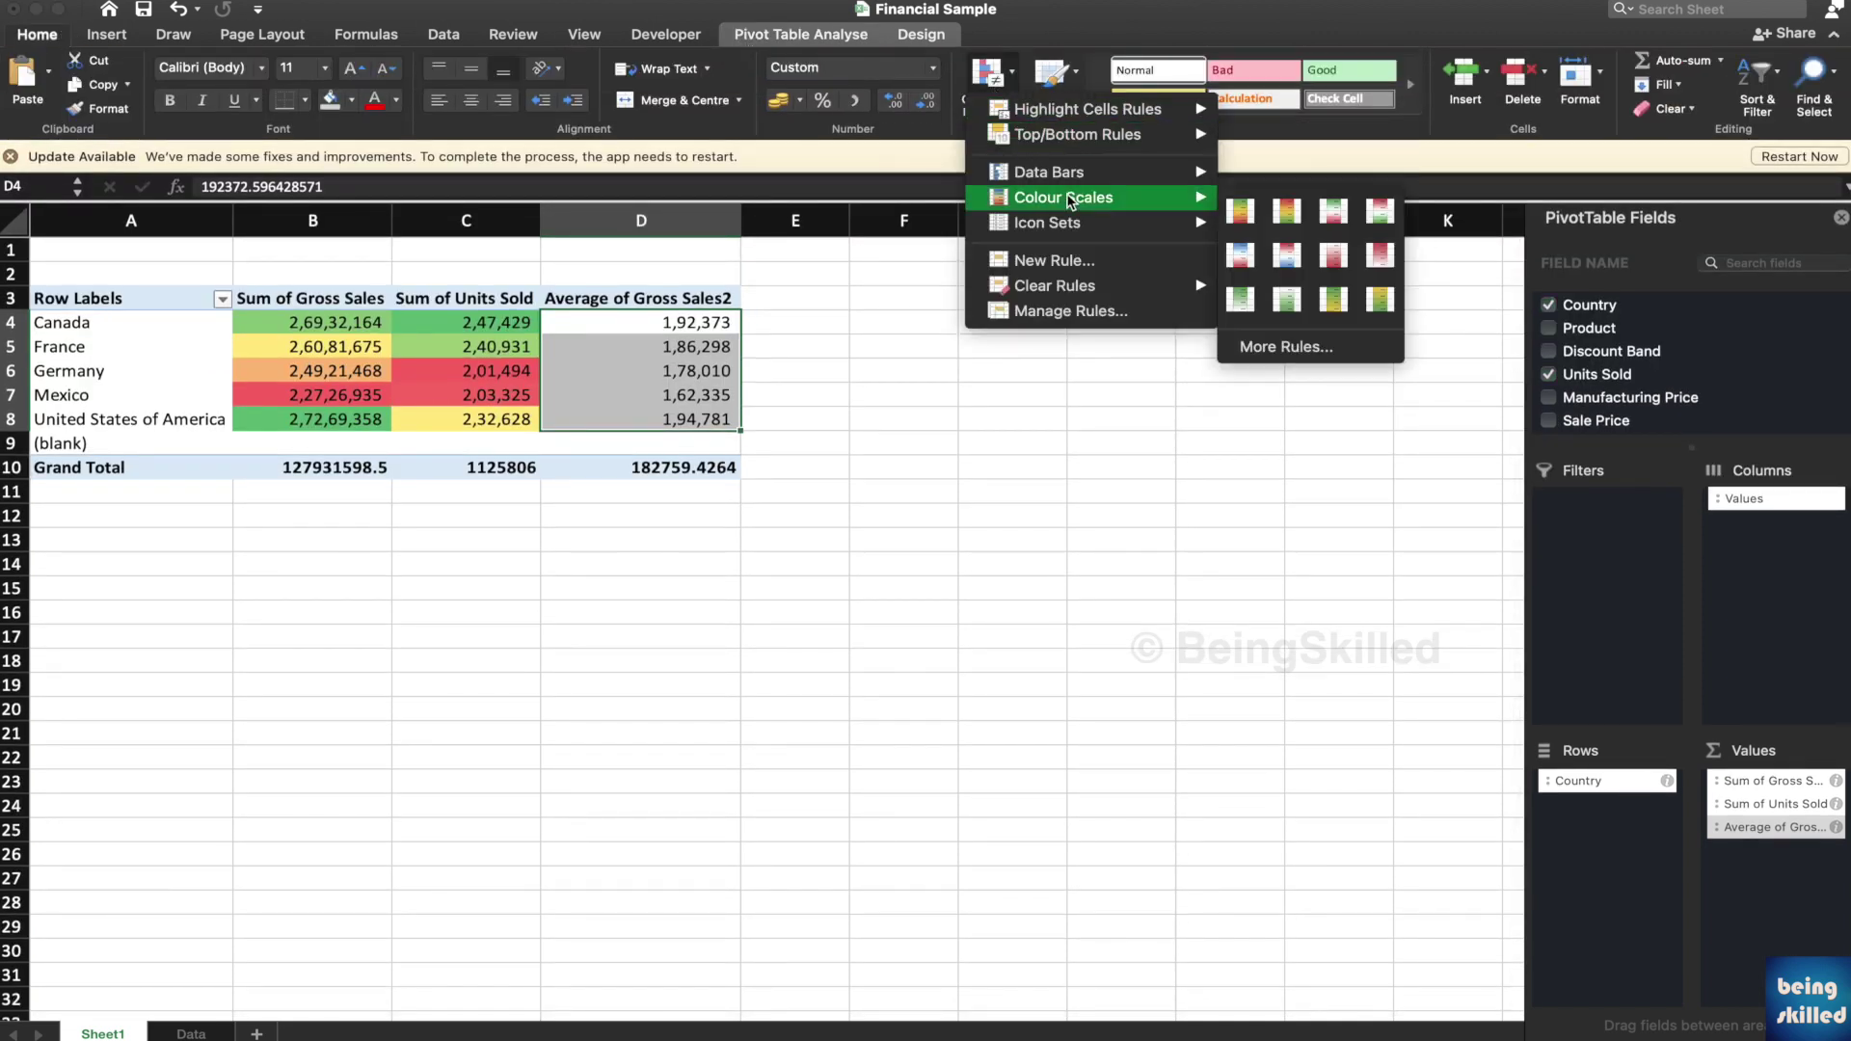
click(1240, 209)
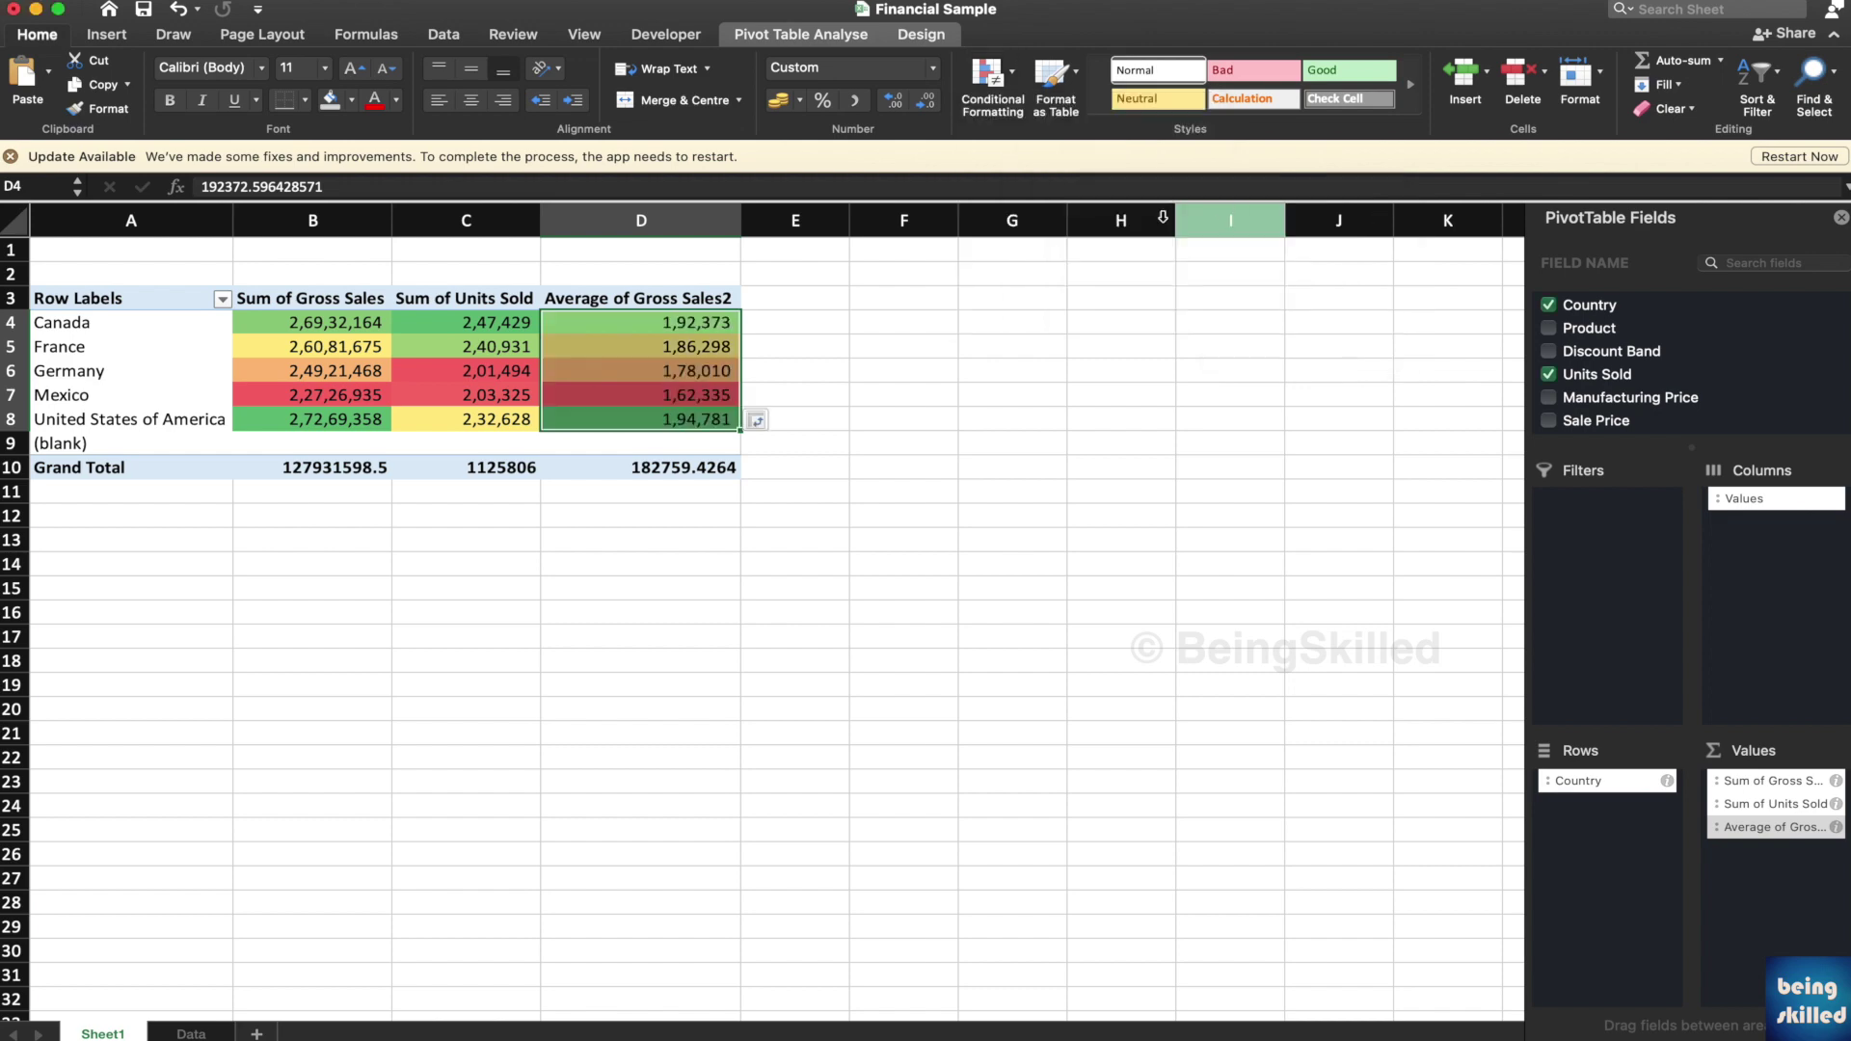
click(794, 301)
click(672, 421)
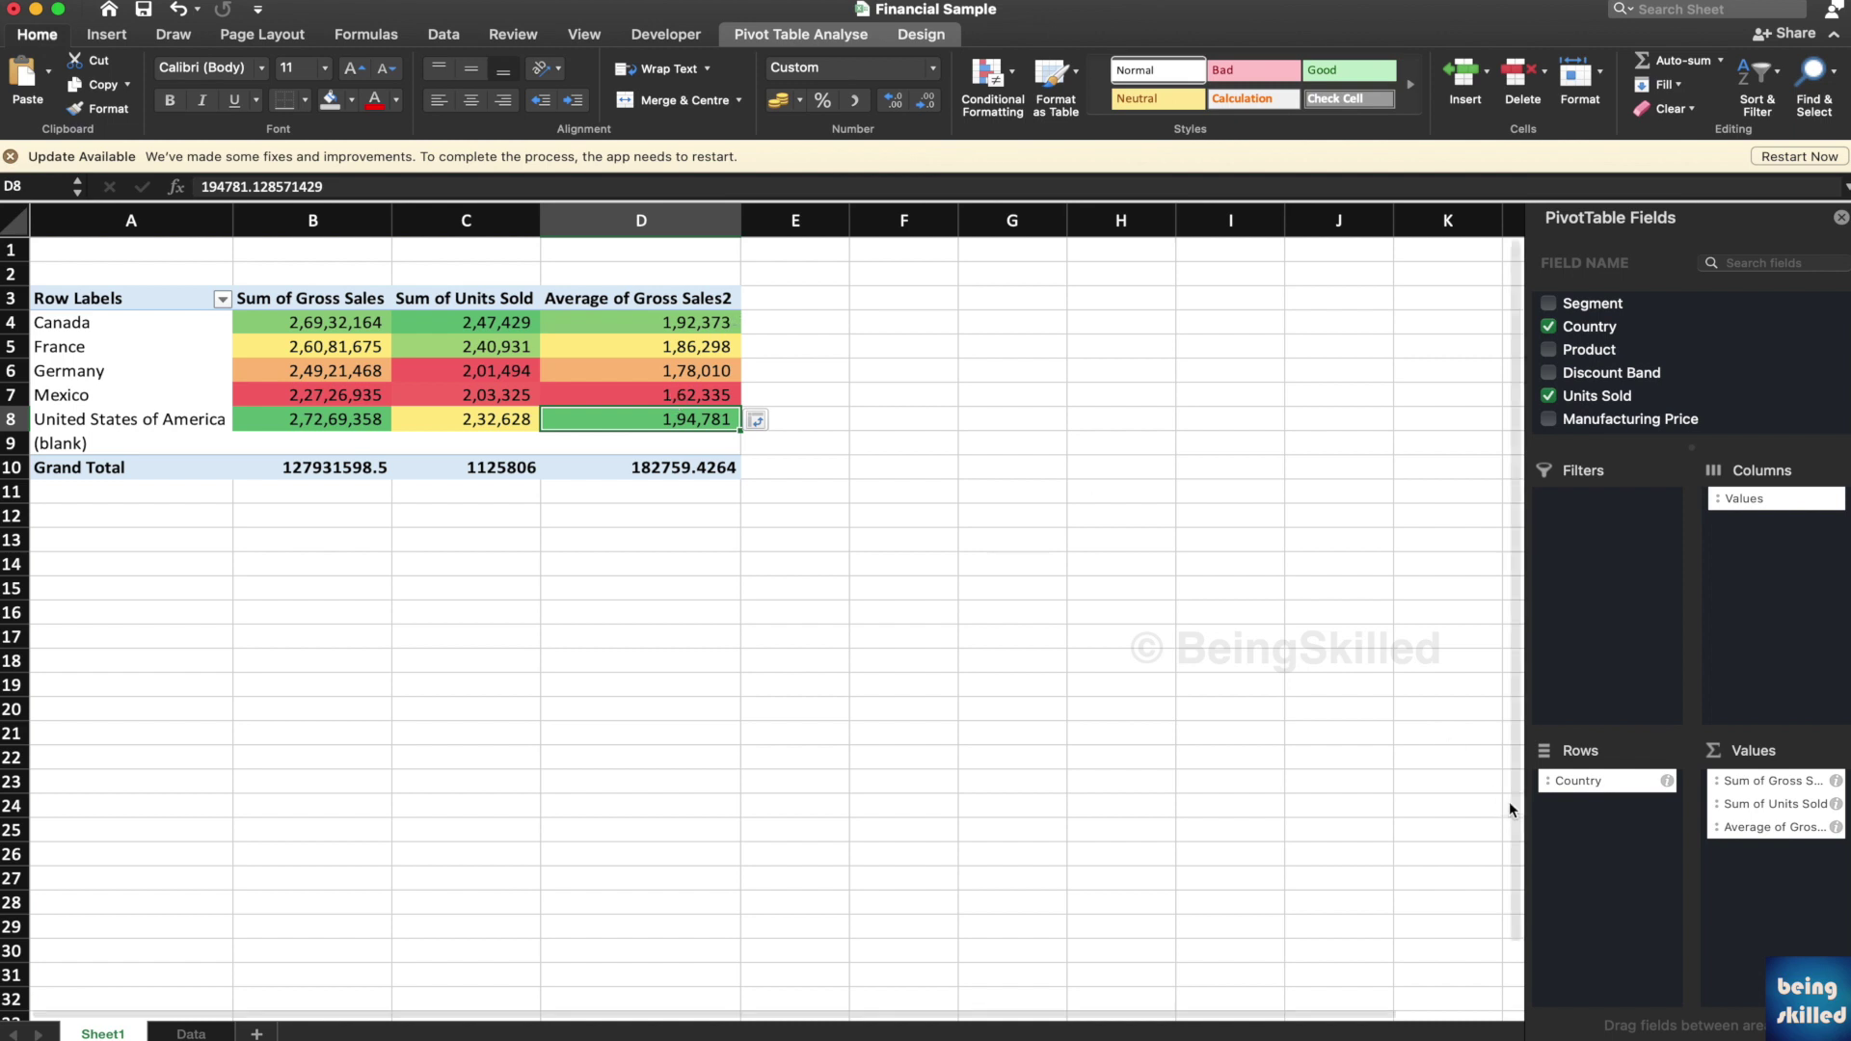
Review the Max., Min. and Count summary options for the average Gross Sales field without applying any.
click(1779, 834)
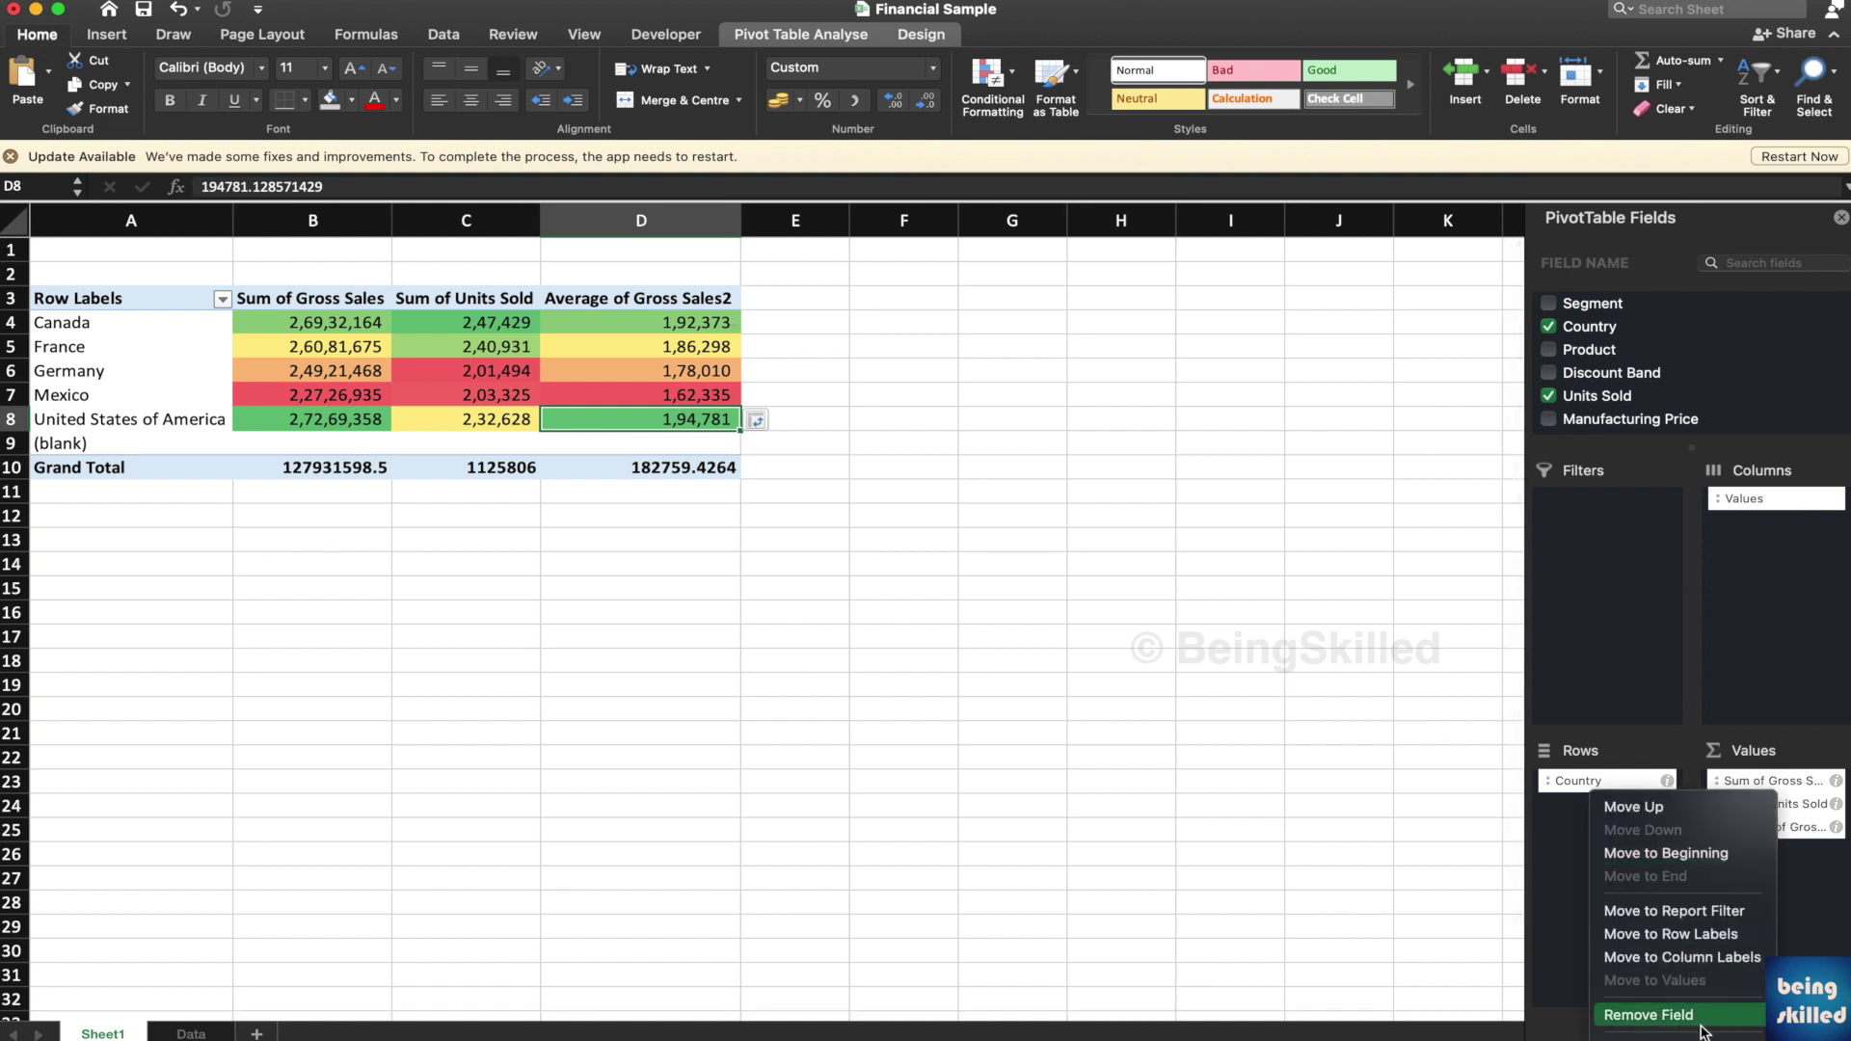
click(1581, 914)
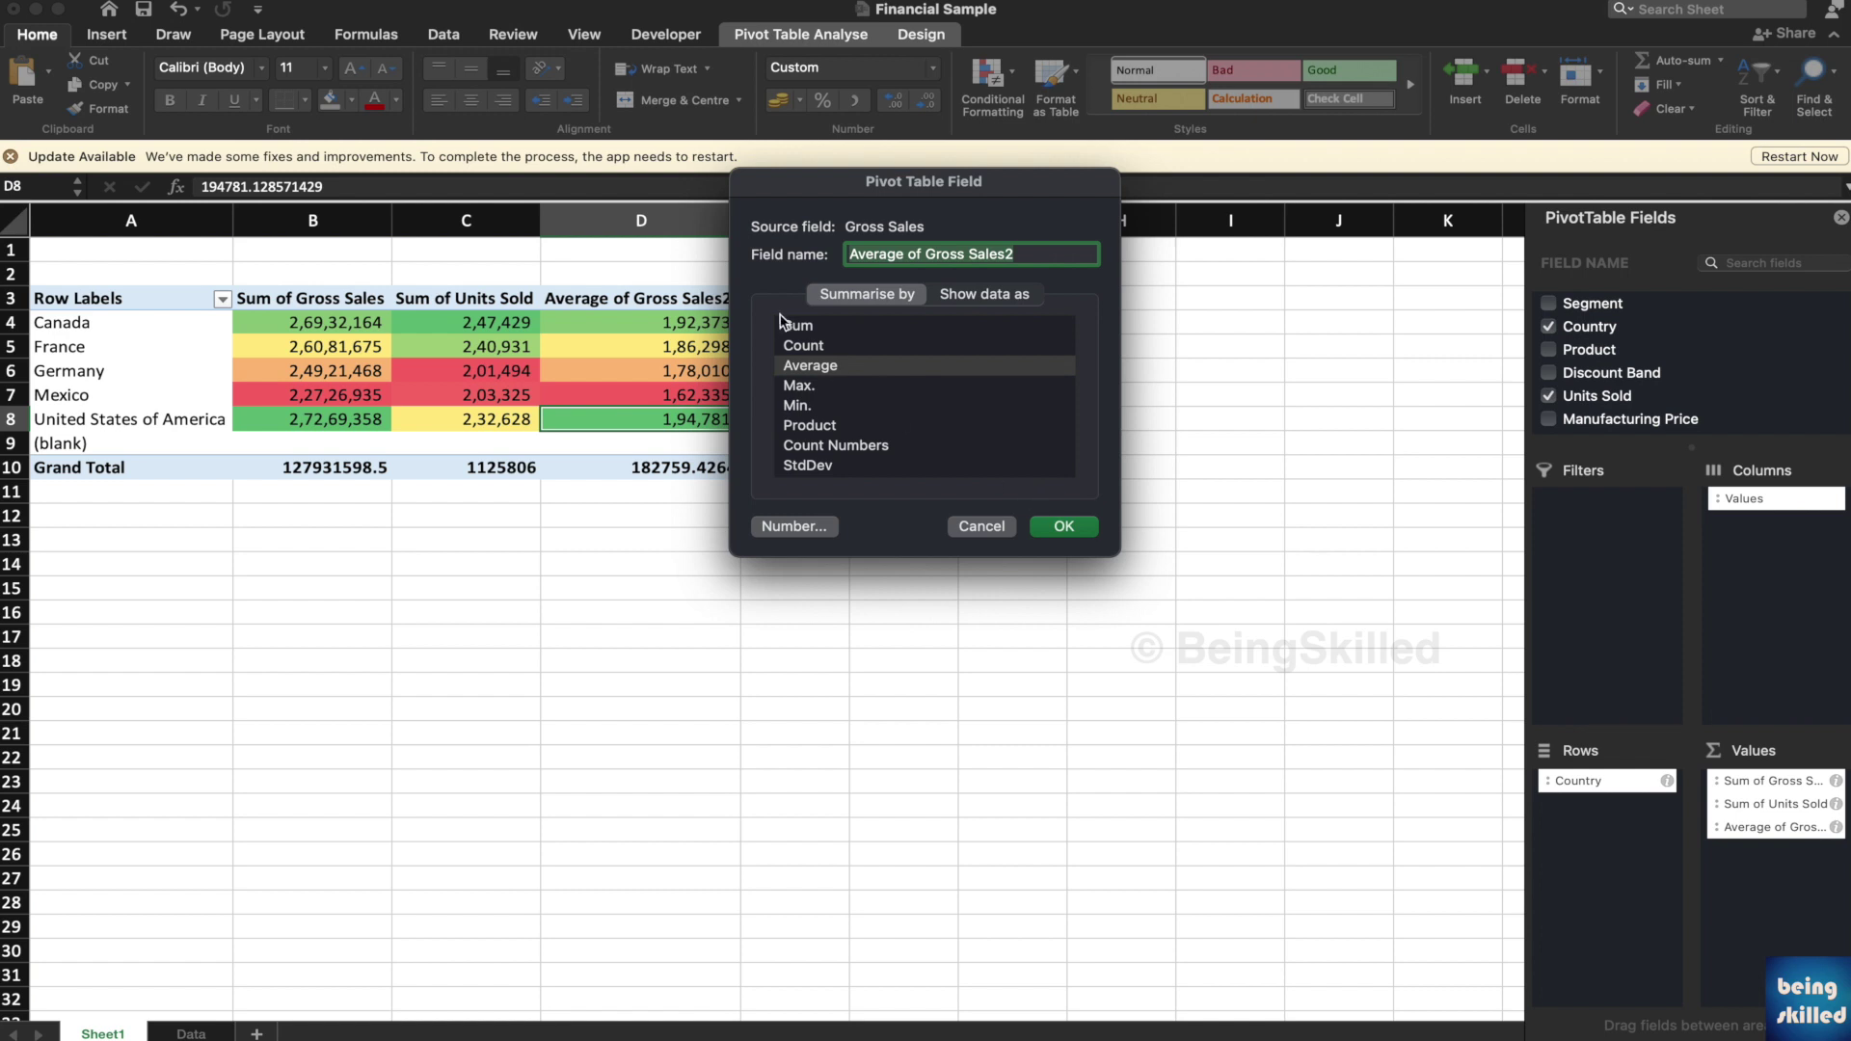
click(826, 386)
click(837, 406)
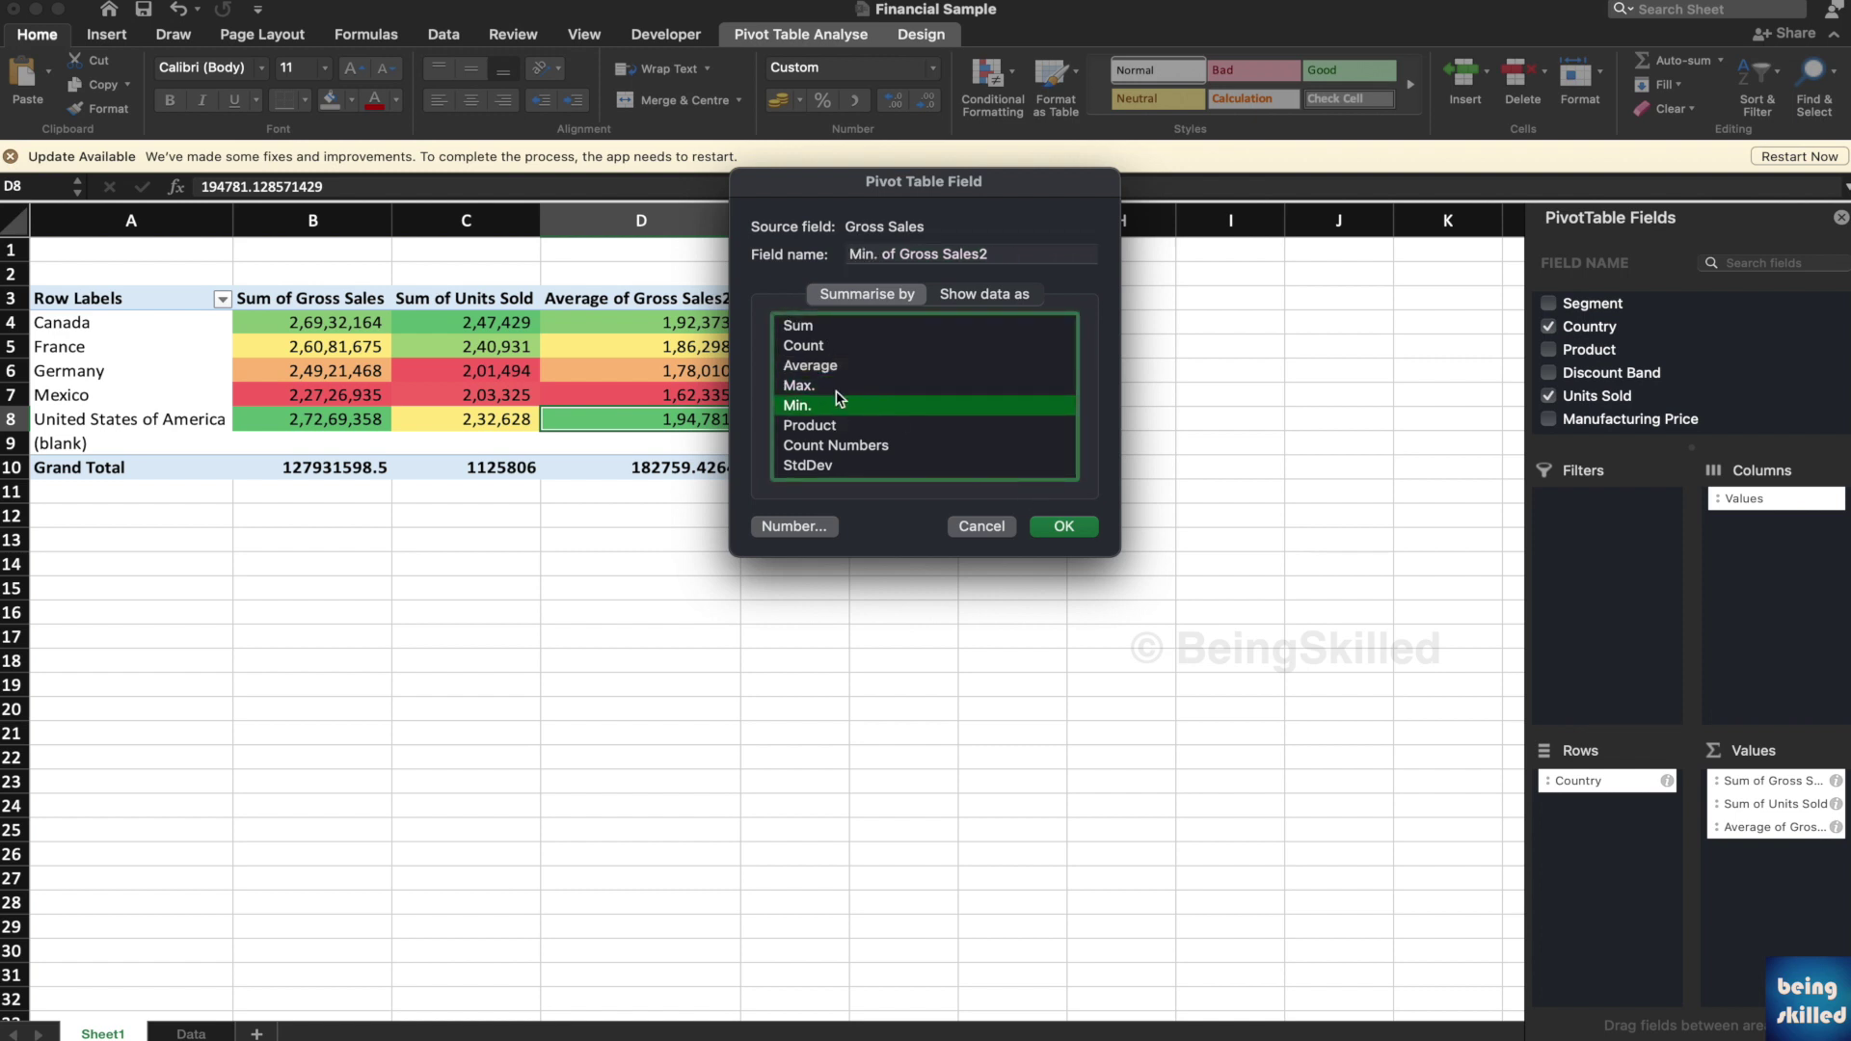
click(852, 344)
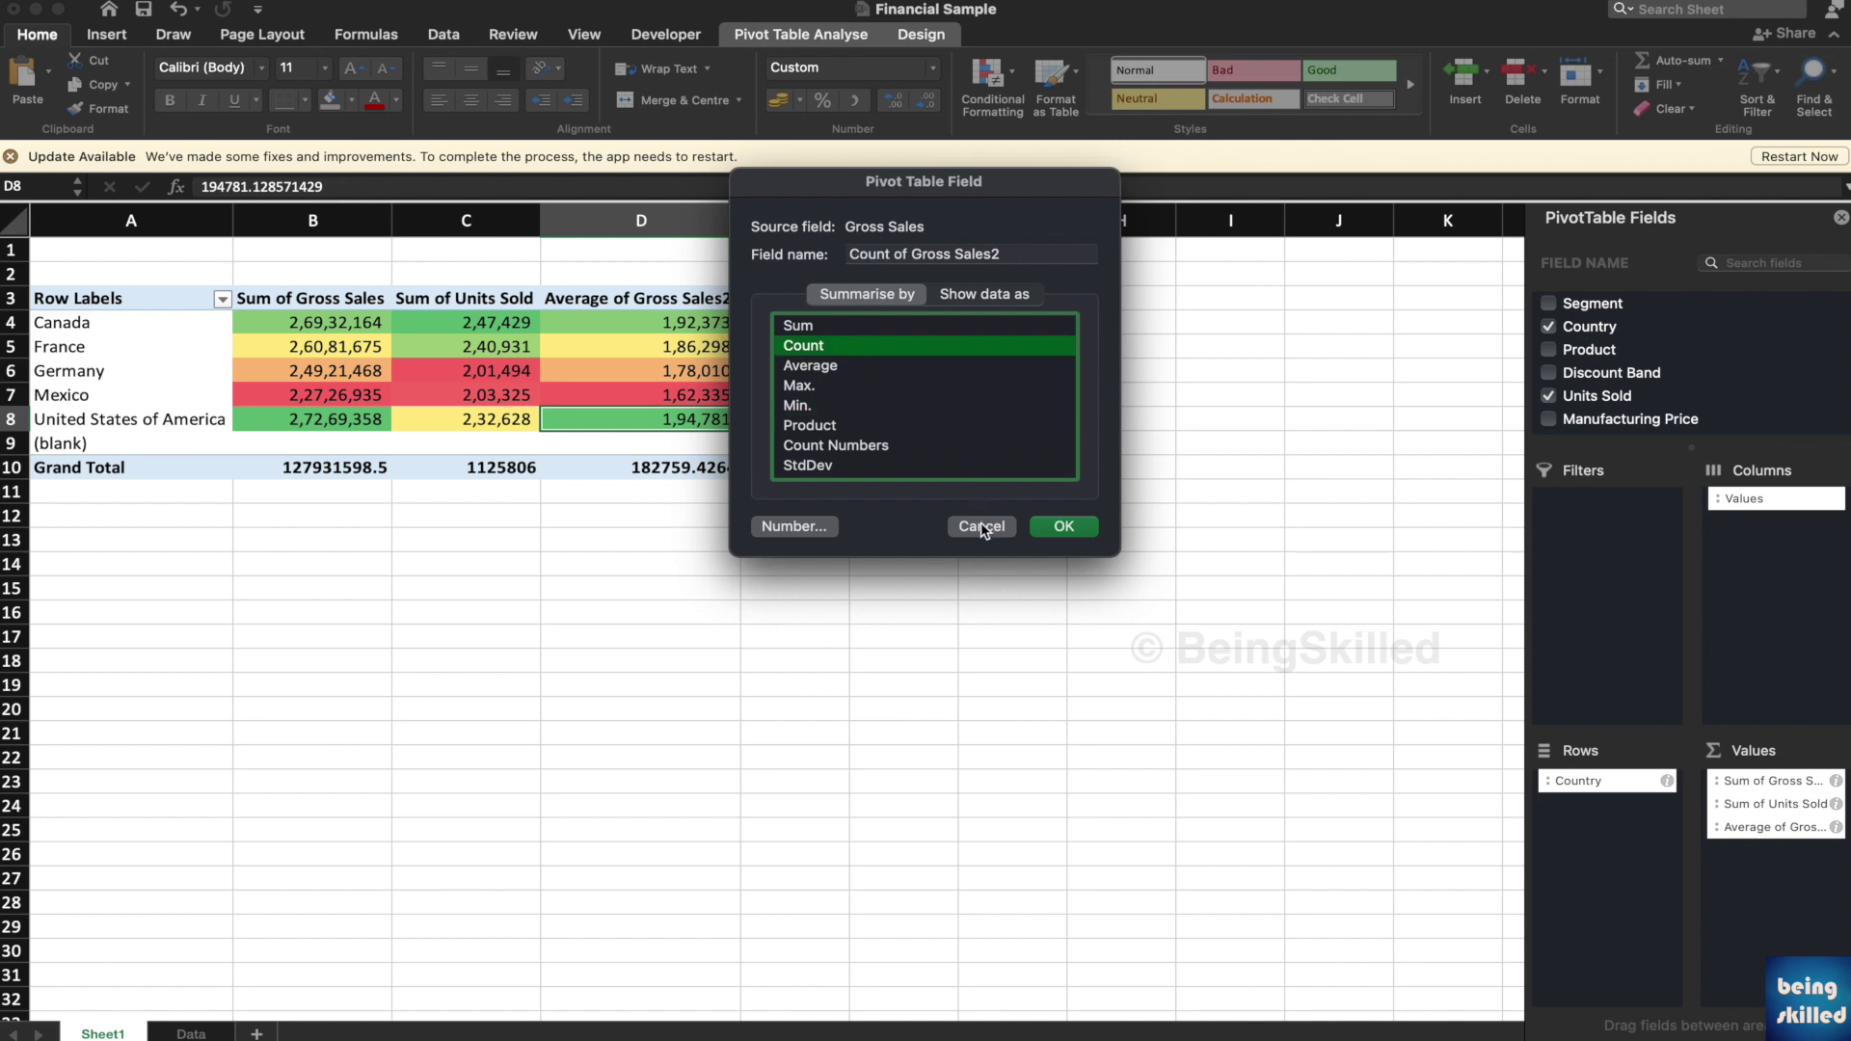
click(982, 527)
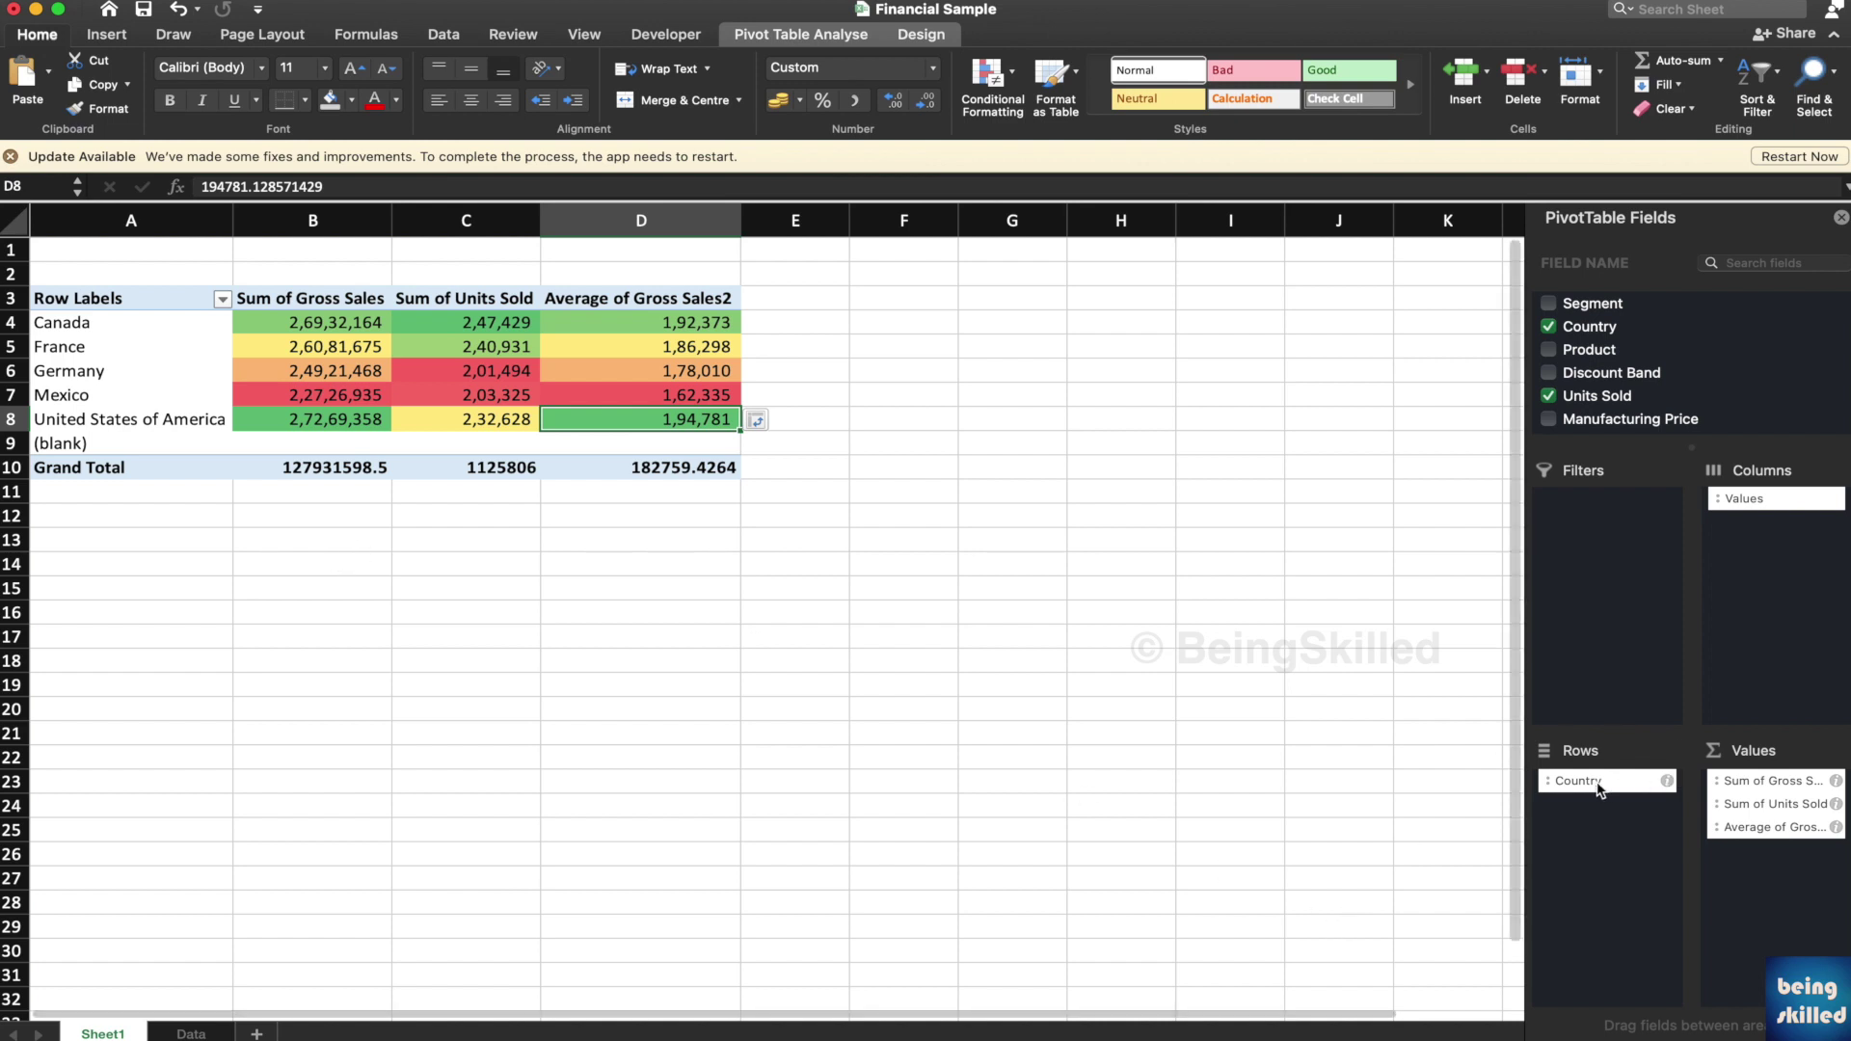
Add the Segment field to the PivotTable columns beside the values.
drag(1598, 789, 1701, 482)
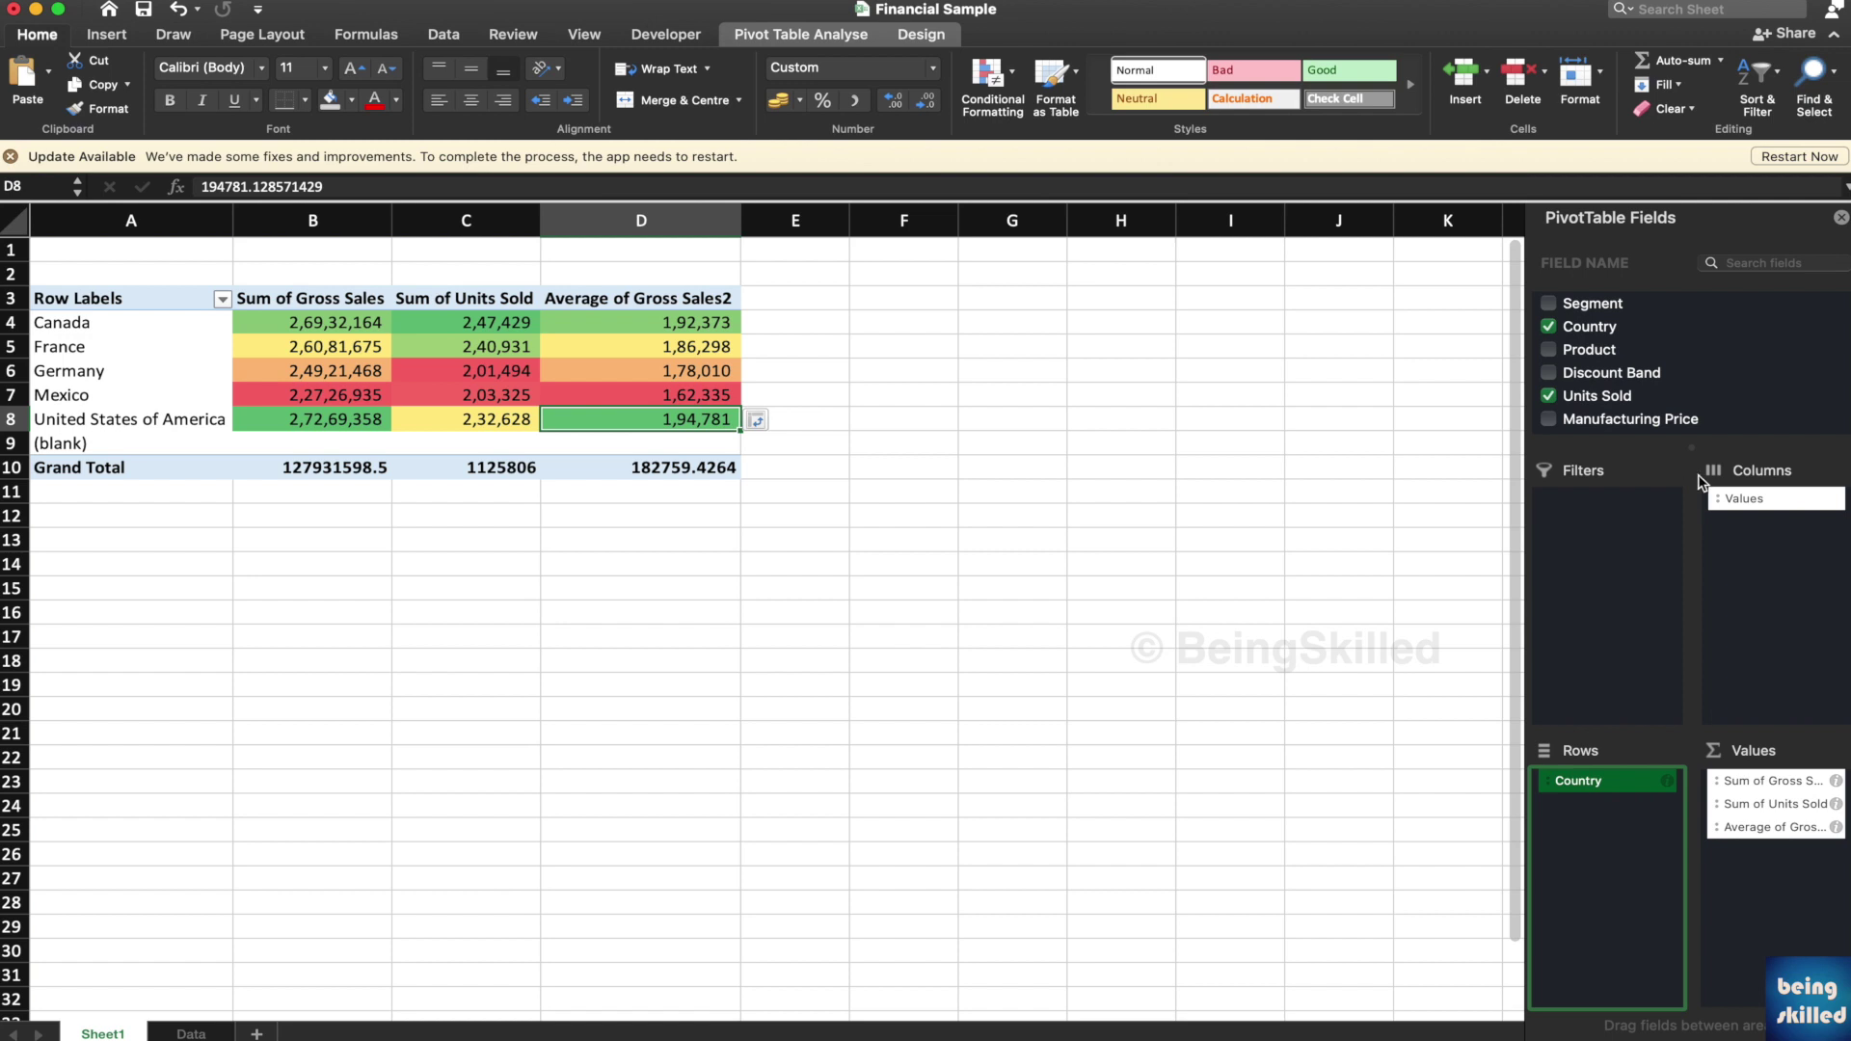
drag(1615, 303, 1754, 538)
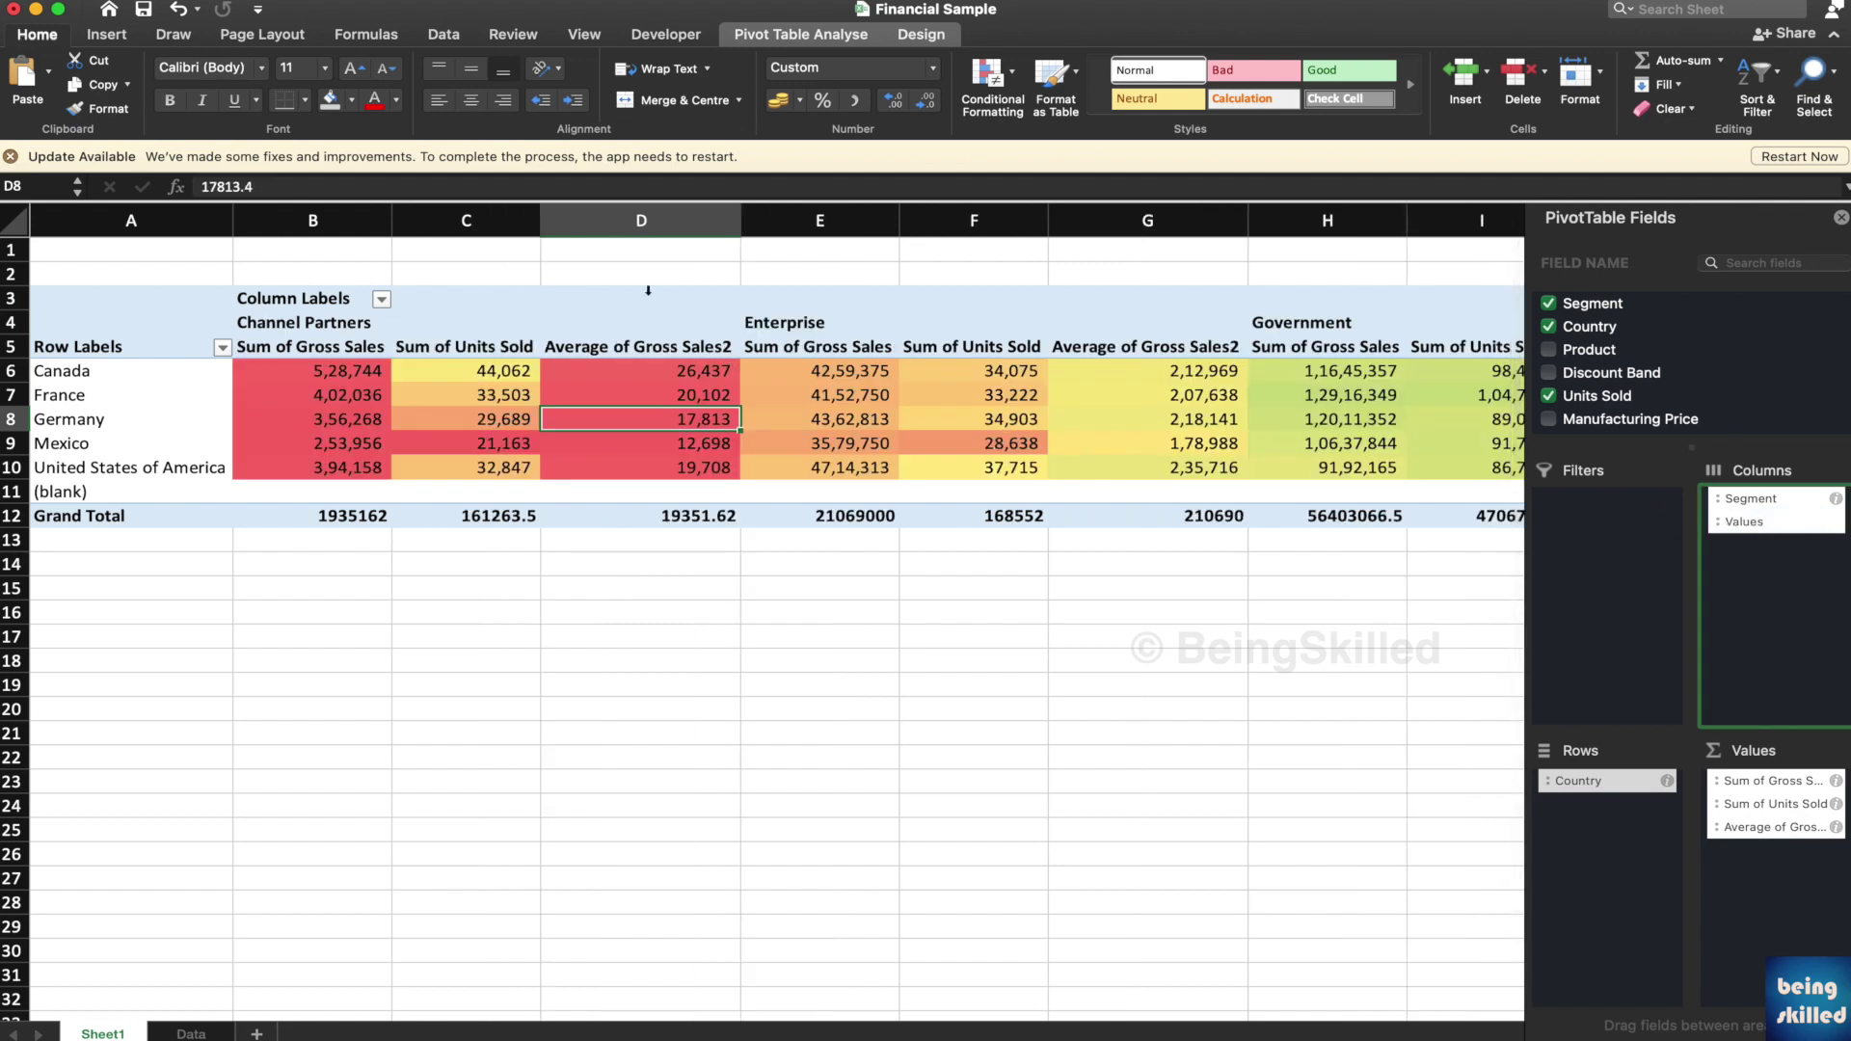
scroll(648, 290, down, 3)
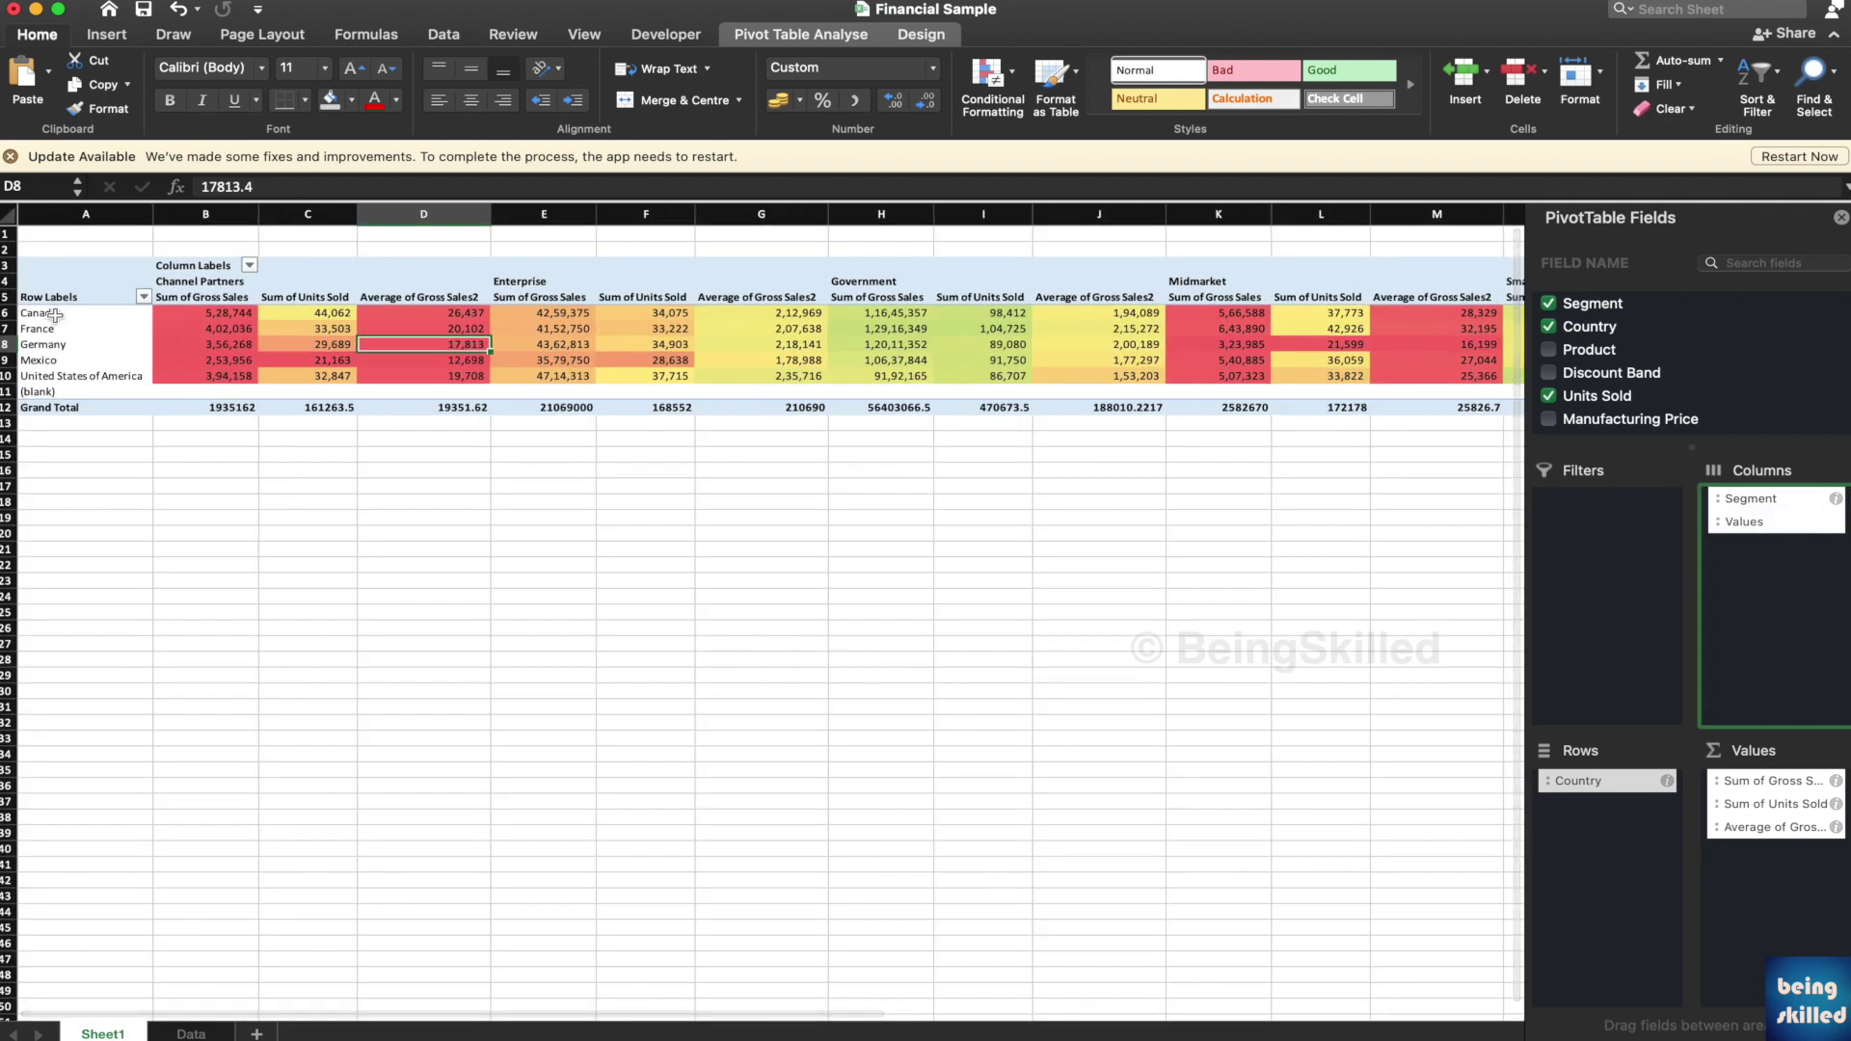
Examine the gross sales, units sold and averages by country across all segment columns, and glance at the source records on the Data sheet.
drag(81, 316, 86, 376)
click(88, 378)
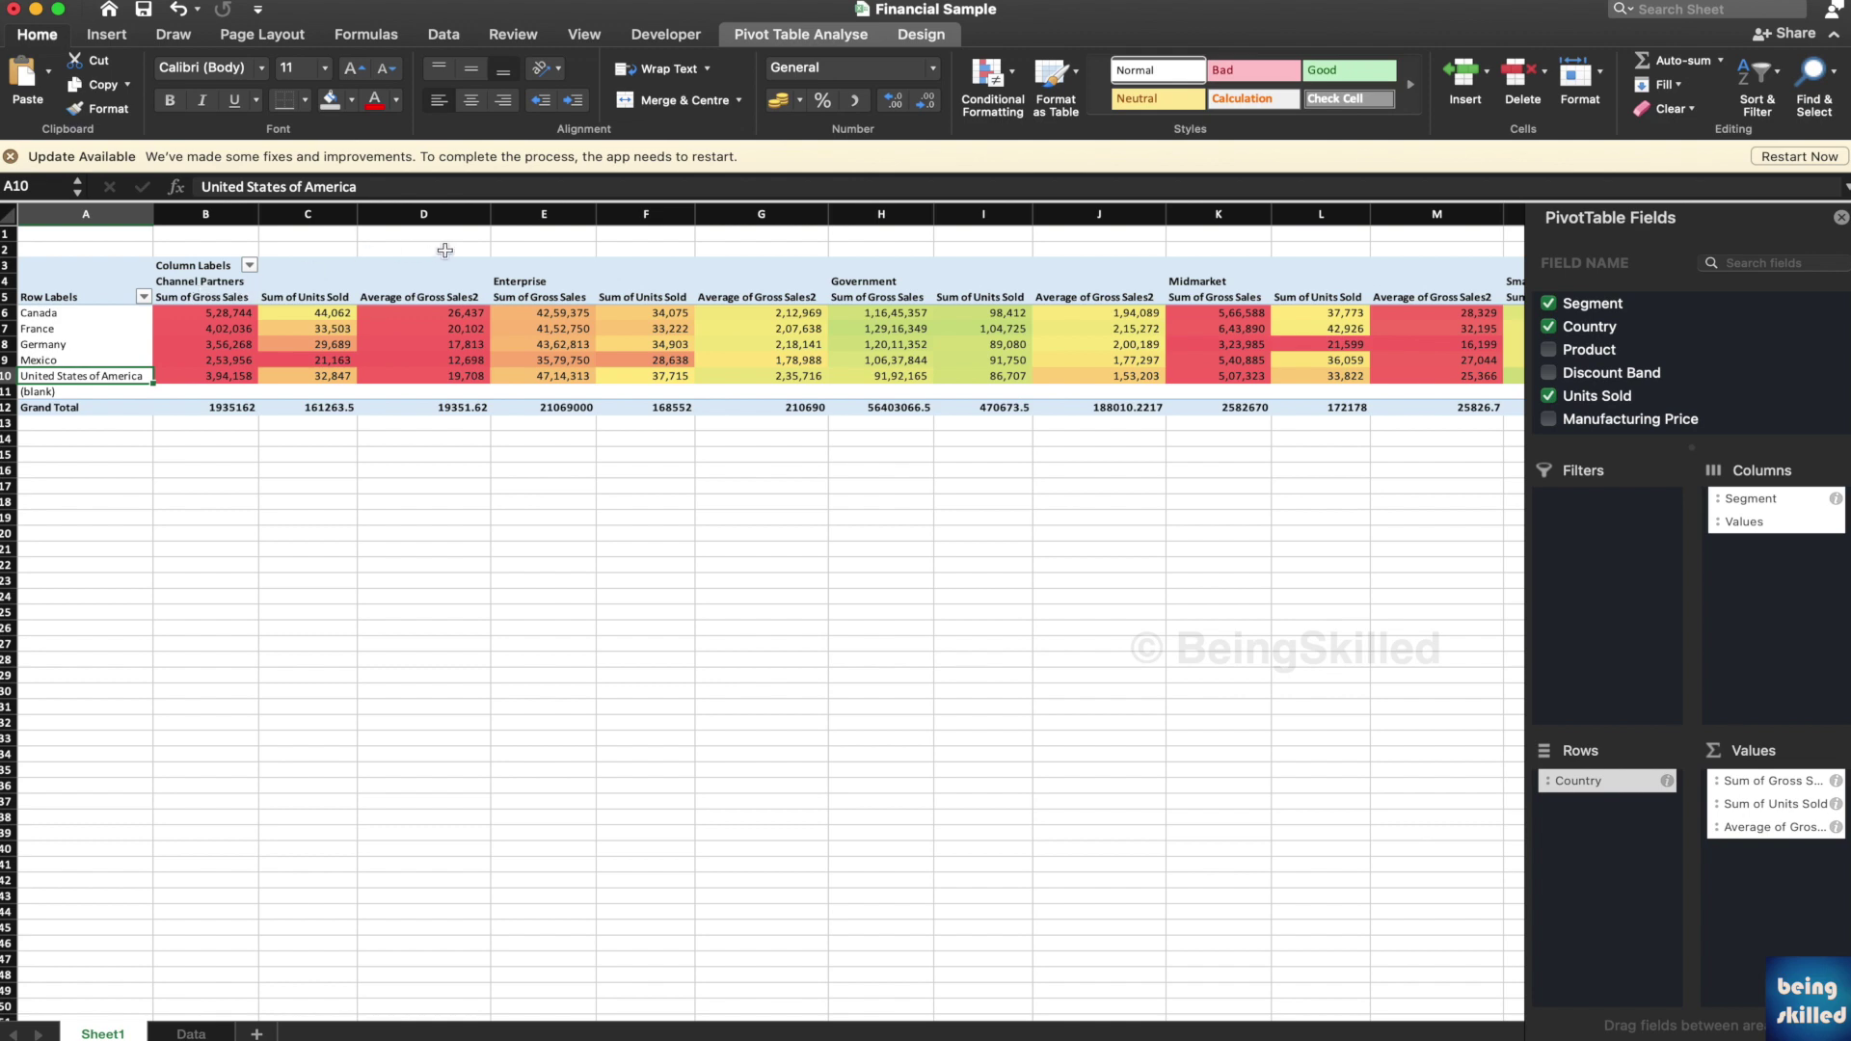
click(473, 284)
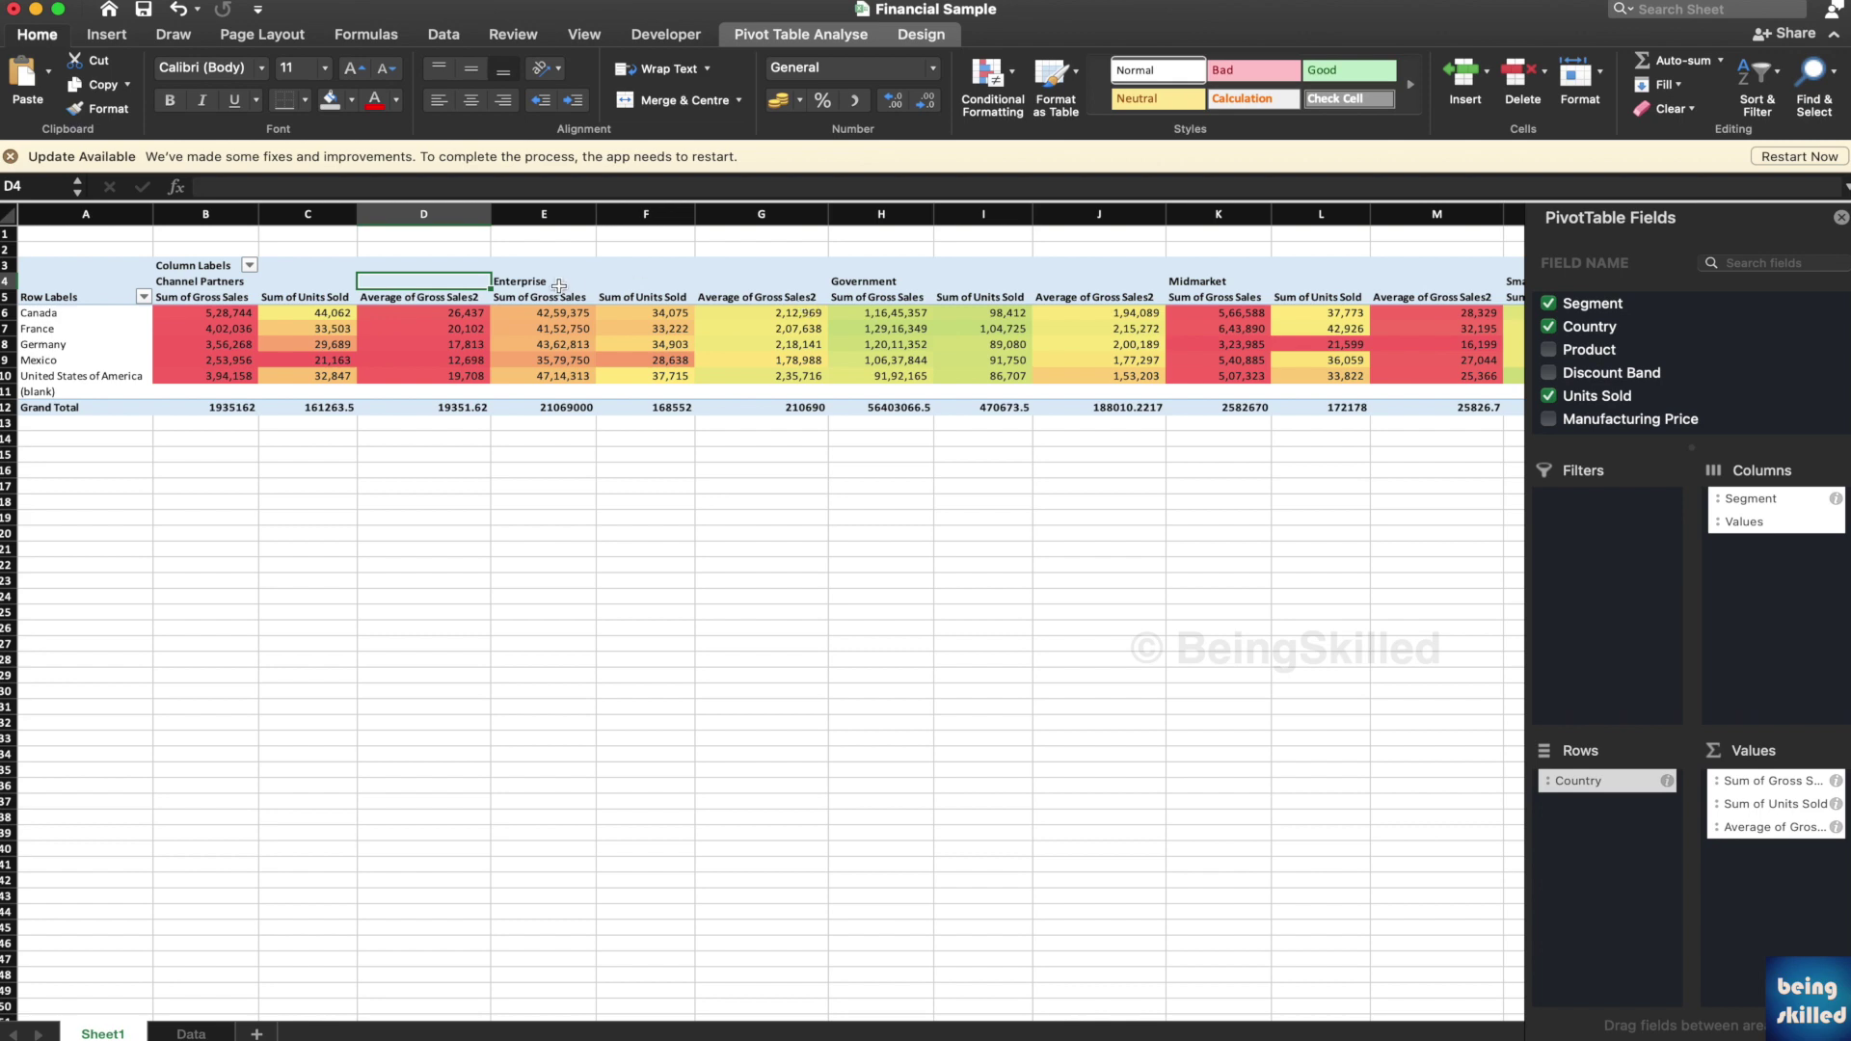
scroll(672, 361, right, 10)
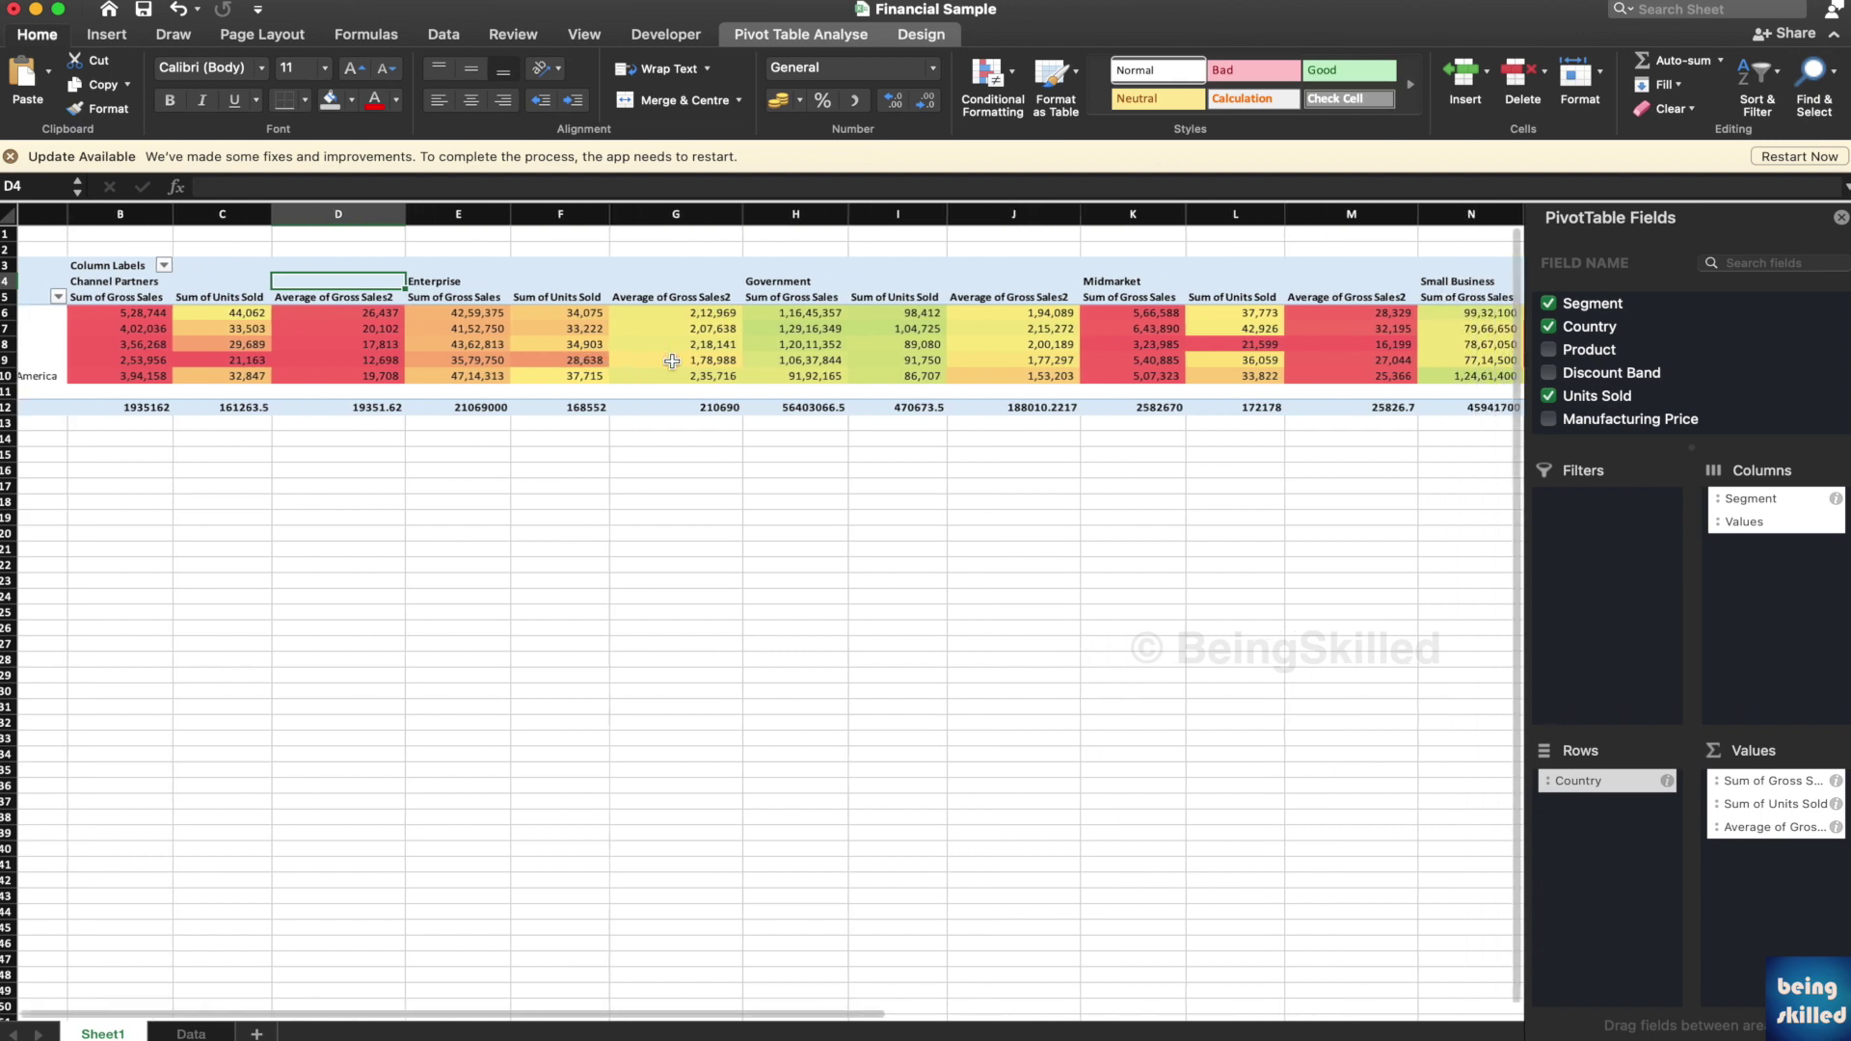
scroll(671, 360, right, 5)
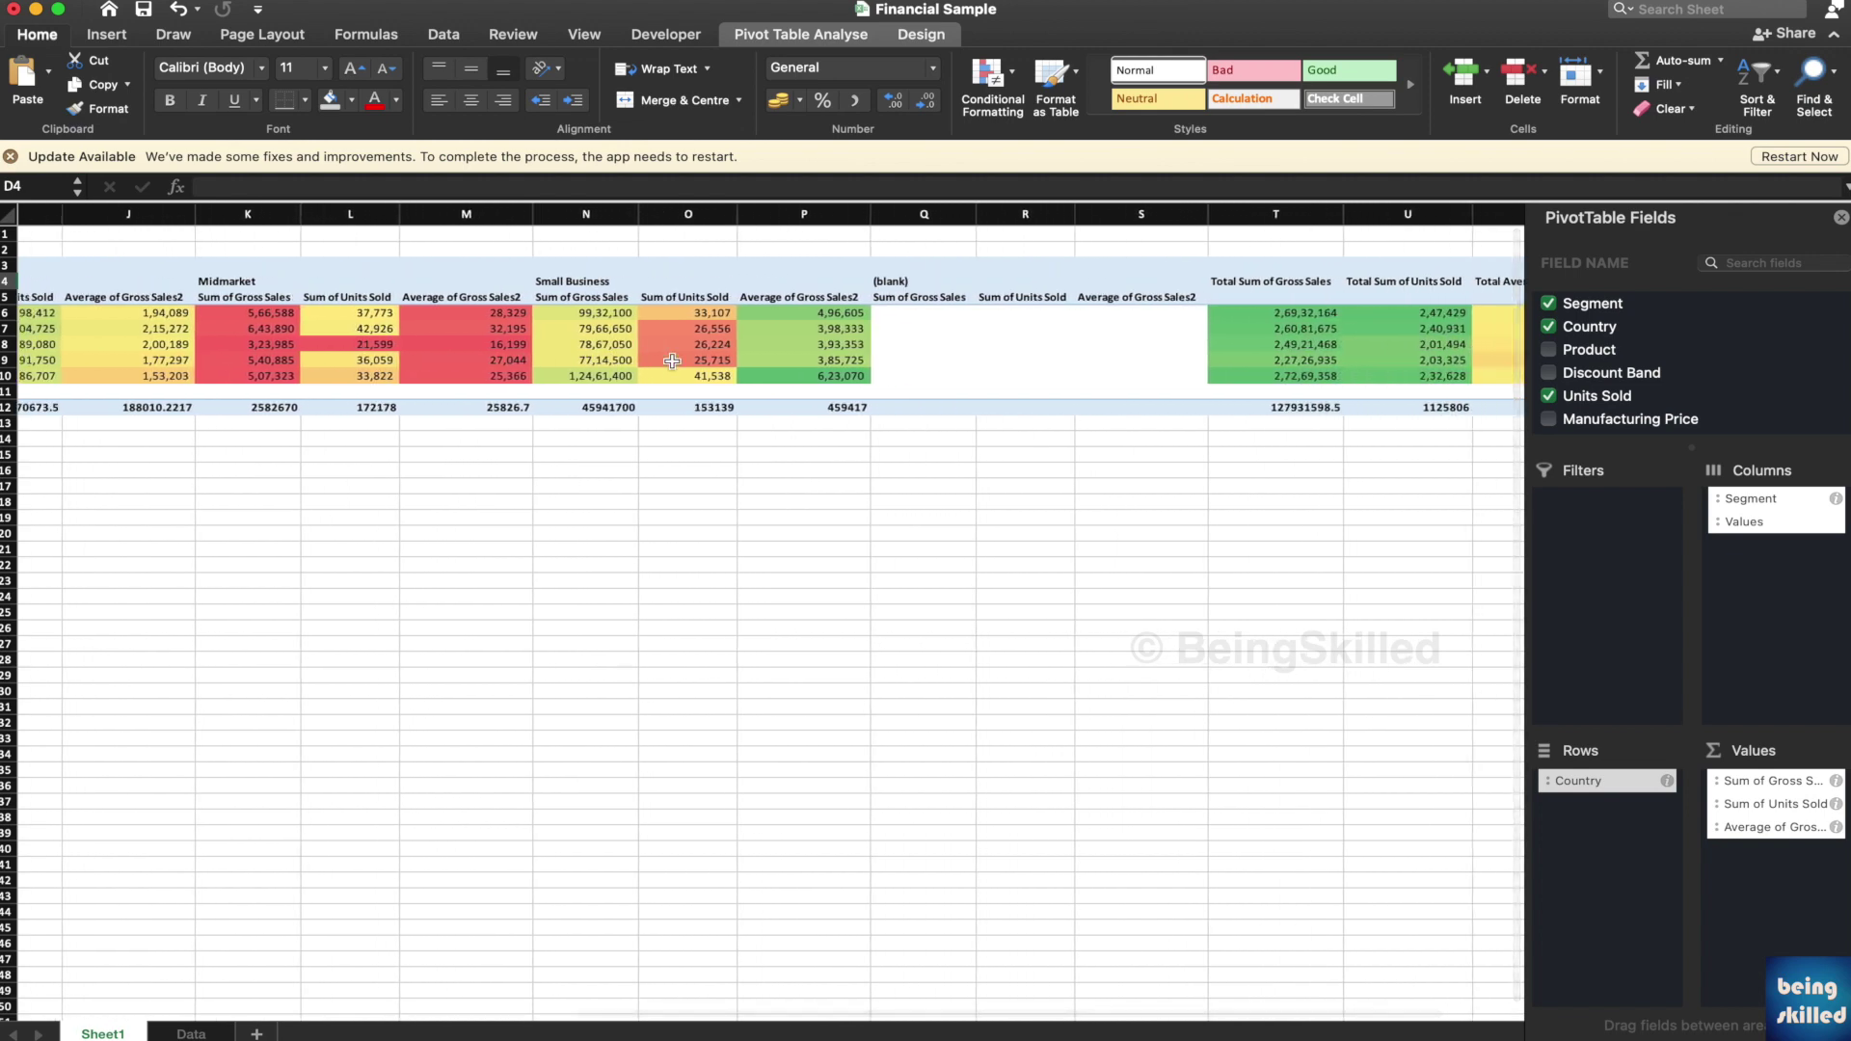
scroll(671, 361, left, 10)
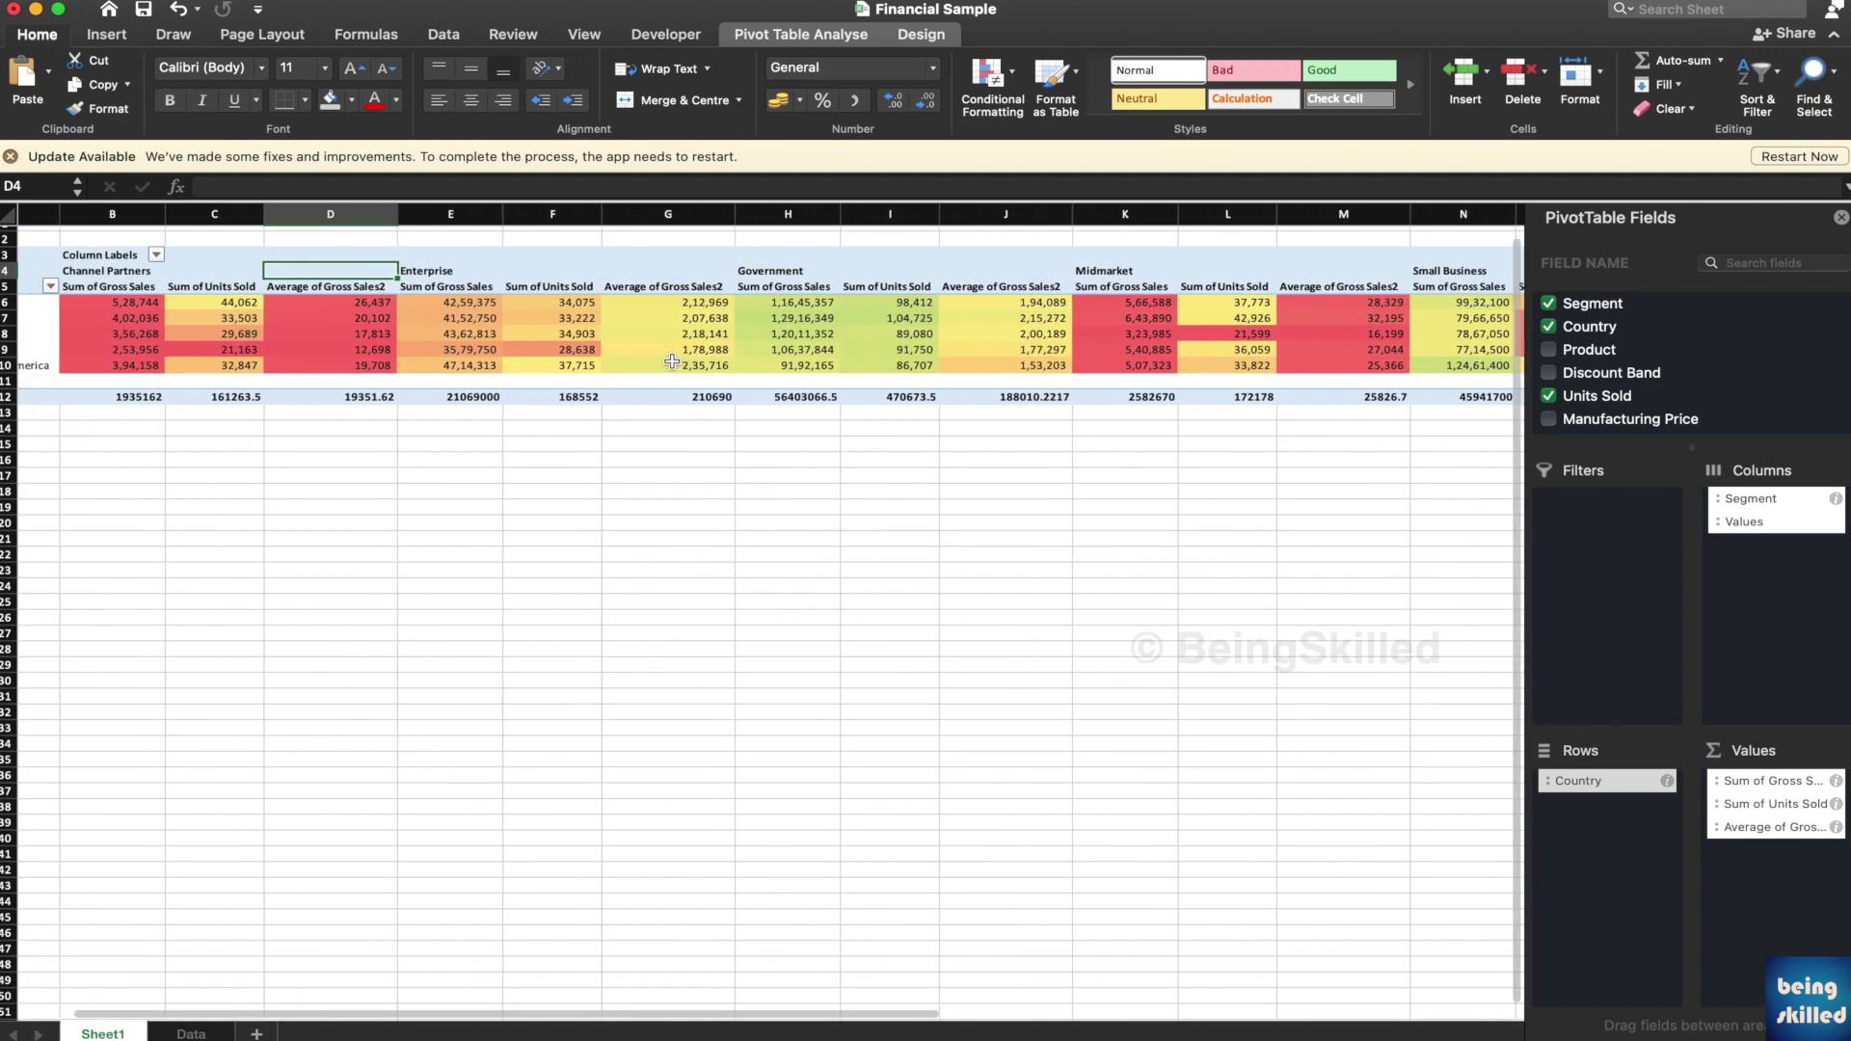
scroll(672, 360, left, 2)
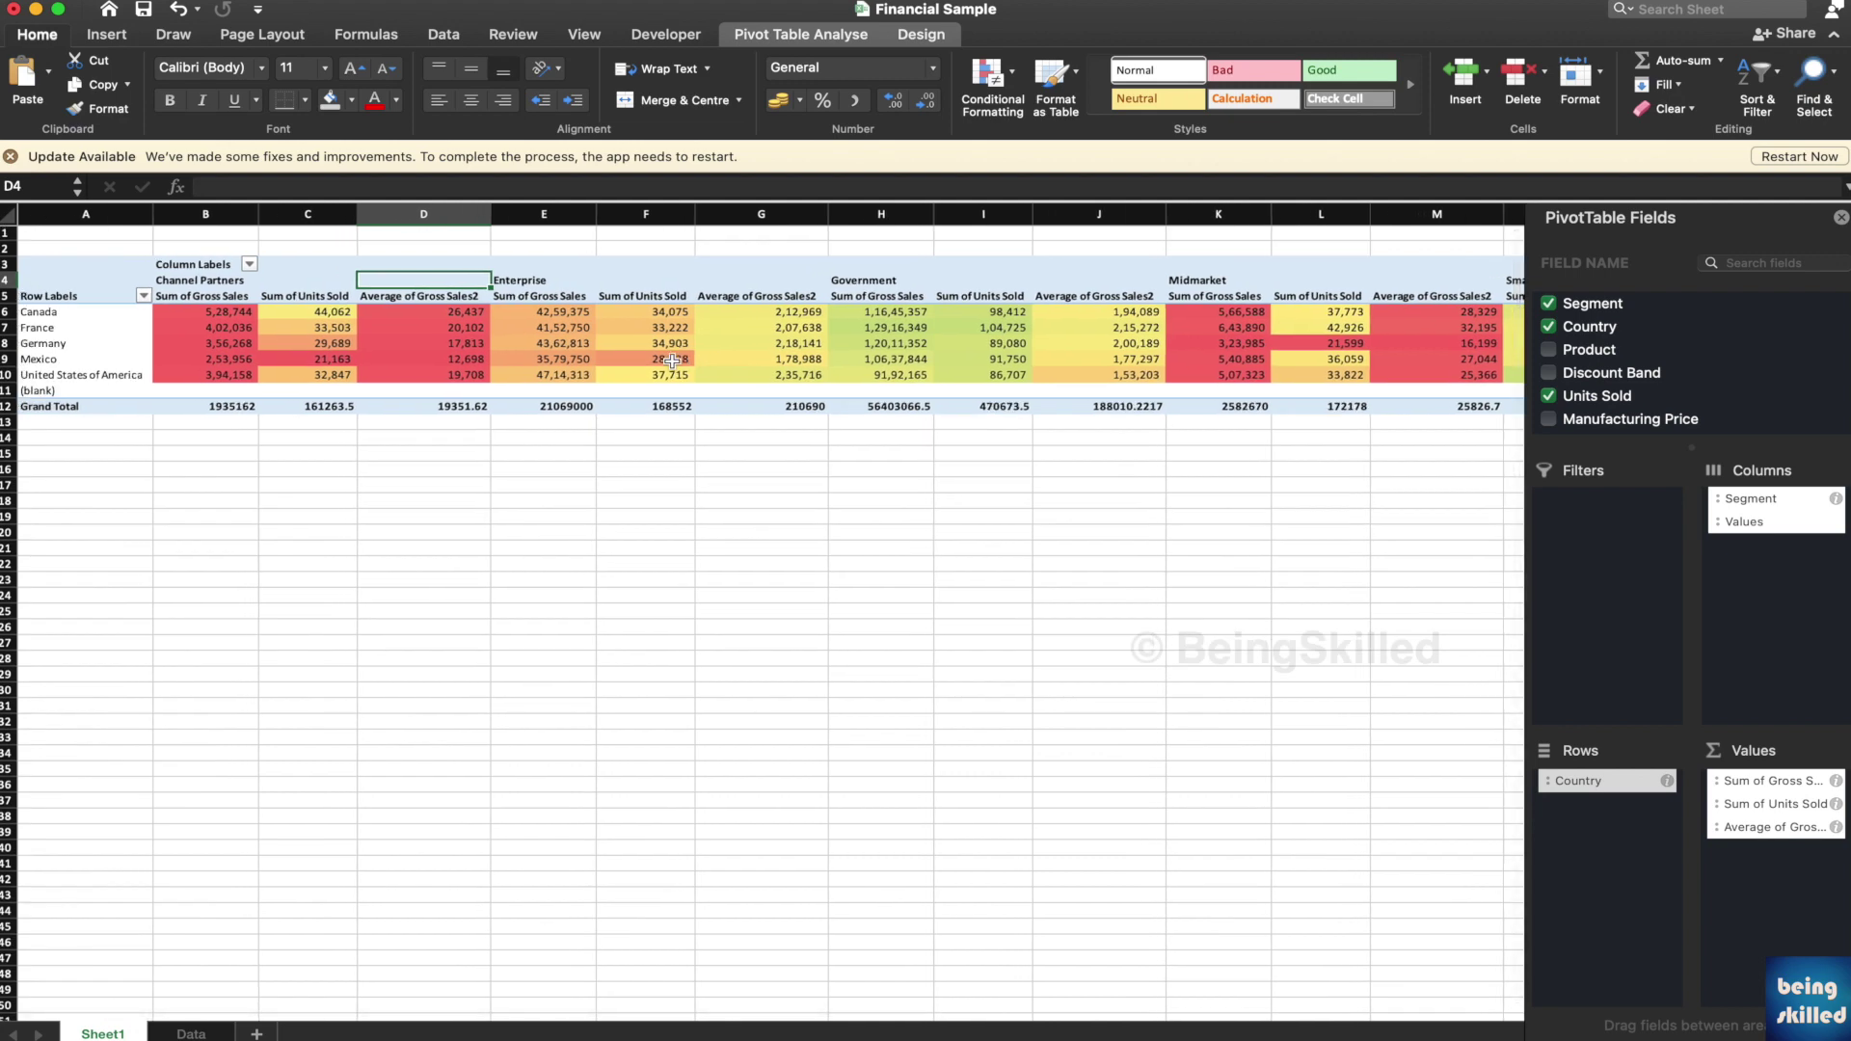
scroll(672, 360, up, 1)
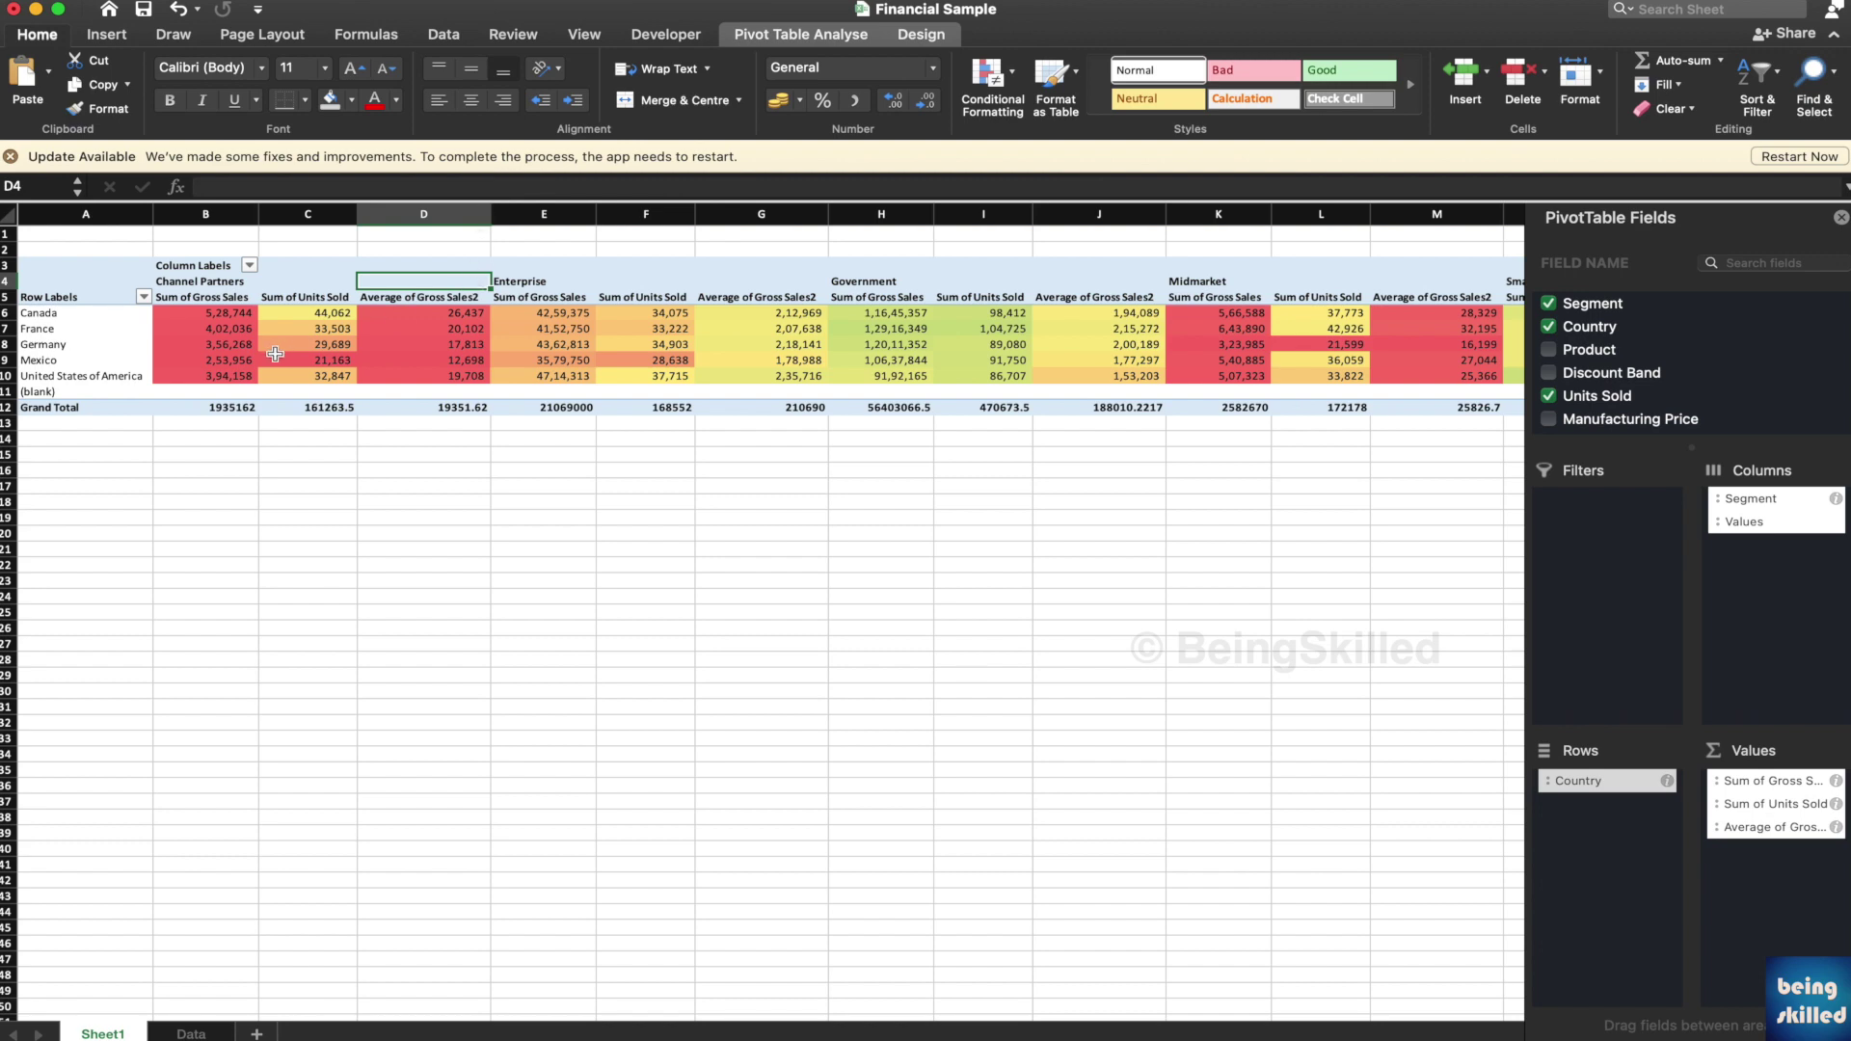
scroll(543, 365, right, 10)
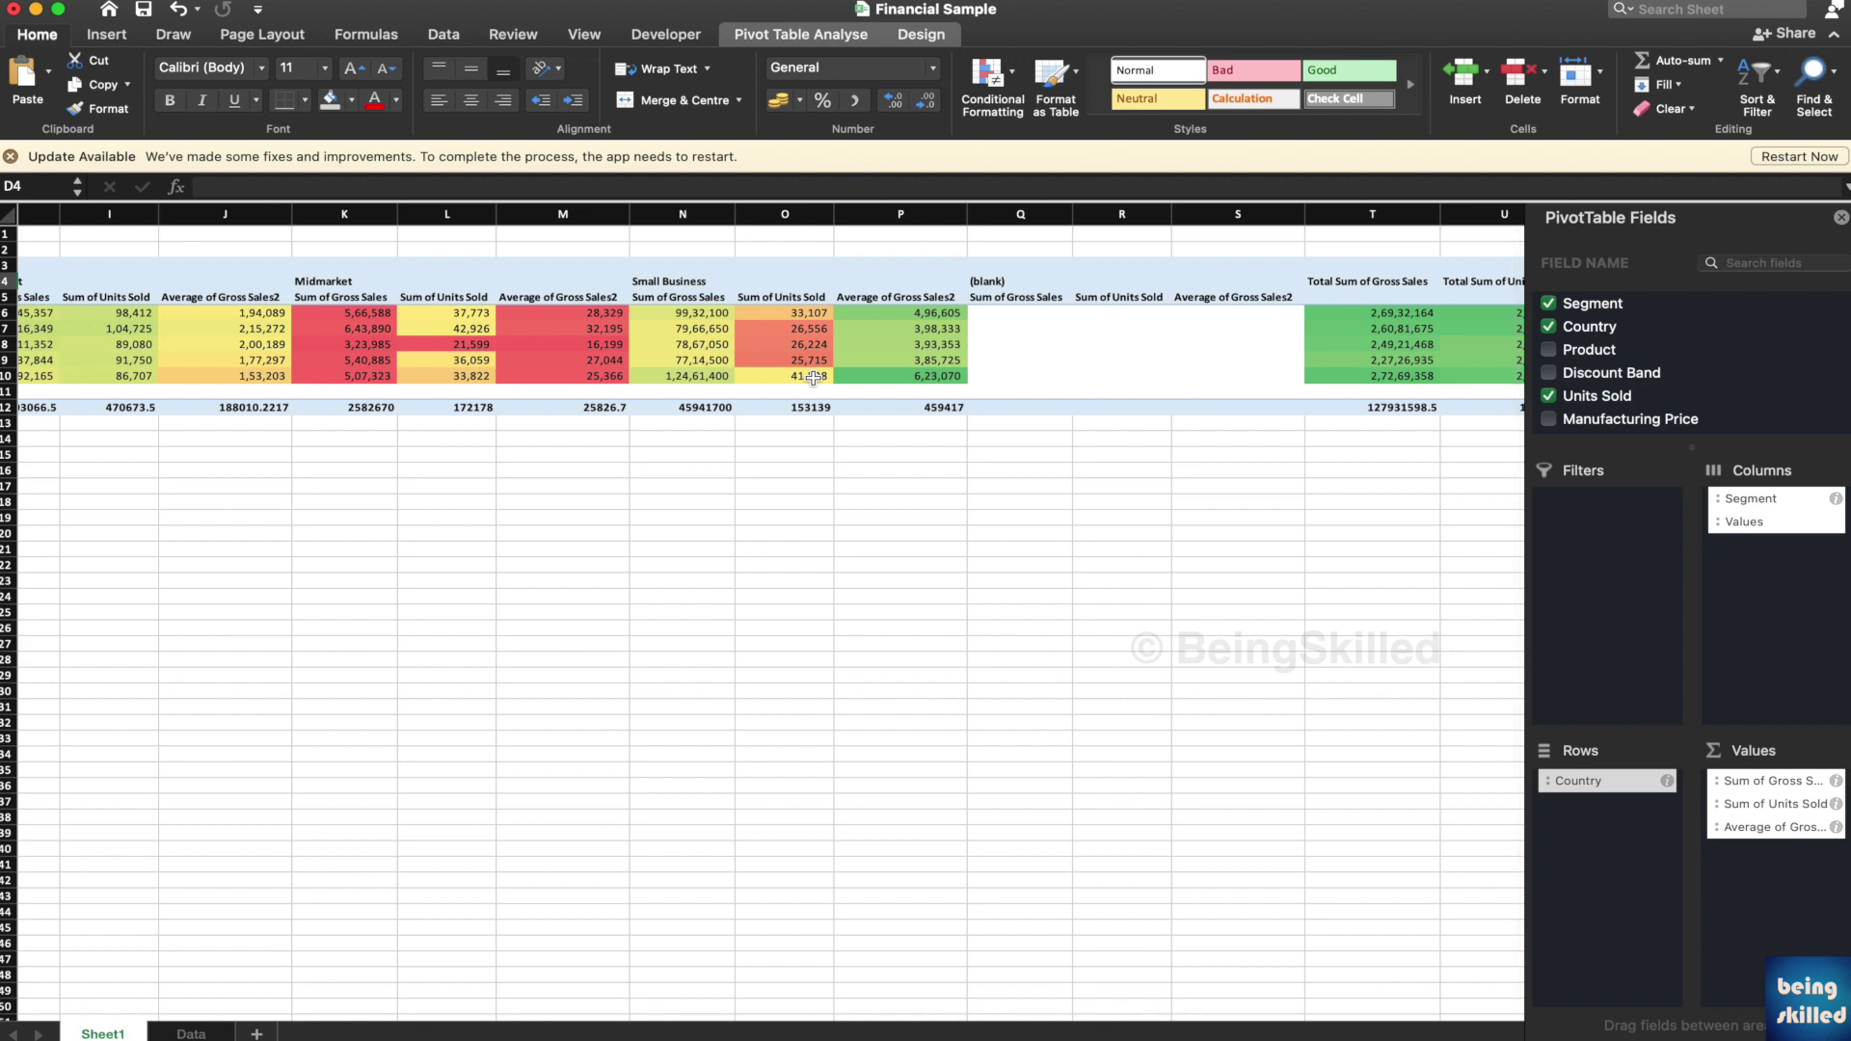
scroll(812, 377, left, 3)
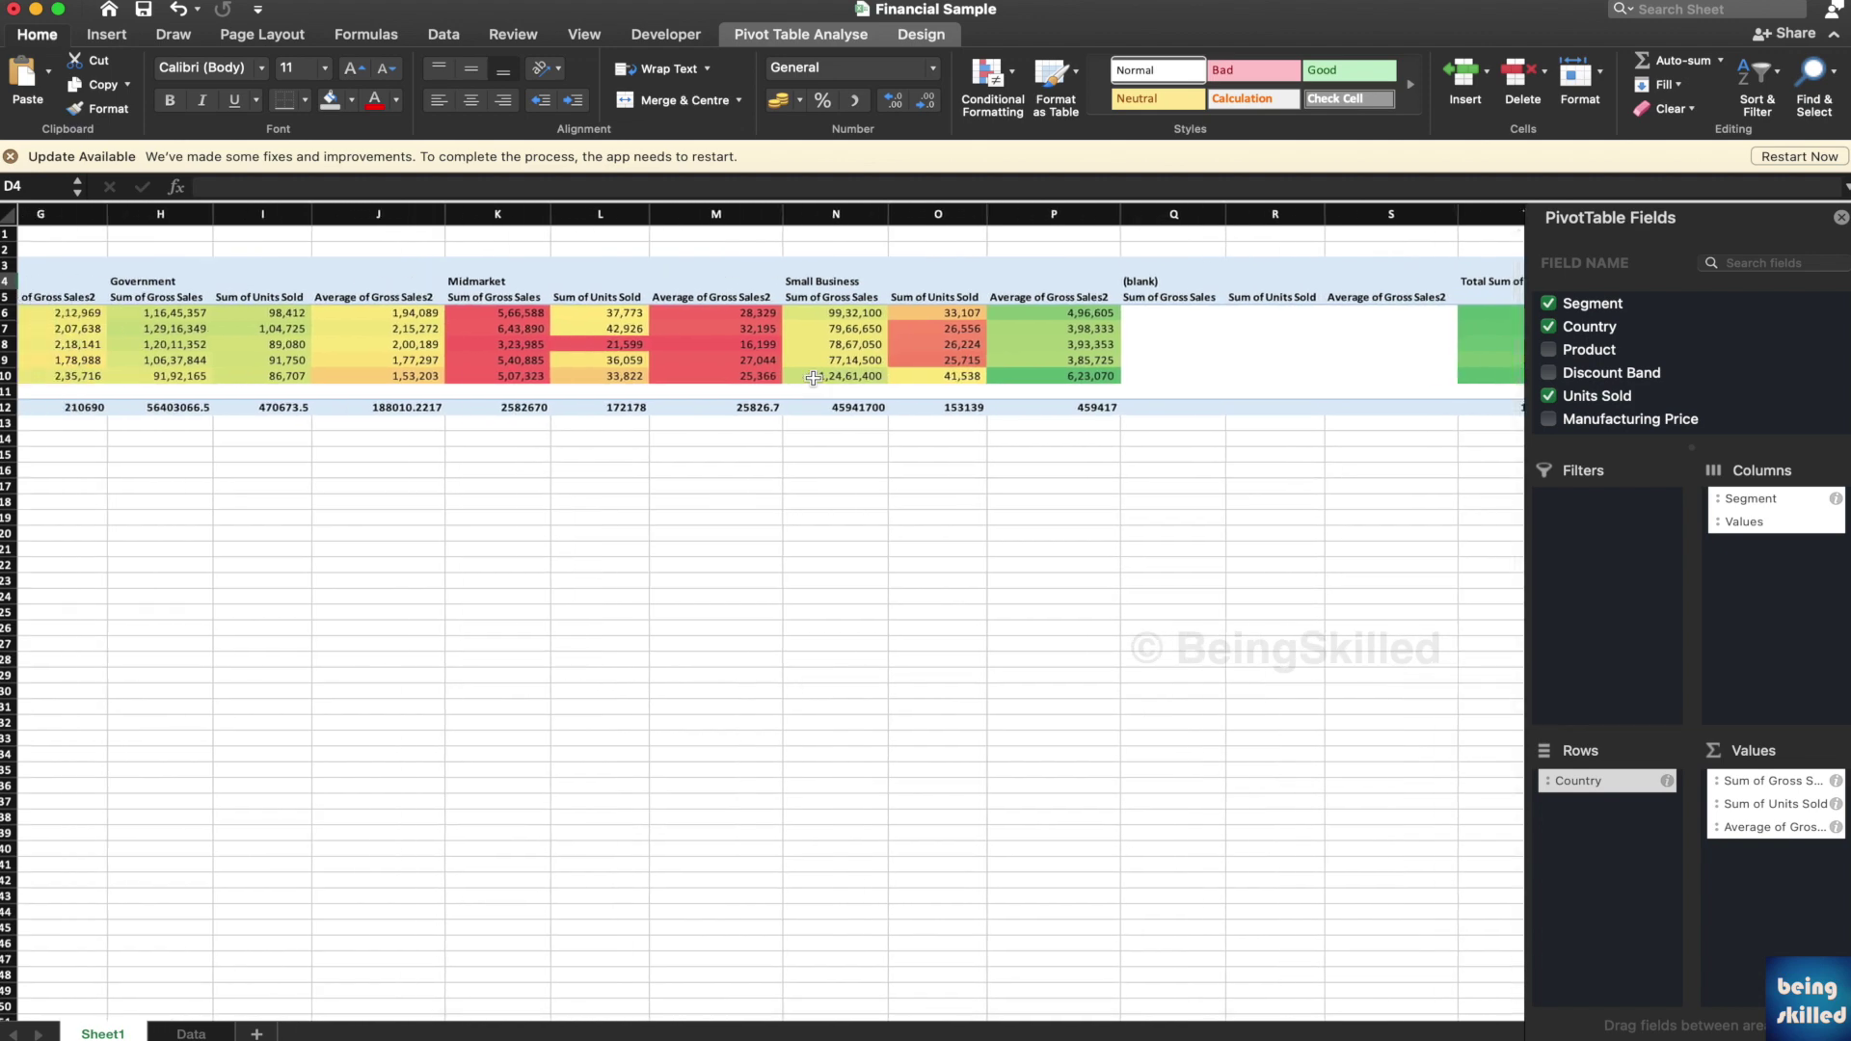
scroll(513, 366, left, 5)
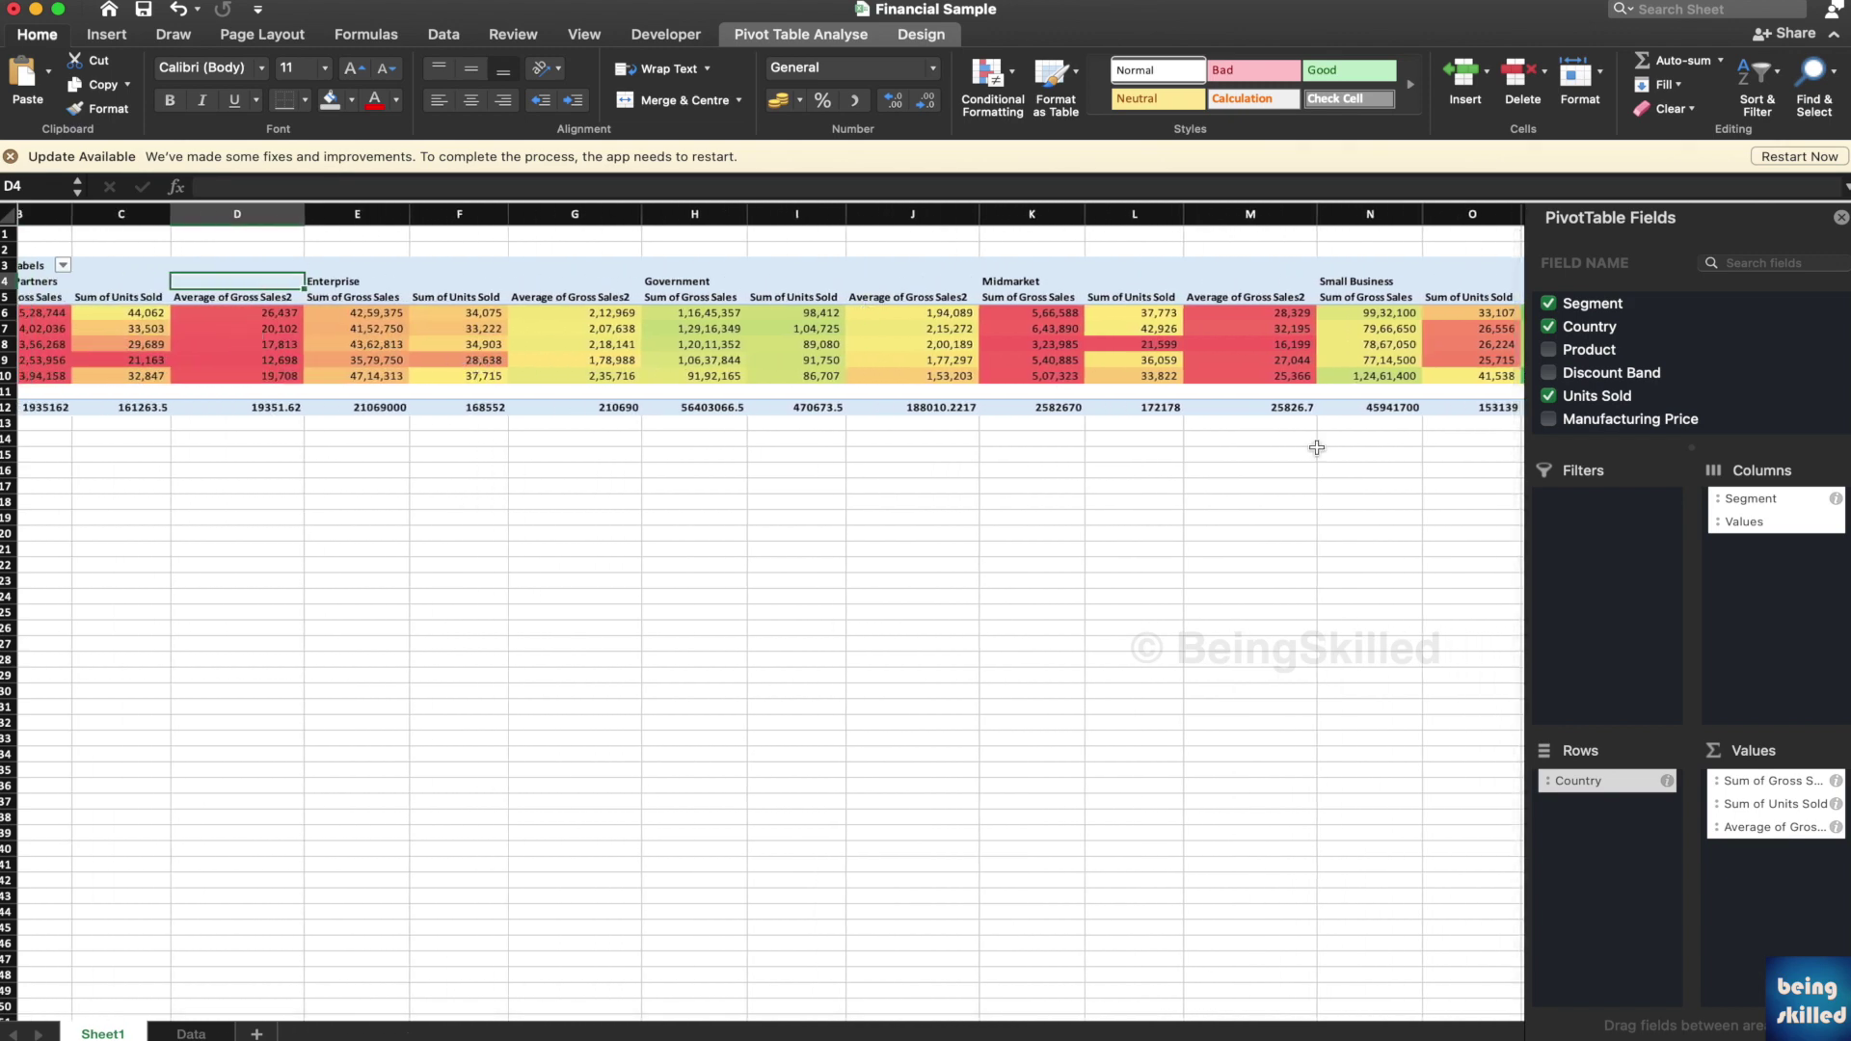
scroll(847, 483, left, 2)
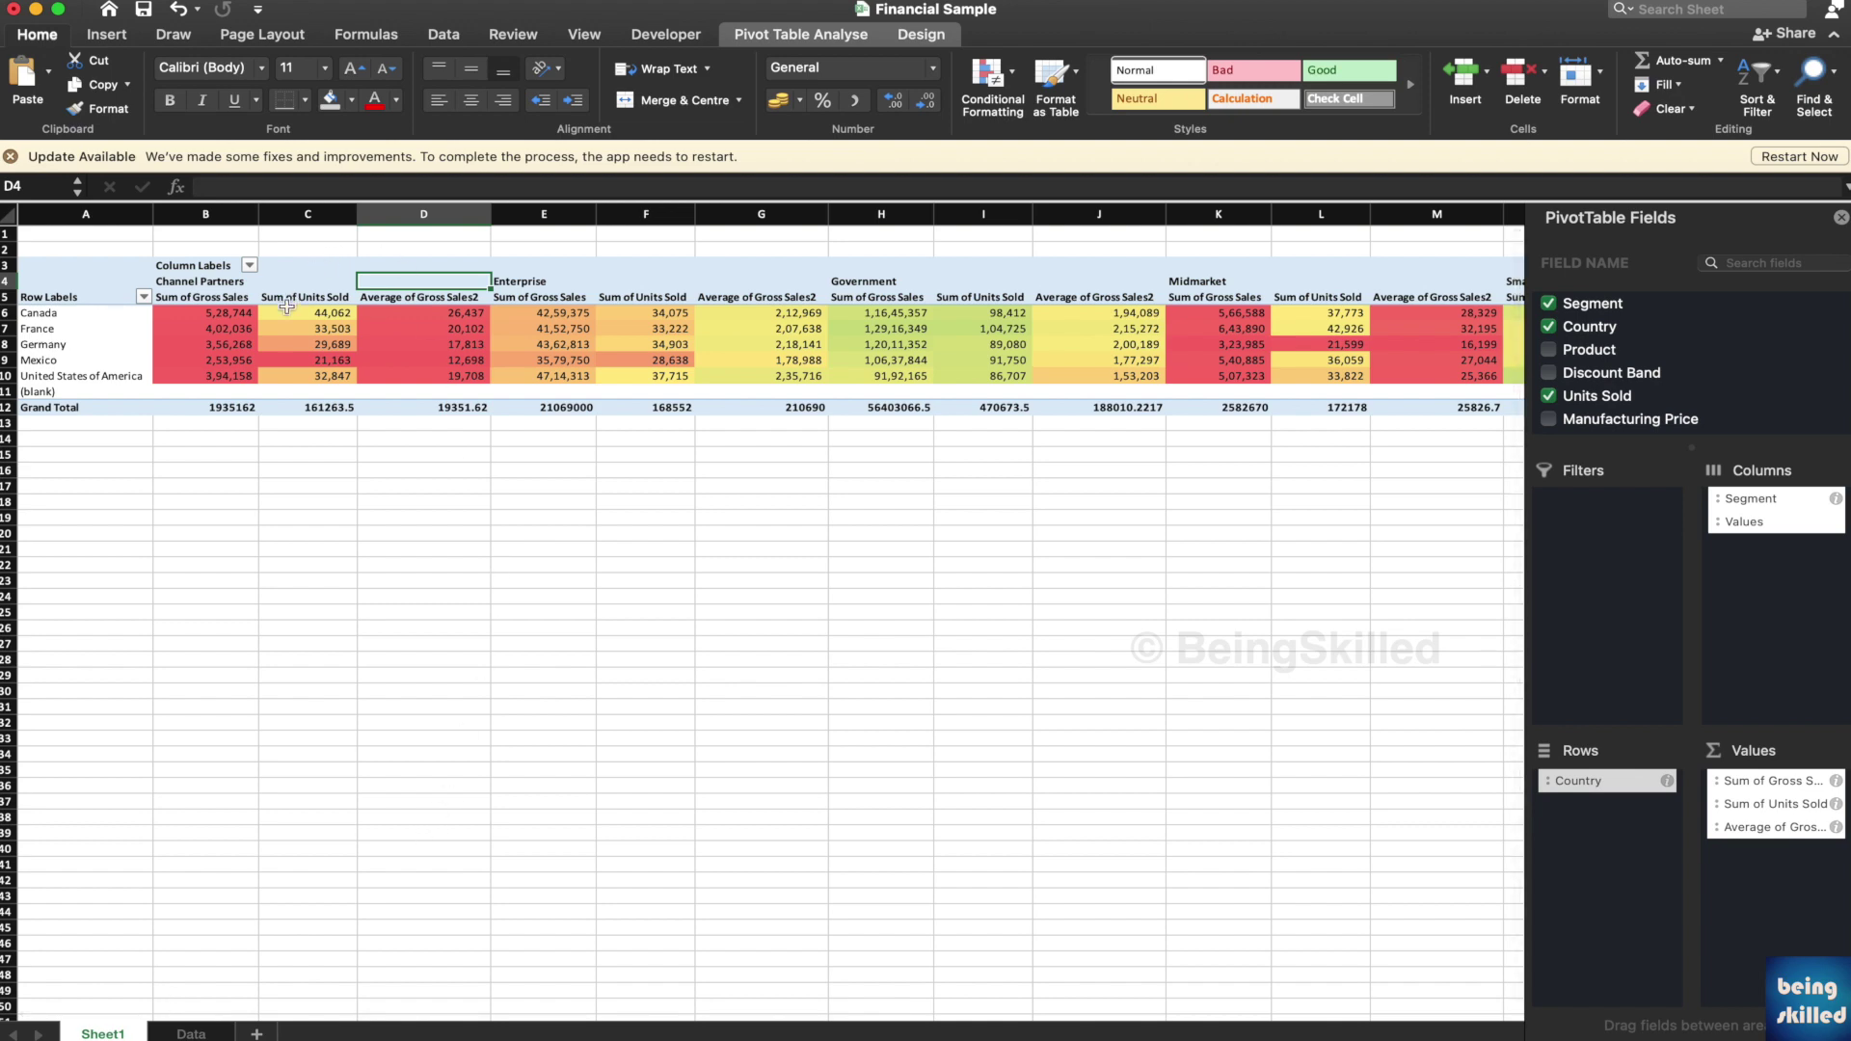
click(191, 1033)
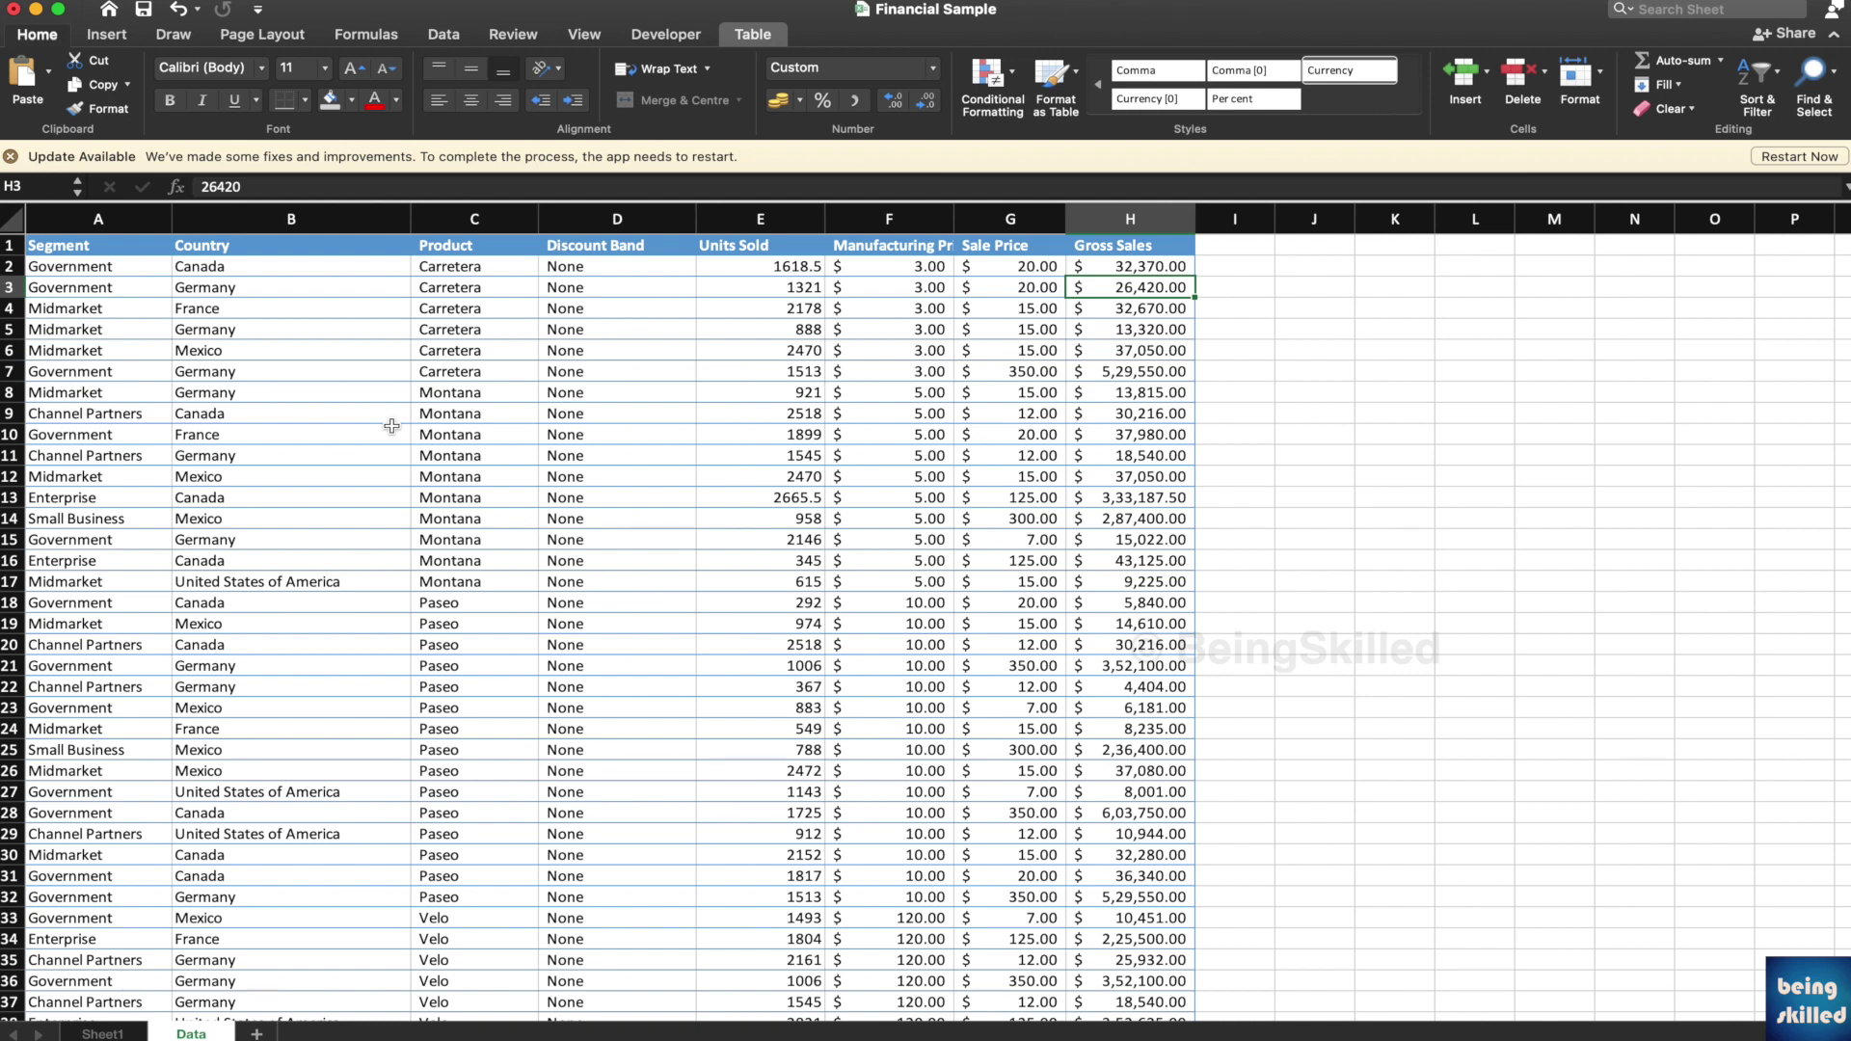
click(106, 1034)
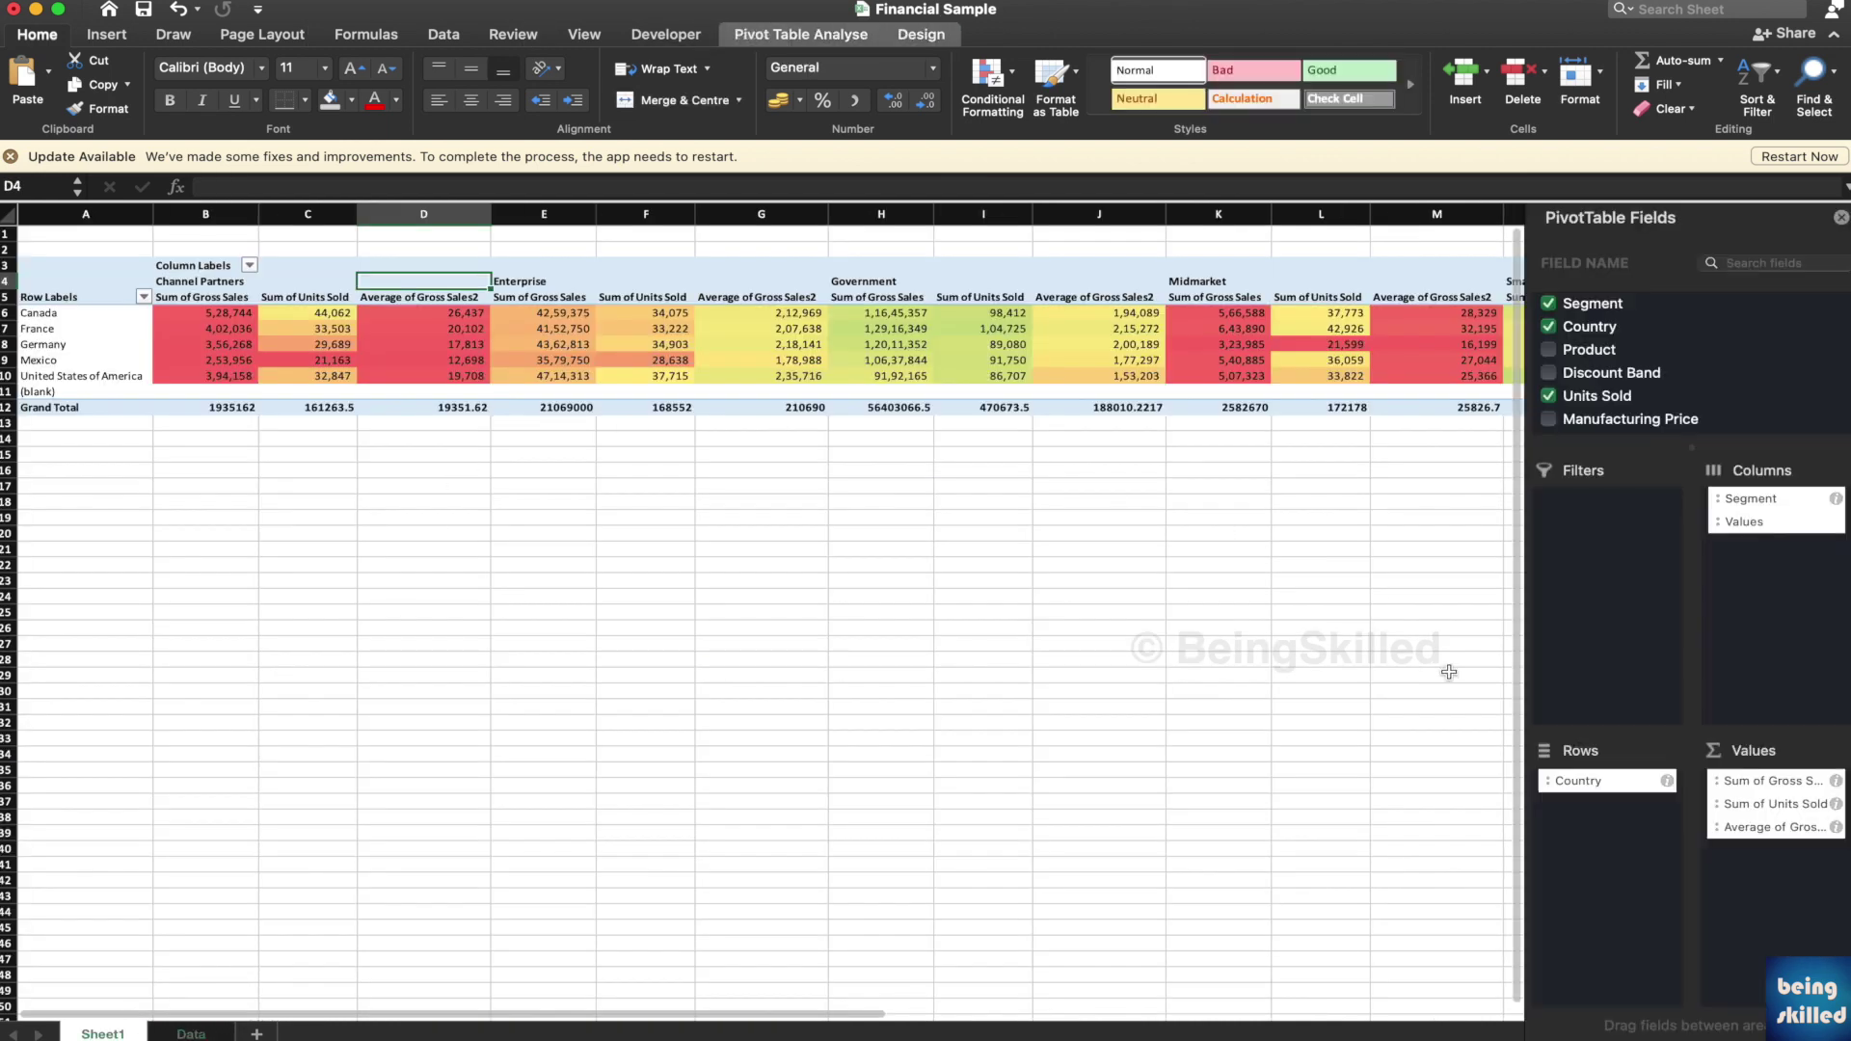
Remove Segment from the PivotTable columns and check the remaining country row labels.
drag(1766, 499, 1369, 493)
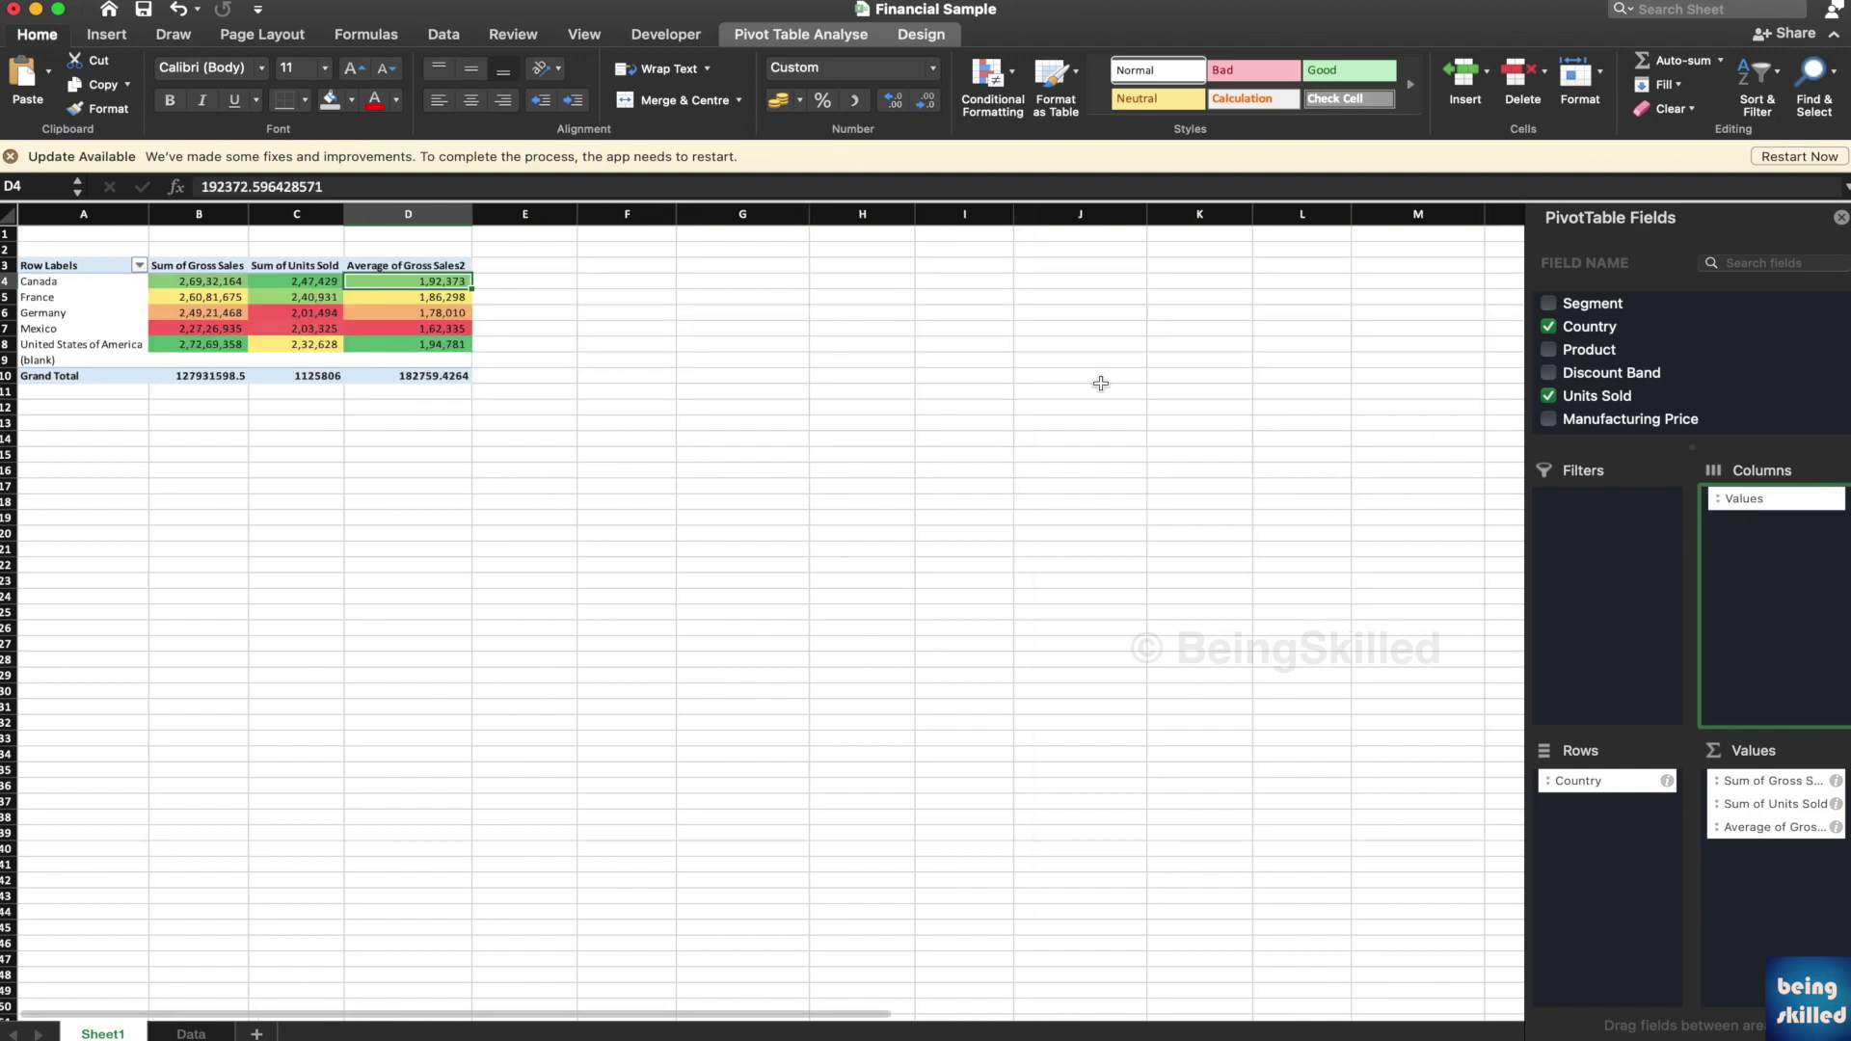
click(103, 295)
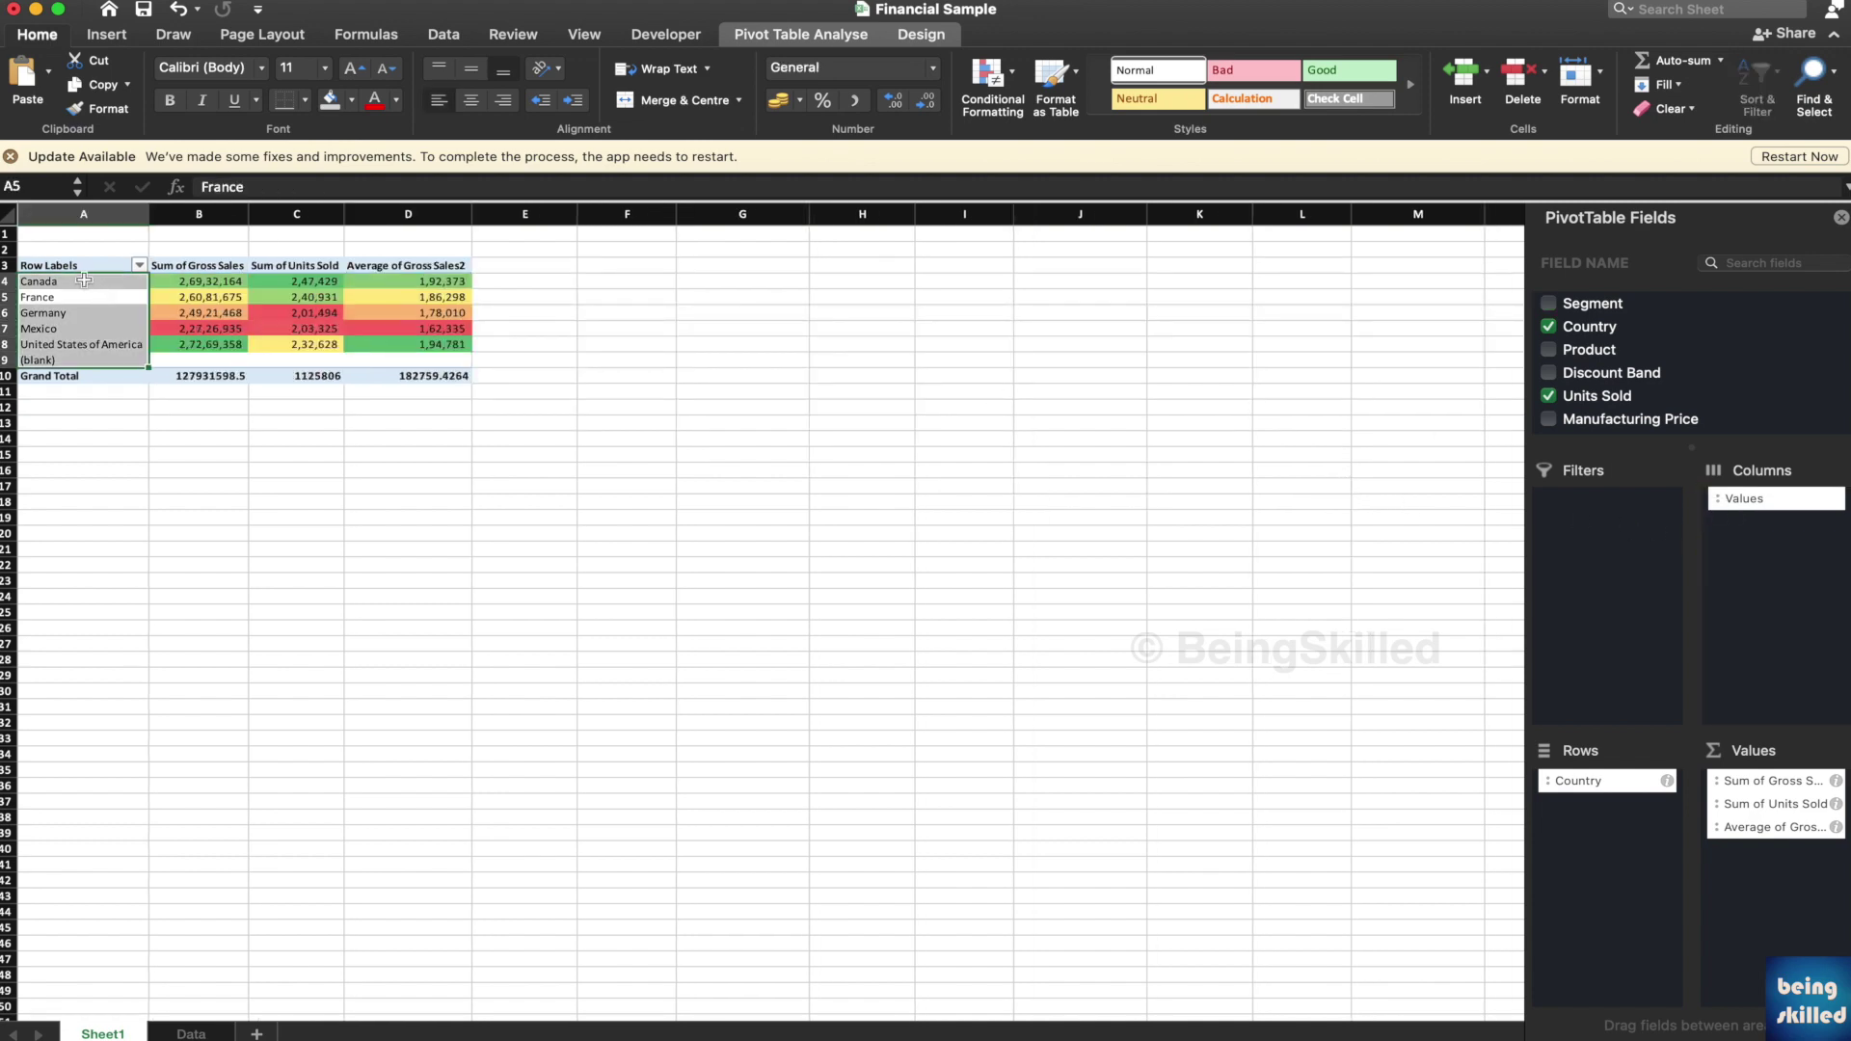
click(84, 278)
scroll(84, 278, up, 8)
scroll(84, 276, up, 2)
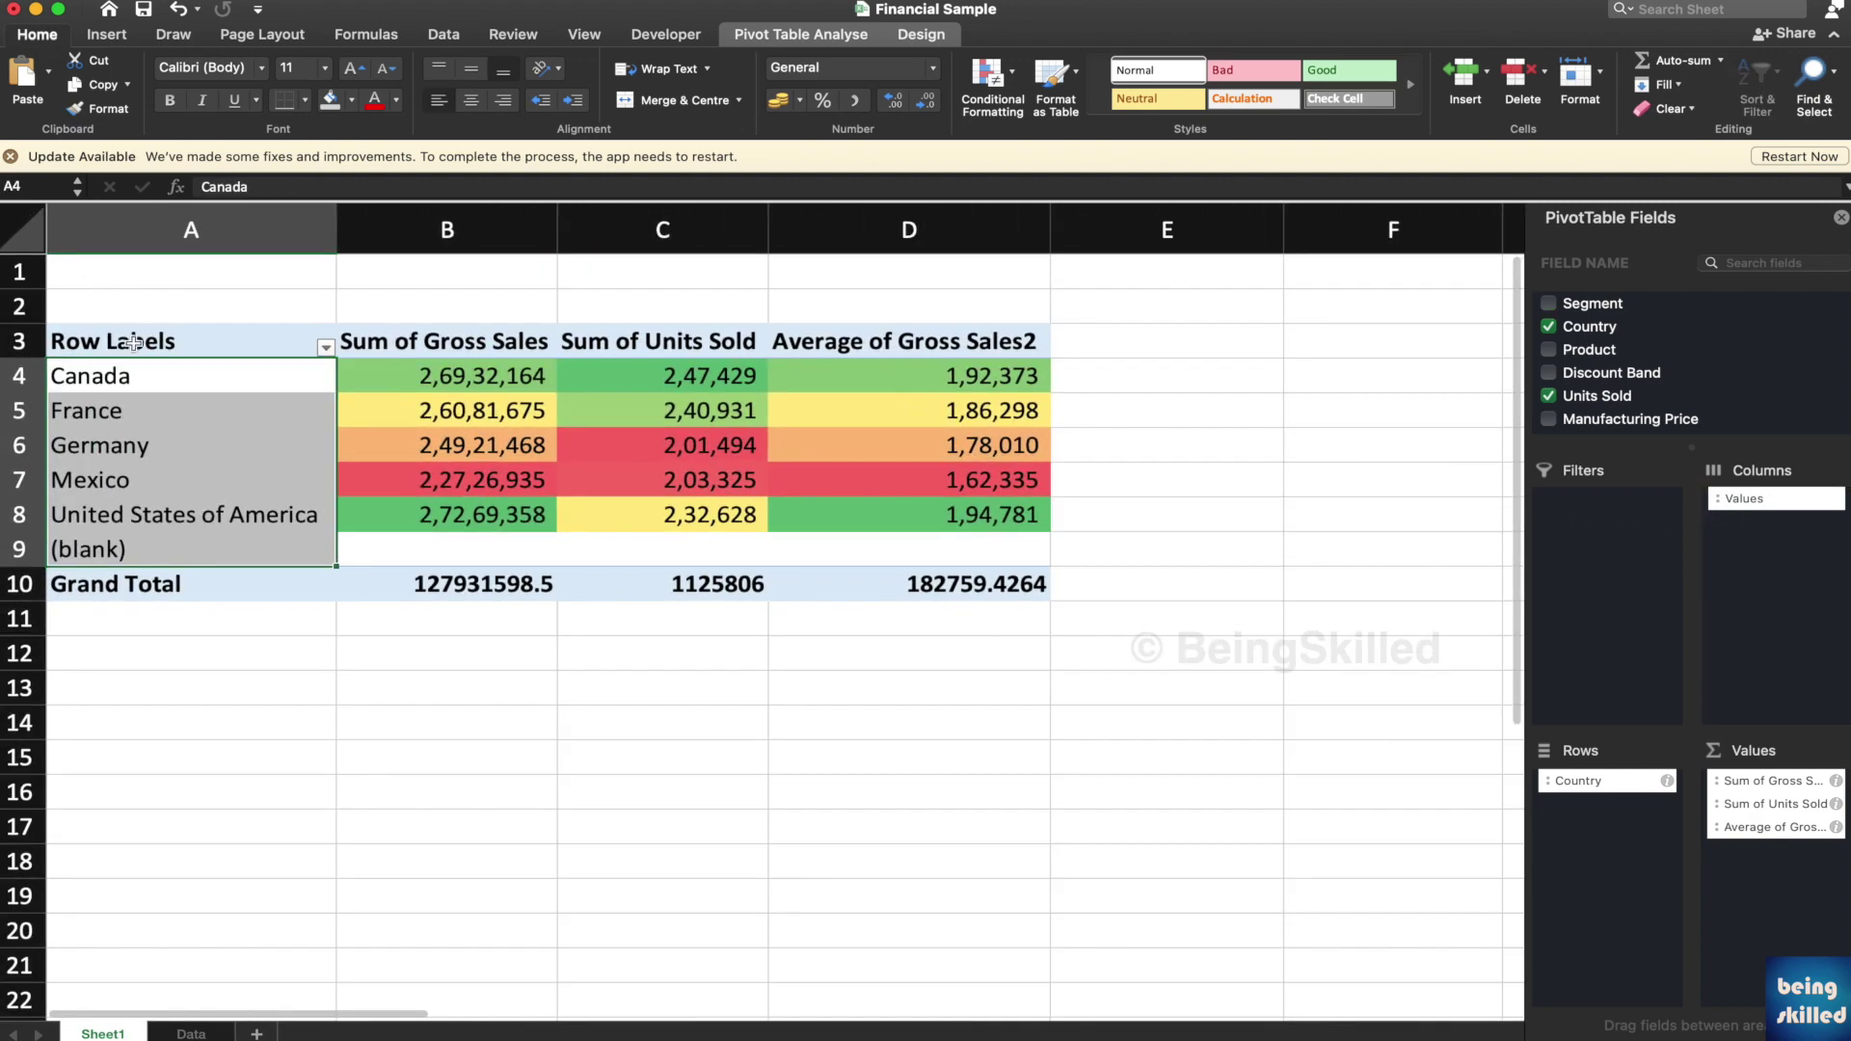
click(140, 344)
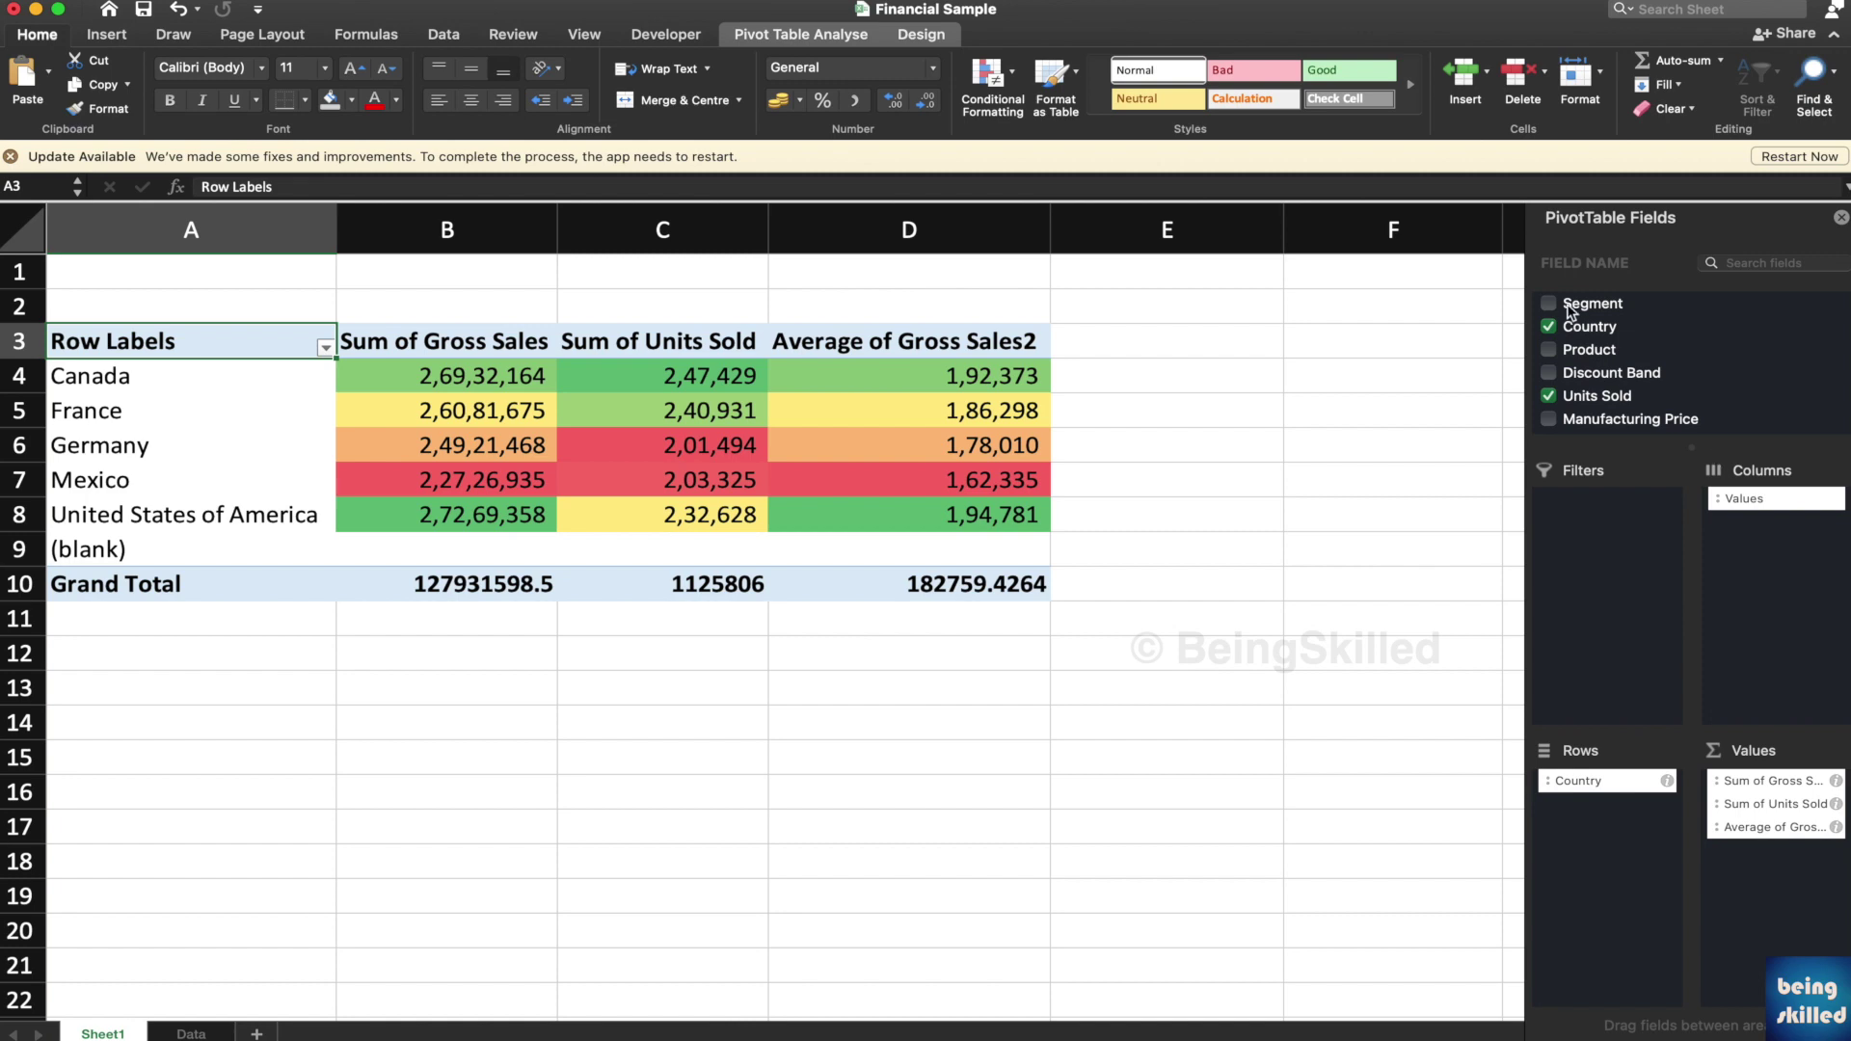
Place Segment in the PivotTable columns again and move it to the report filters instead.
drag(1586, 304, 1763, 496)
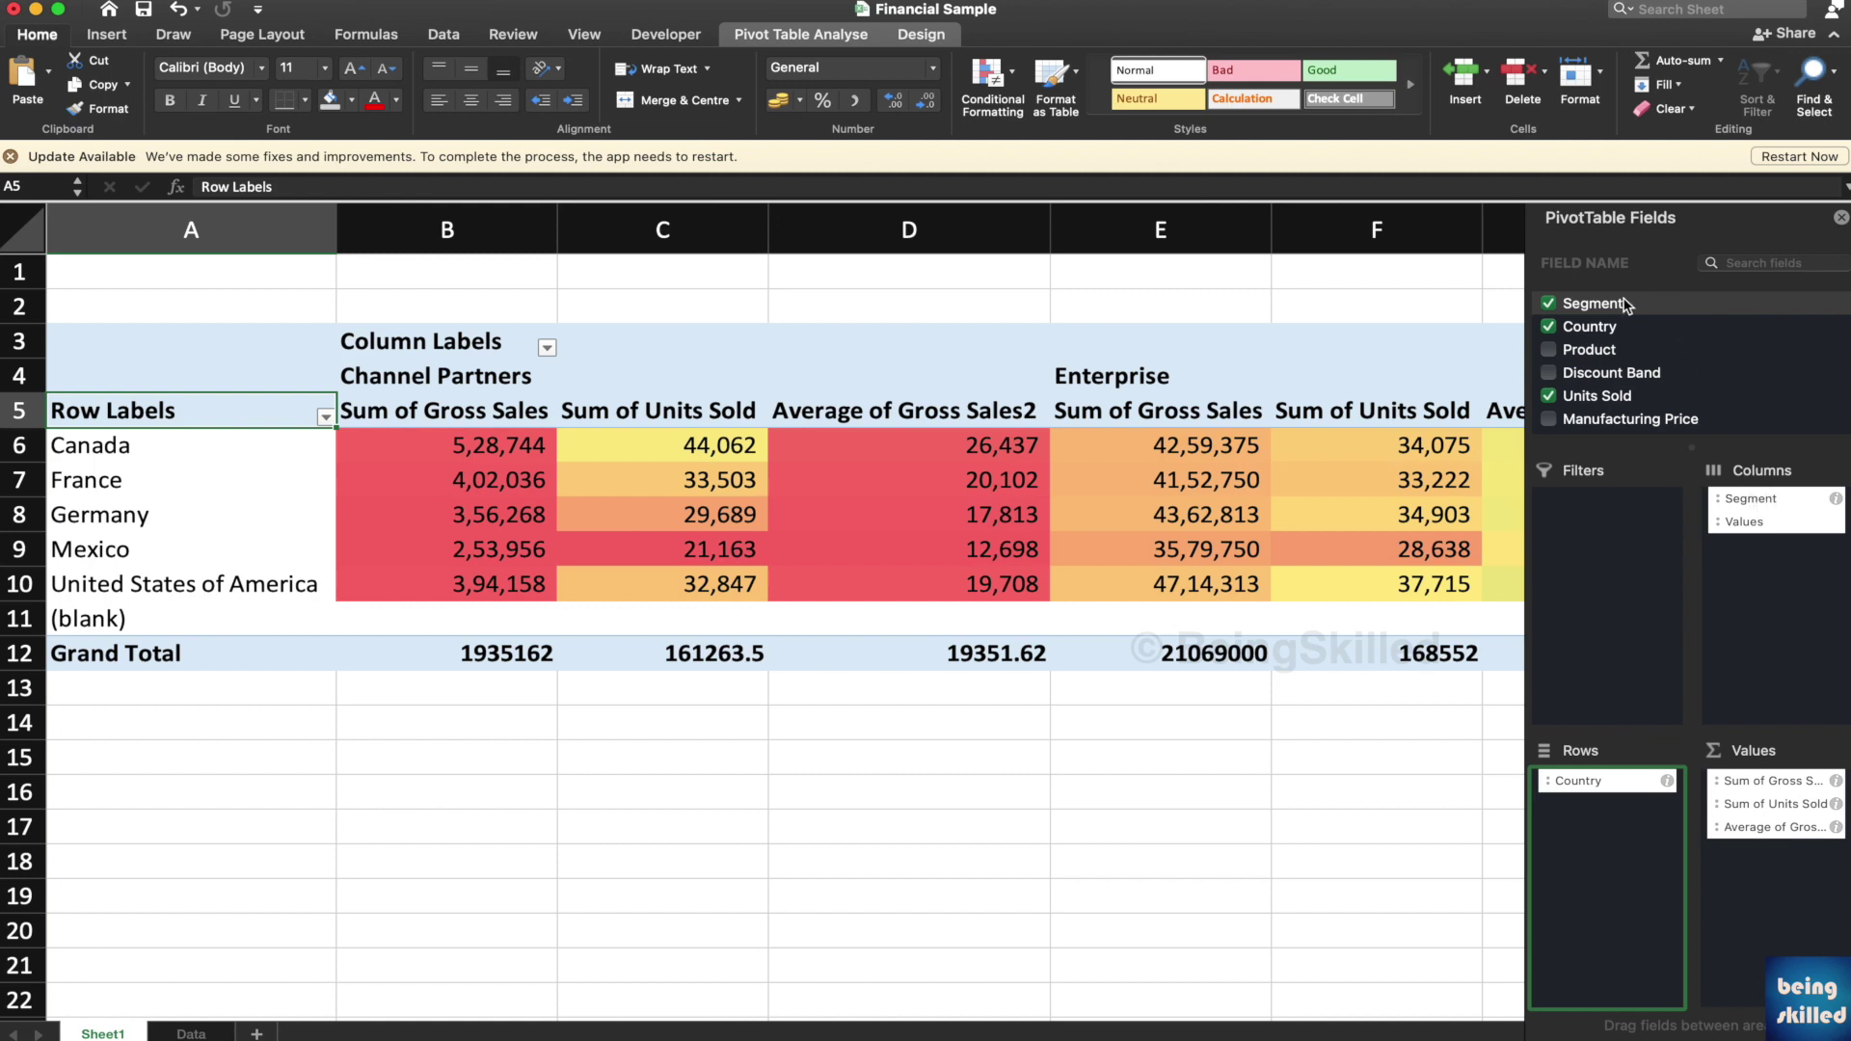
drag(1605, 308, 1600, 564)
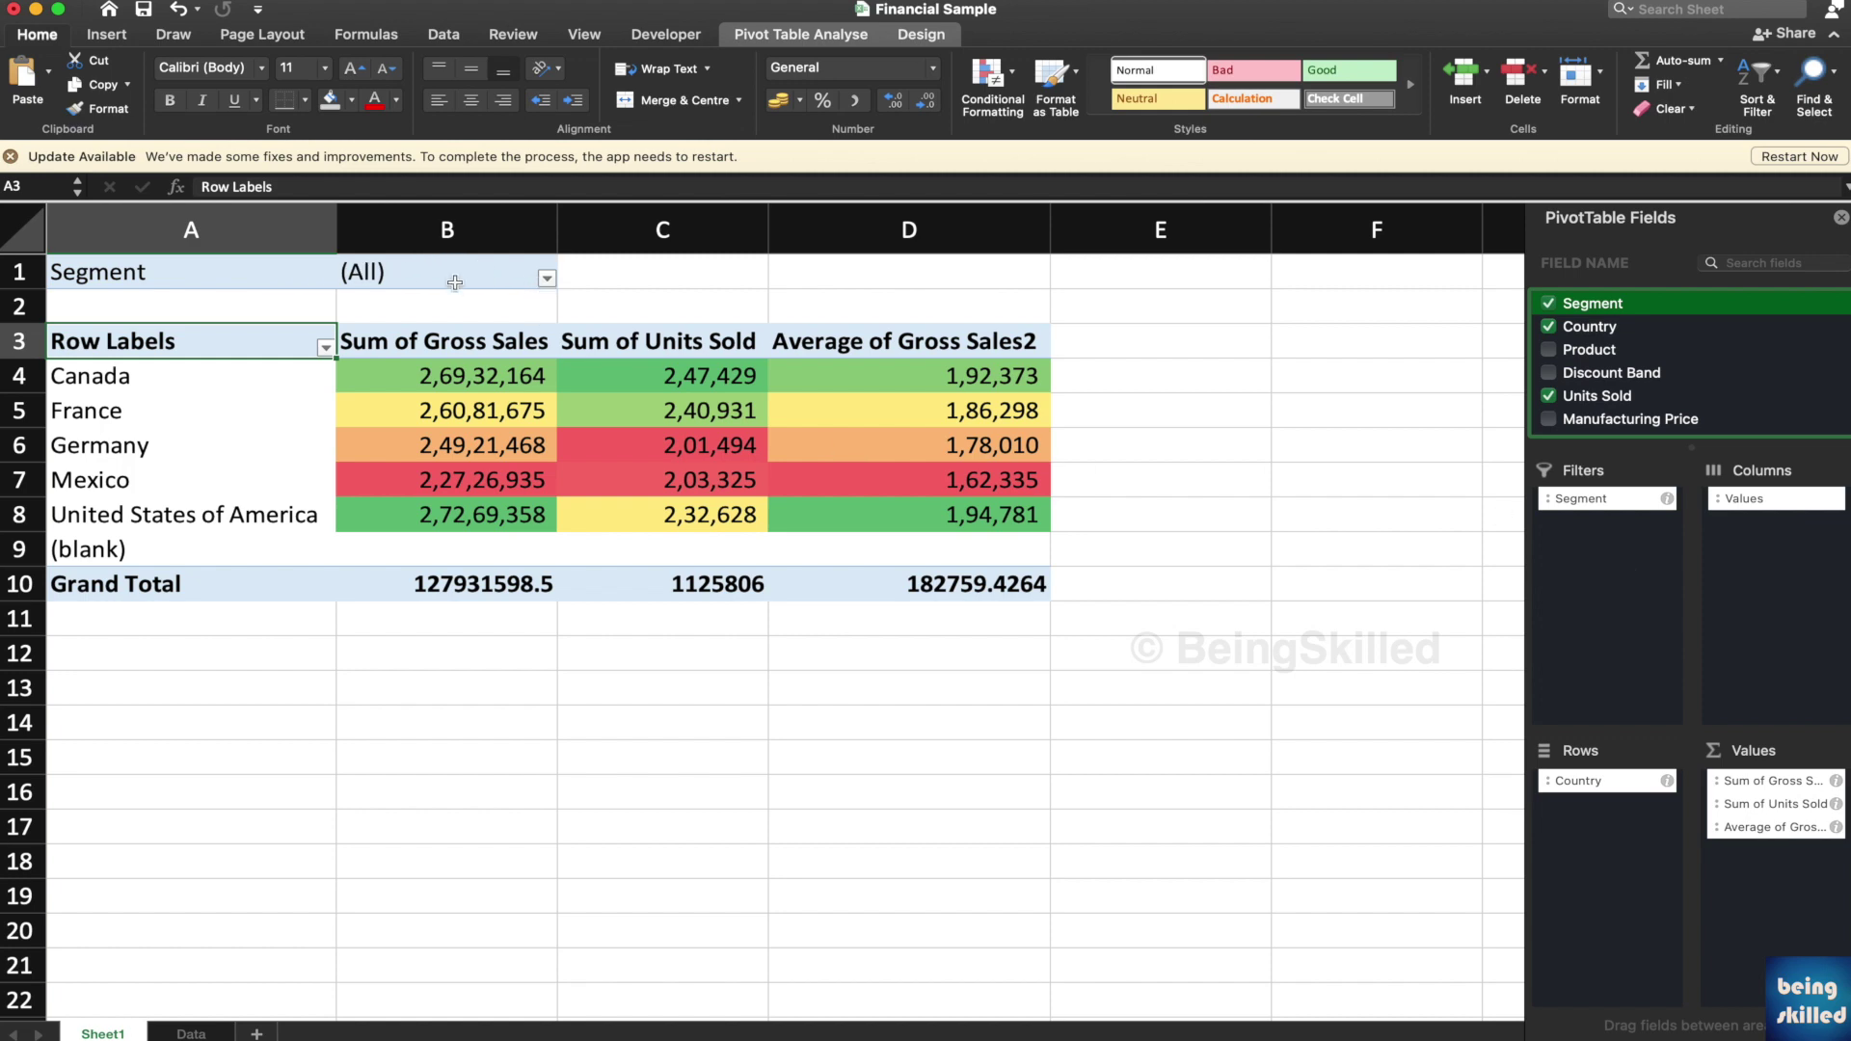
Filter the PivotTable report to show only the Enterprise segment.
click(546, 278)
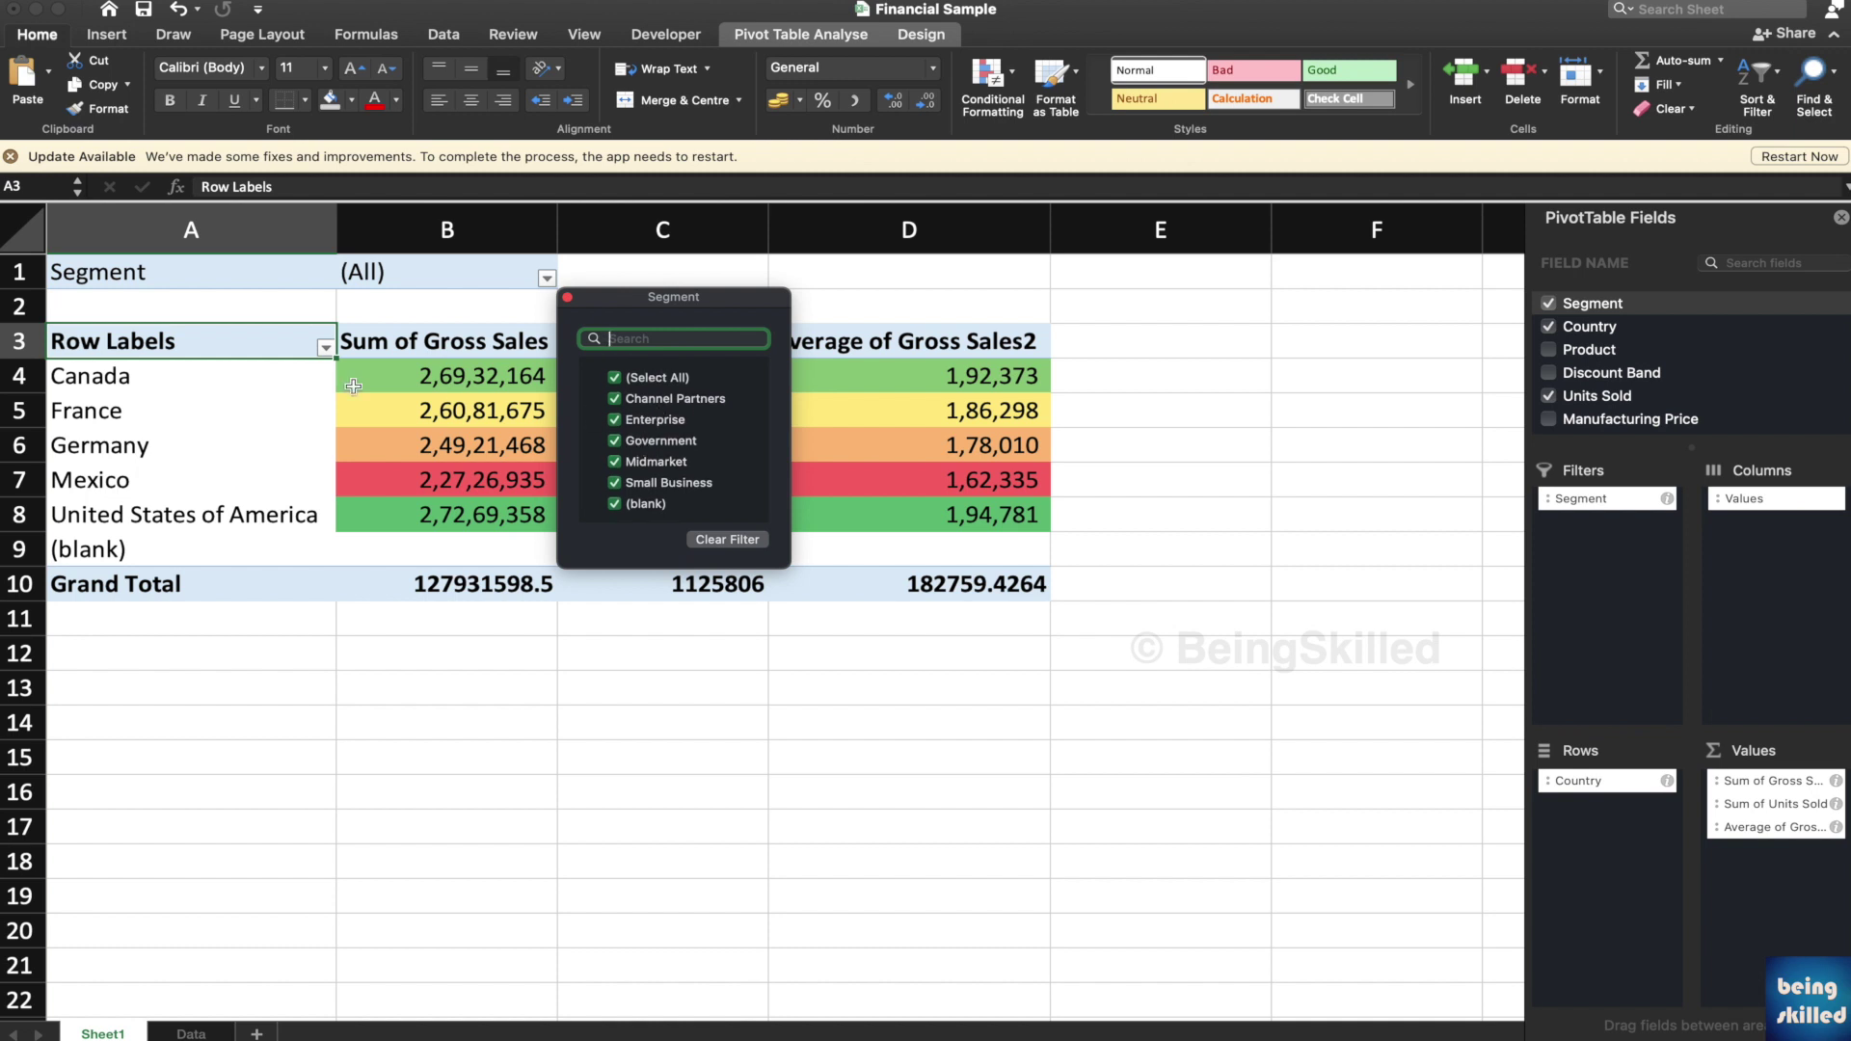
click(614, 377)
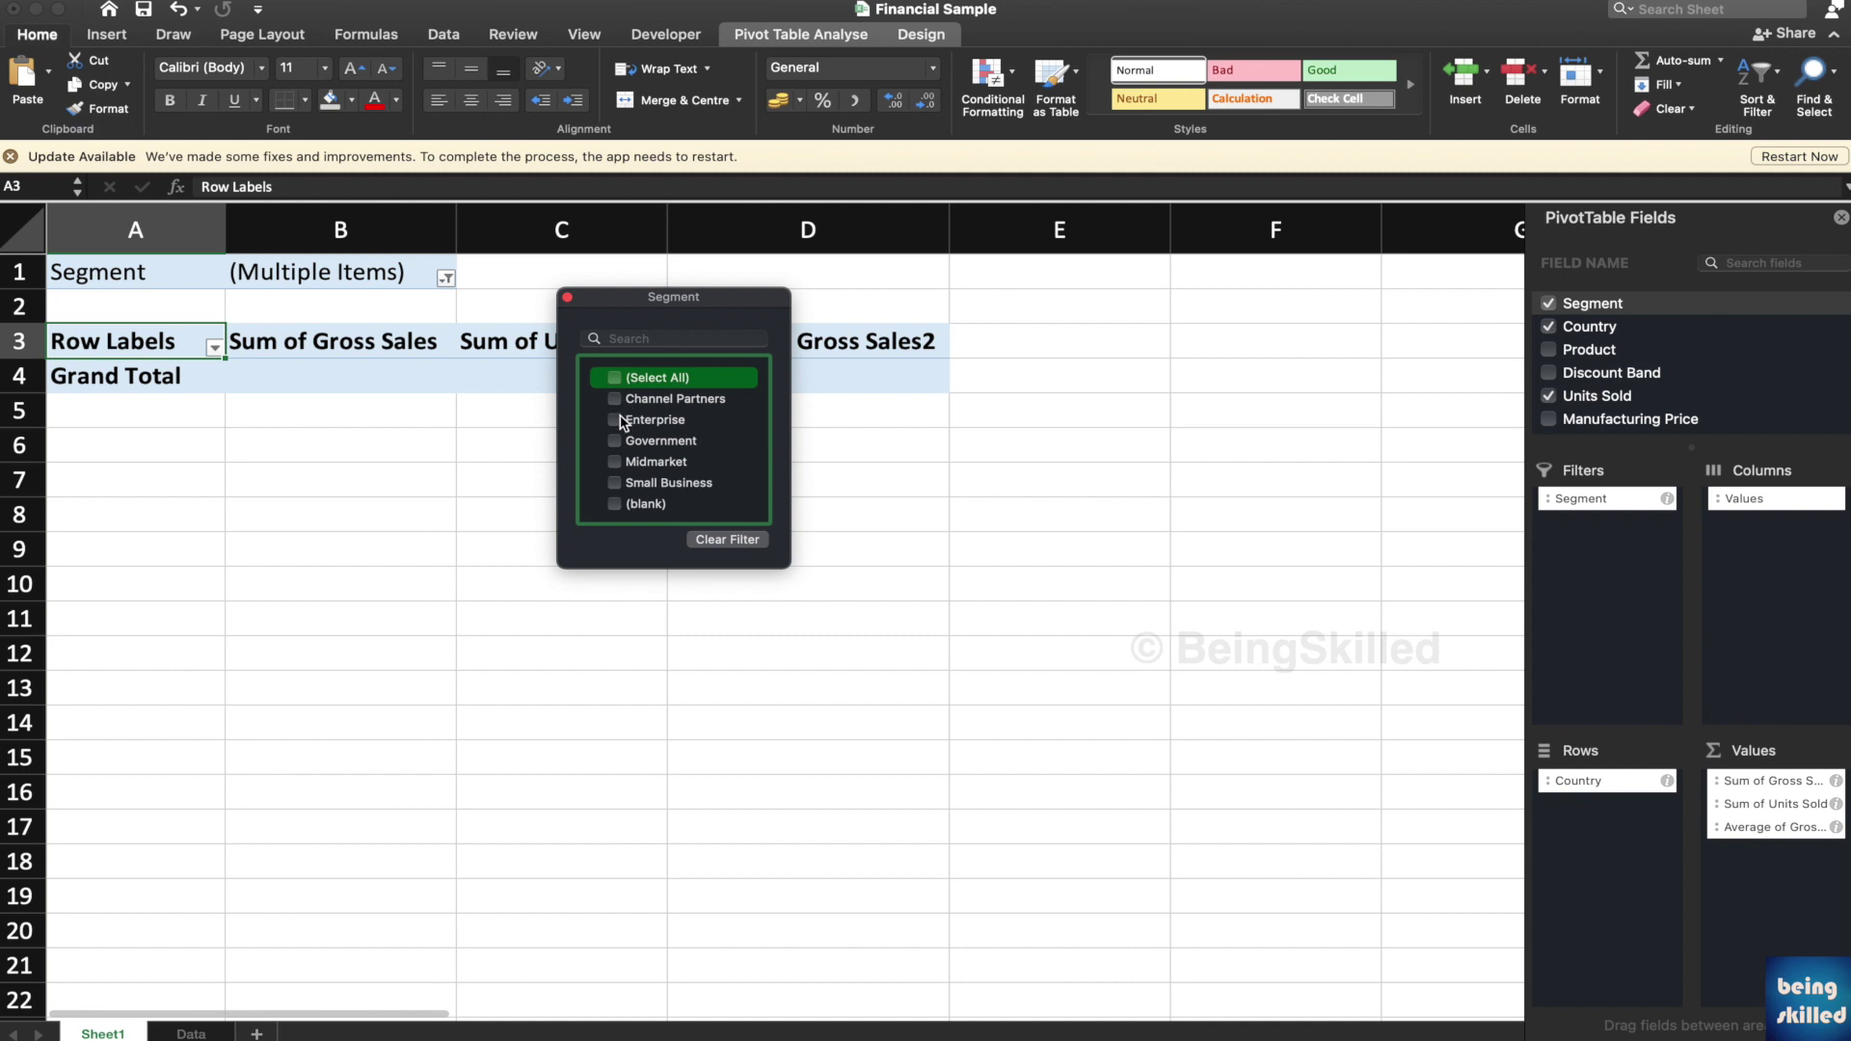
click(617, 419)
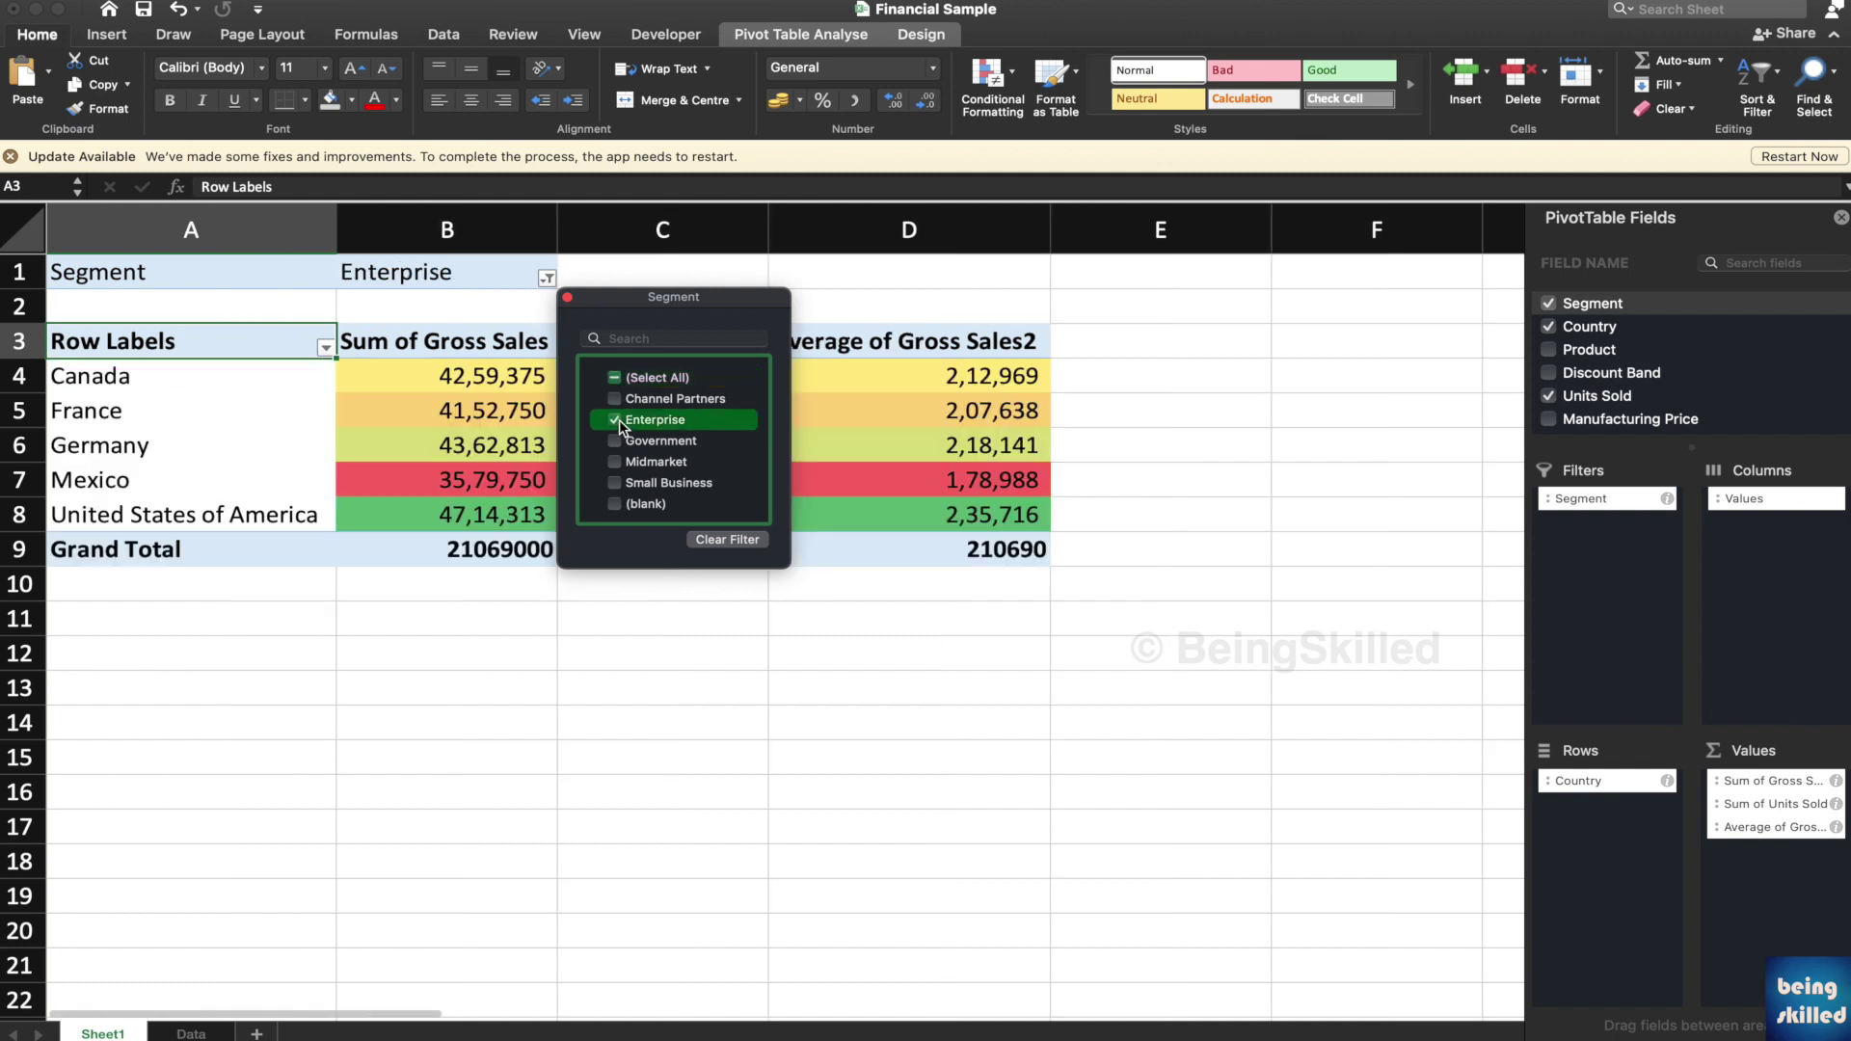
click(1006, 475)
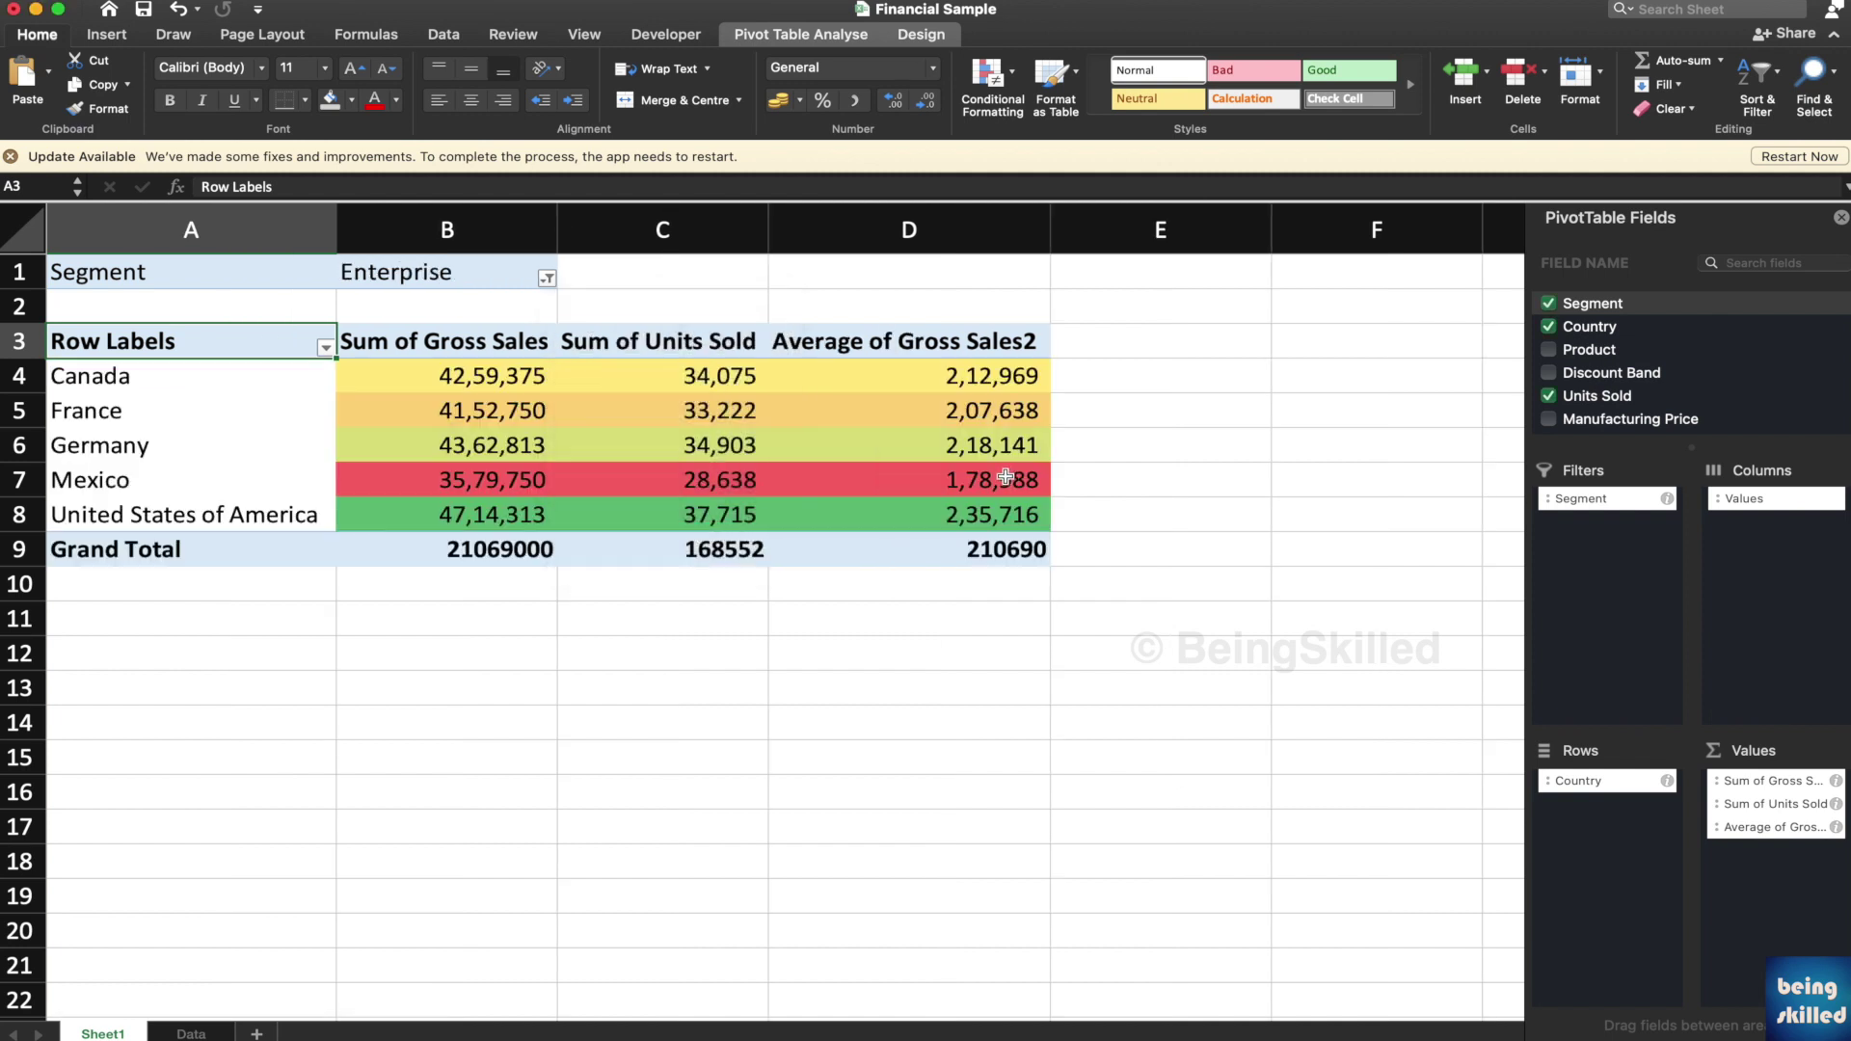
Switch the Segment report filter from Enterprise to Government only.
click(546, 280)
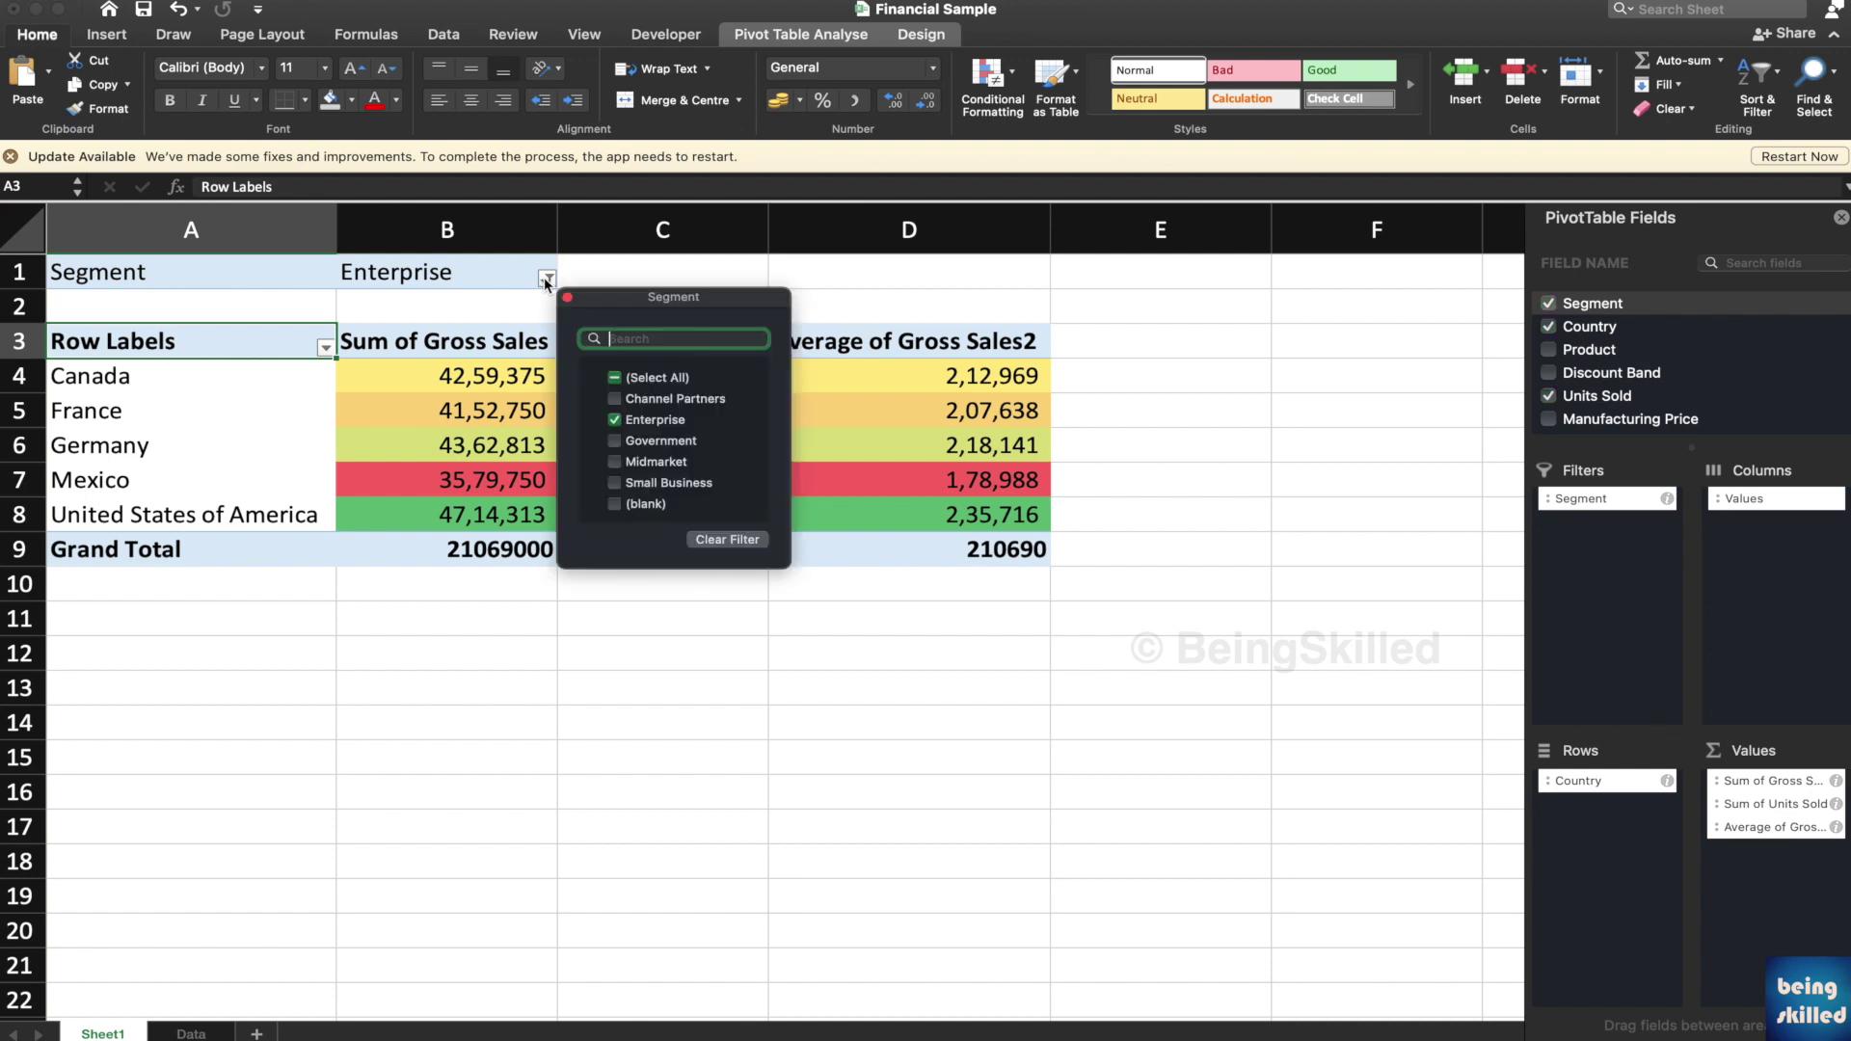
click(616, 422)
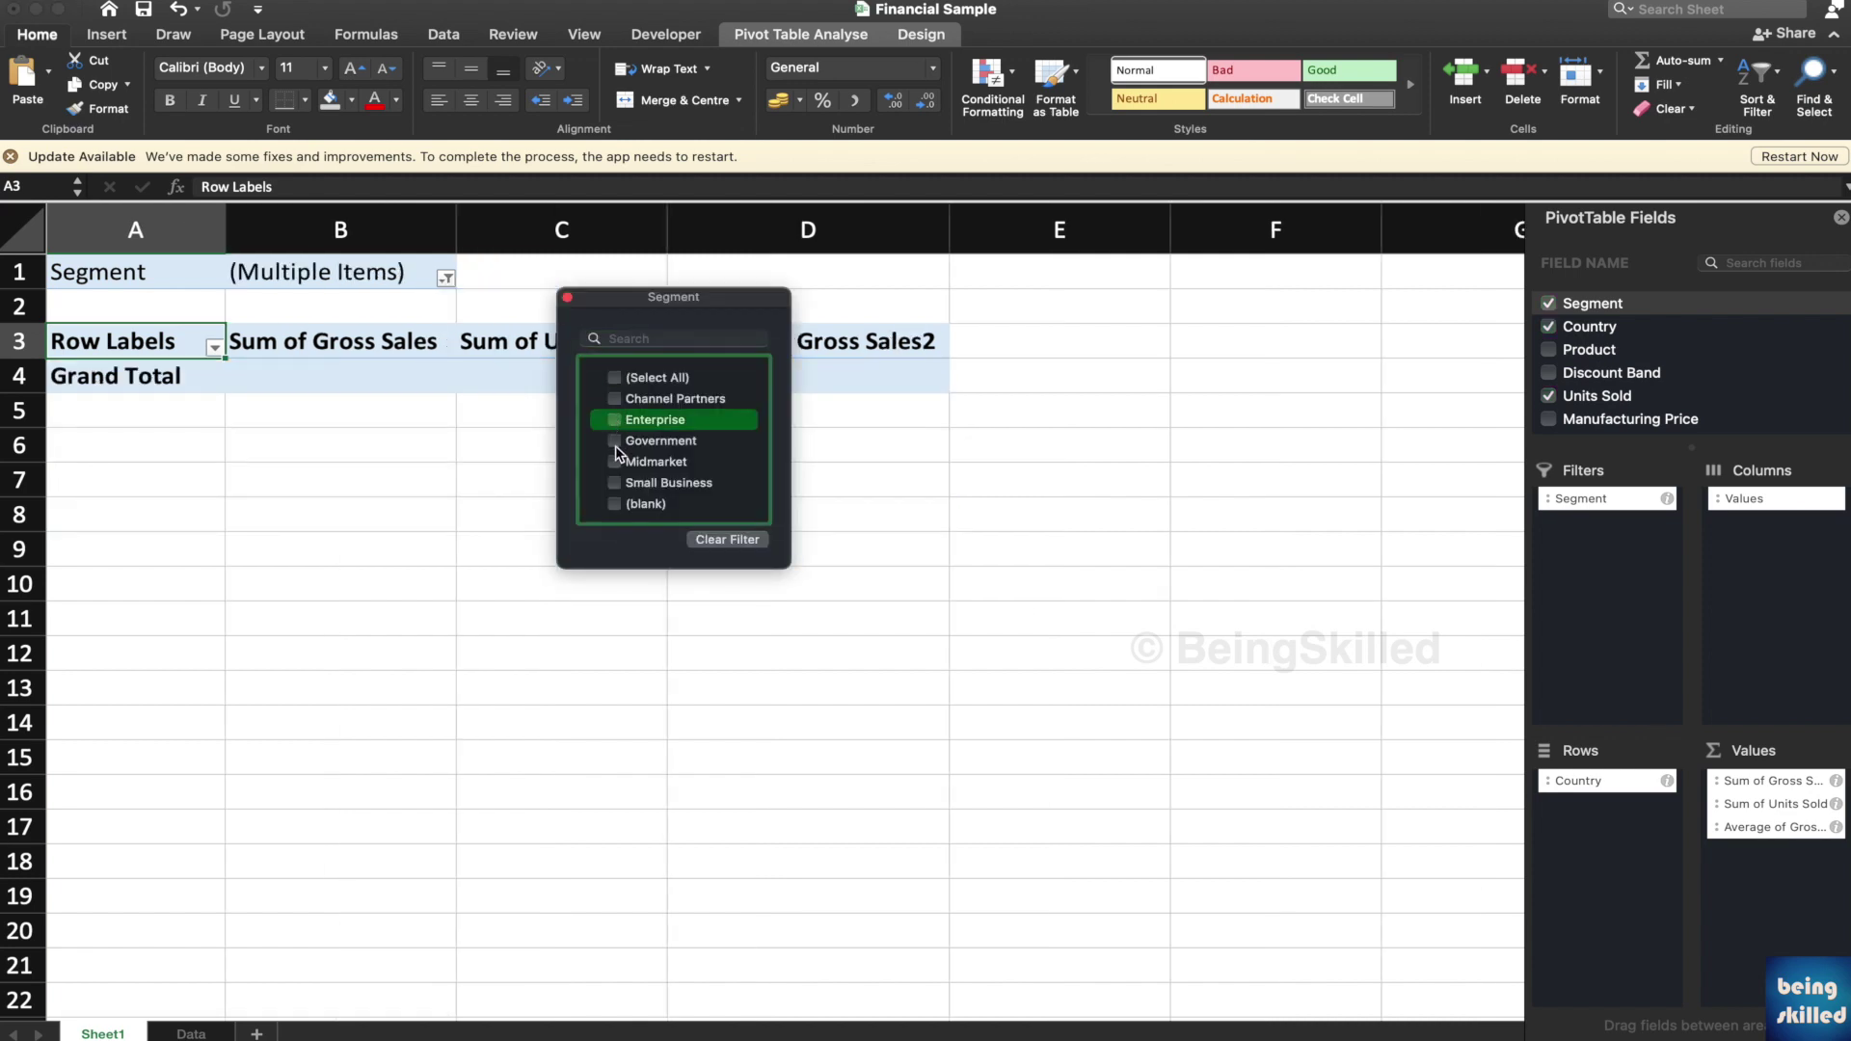
click(615, 445)
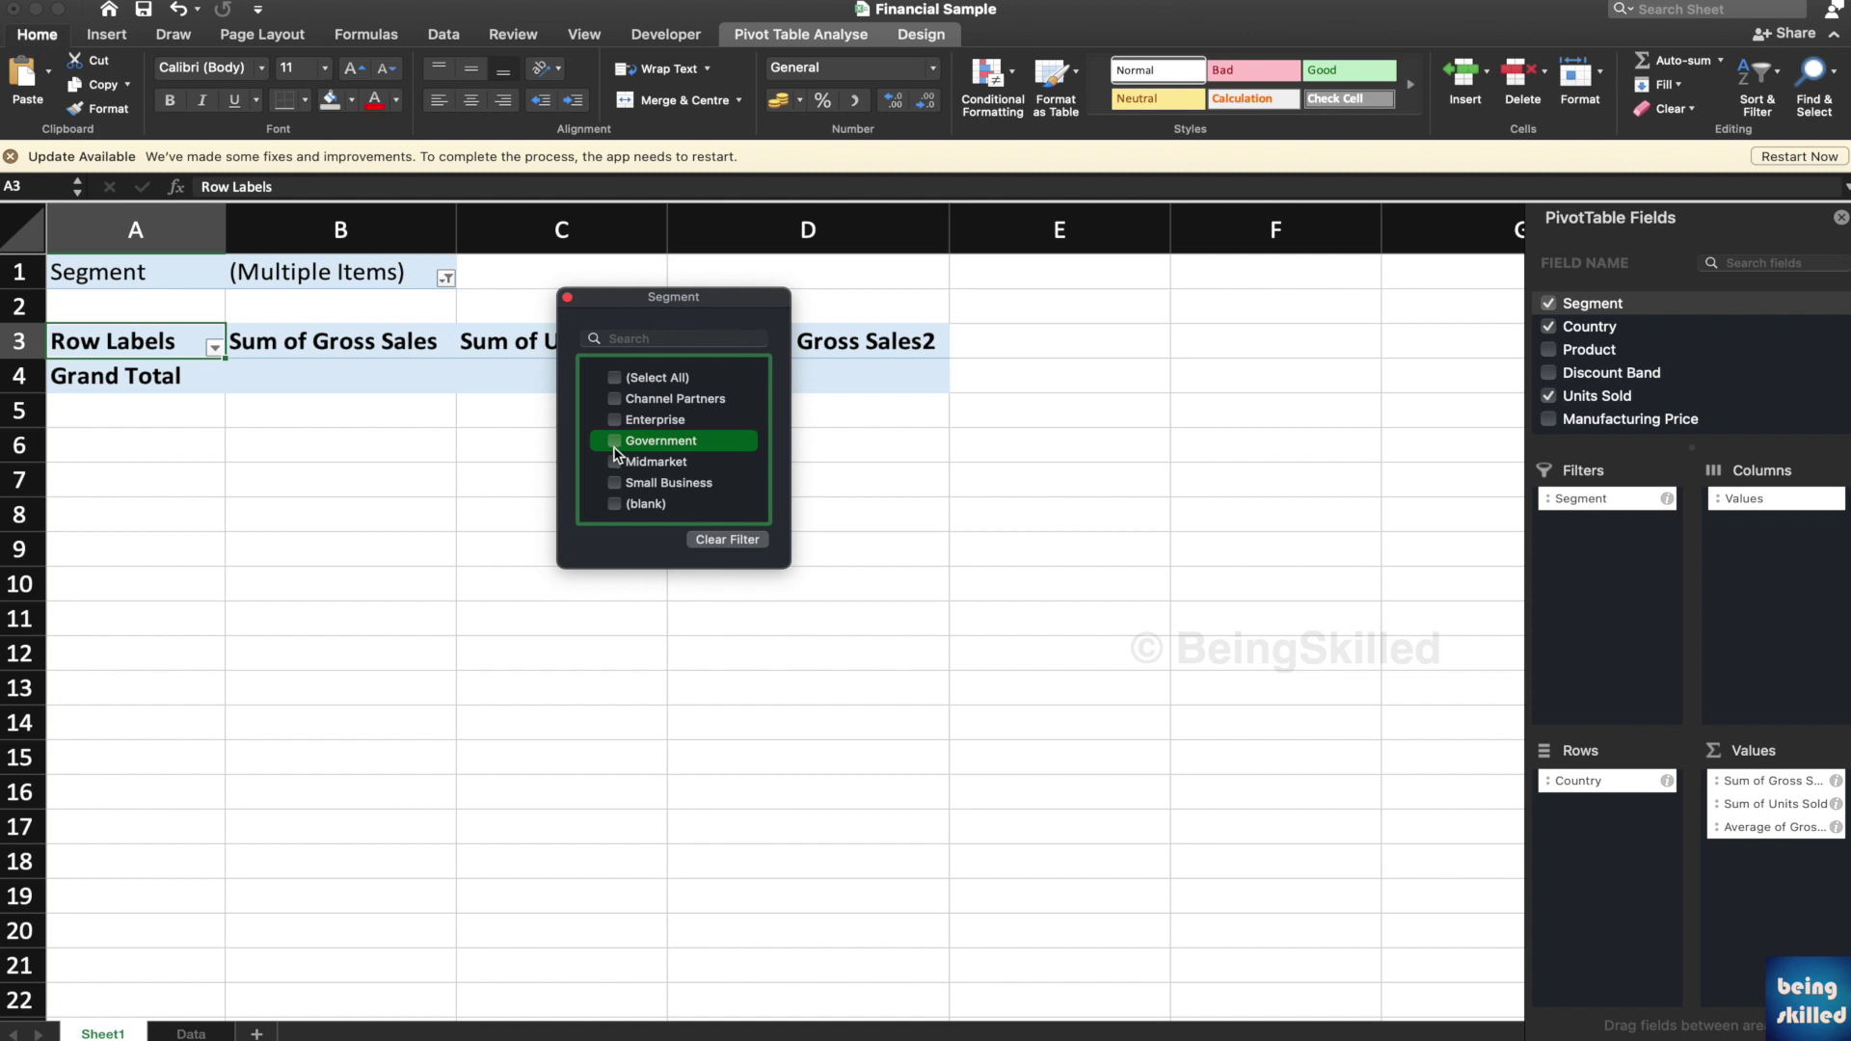
click(614, 443)
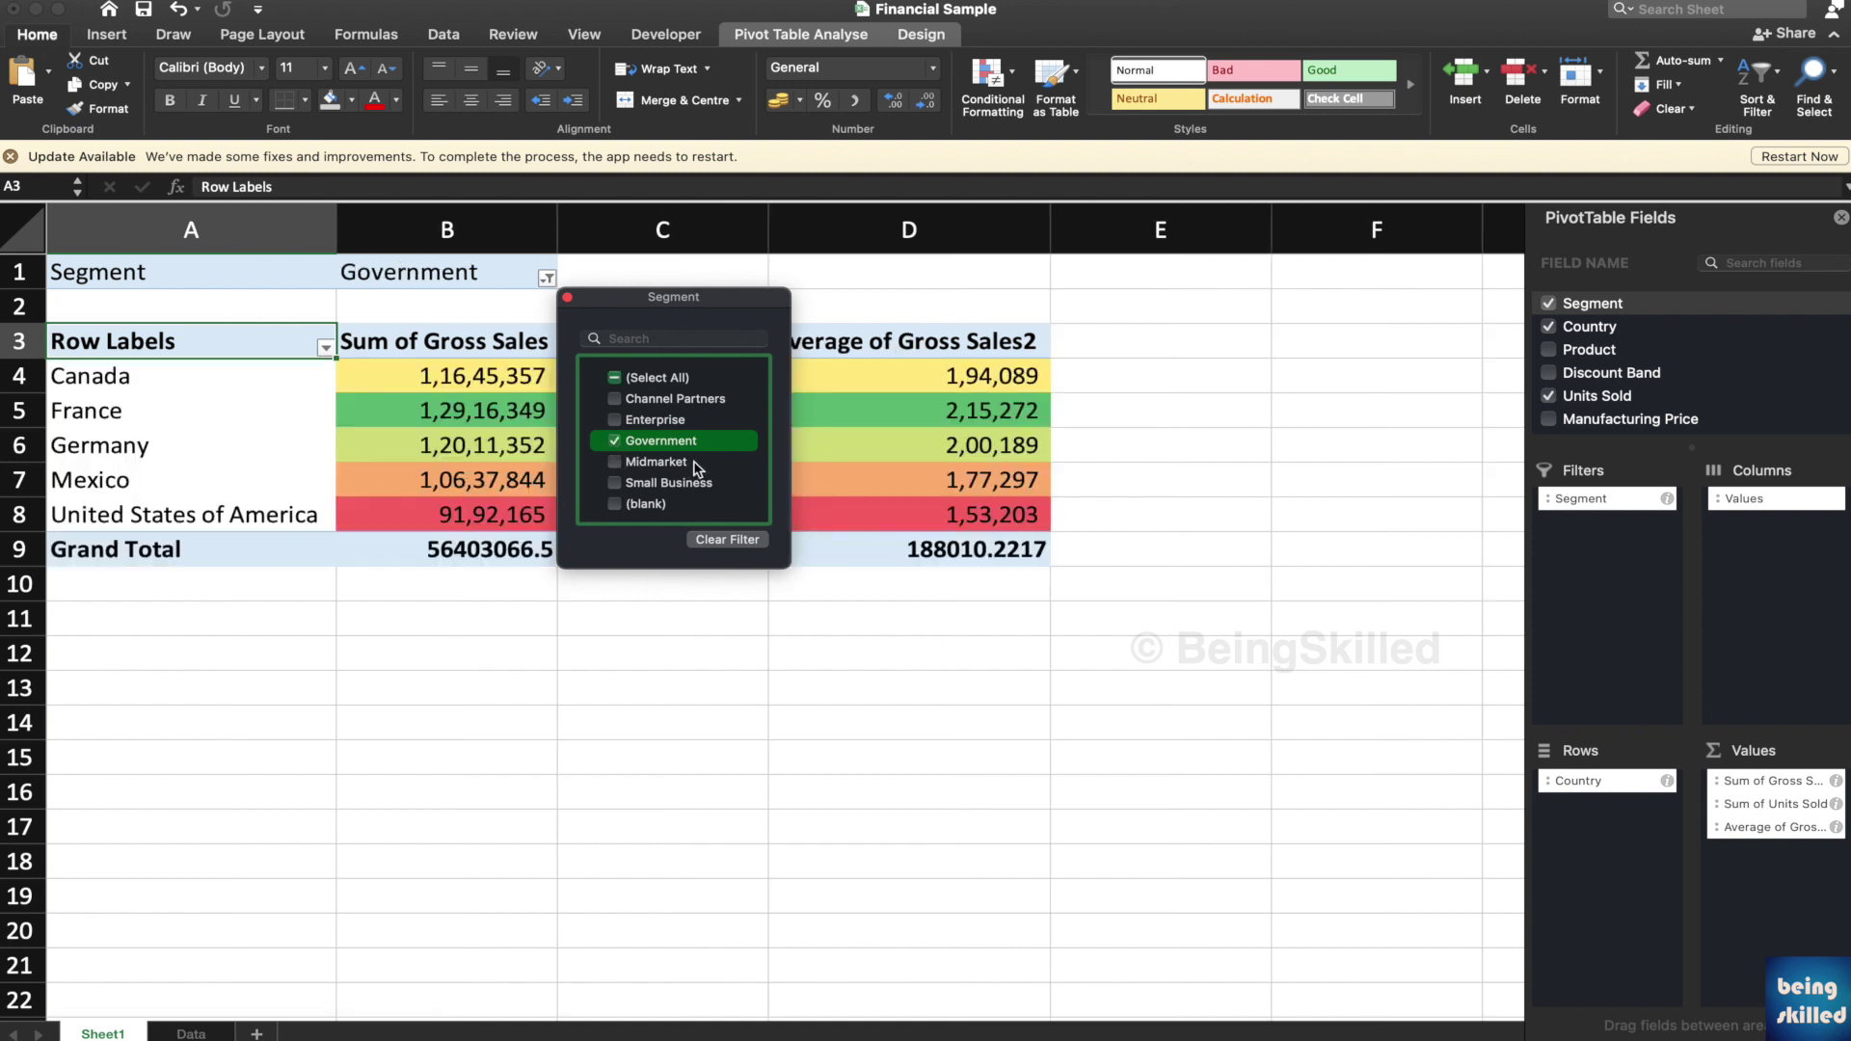
click(445, 368)
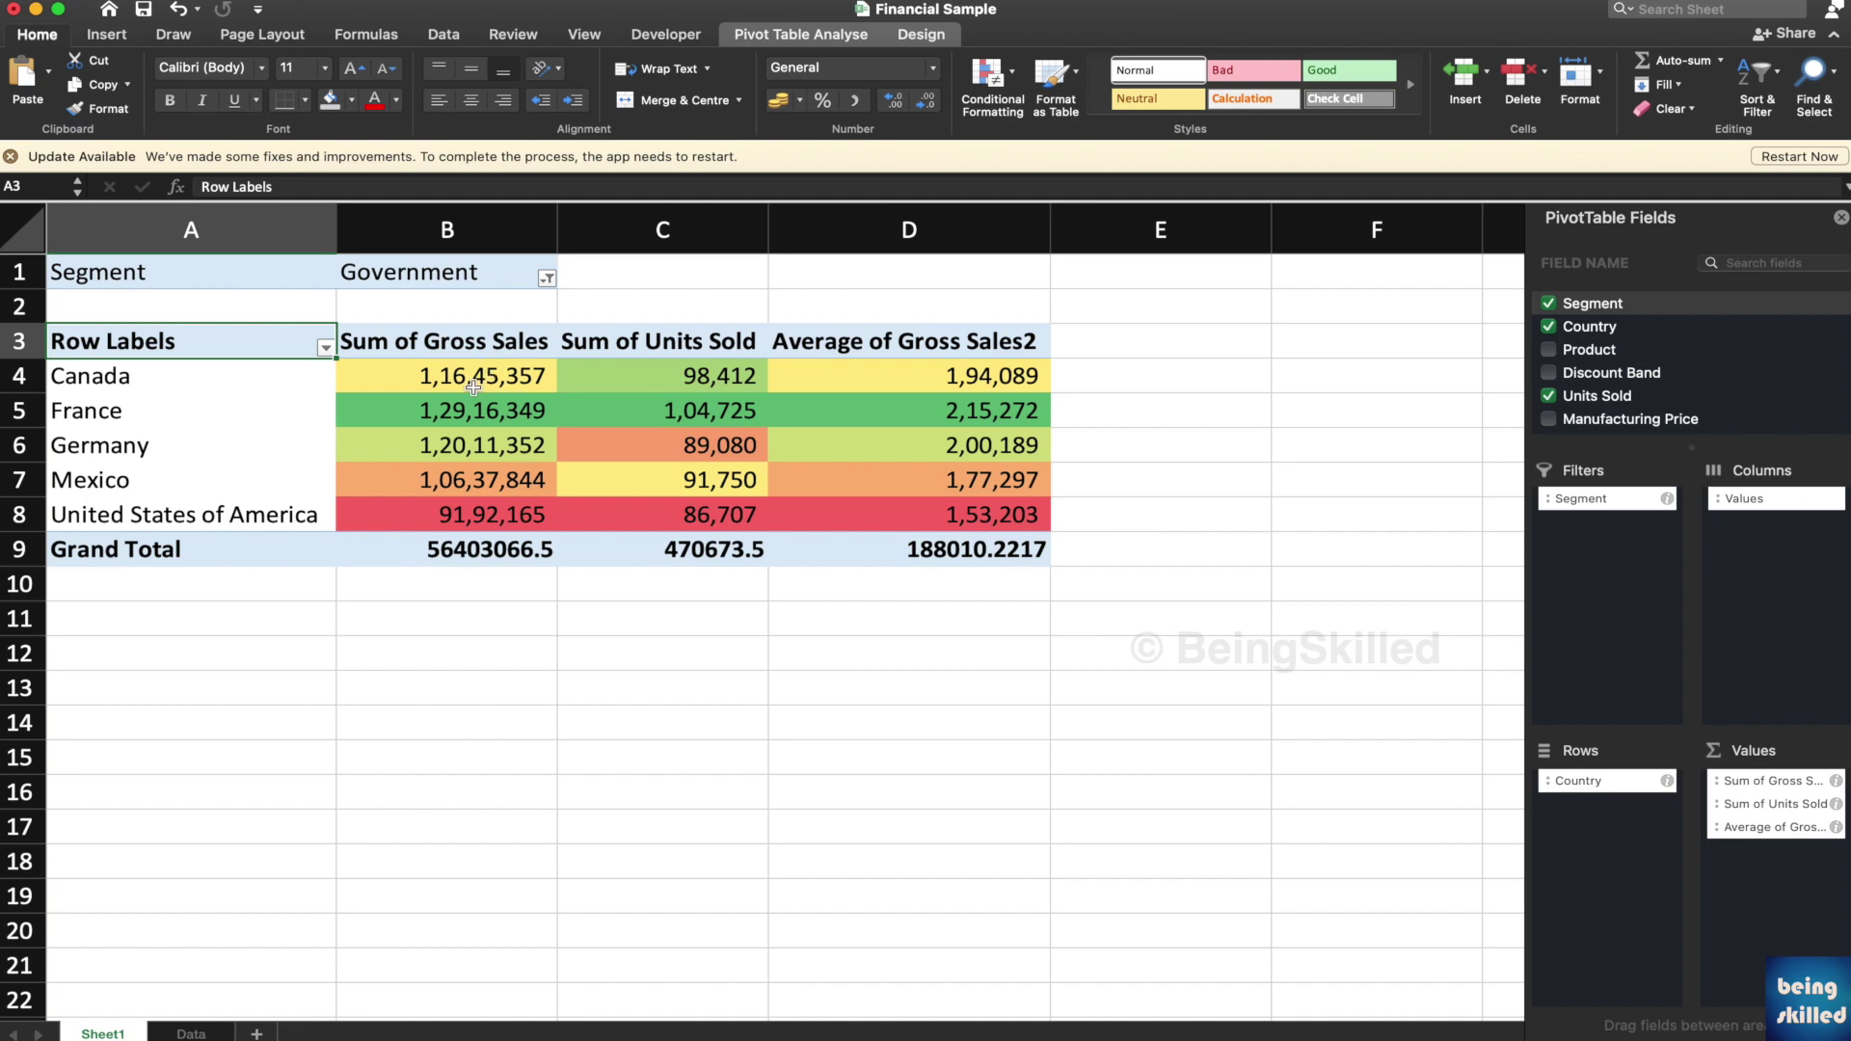
Review the Segment, Country, Product and Discount Band headers on the Data sheet, and return to the PivotTable on Sheet1.
click(192, 1030)
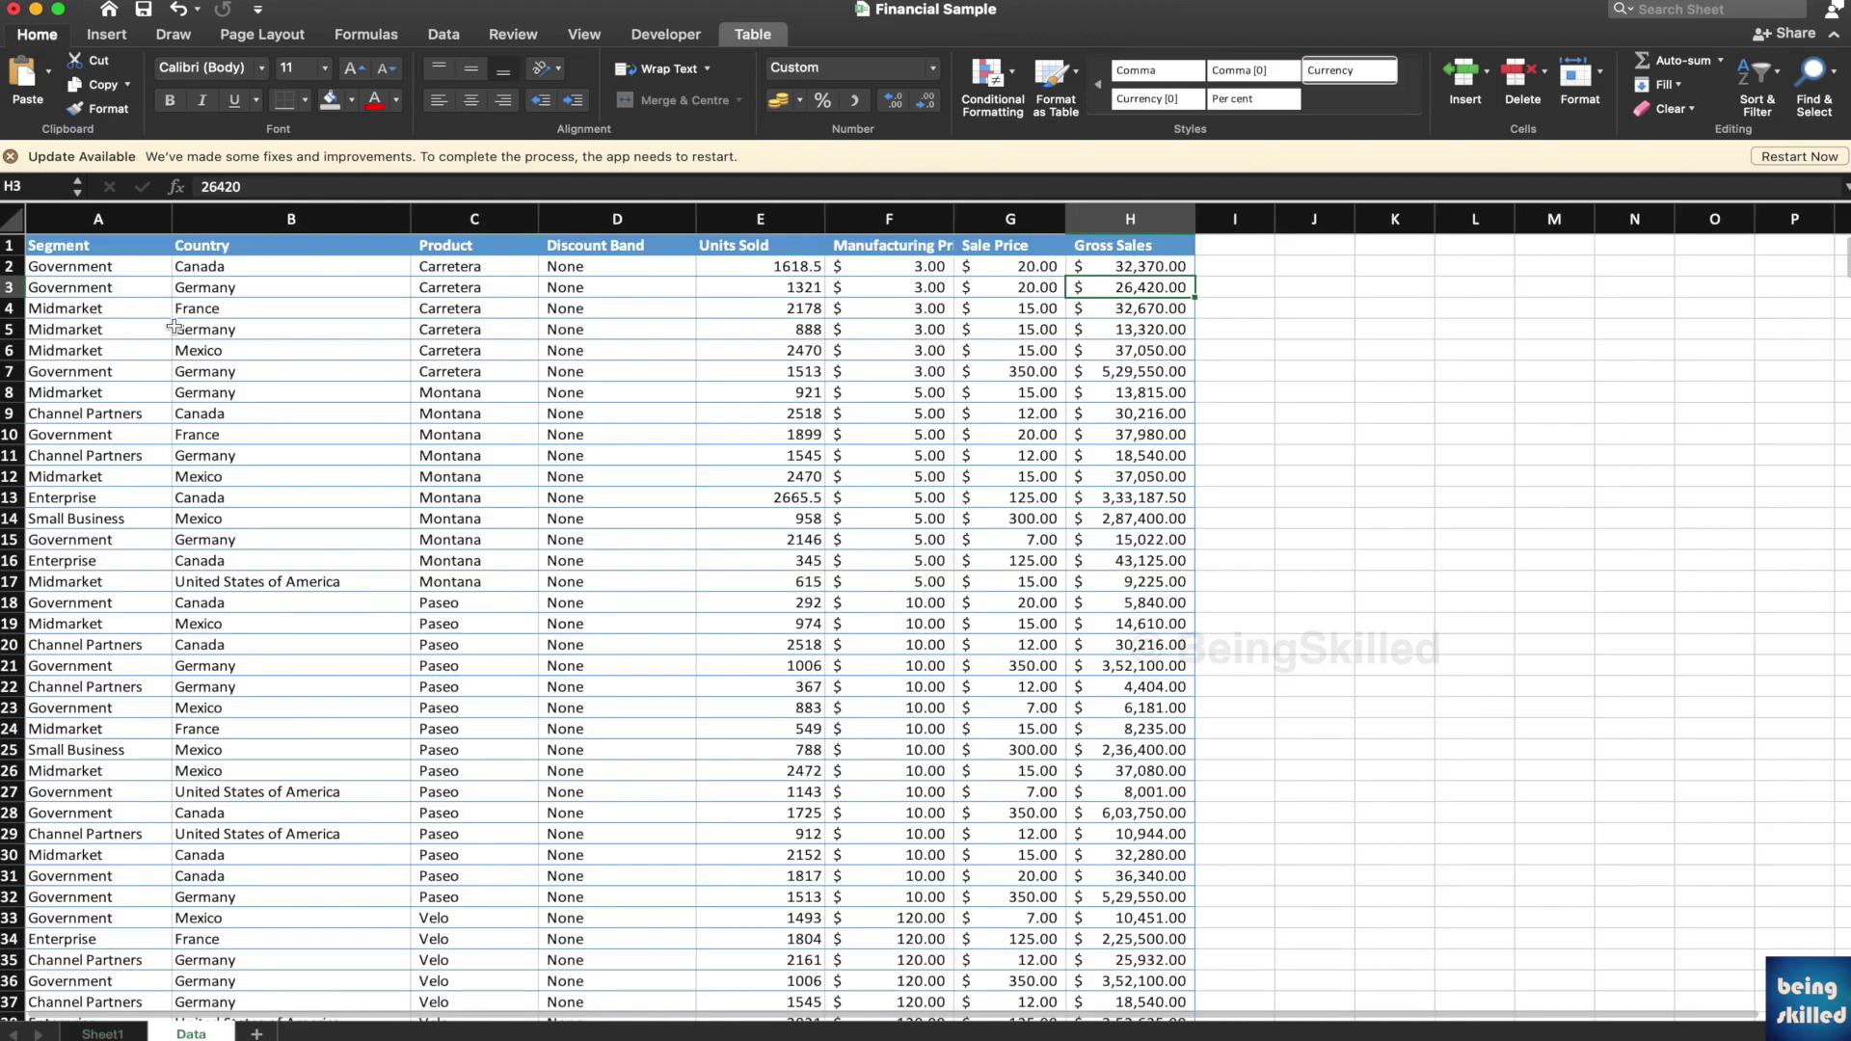
drag(111, 251, 551, 249)
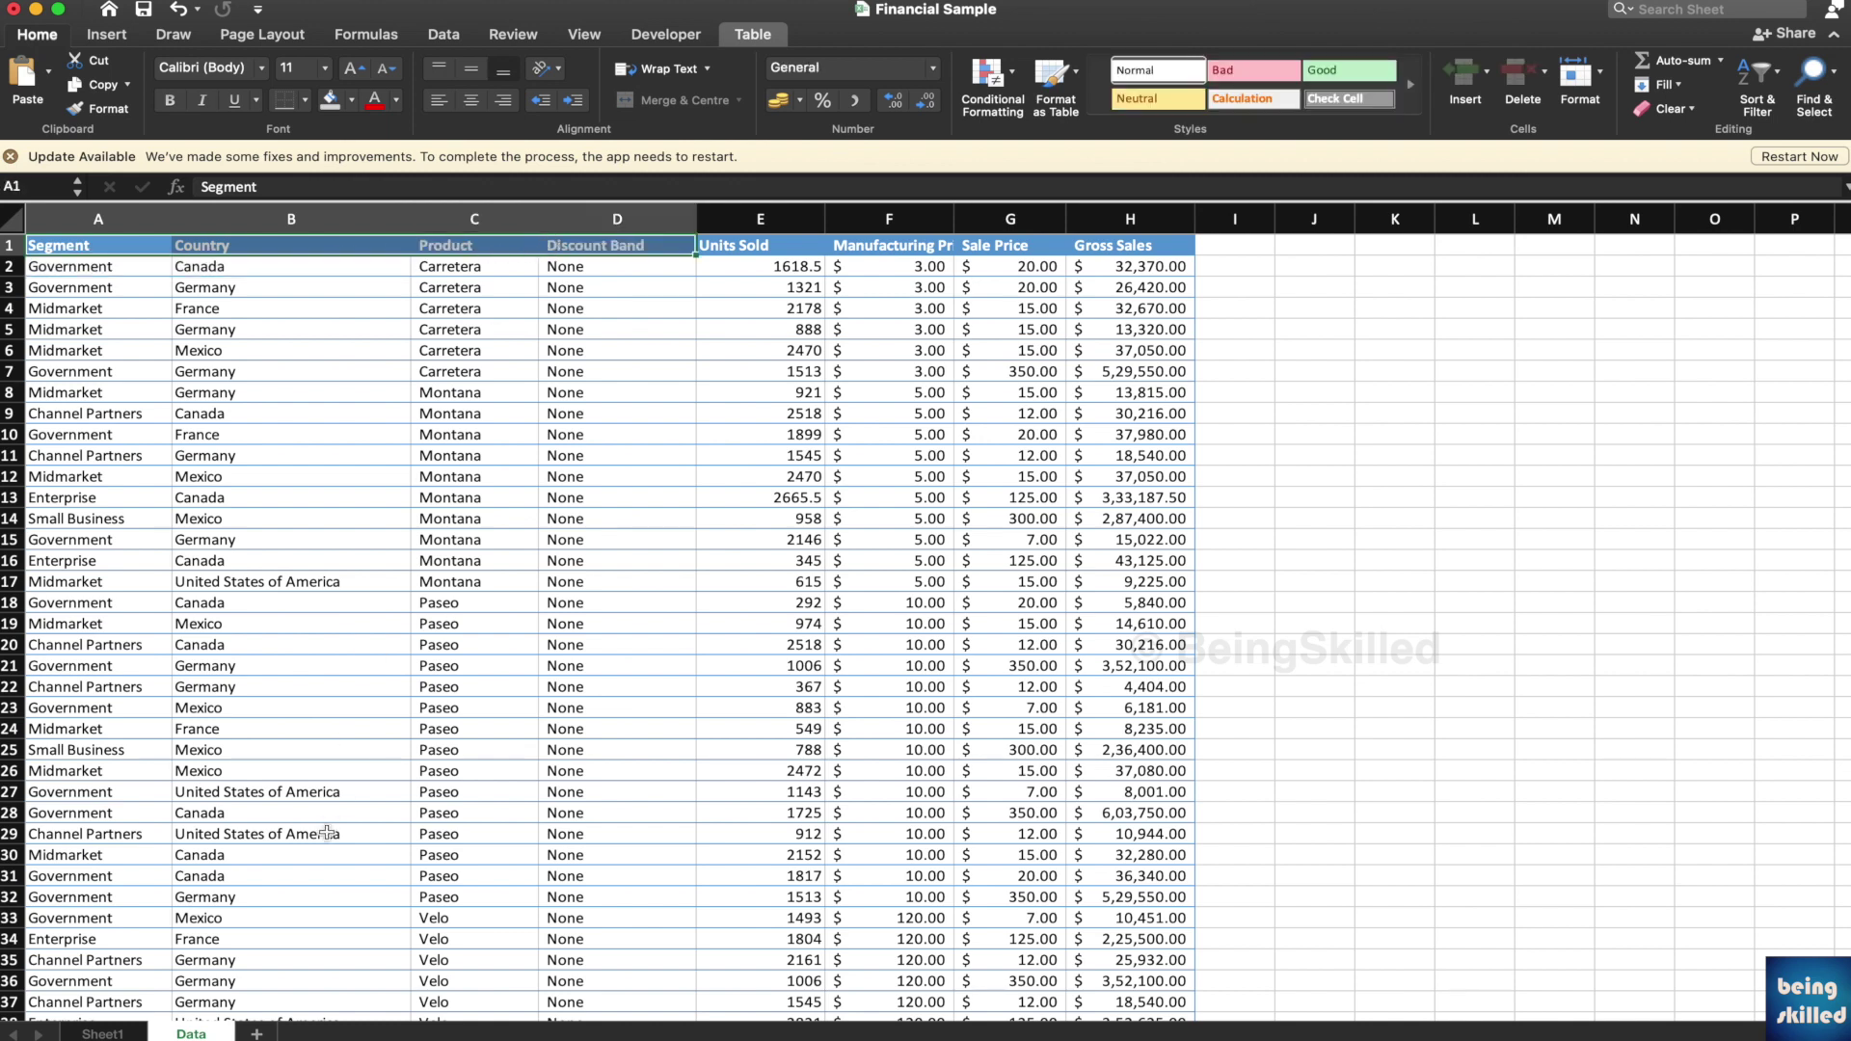
click(103, 1033)
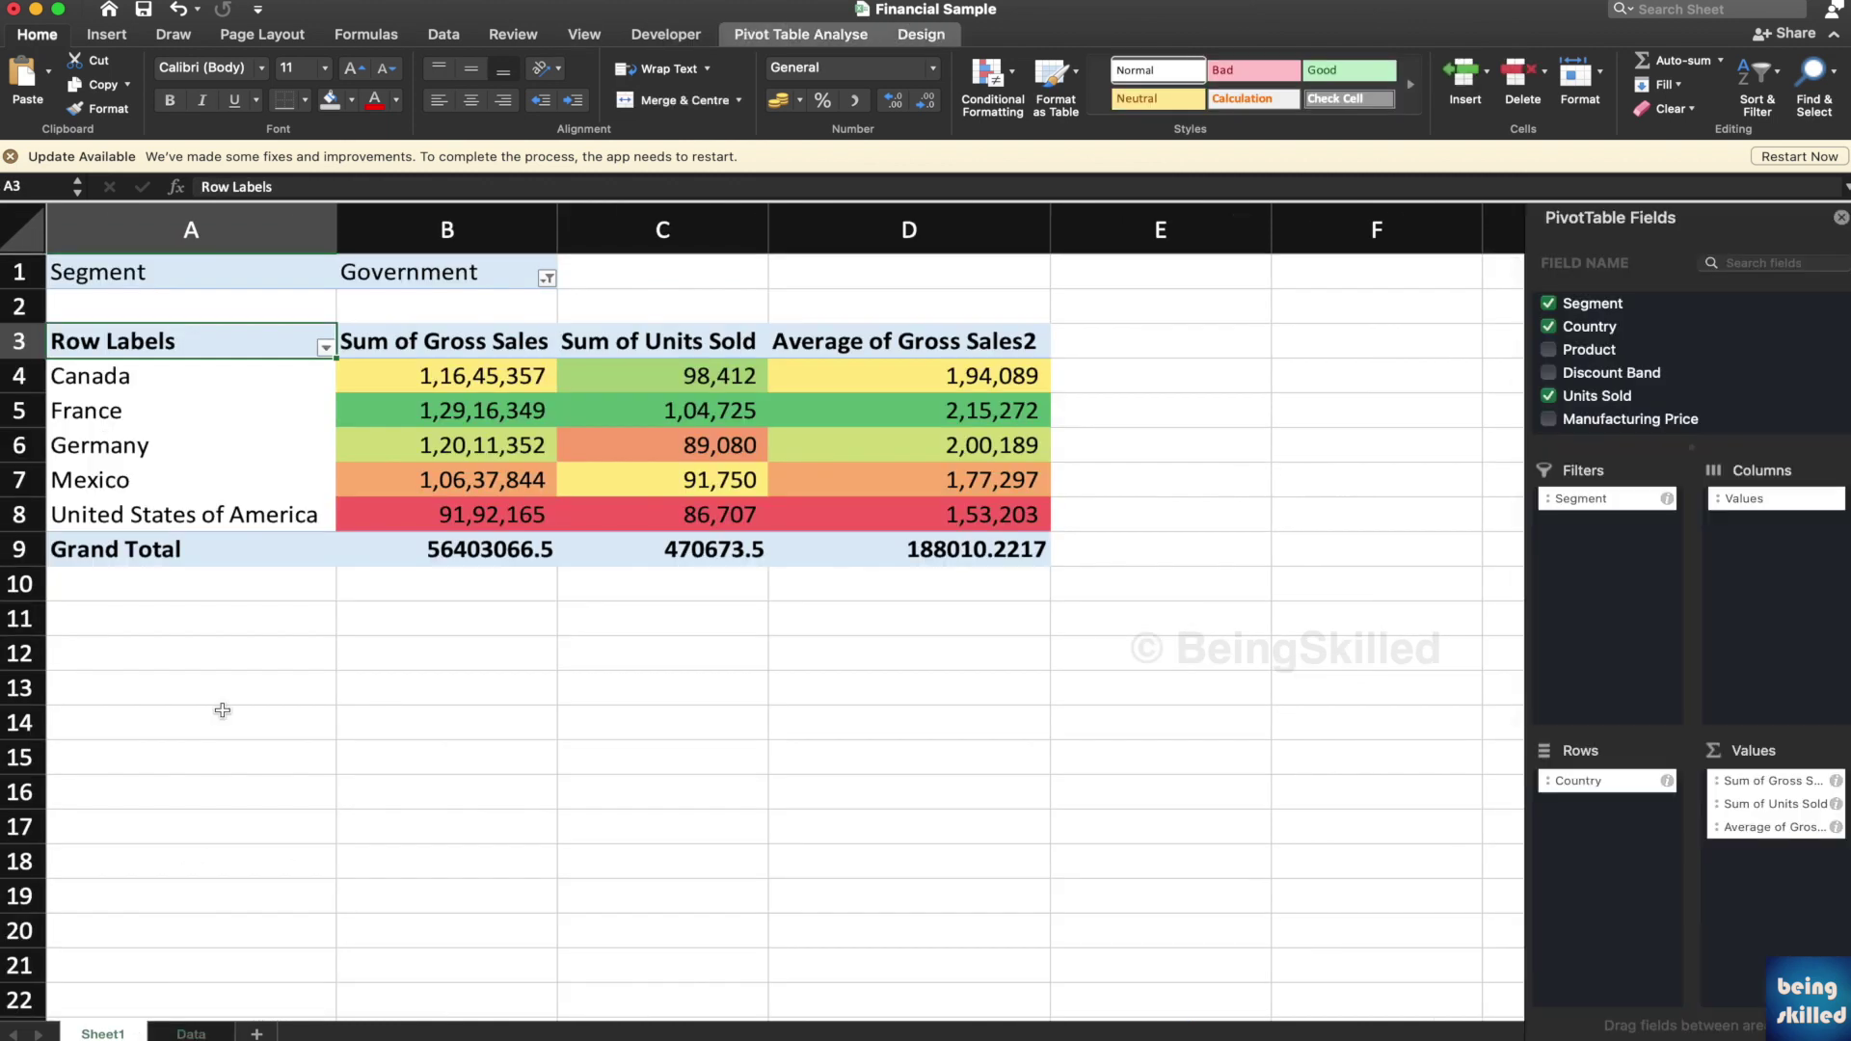